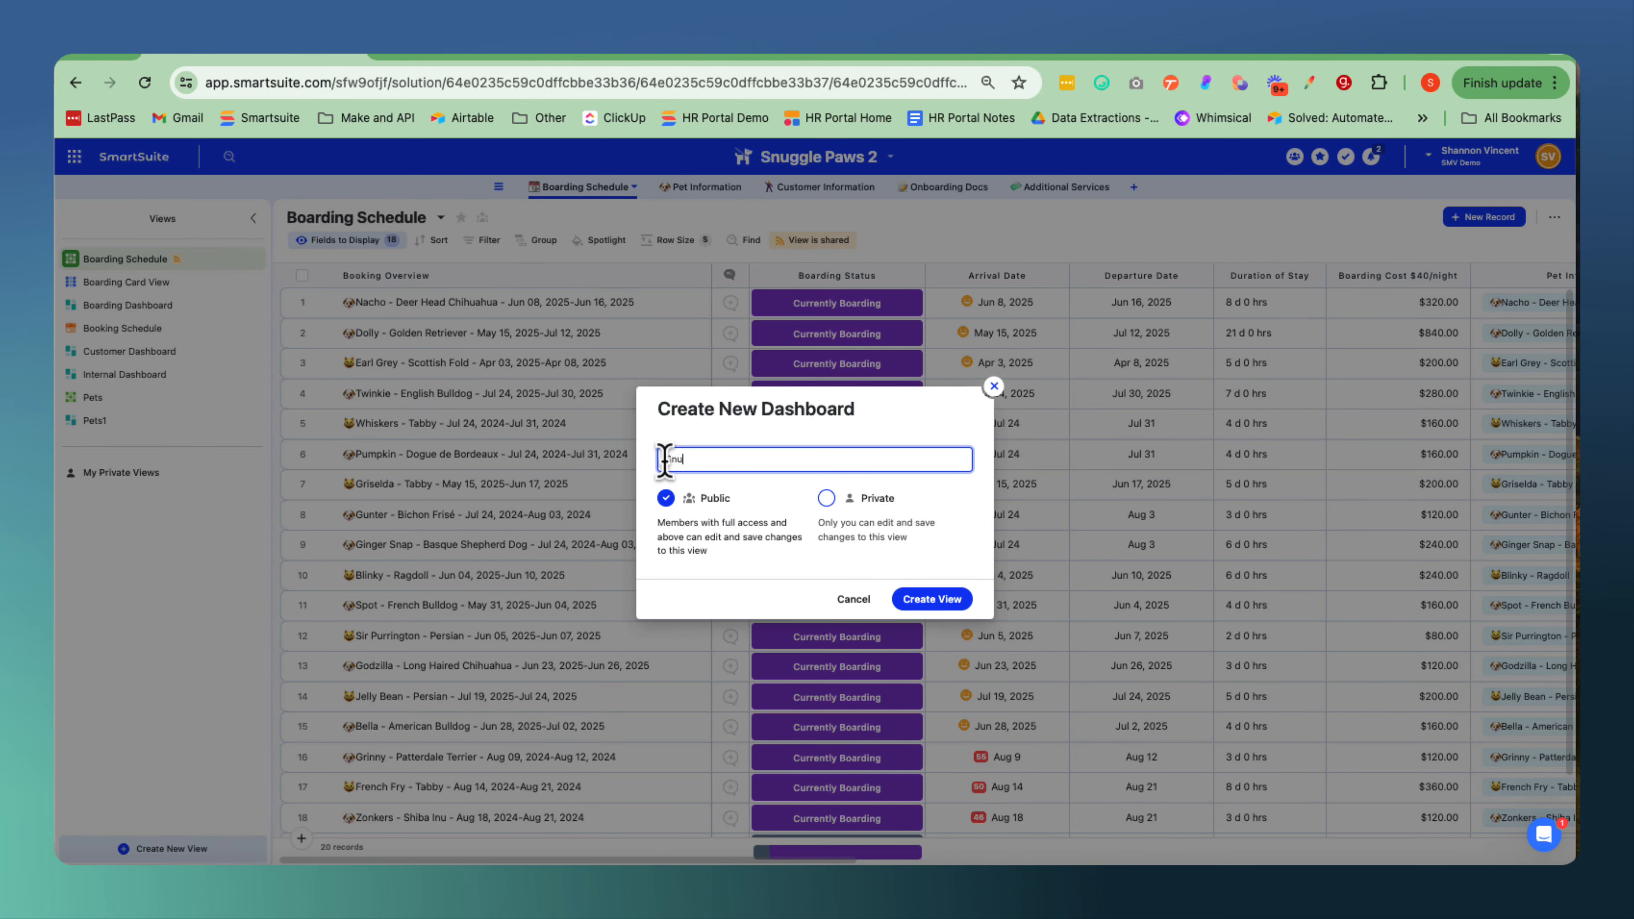
Name the new public dashboard "Snuggle Paw Dashboard" and create it.
type("e Paw ")
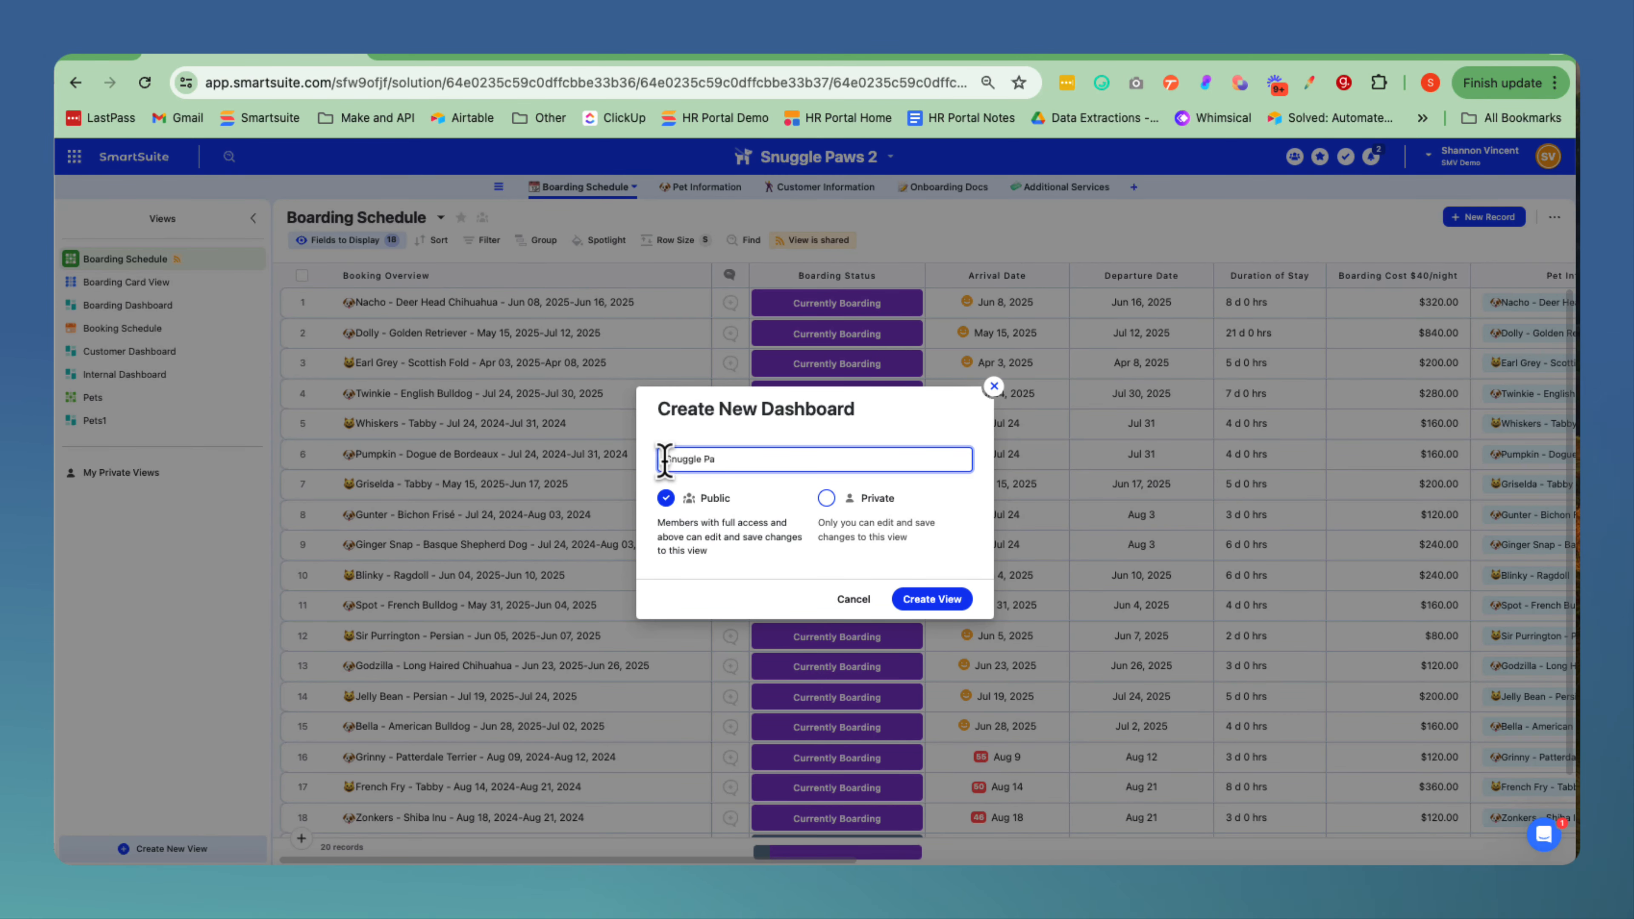
type("Dashboard")
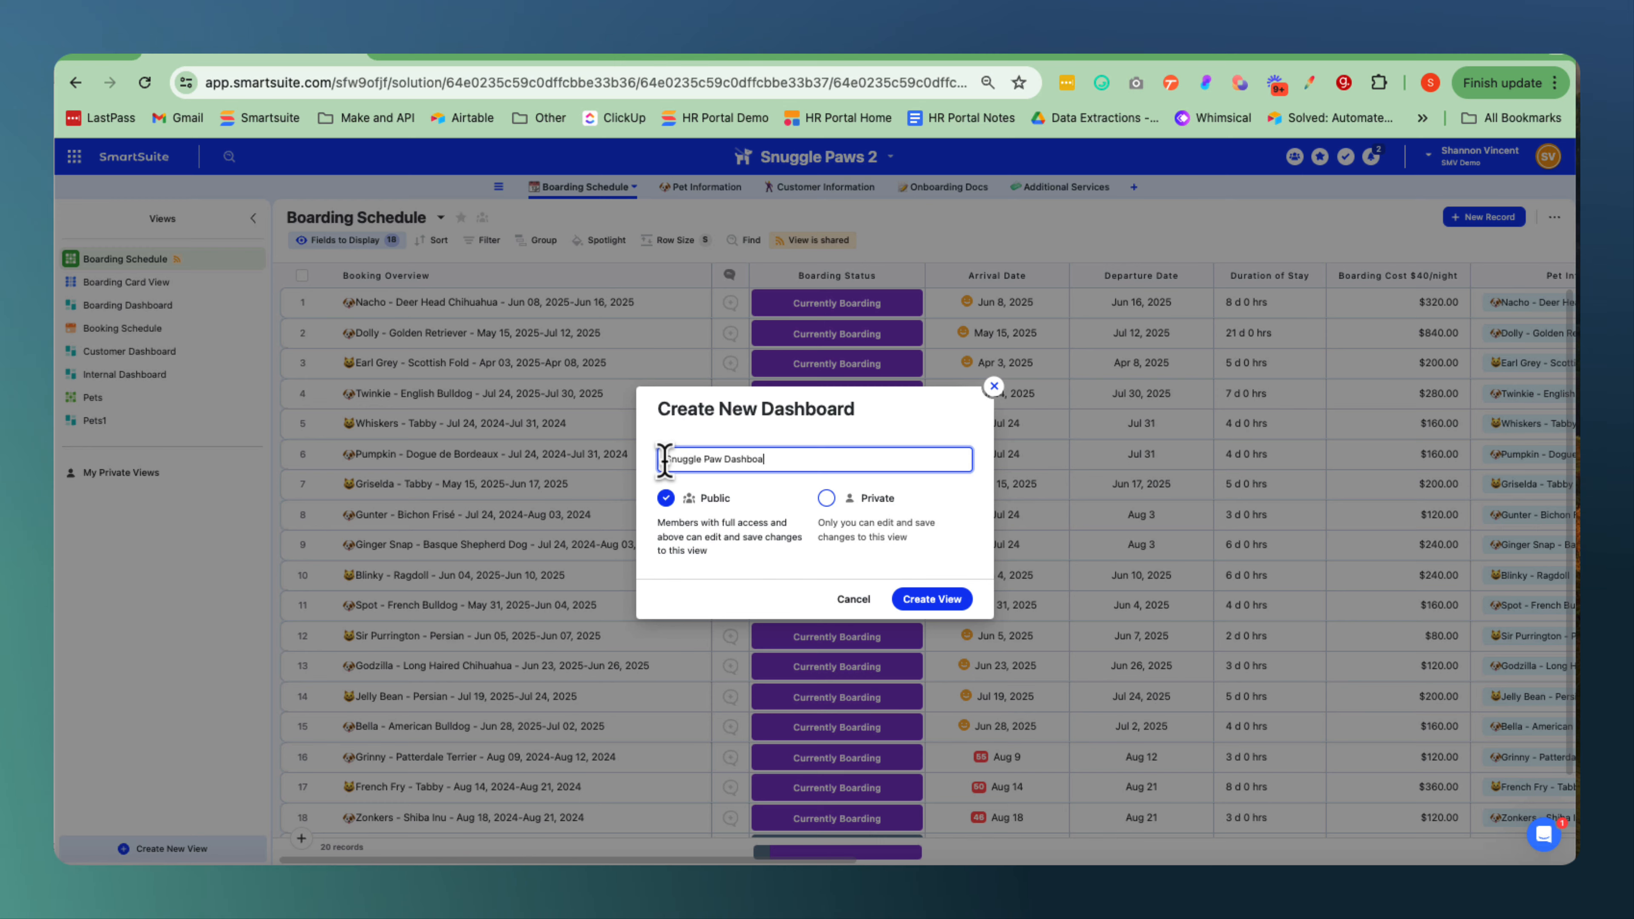
left_click(939, 603)
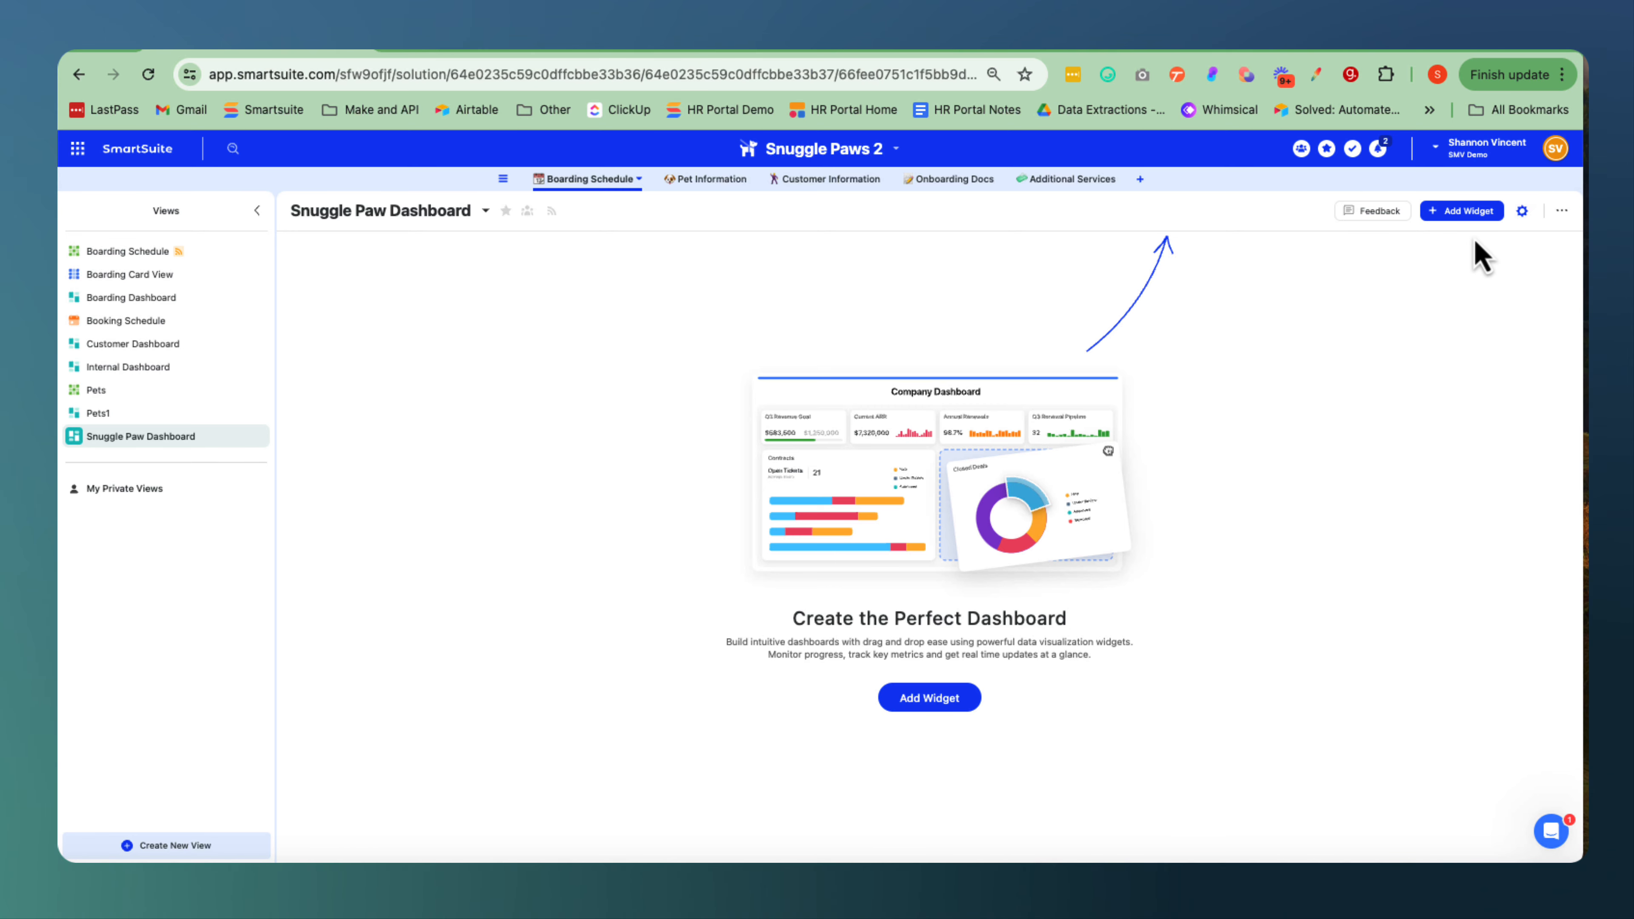
Start a Hero widget on the dashboard and upload Snuggle Paws Hero.png from Downloads as its image.
left_click(1455, 221)
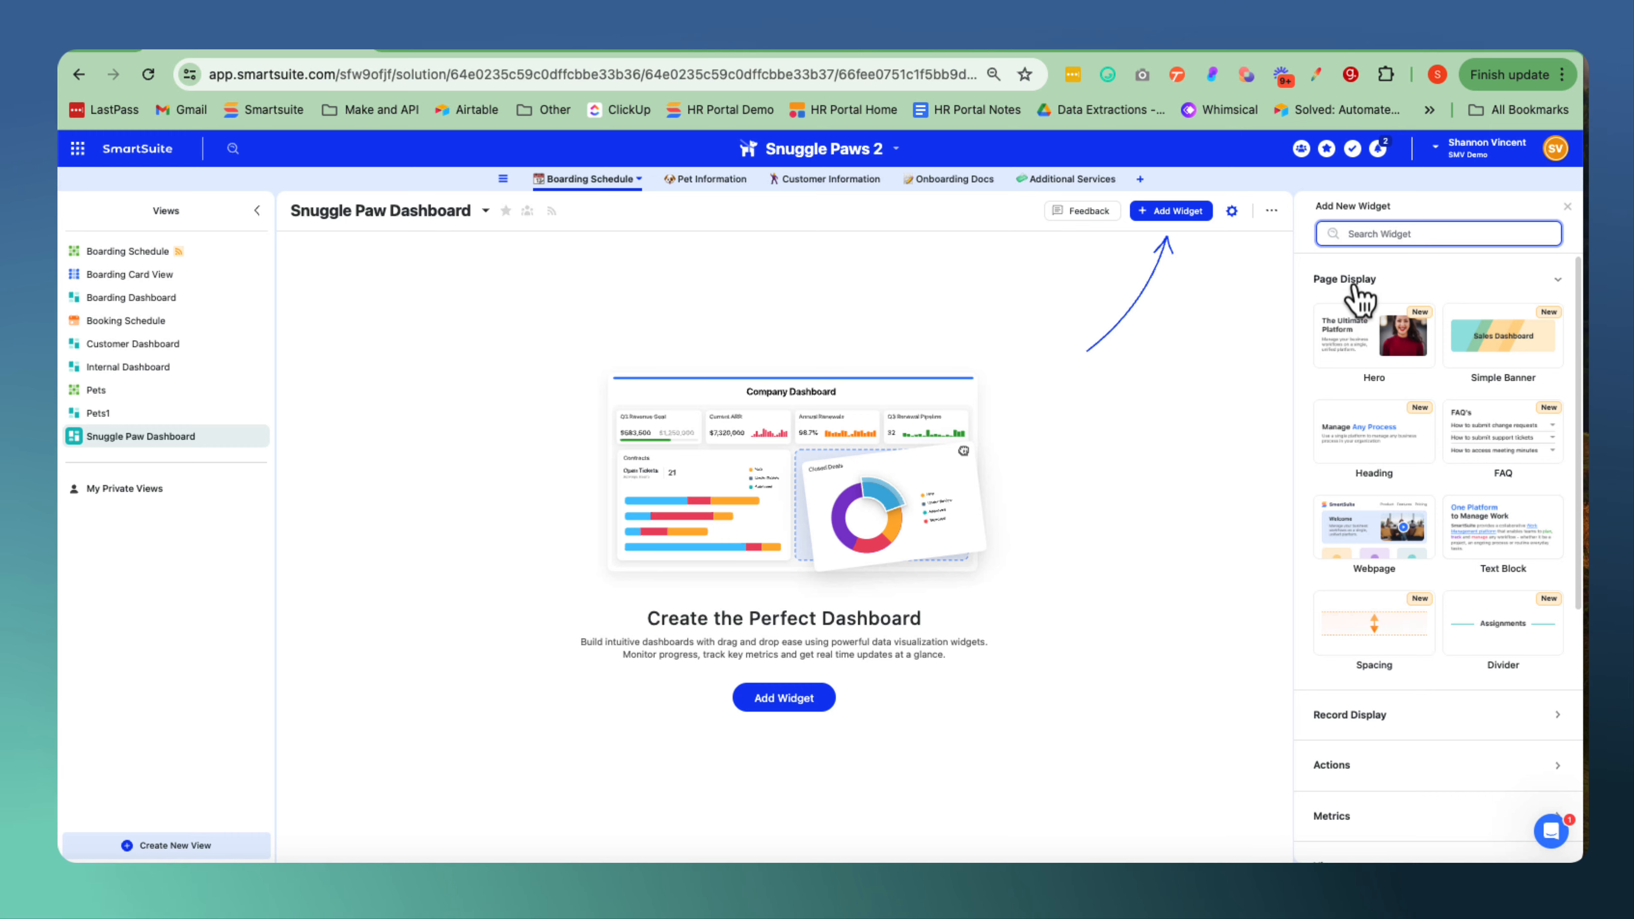
left_click(1371, 354)
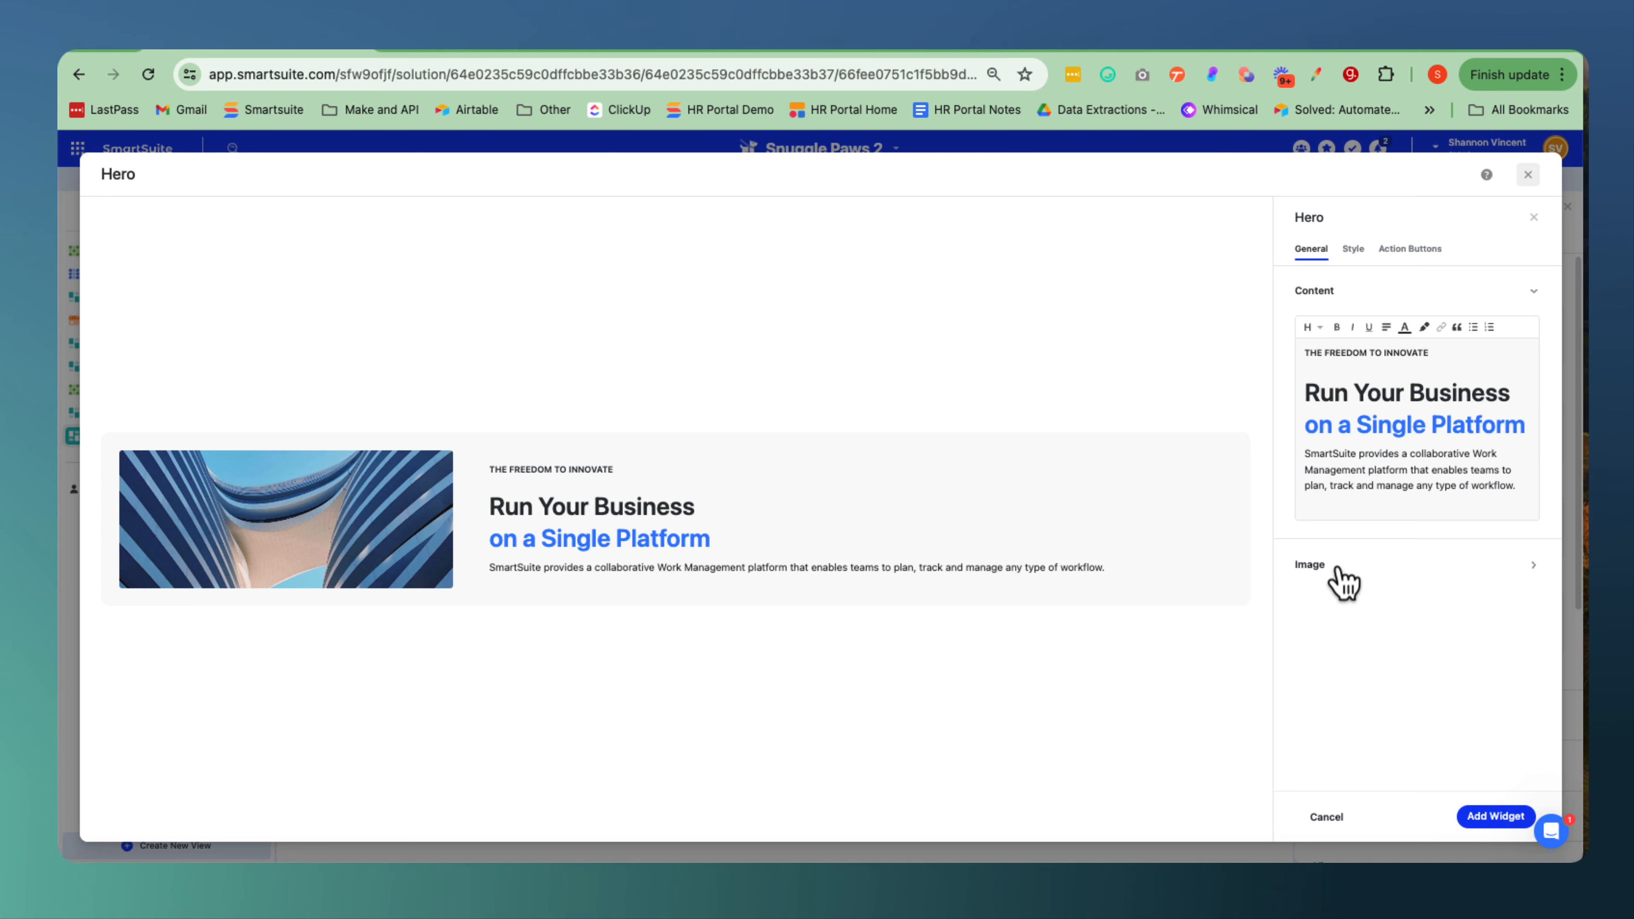
left_click(1538, 567)
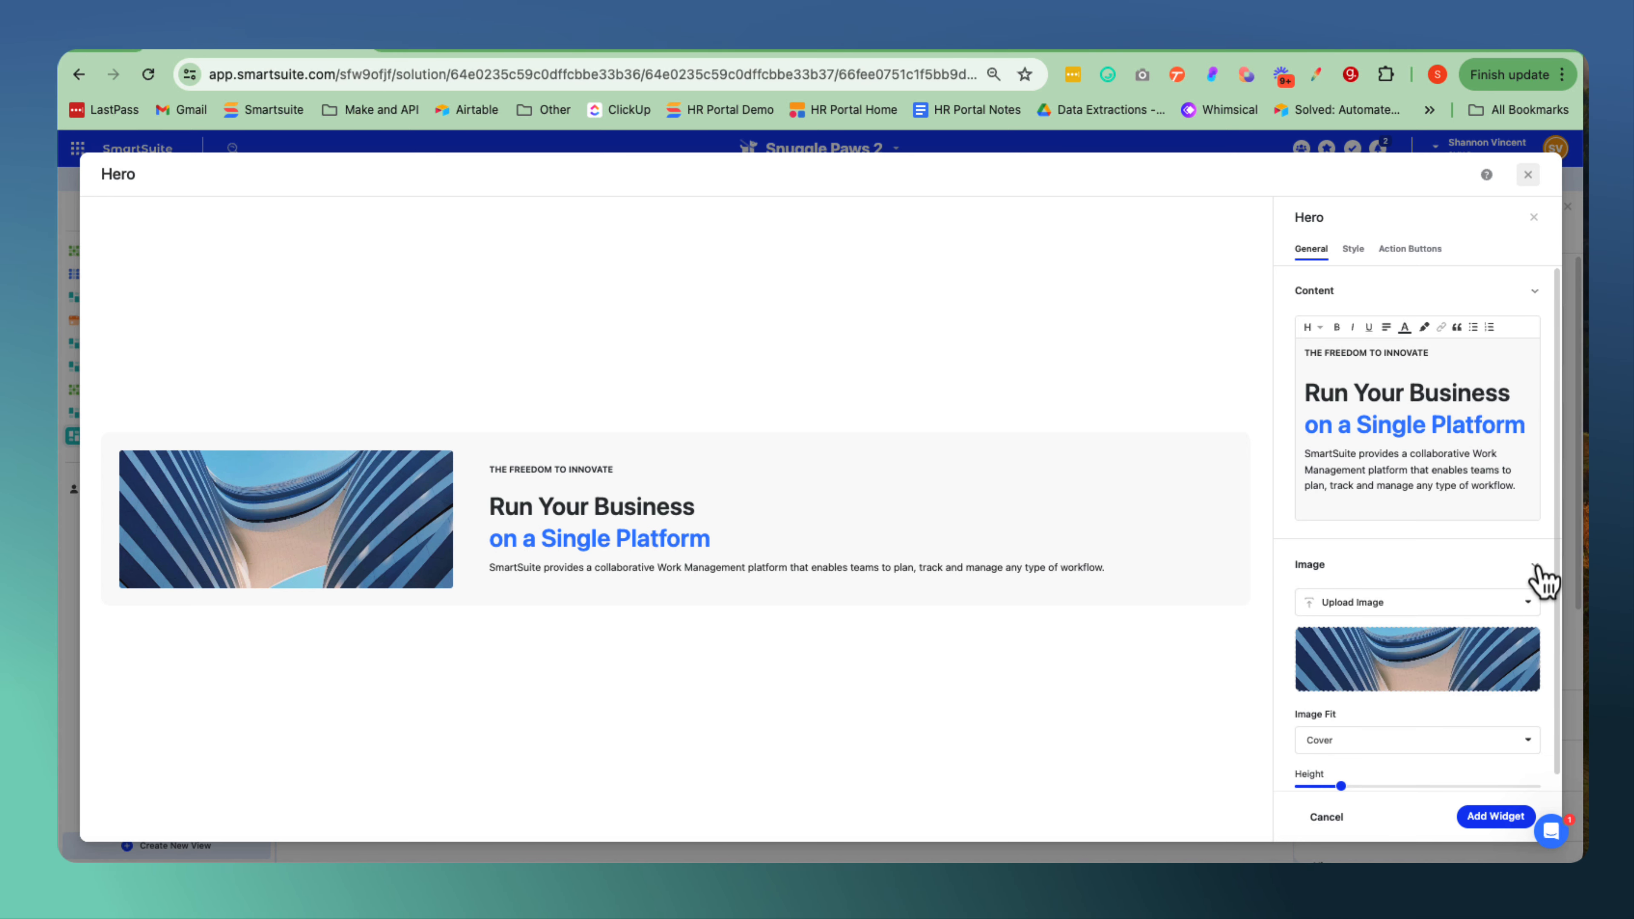
left_click(1377, 616)
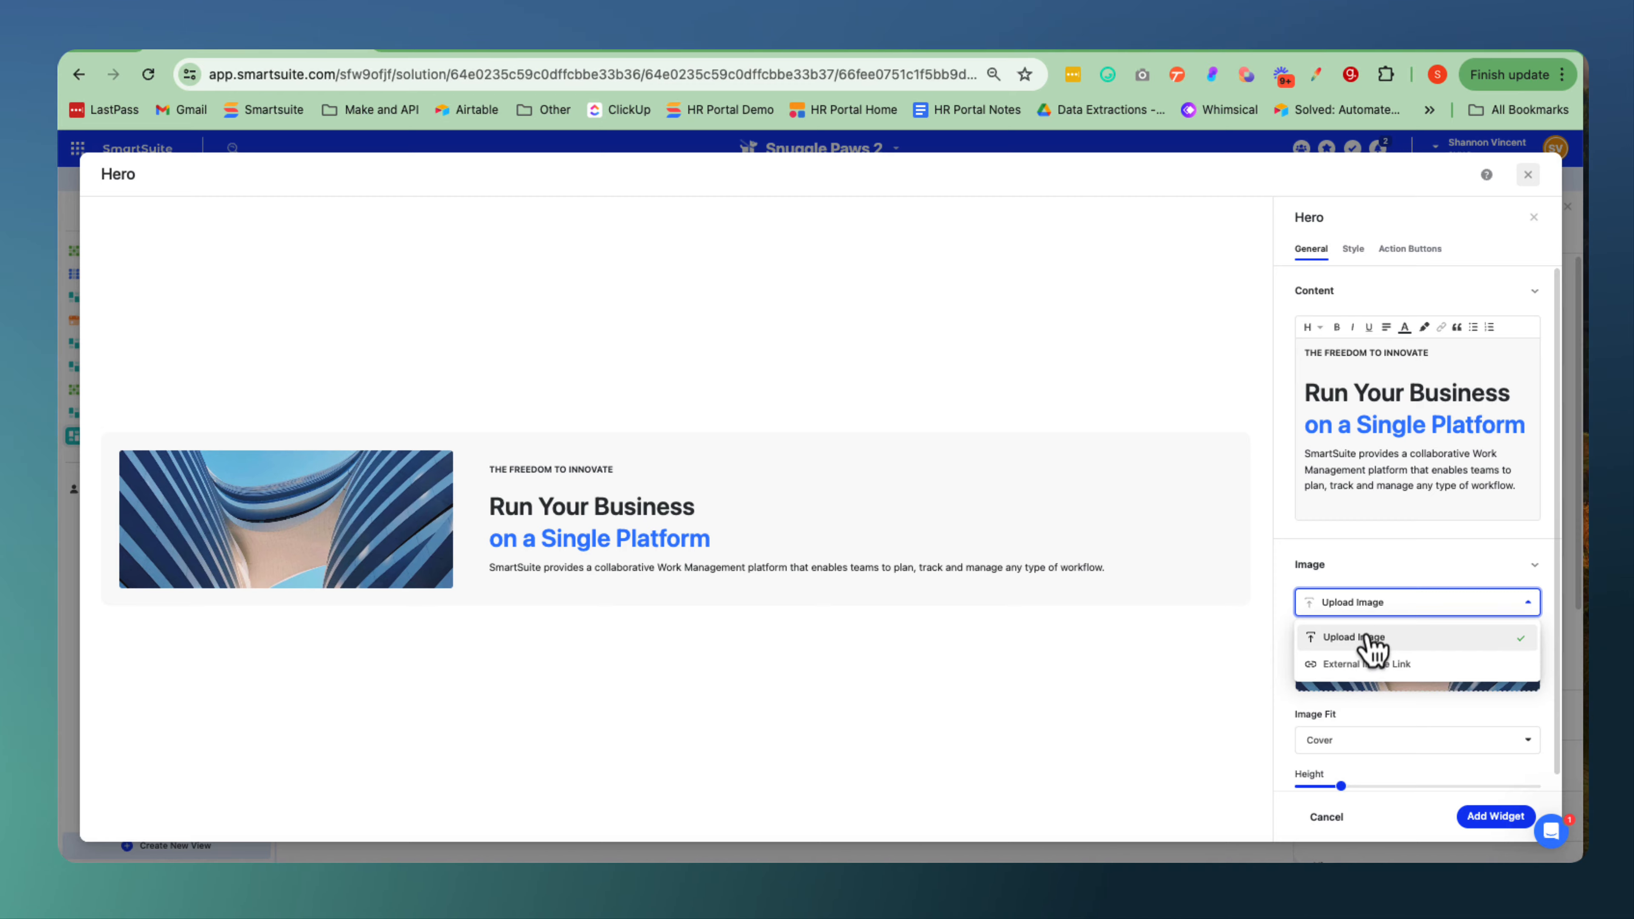
left_click(1372, 640)
left_click(837, 480)
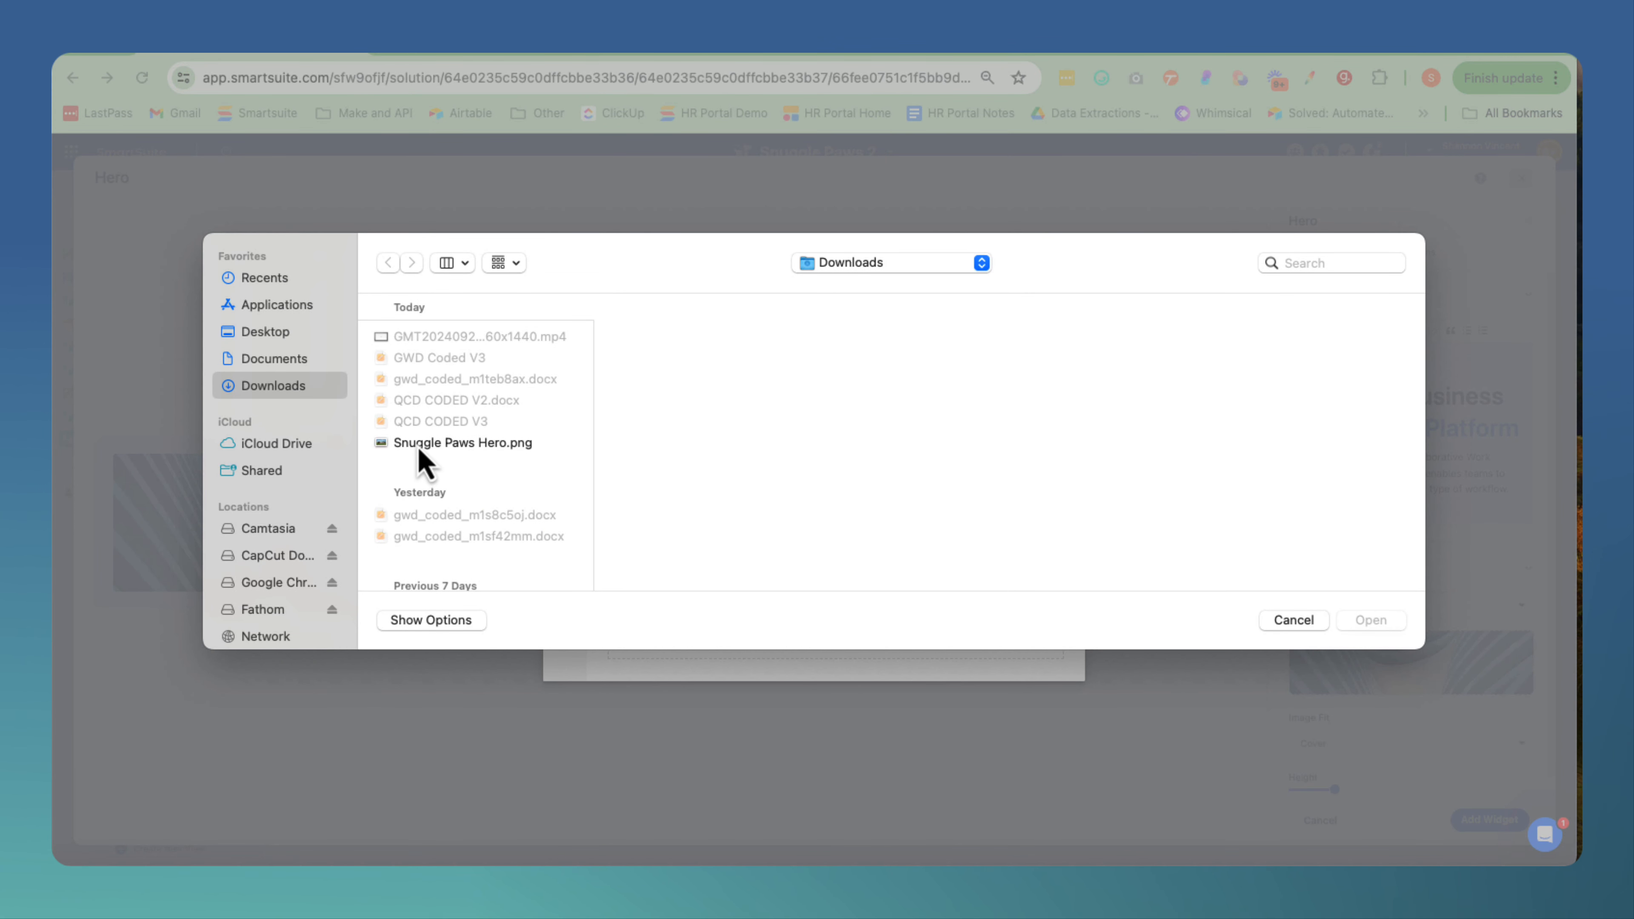
left_click(425, 444)
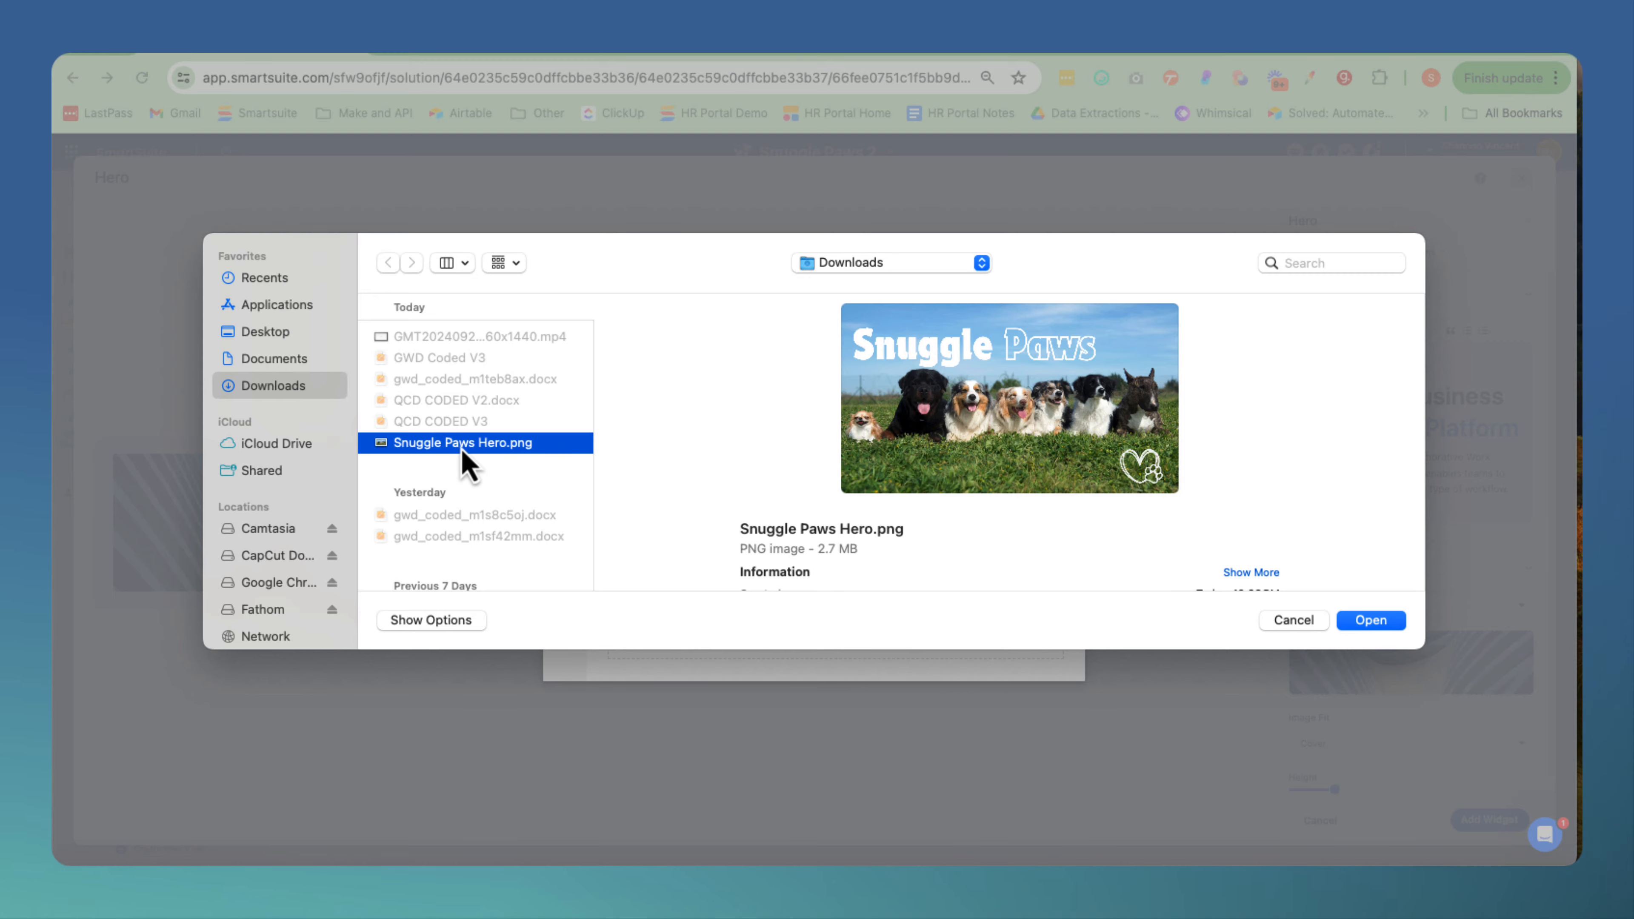
left_click(1366, 622)
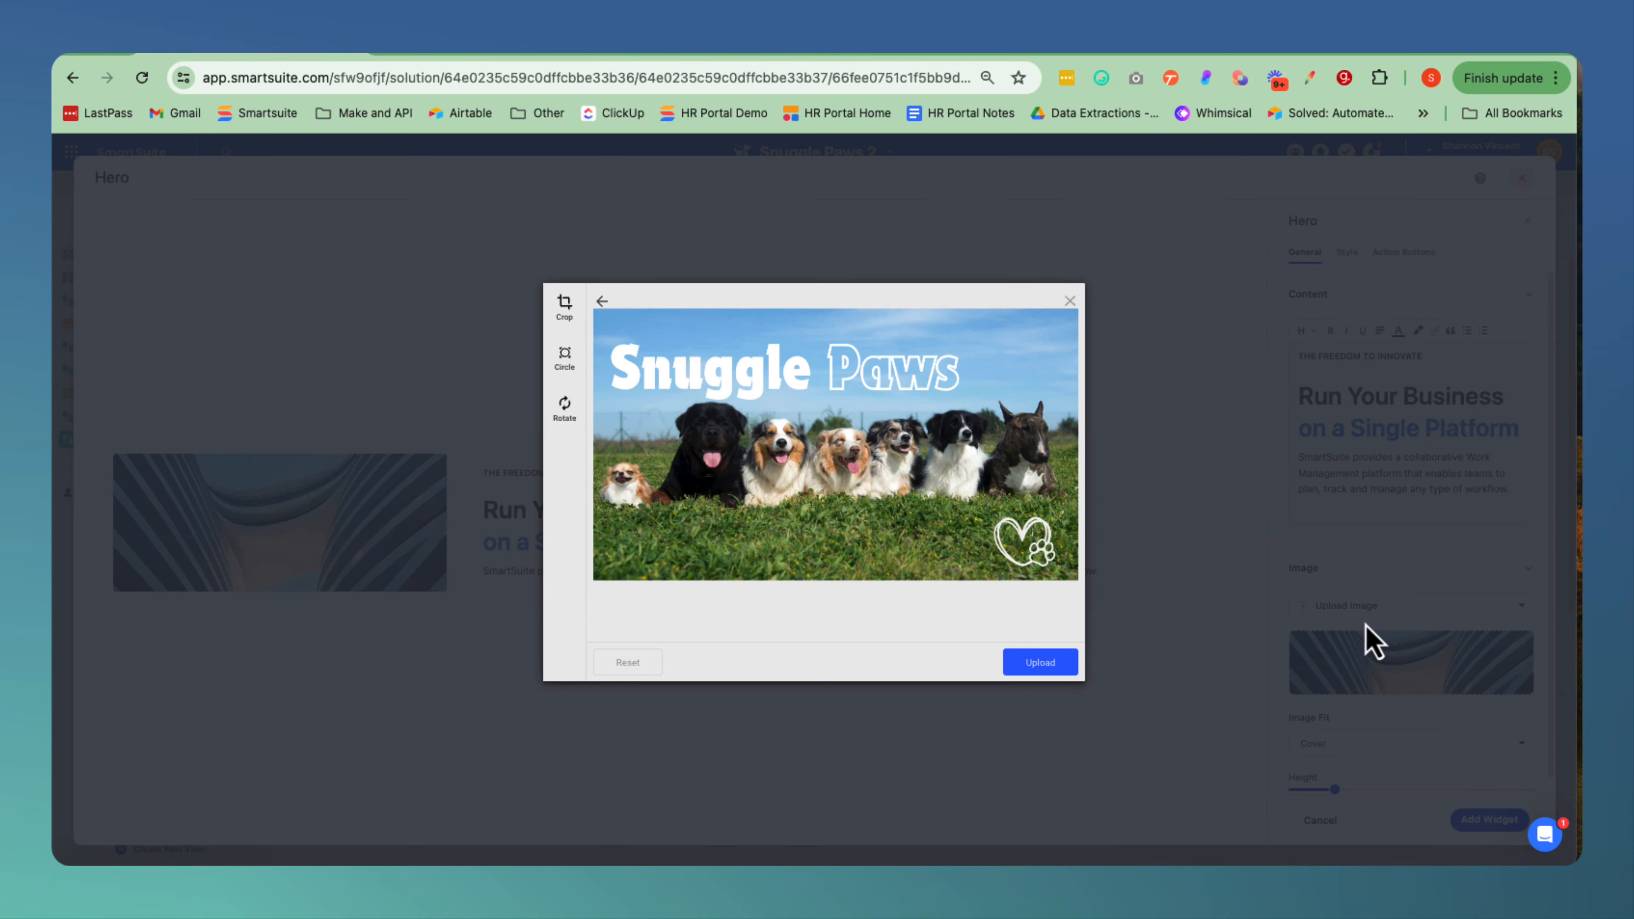
left_click(1041, 663)
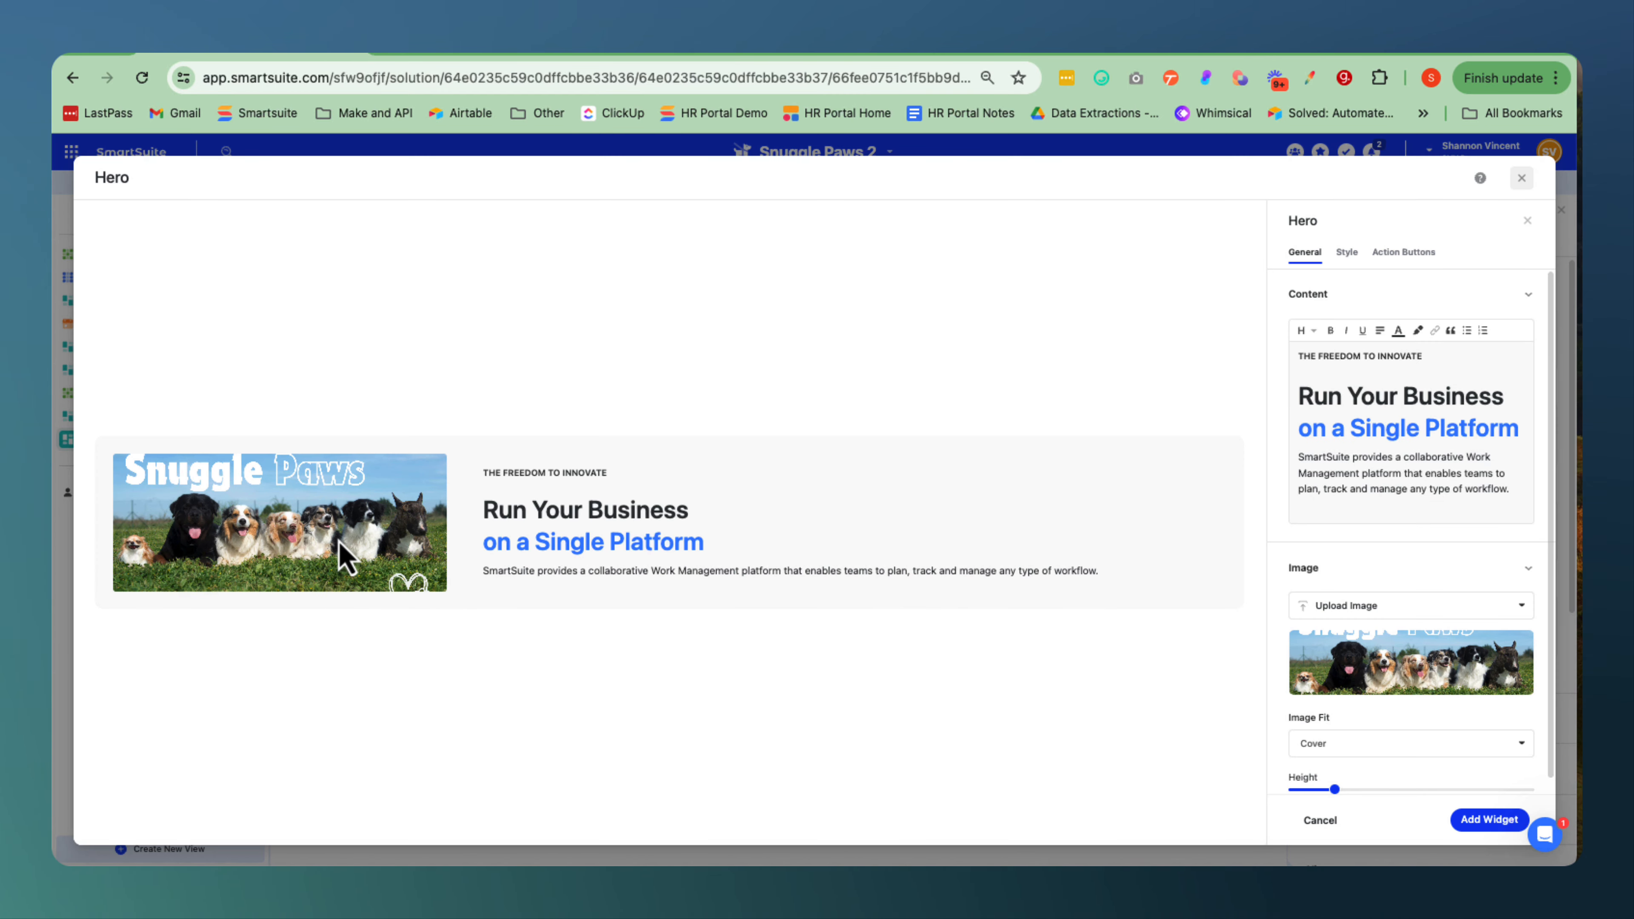
Try the Contain, Fill and Scale Down fits on the hero image, and return it to Cover.
scroll(1392, 701, "down", 1)
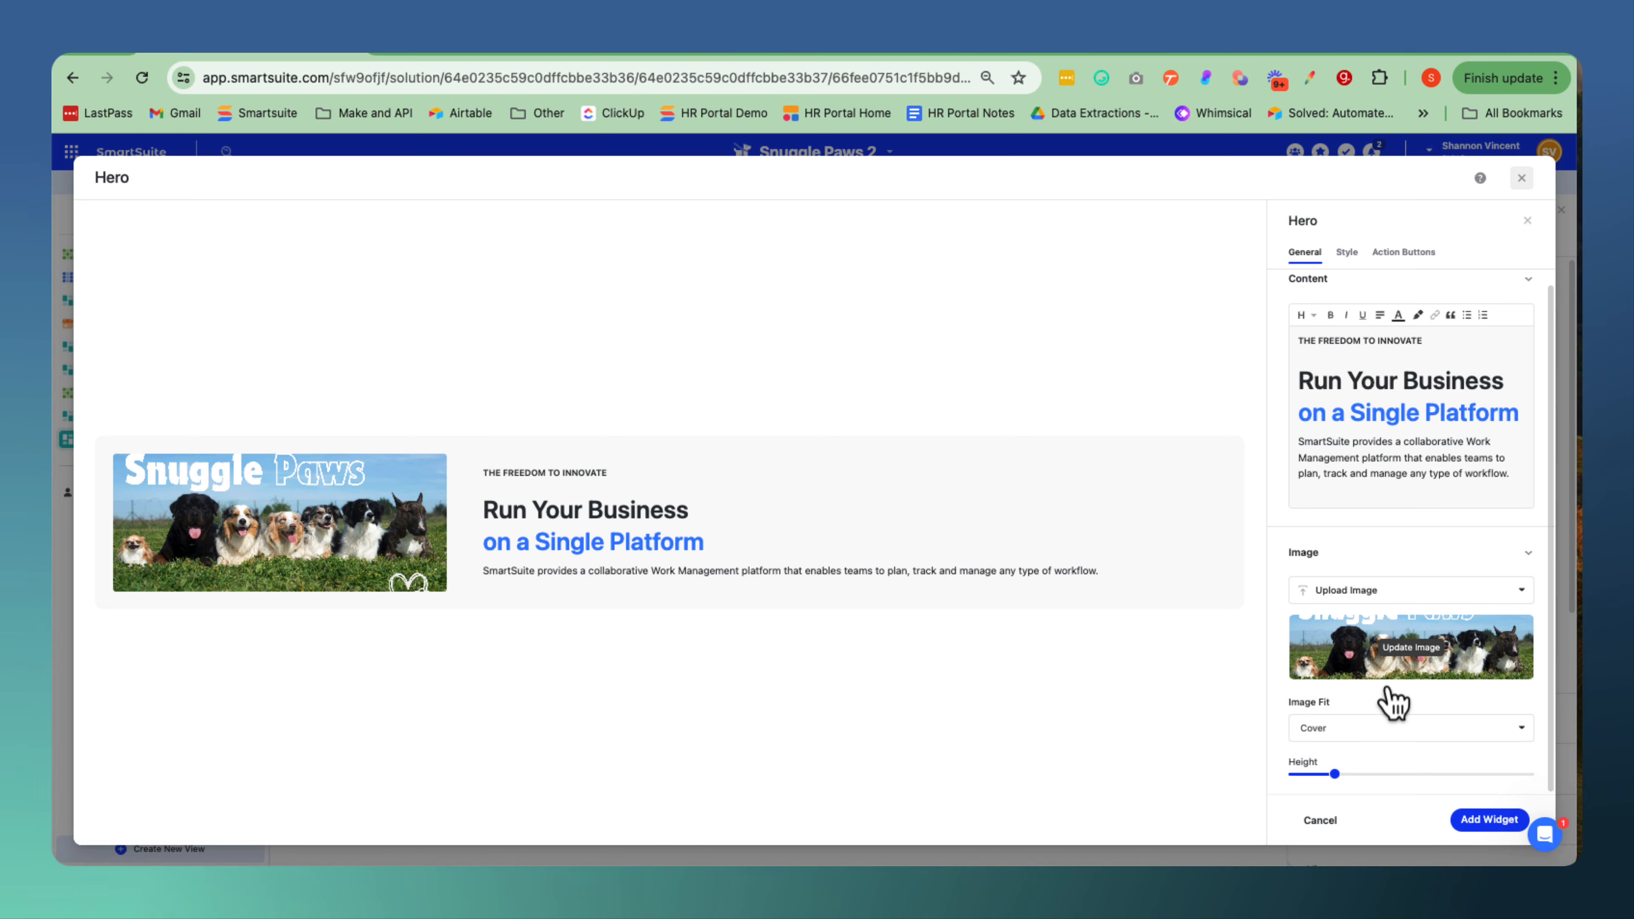
mouse_move(1346, 776)
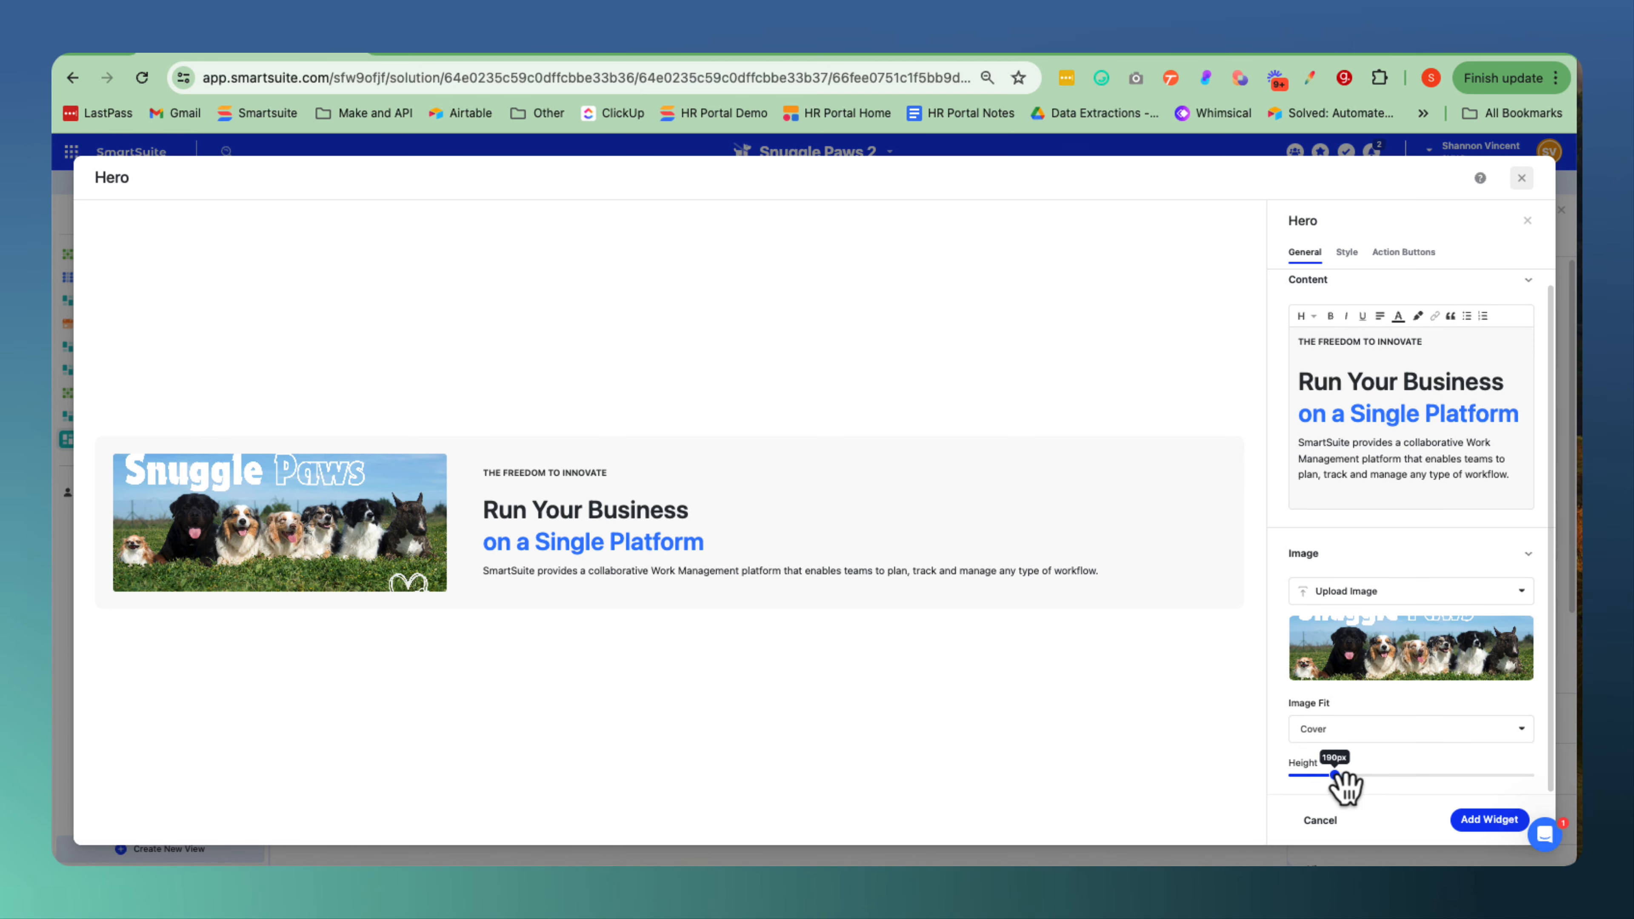
left_click(1379, 740)
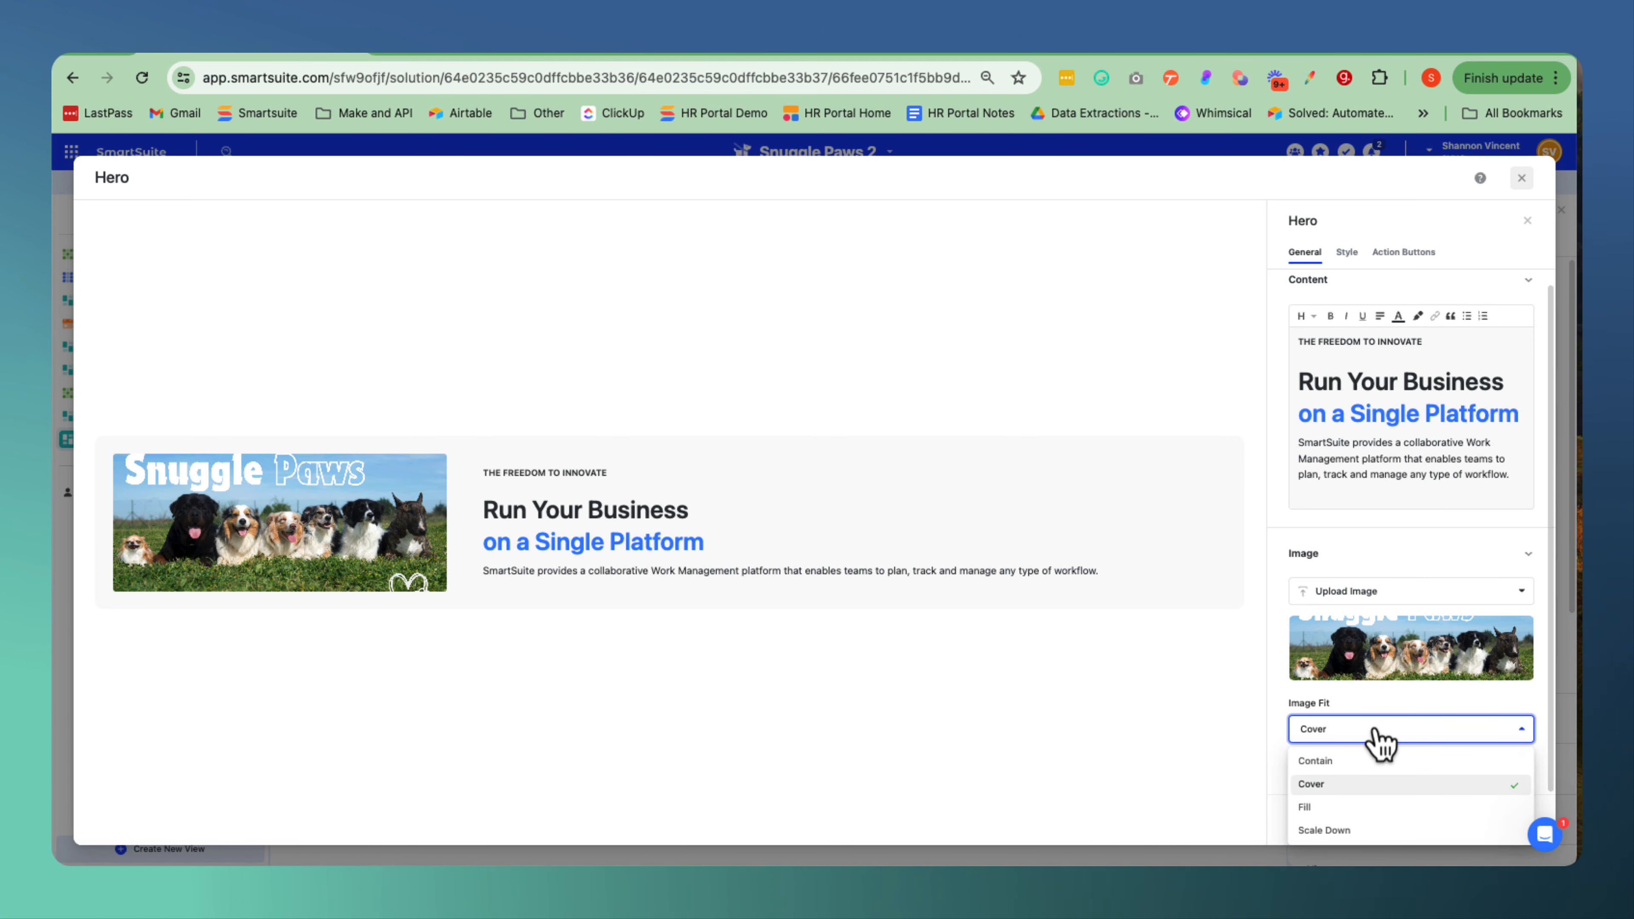
left_click(1323, 763)
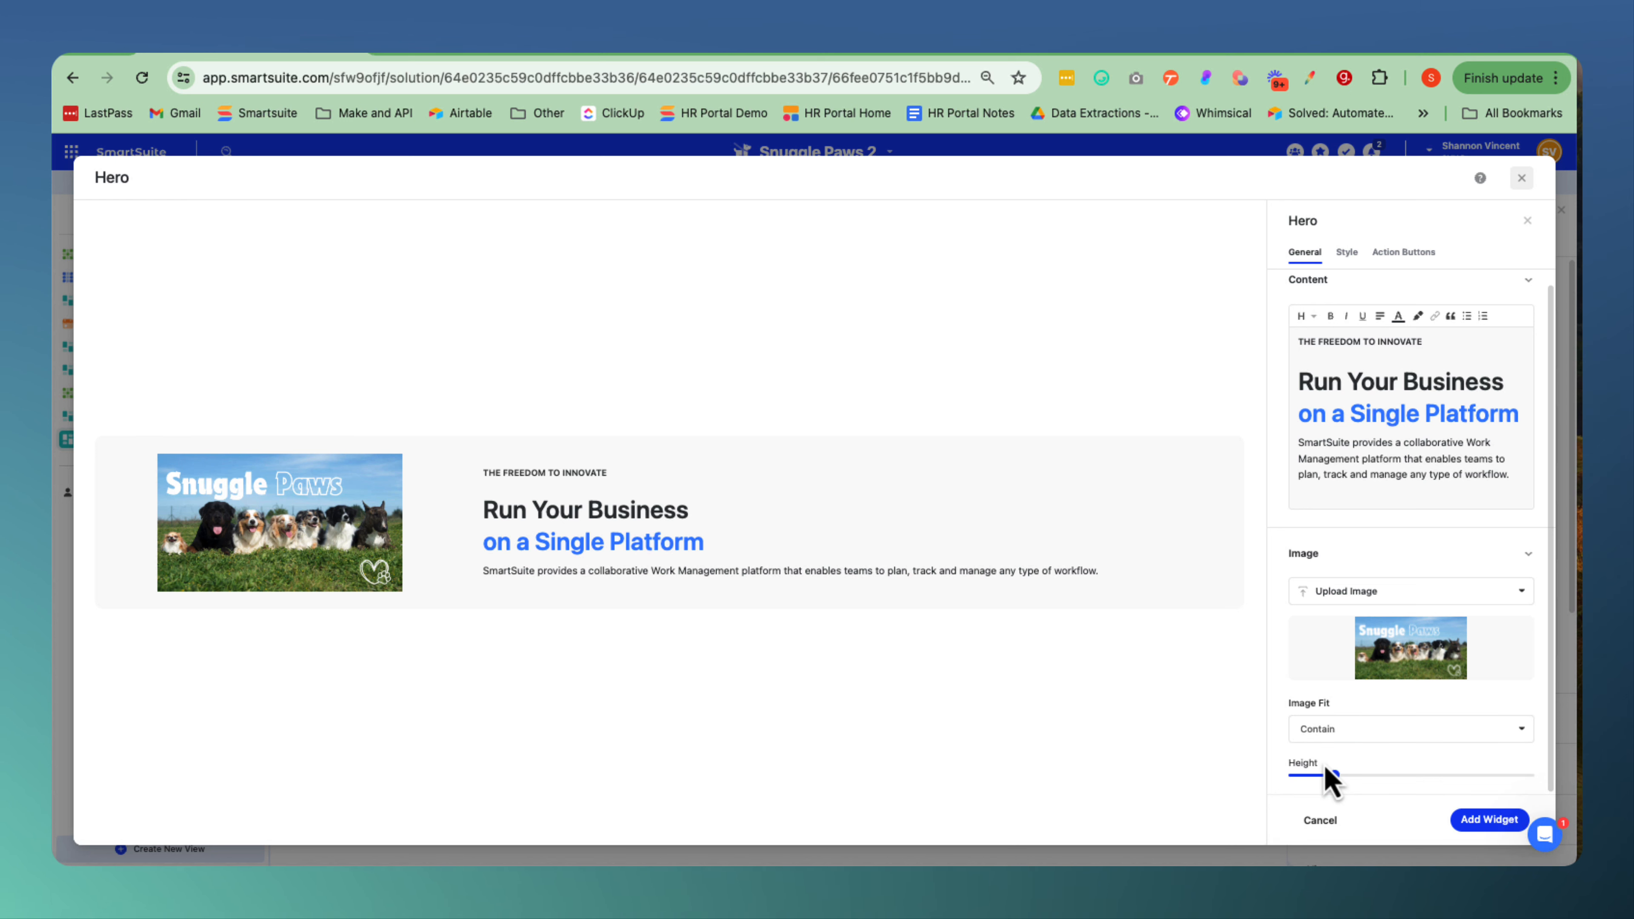
left_click(1359, 740)
left_click(1309, 808)
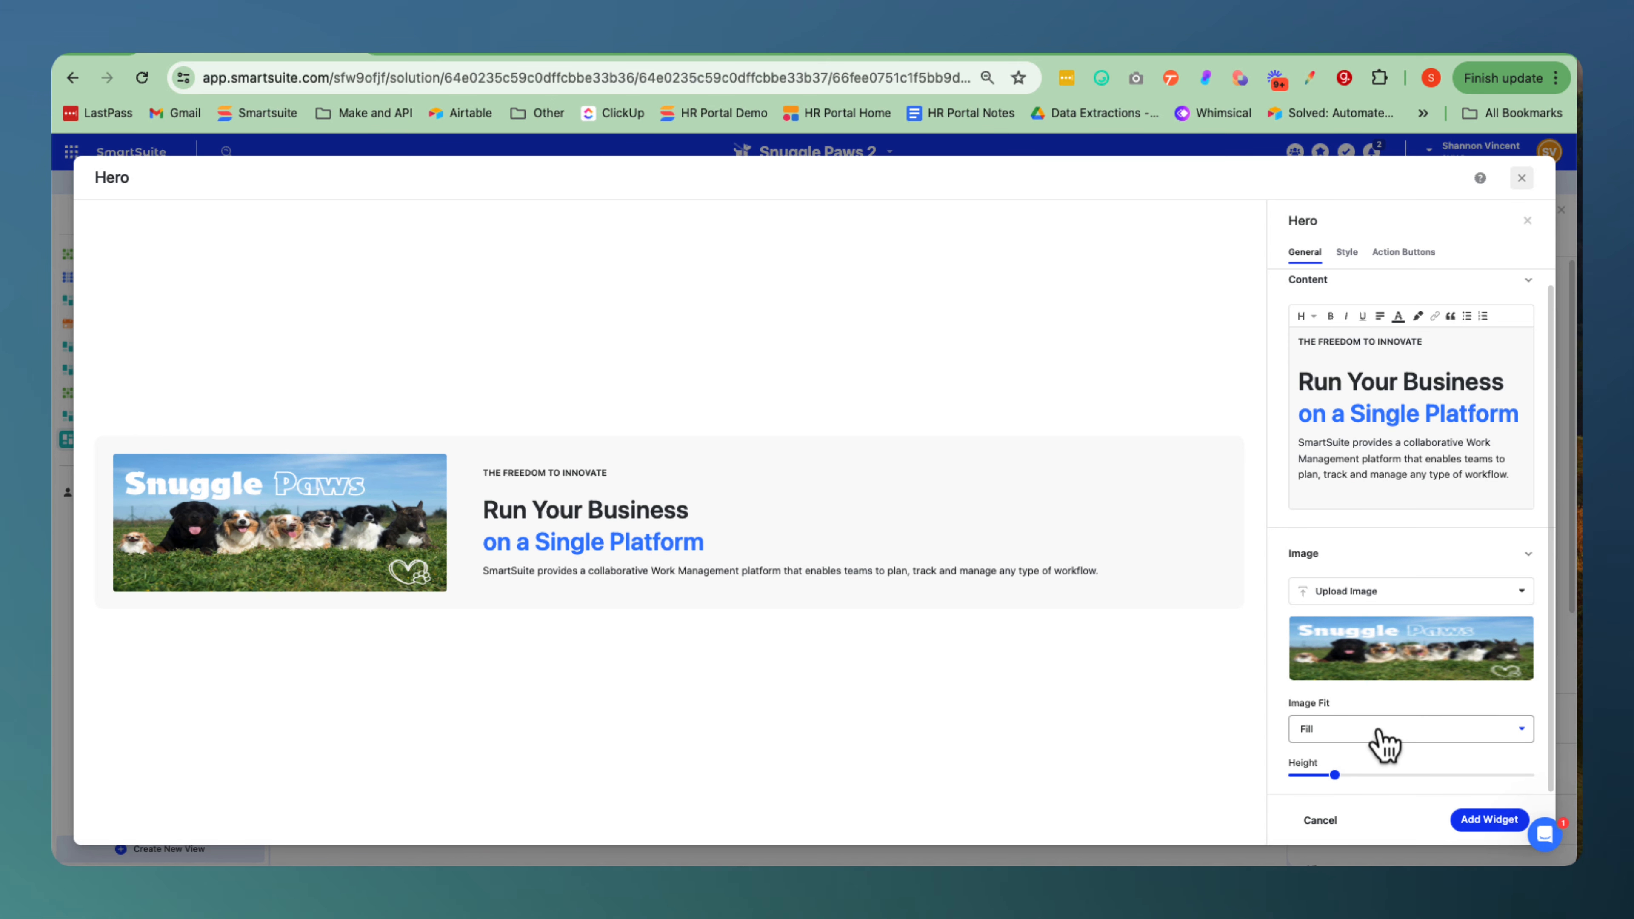
left_click(1383, 740)
left_click(1324, 831)
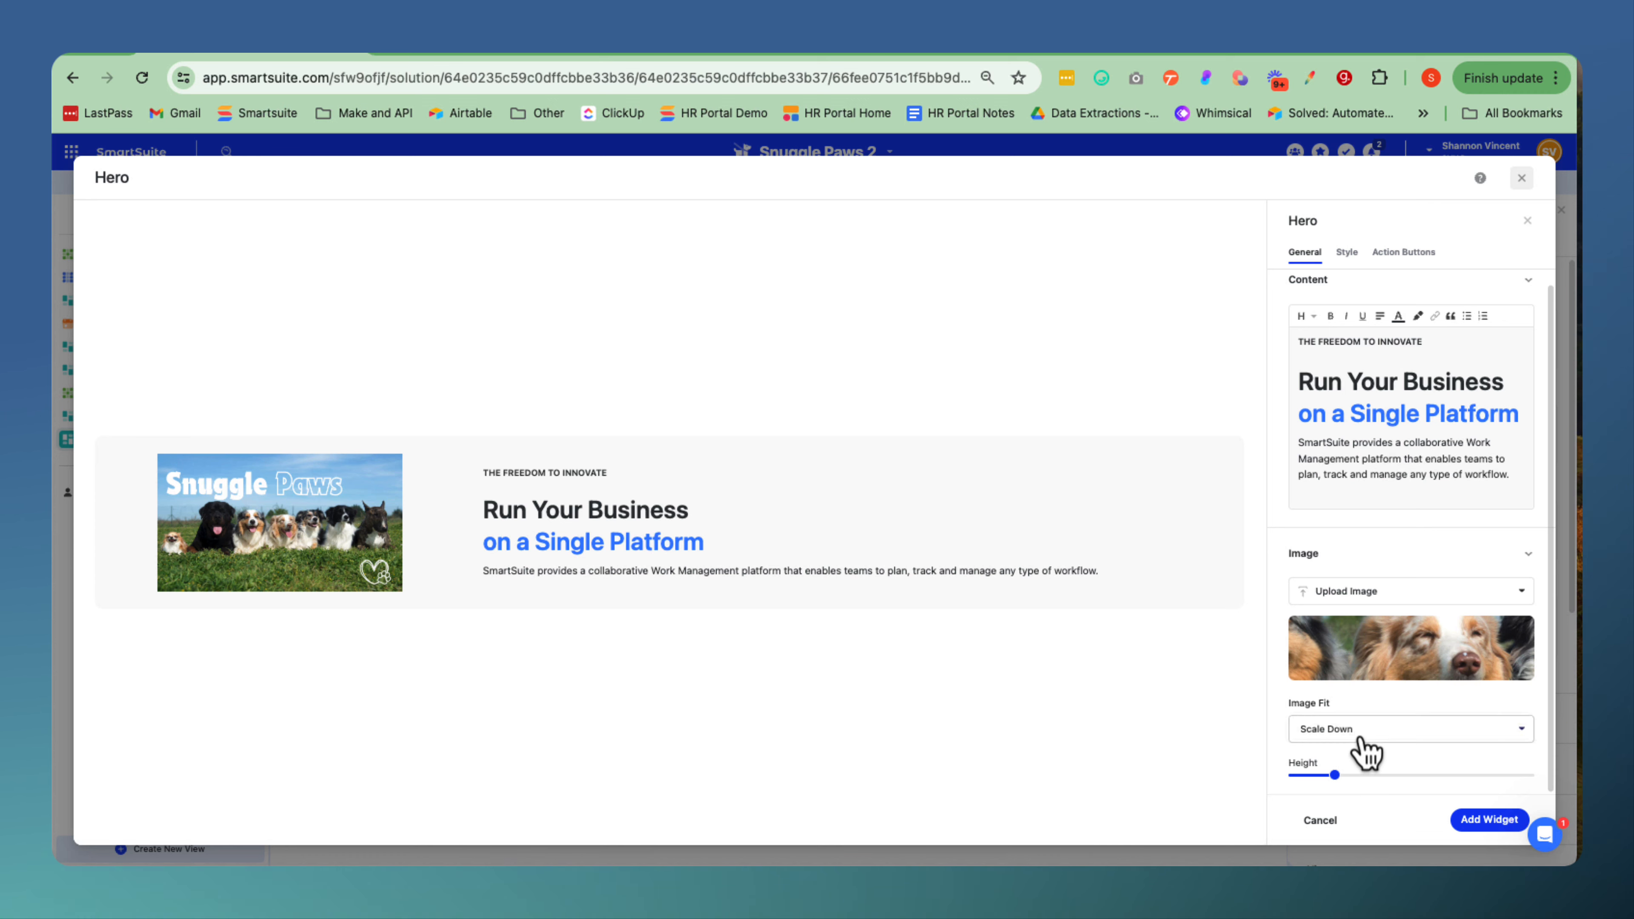
left_click(1373, 744)
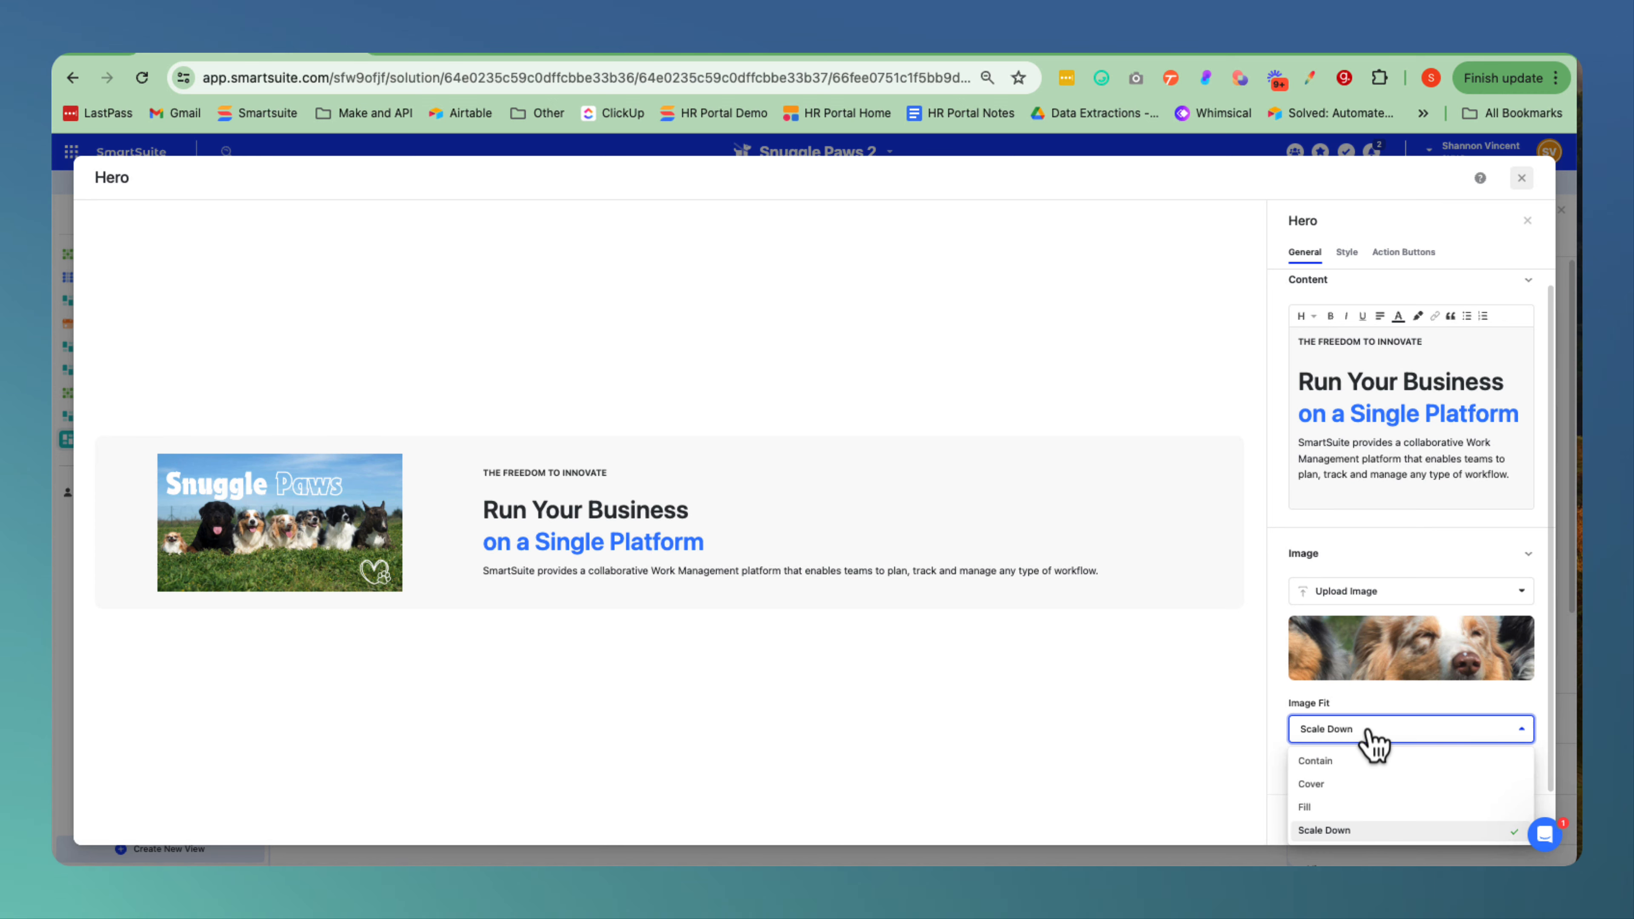
left_click(1325, 789)
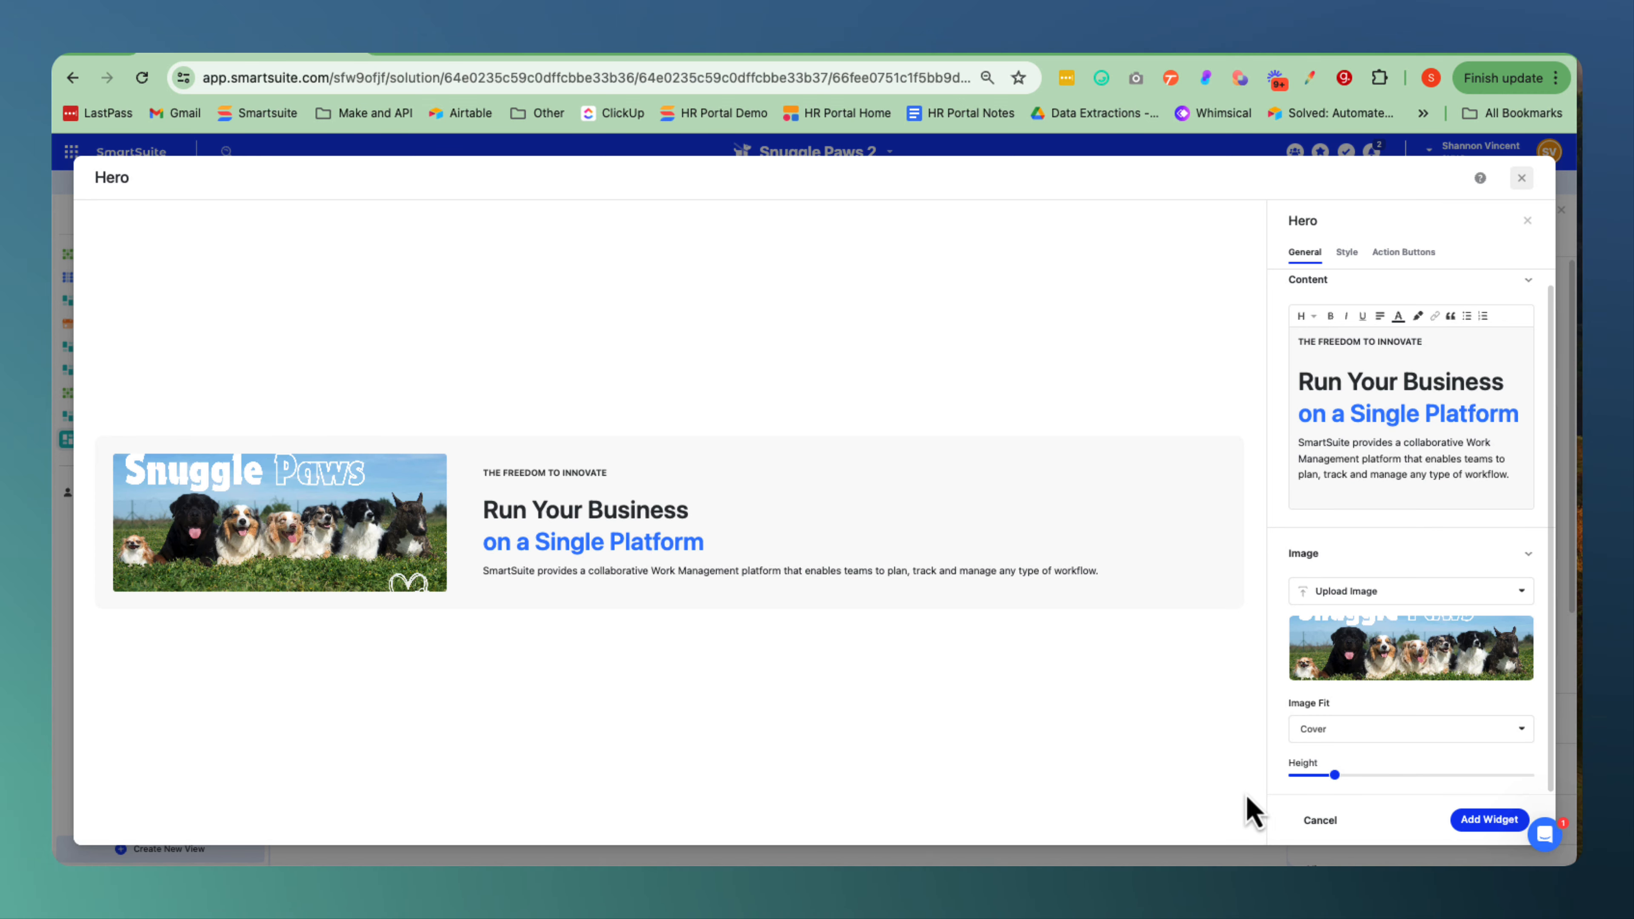
Increase the hero image's height slightly so the whole Snuggle Paws picture fits.
mouse_move(1337, 778)
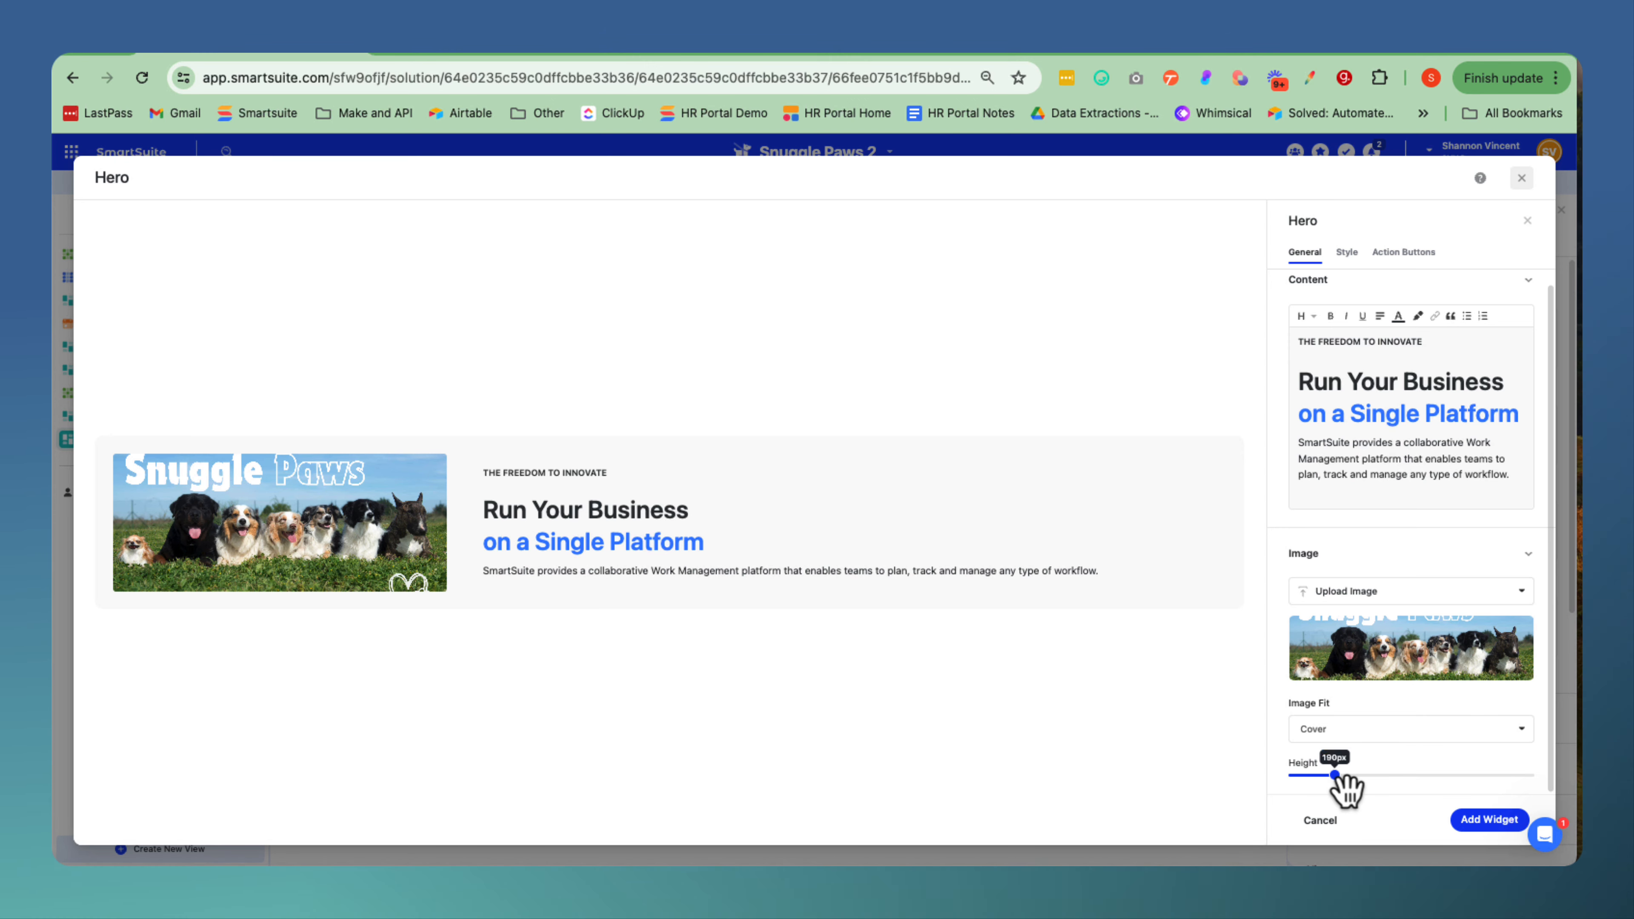
left_click_drag(1337, 776, 1356, 777)
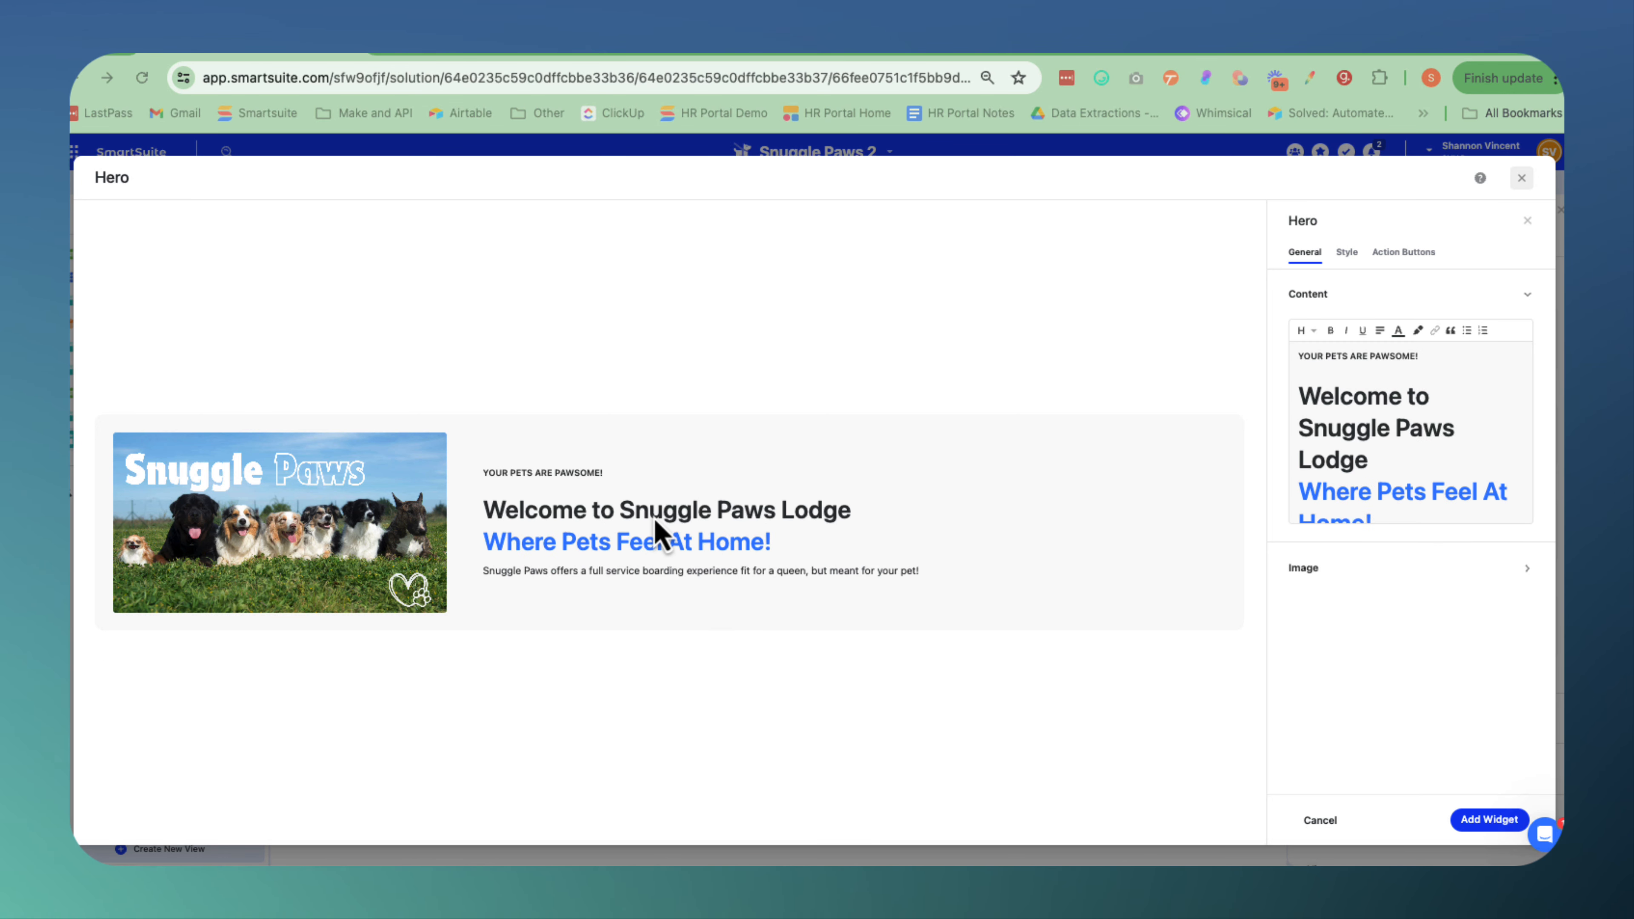
Color the heading "Welcome to Snuggle Paws Lodge" brown in the hero content.
left_click(1370, 458)
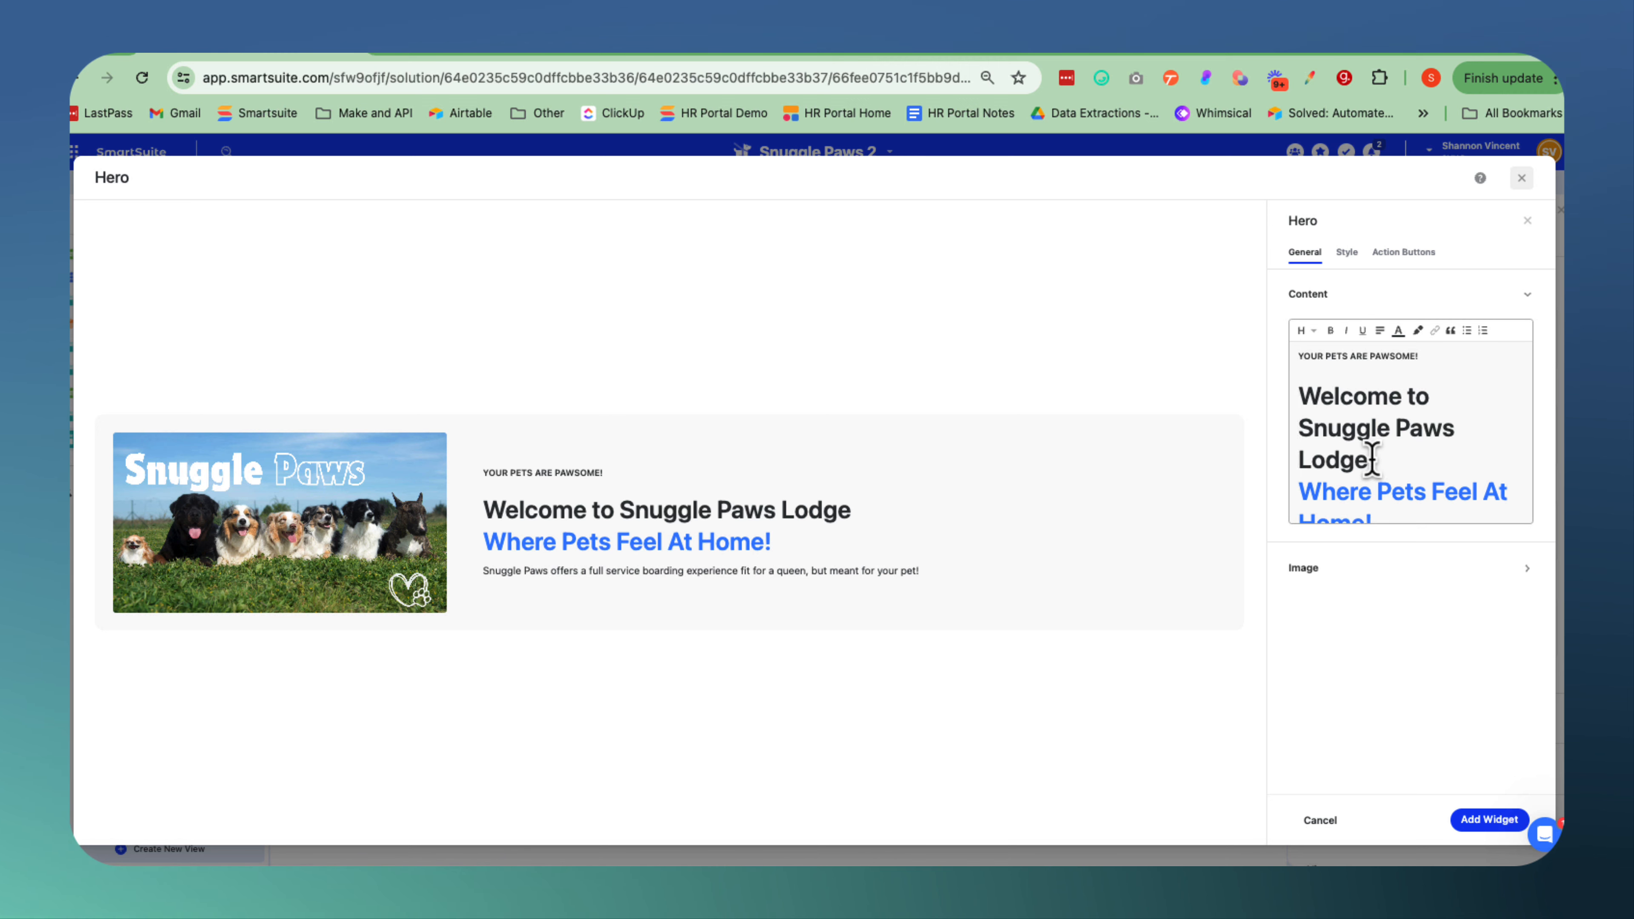
left_click_drag(1373, 458, 1299, 380)
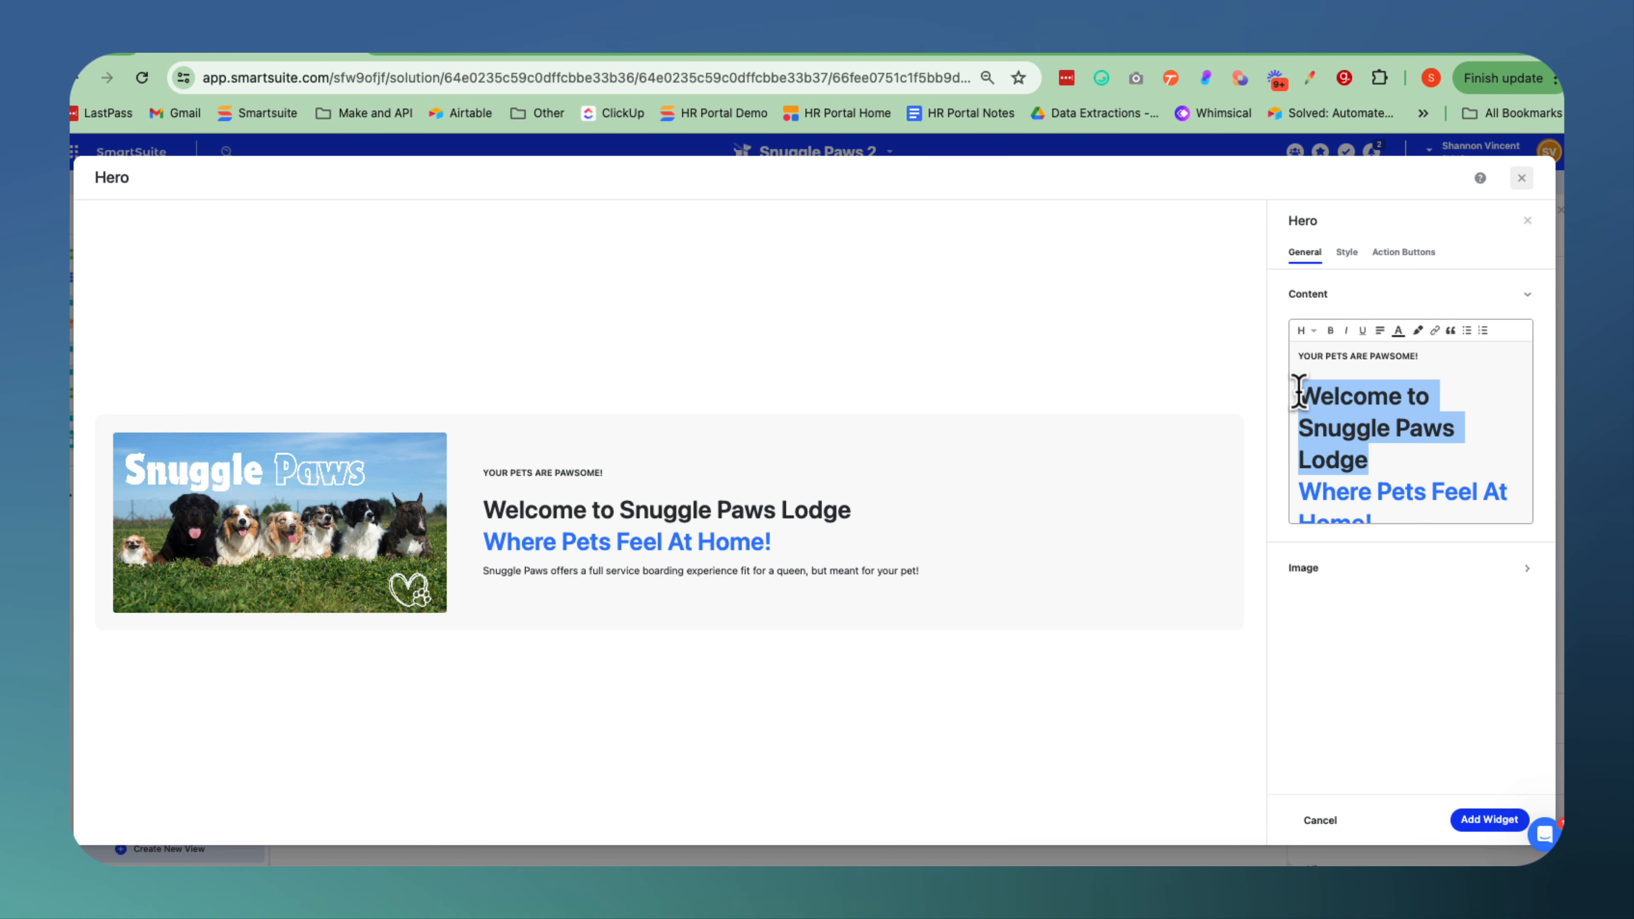
left_click(1400, 331)
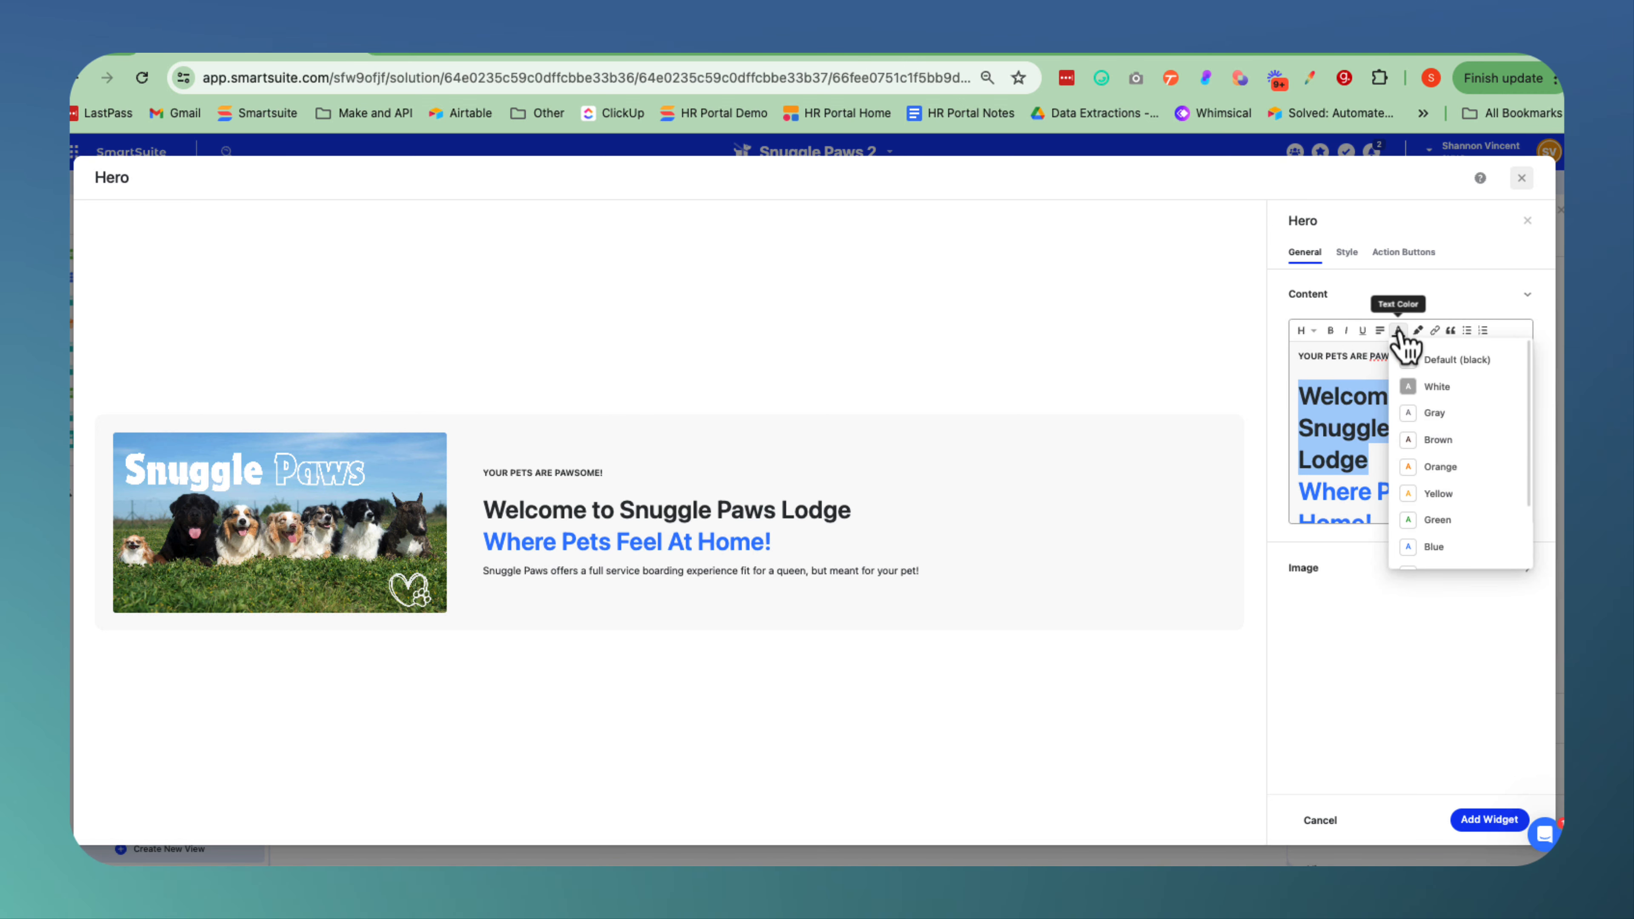
left_click(1440, 442)
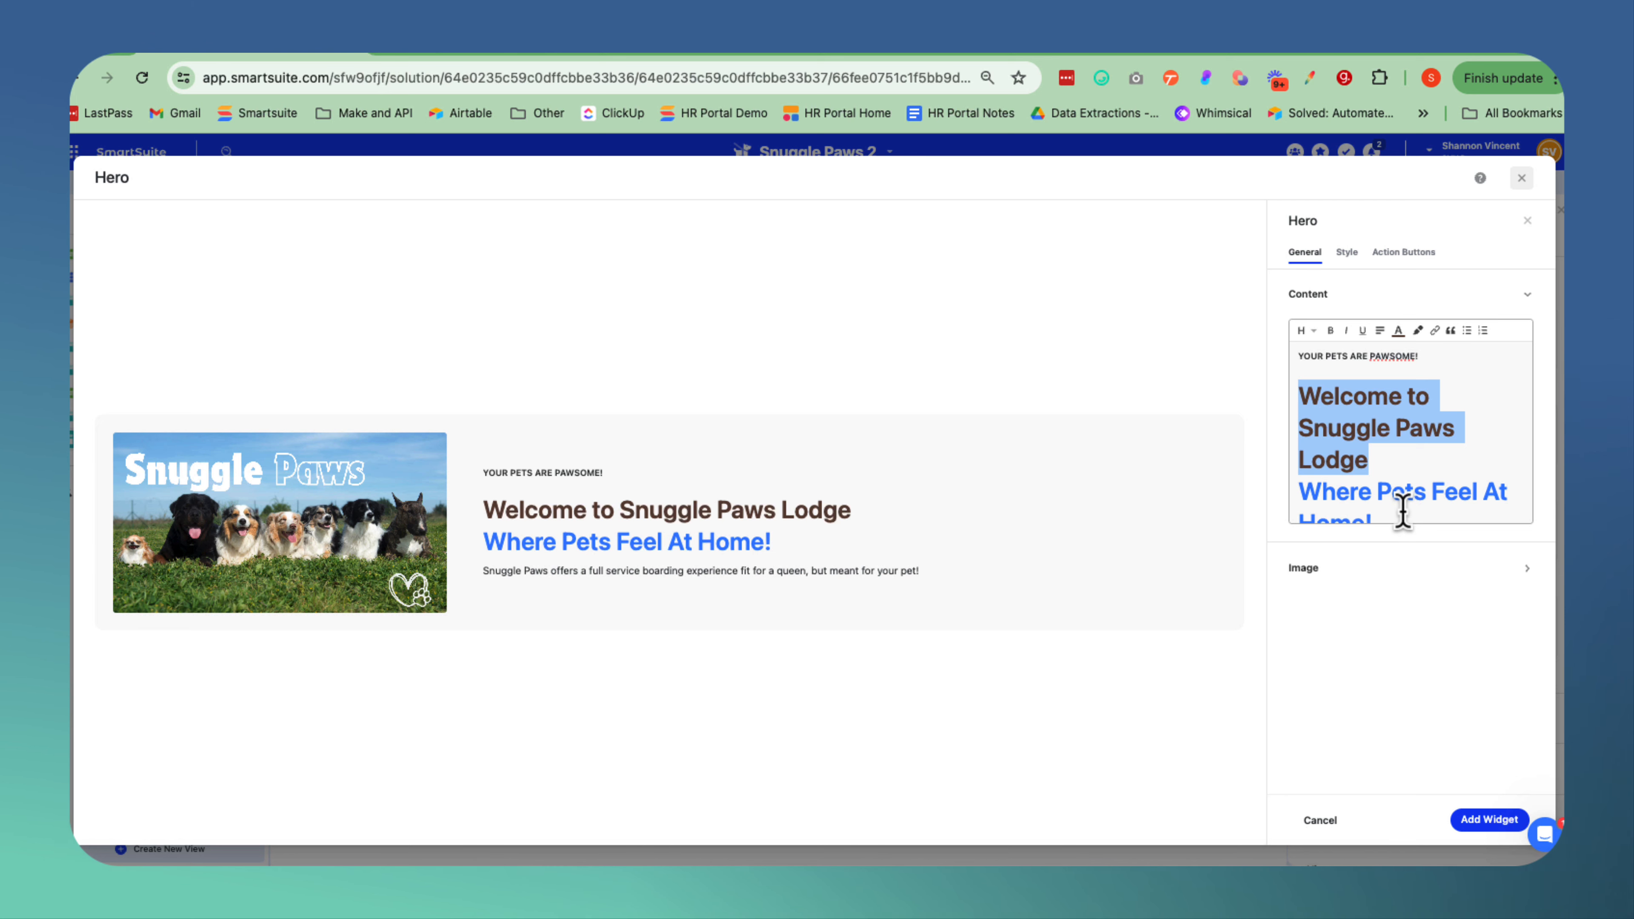
Underline the line "Where Pets Feel At Home!" in the hero content and color it gray.
left_click_drag(1403, 513, 1297, 496)
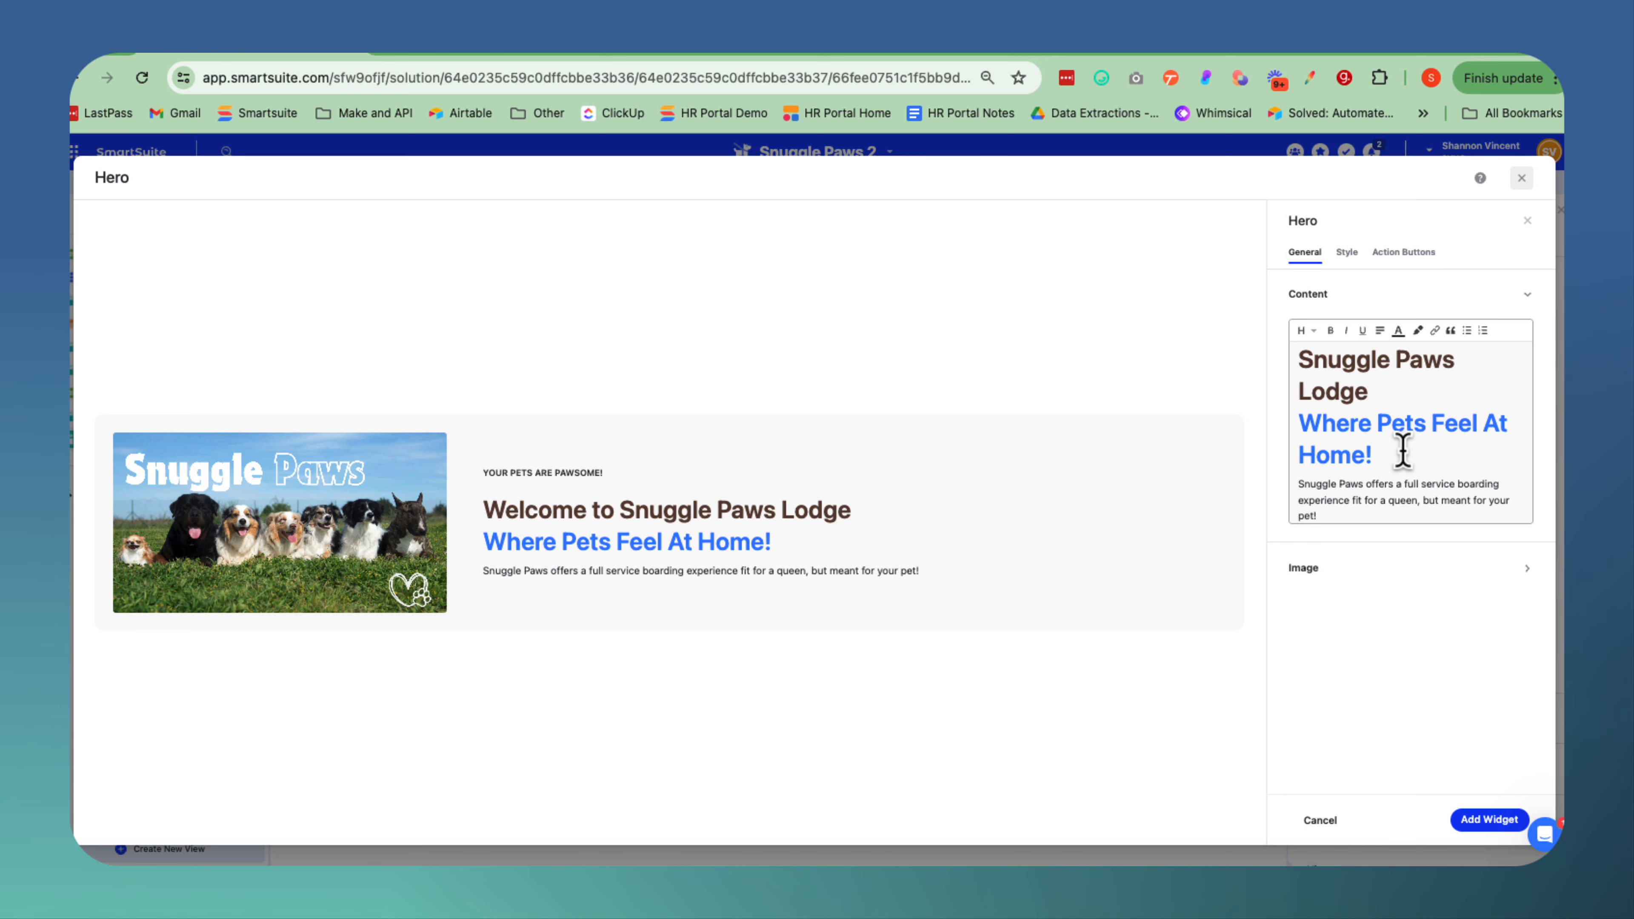
left_click_drag(1398, 452, 1289, 425)
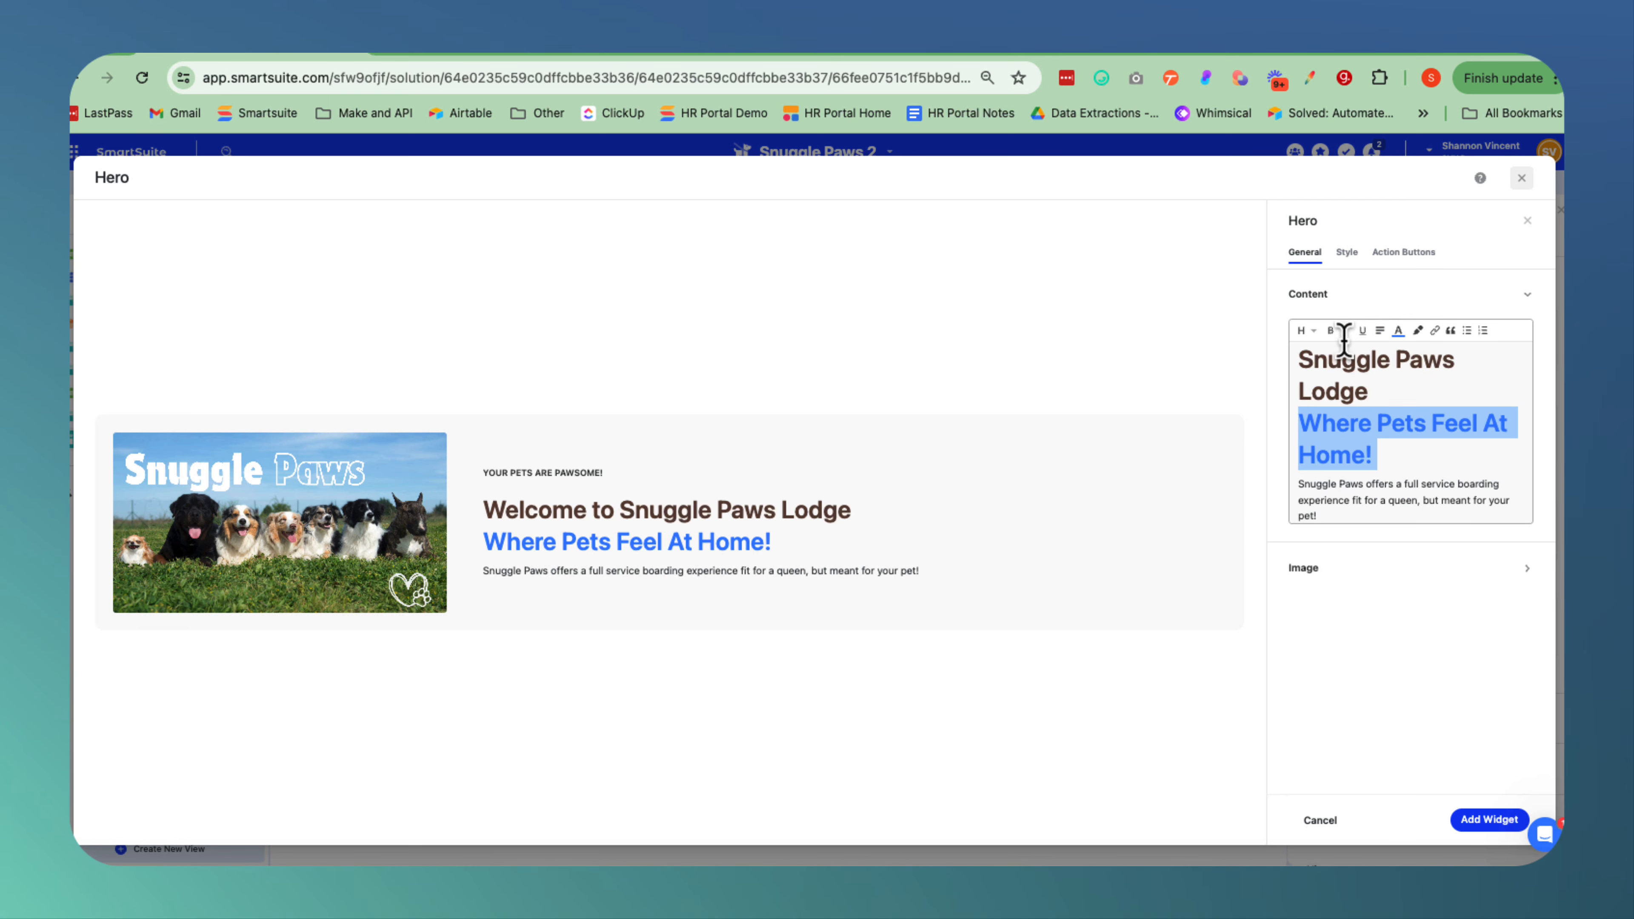
left_click(1364, 331)
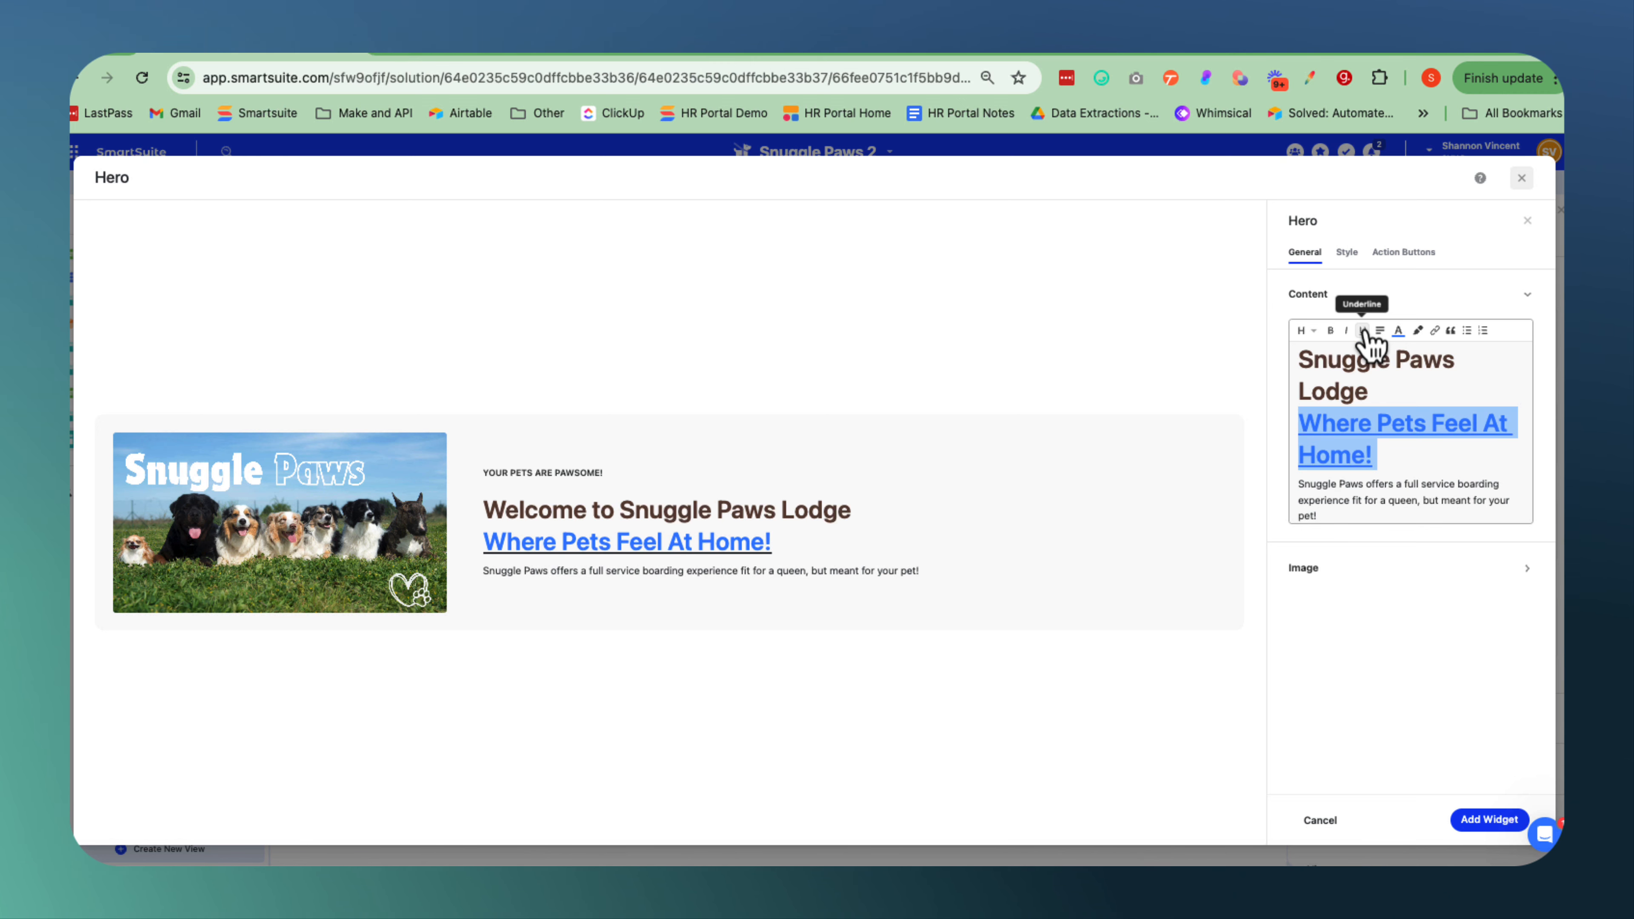
left_click(1313, 334)
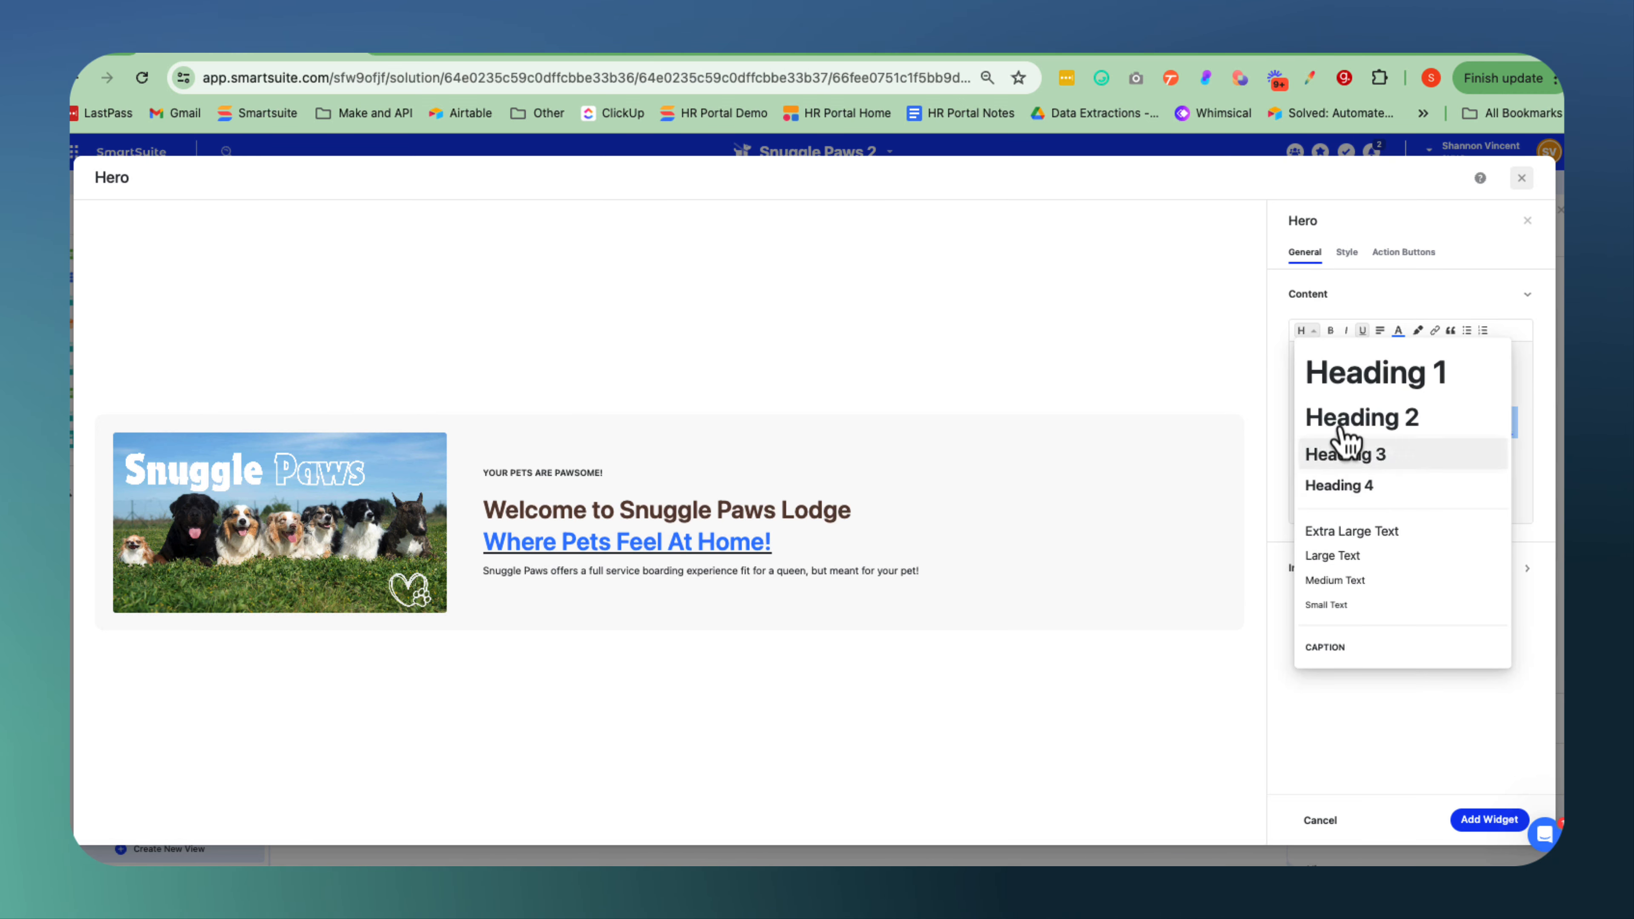
left_click(1344, 424)
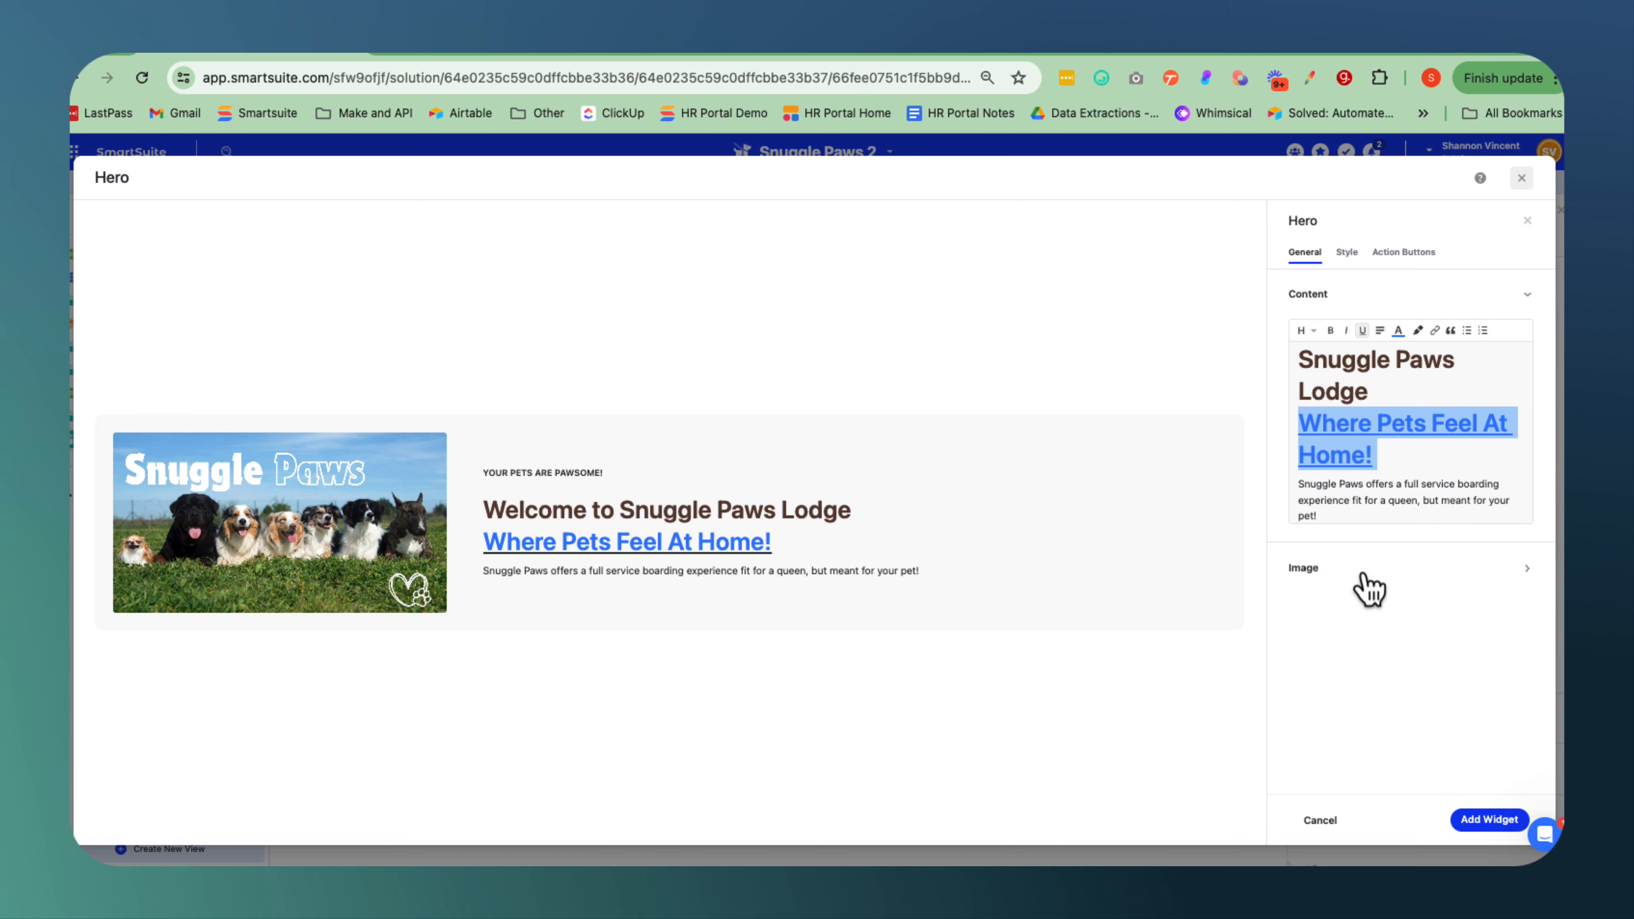
left_click(1399, 333)
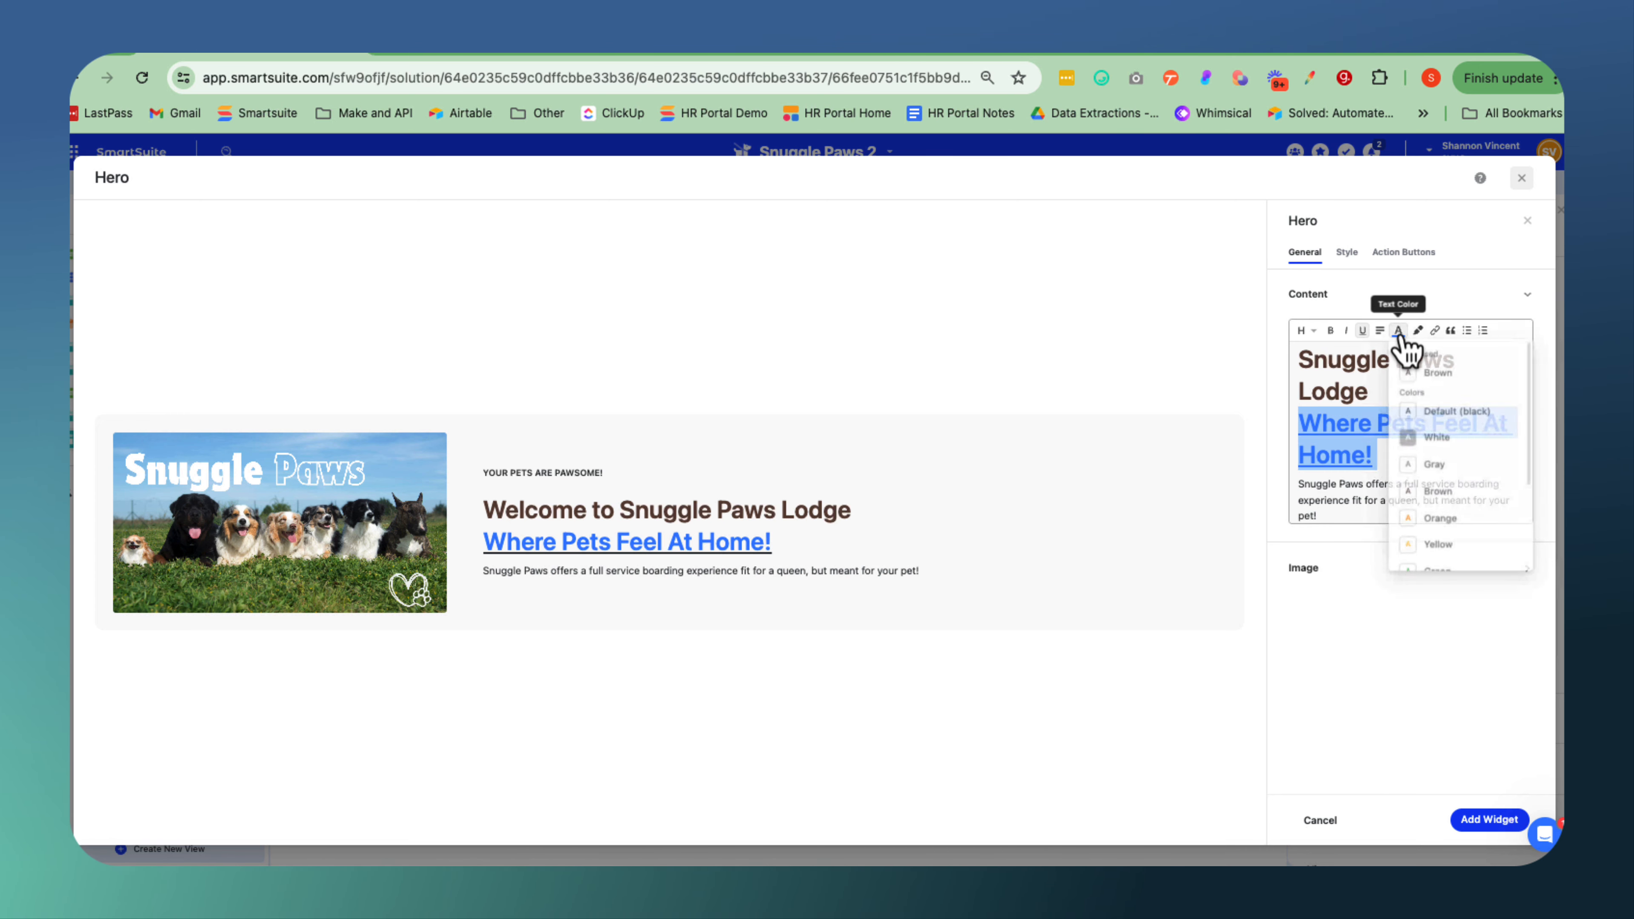
left_click(1439, 466)
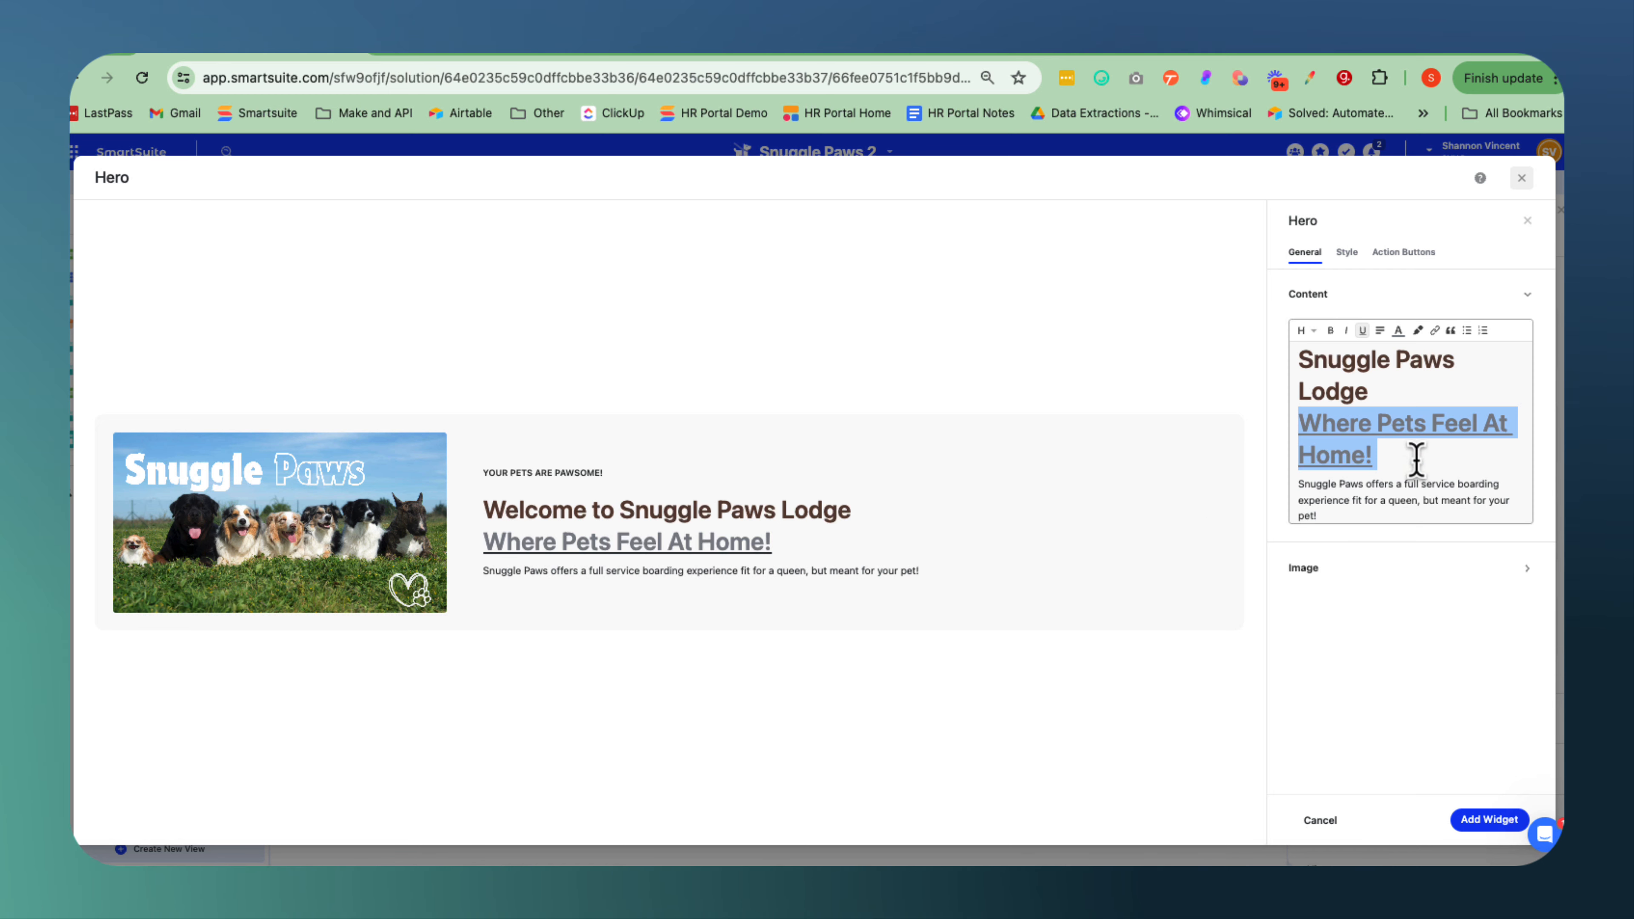
Highlight the description sentence about the full service boarding experience in orange.
left_click(1392, 496)
left_click(1324, 518)
left_click_drag(1310, 515, 1292, 475)
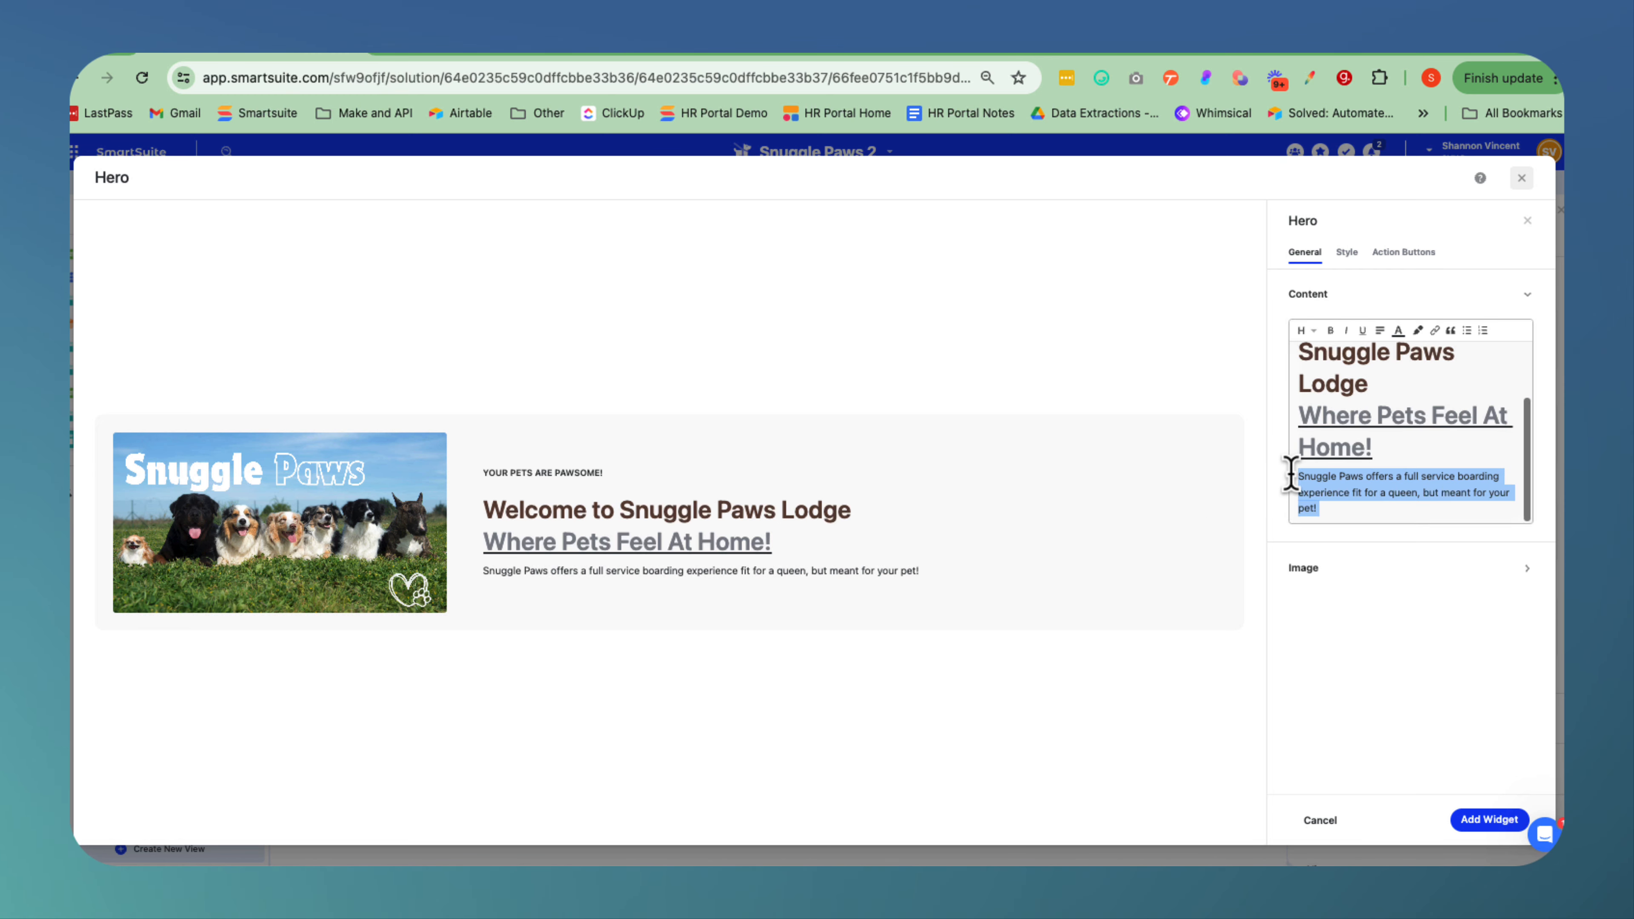
left_click(1419, 330)
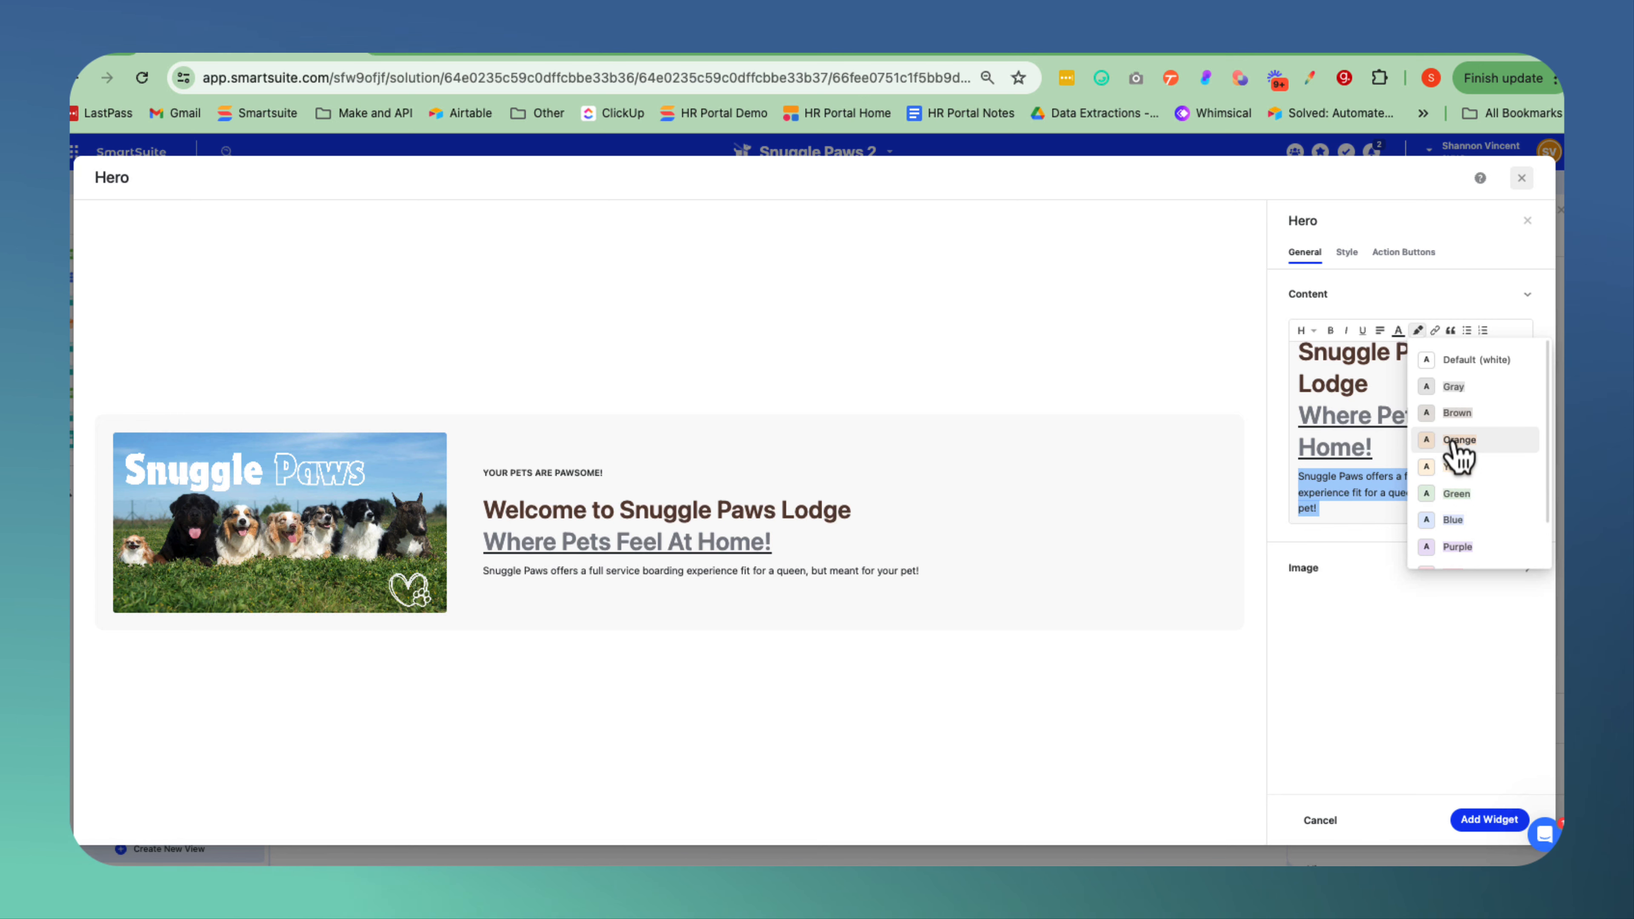
left_click(1457, 441)
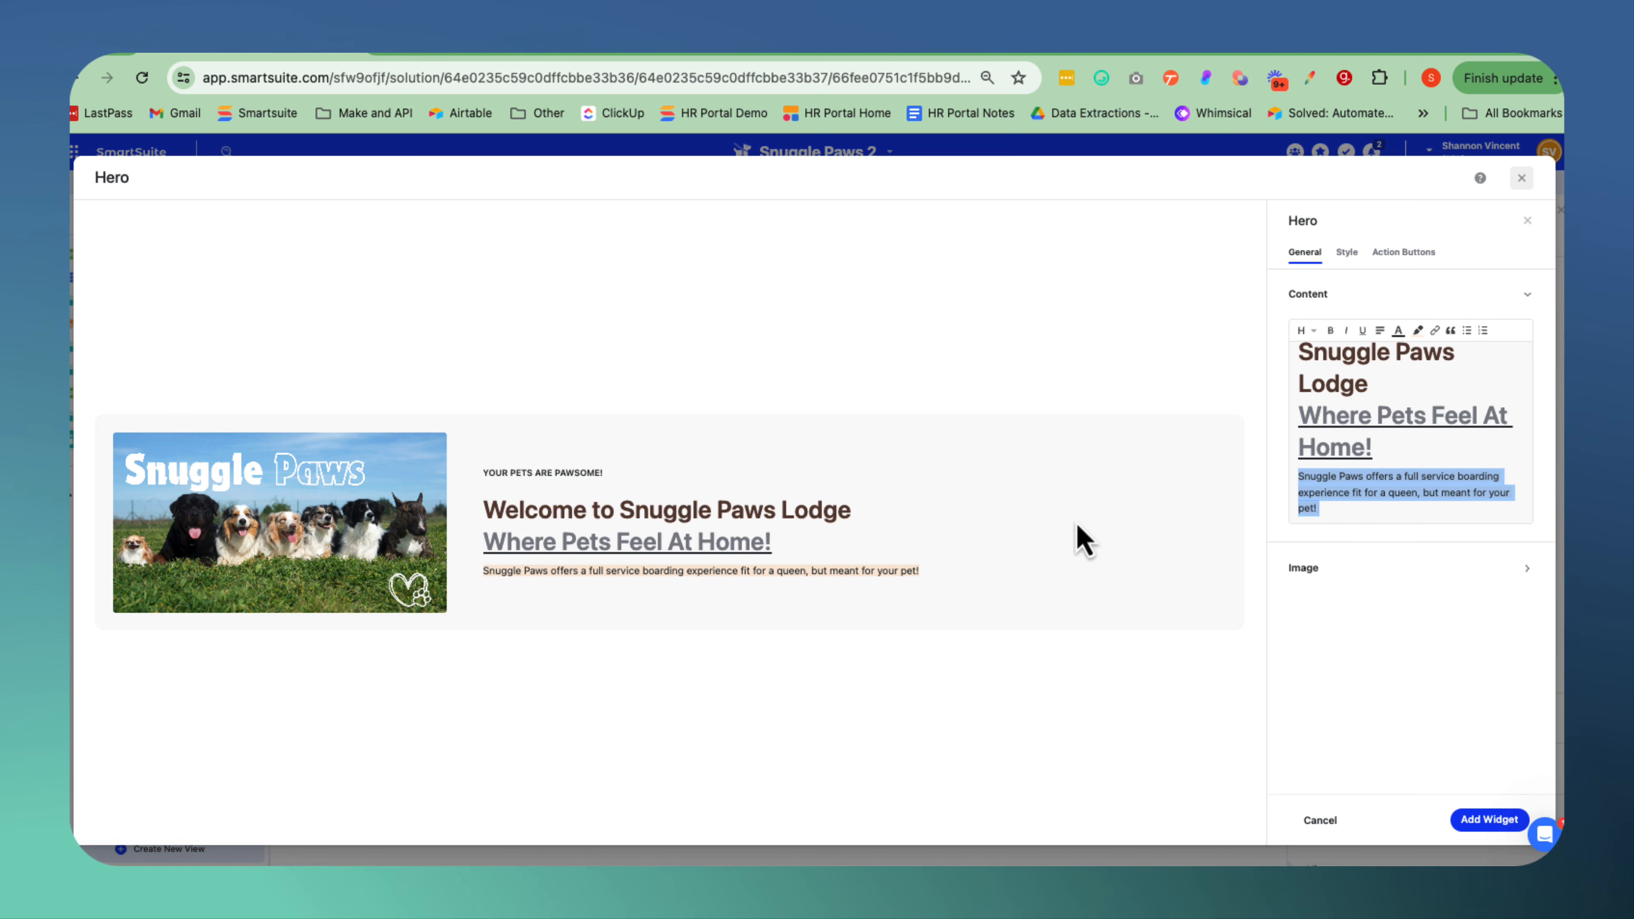
Try the stacked and image-right hero layouts with different spacings, including 50 / 50, and return to the image-left layout with the narrow image.
left_click(1348, 252)
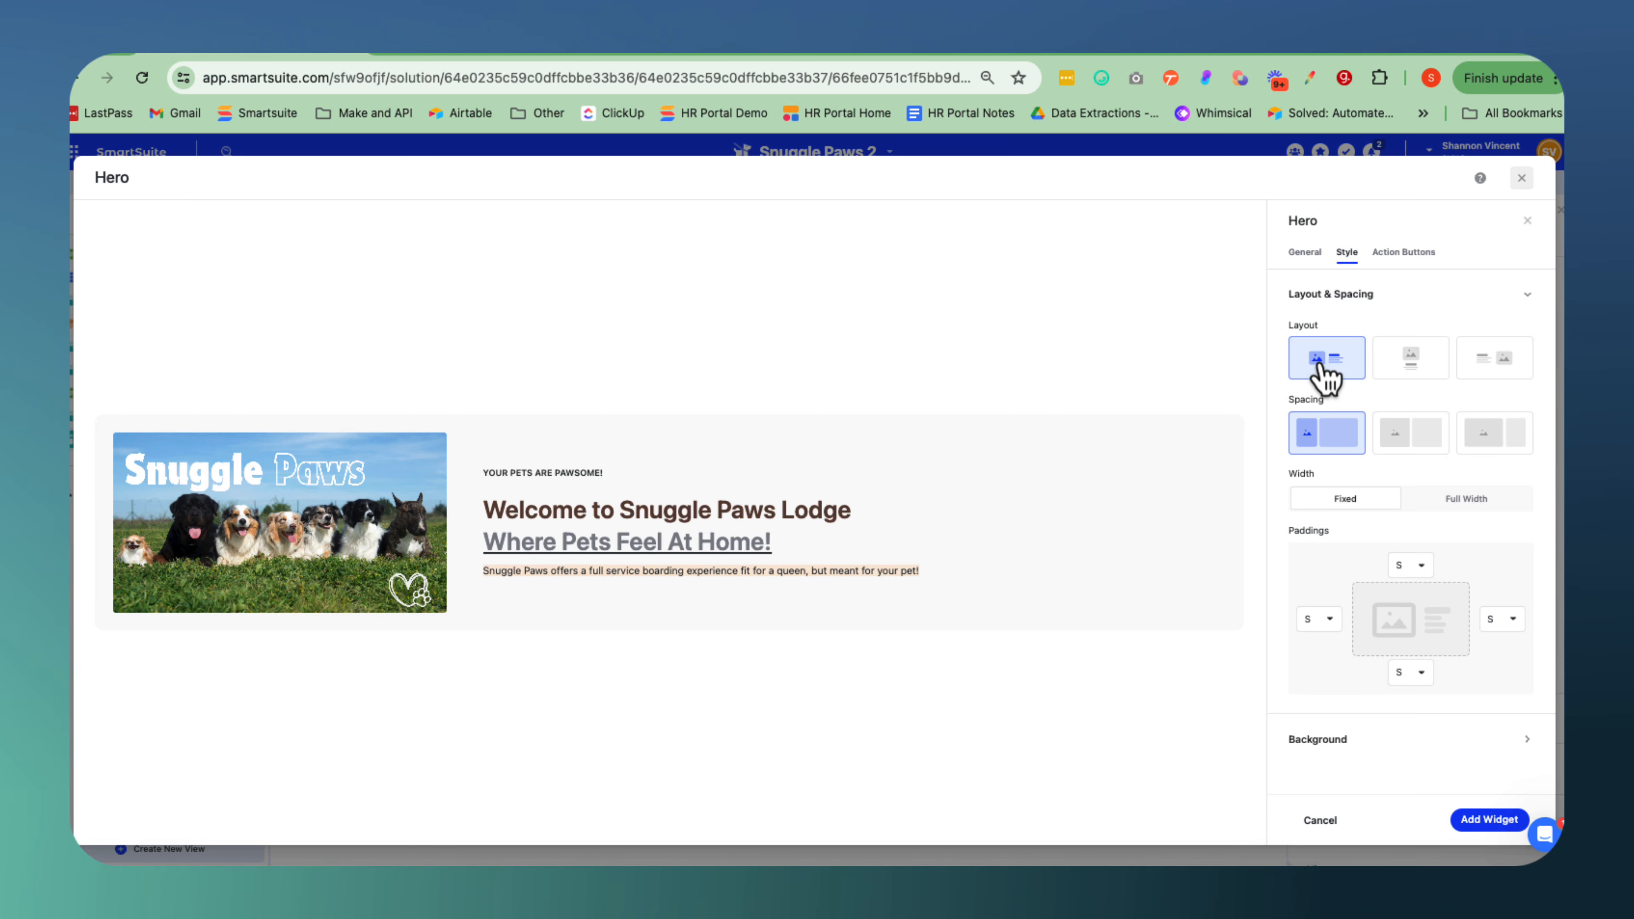
left_click(1411, 364)
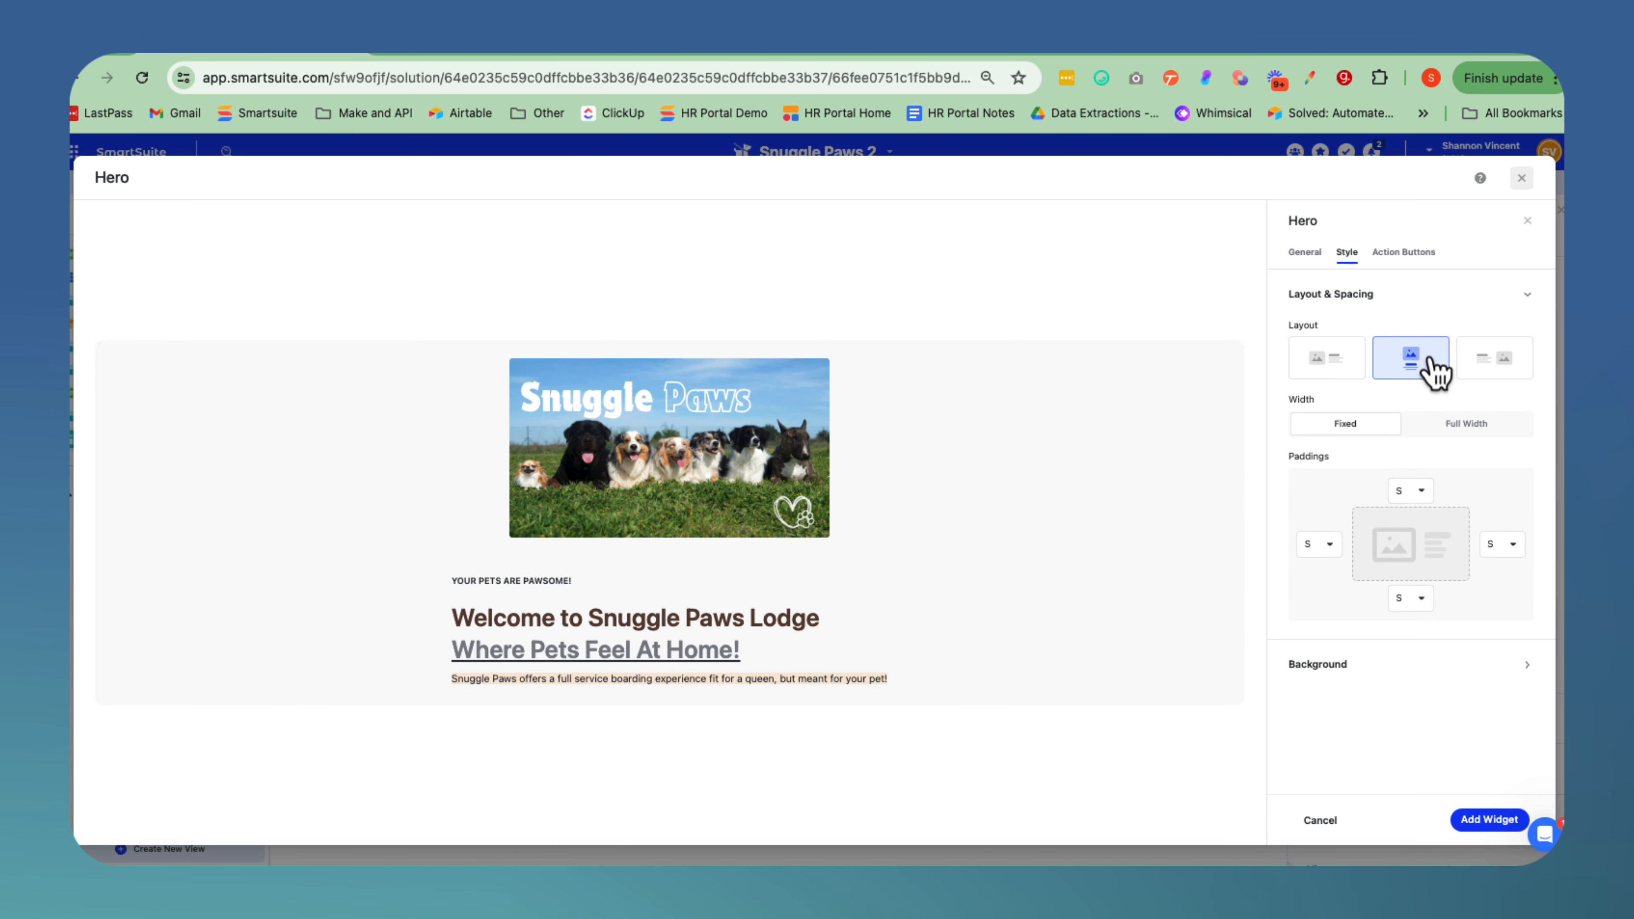
left_click(1503, 373)
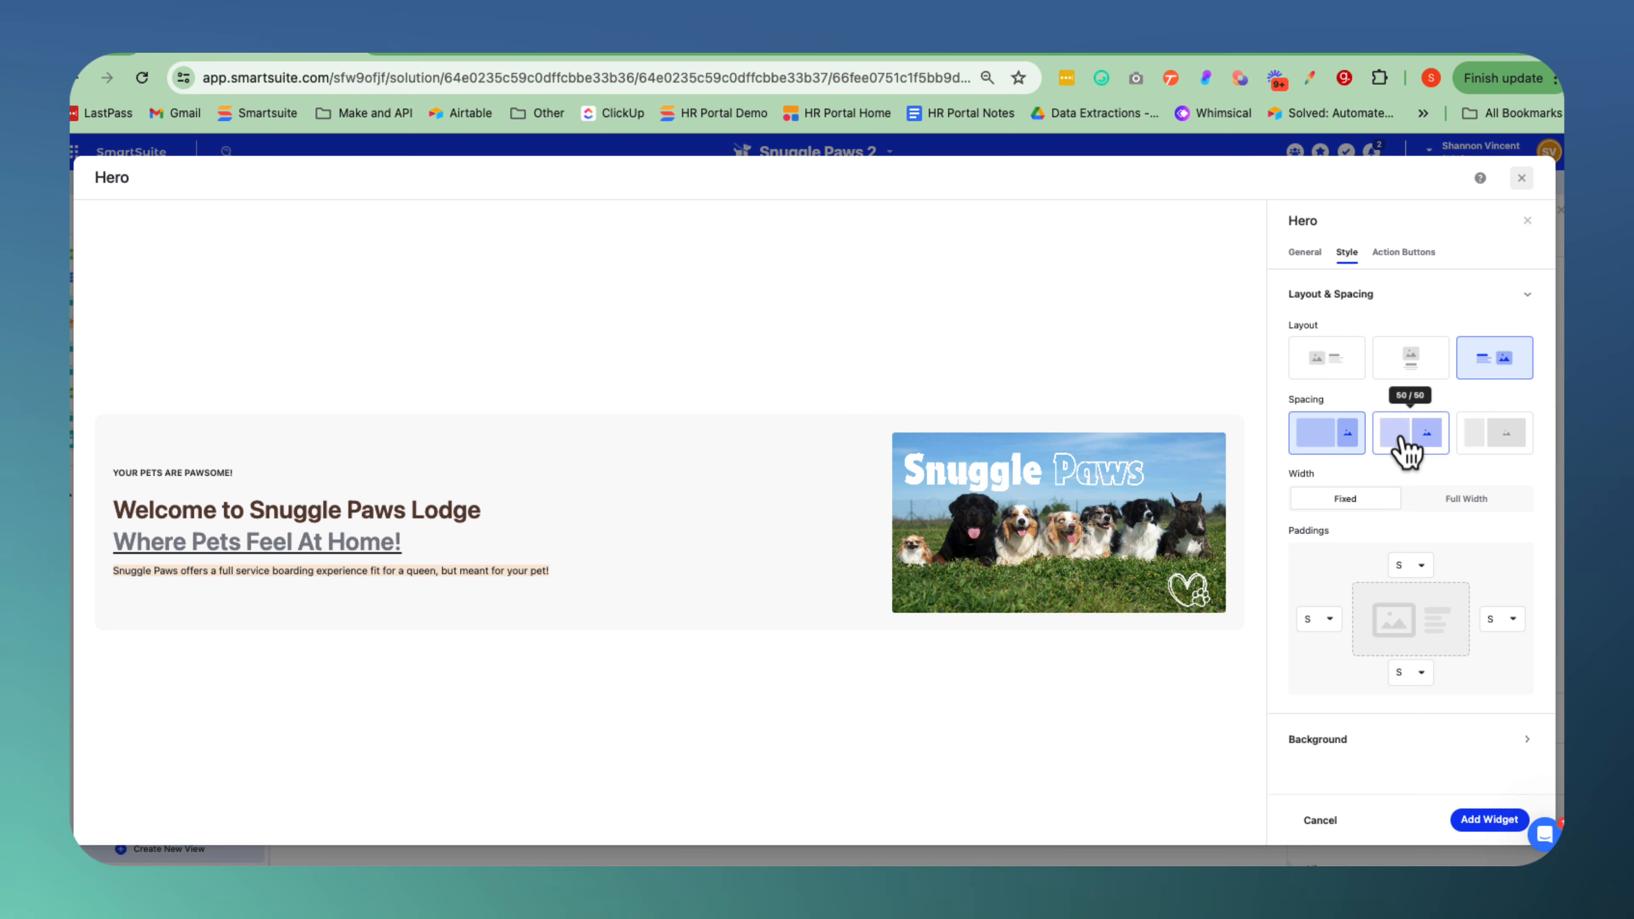
left_click(1415, 445)
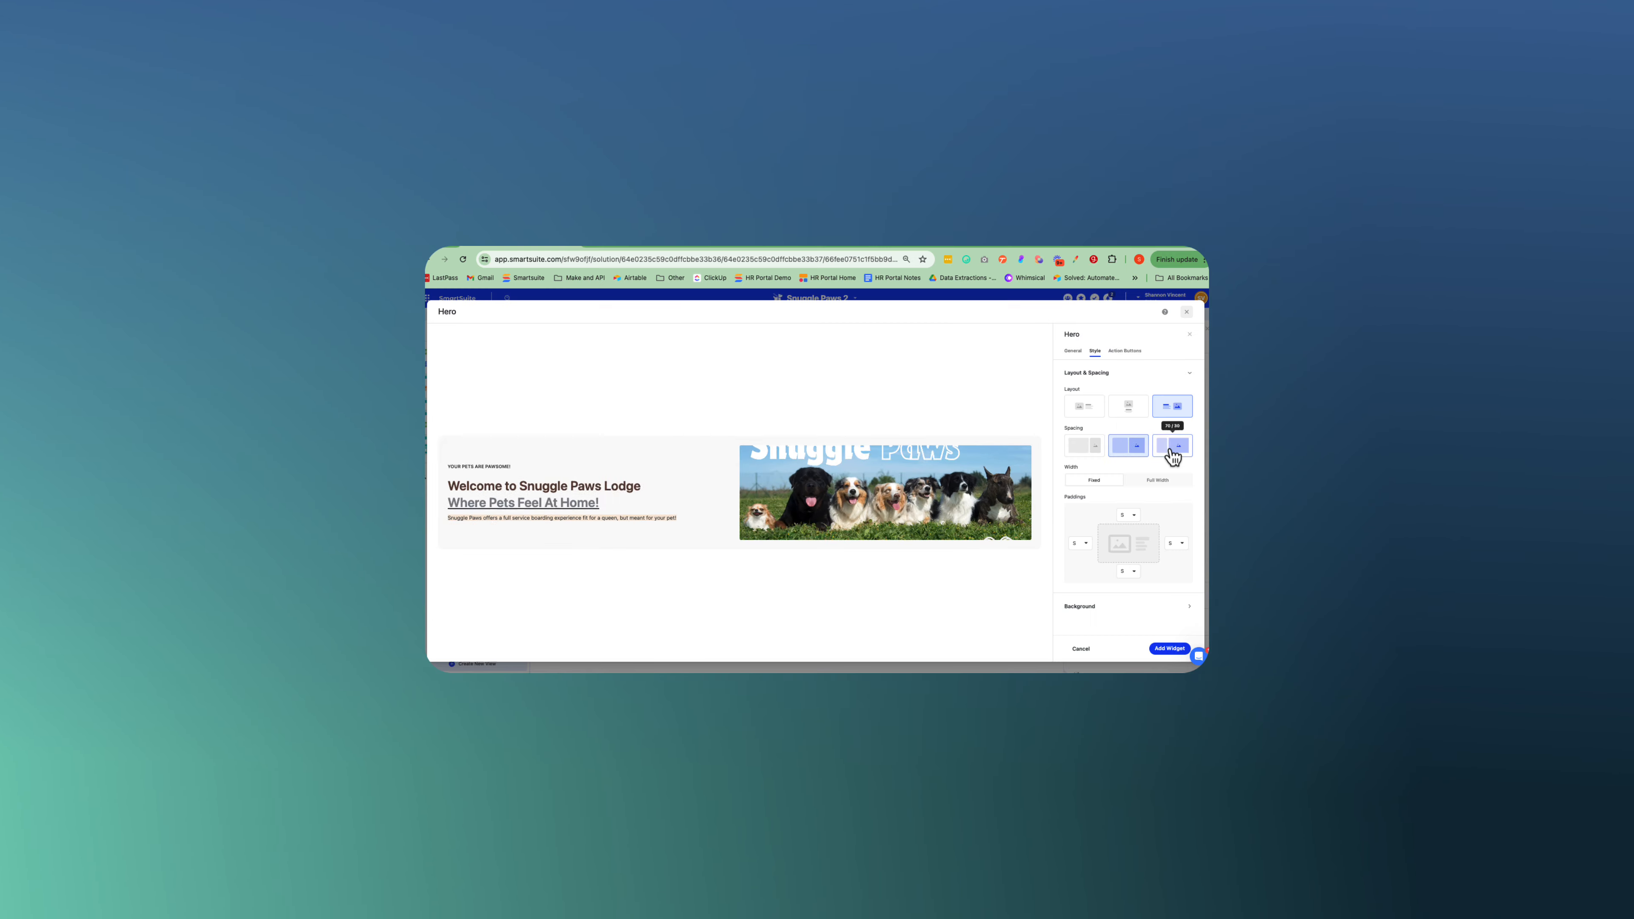
left_click(1495, 443)
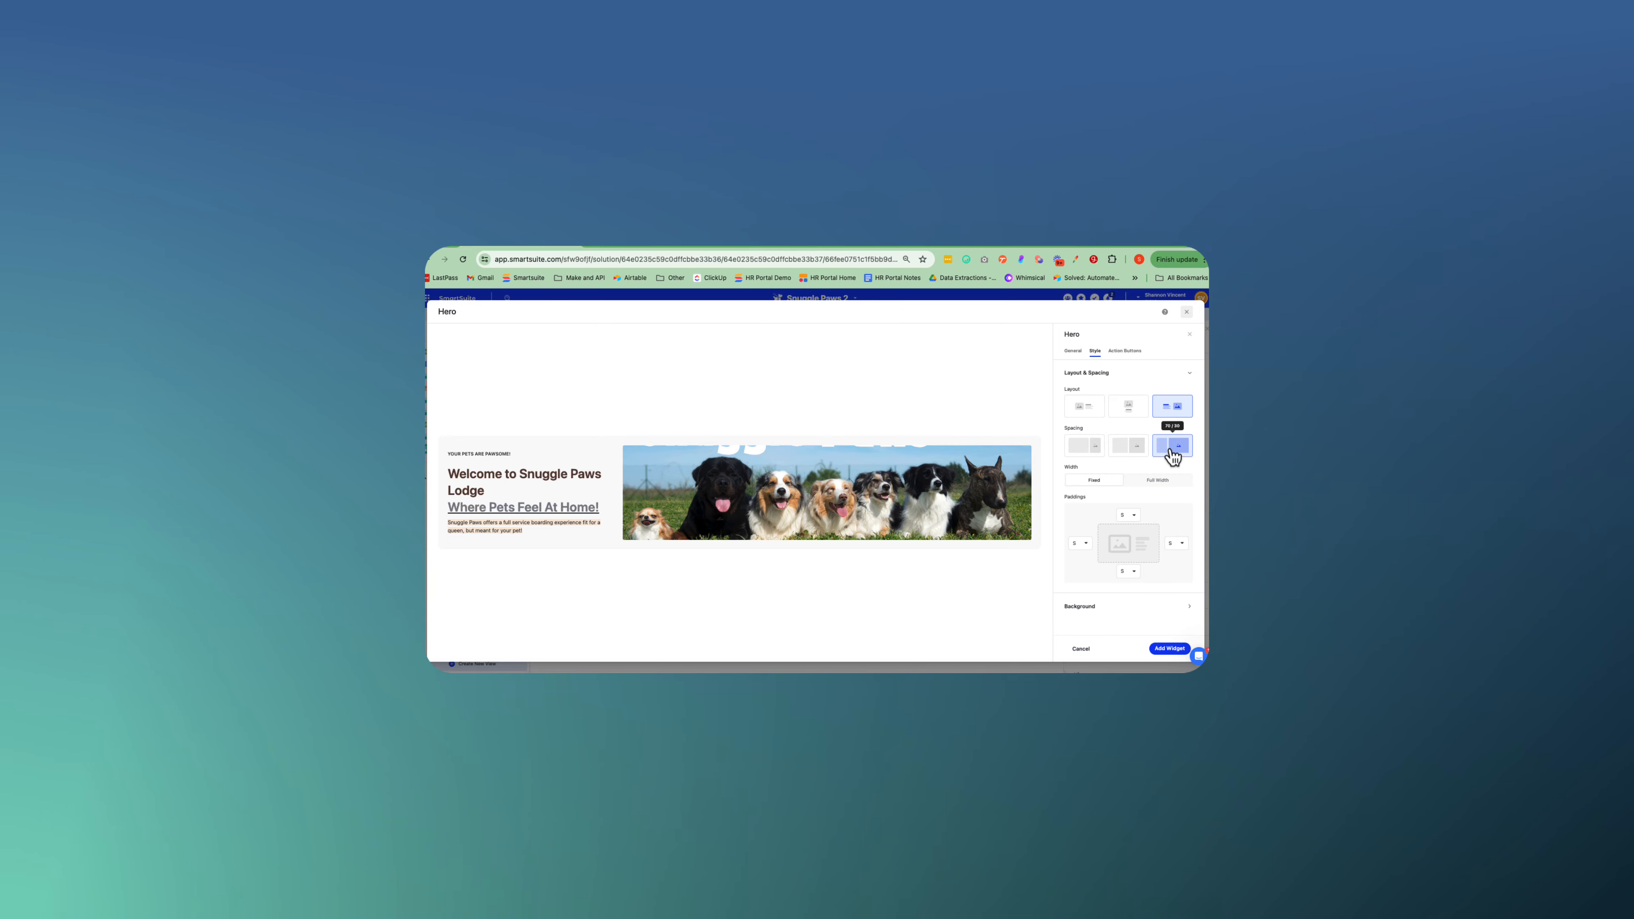
left_click(1087, 451)
left_click(1085, 405)
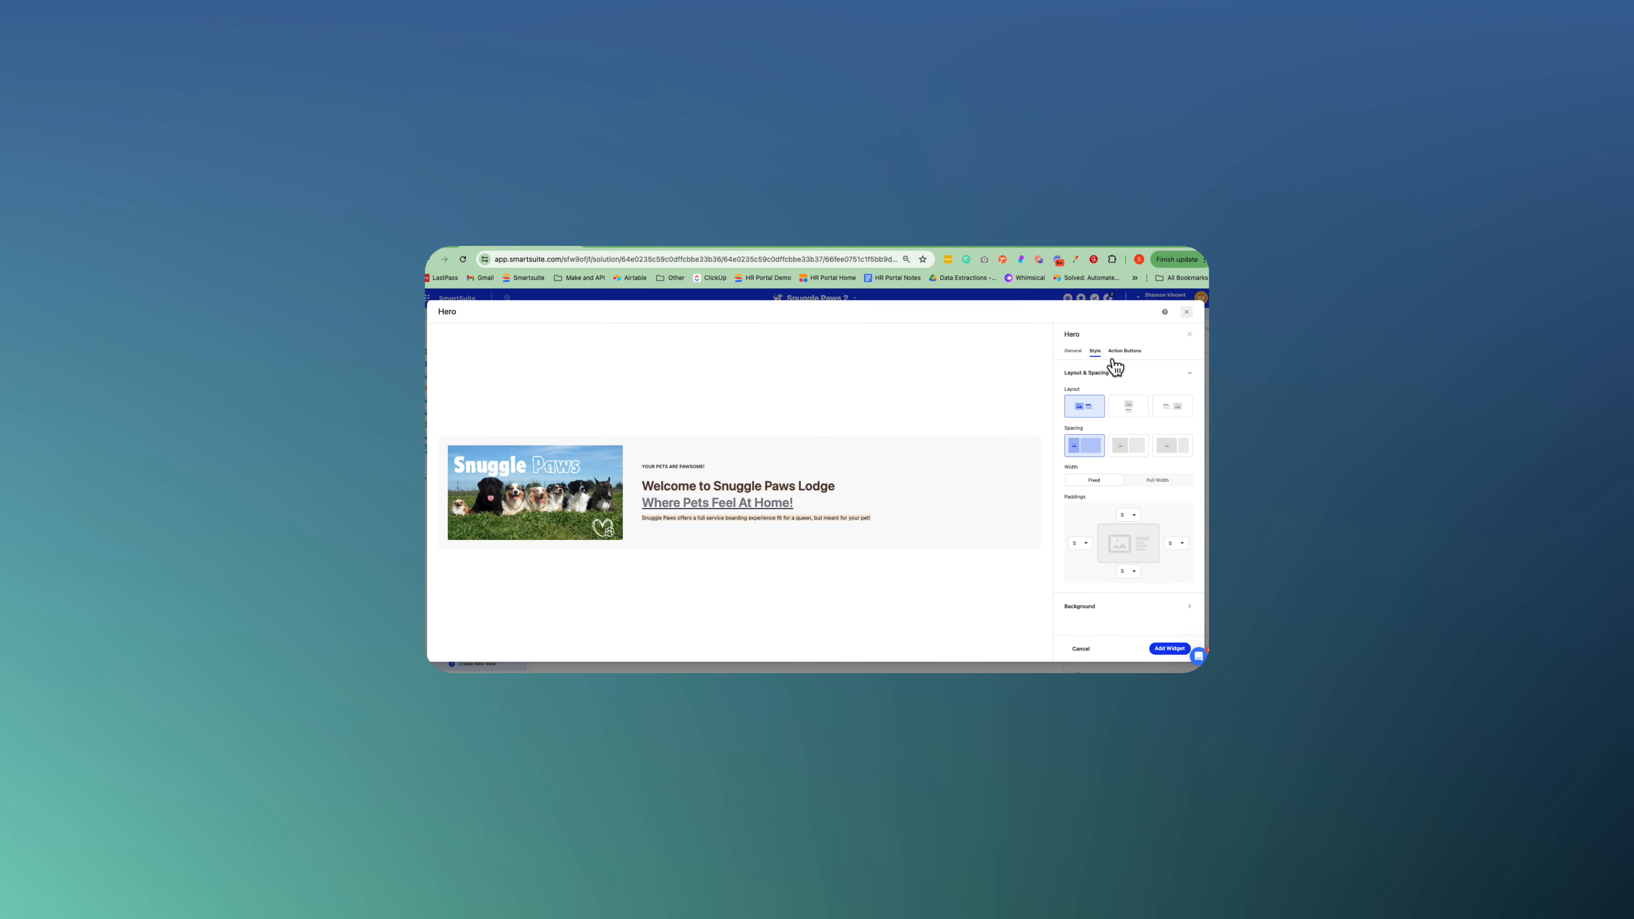
Add an action button labeled "Book an Appointment" to the hero with background color #EC506E.
left_click(1123, 353)
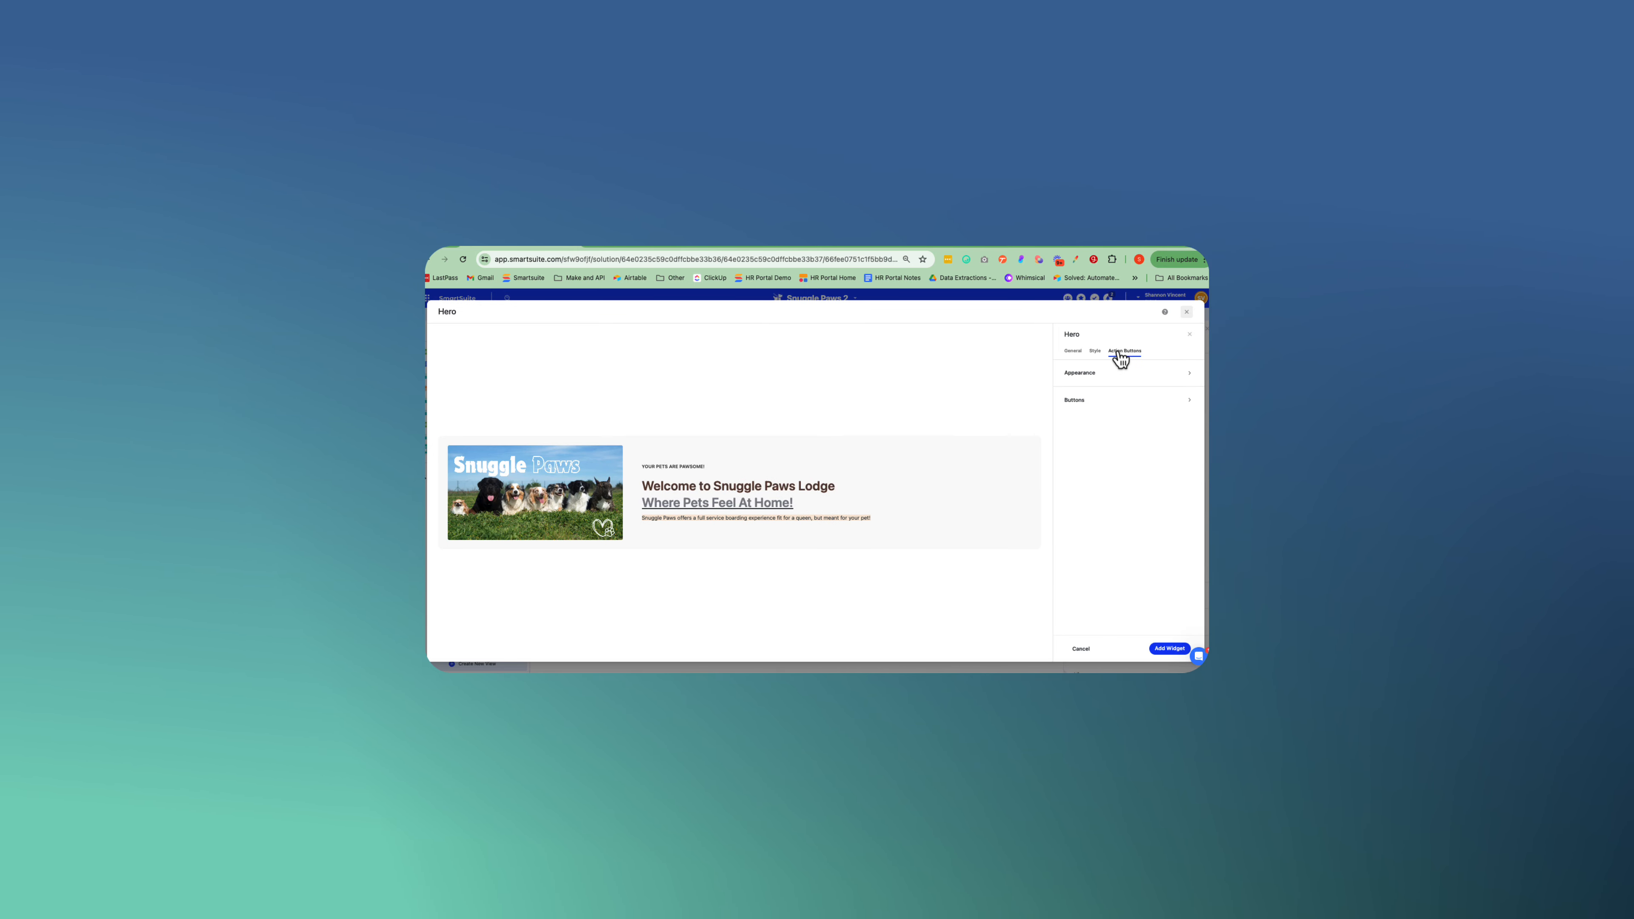
left_click(1084, 402)
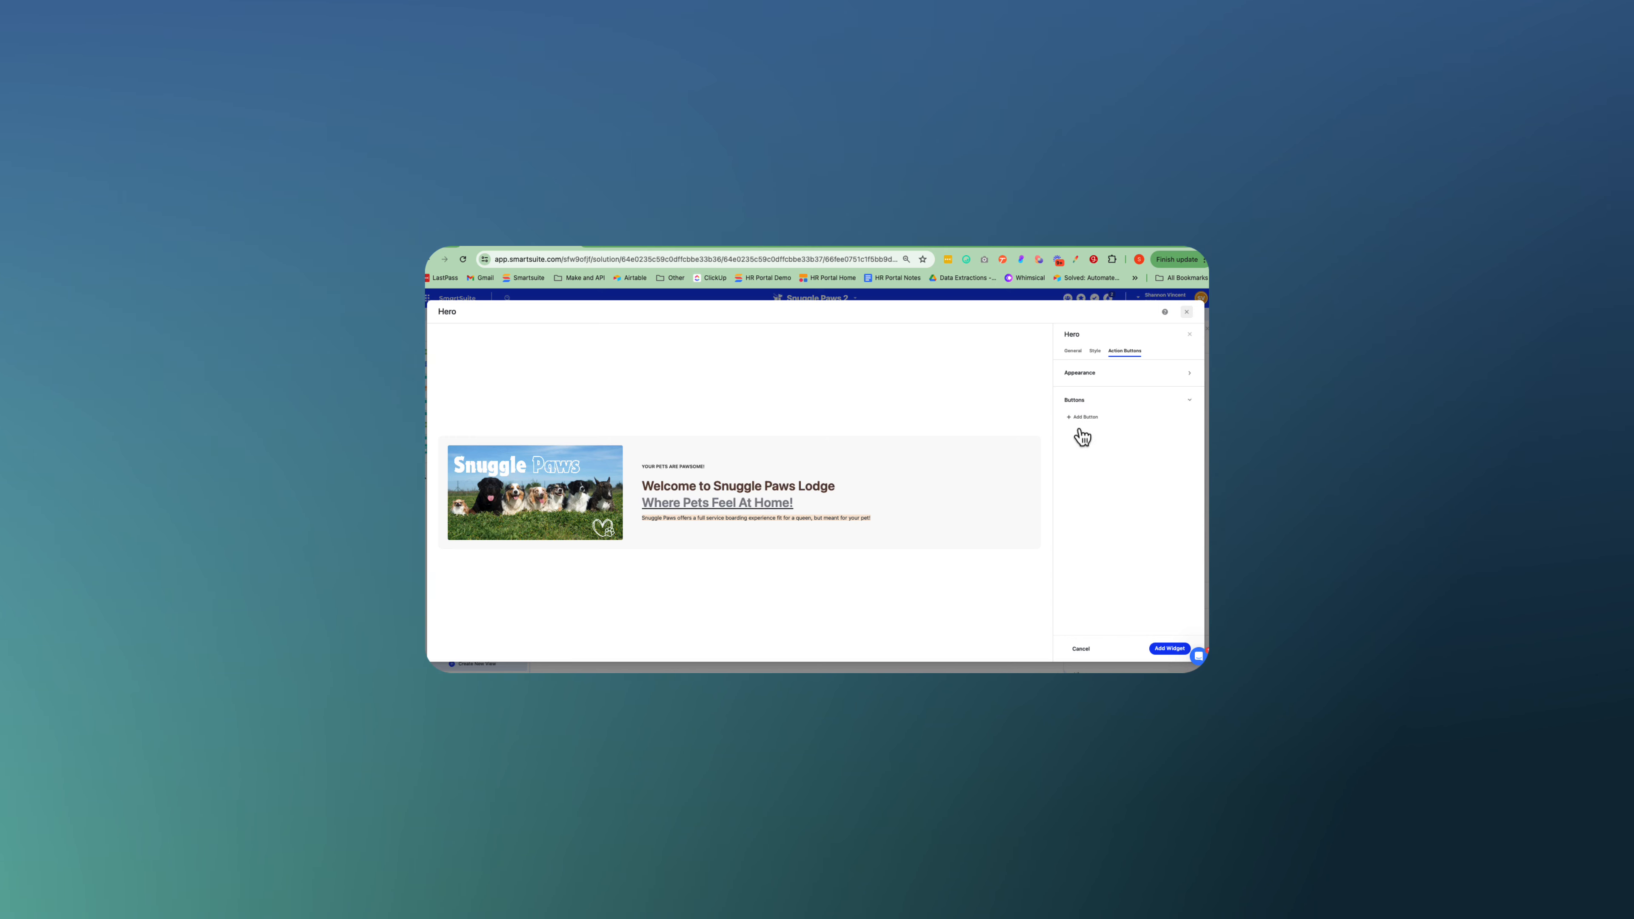
left_click(1084, 418)
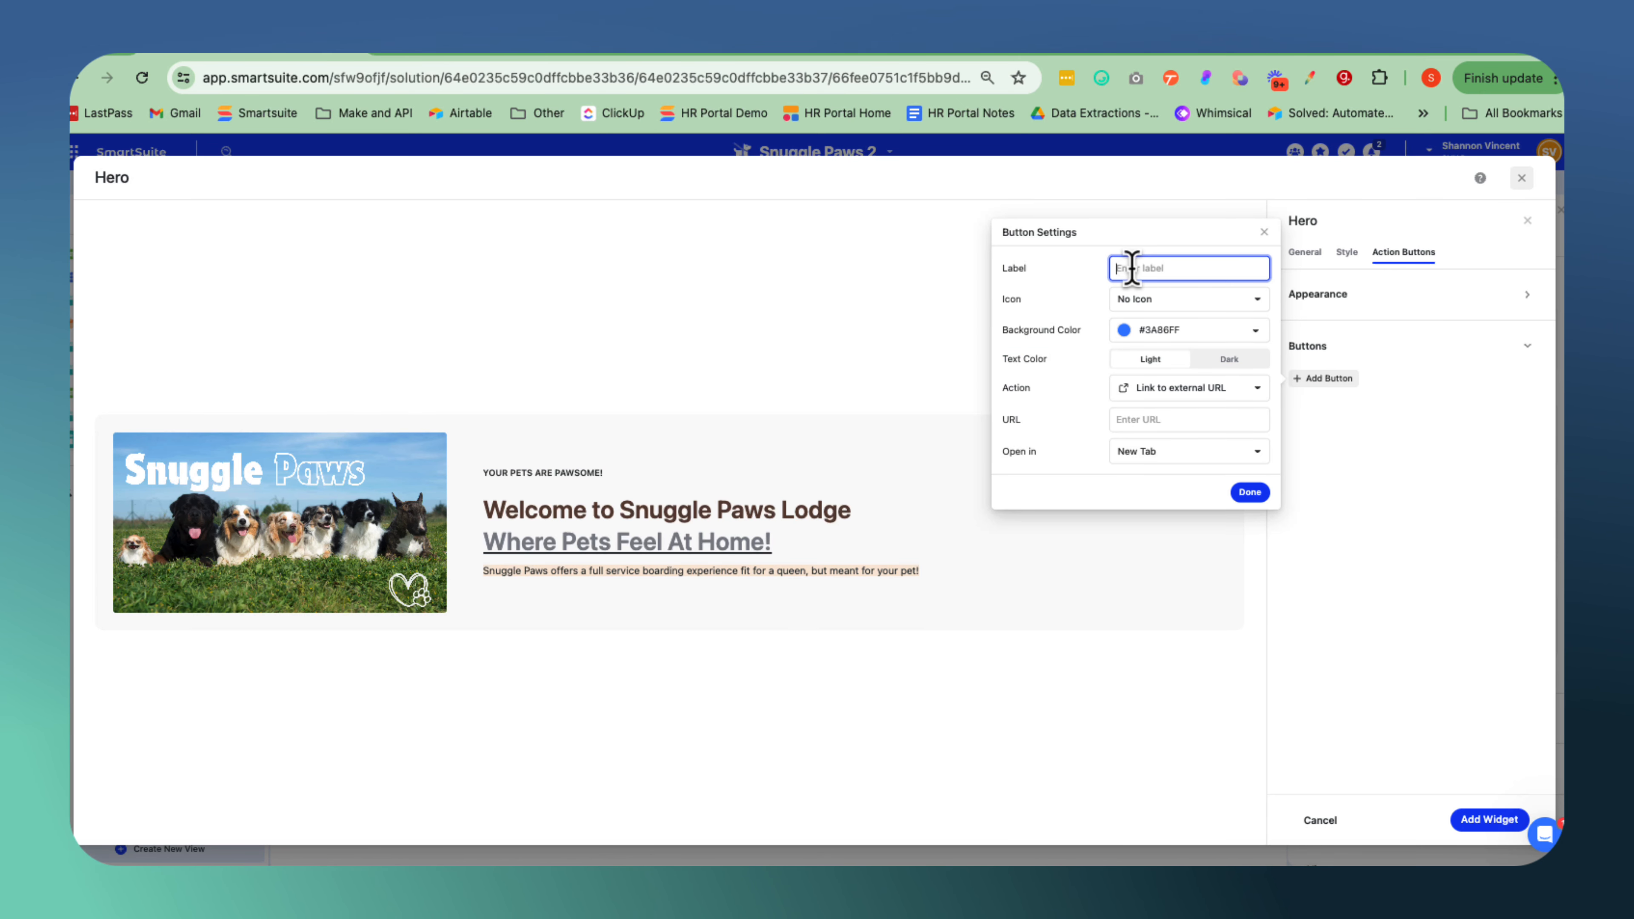
type("Book an Appointment")
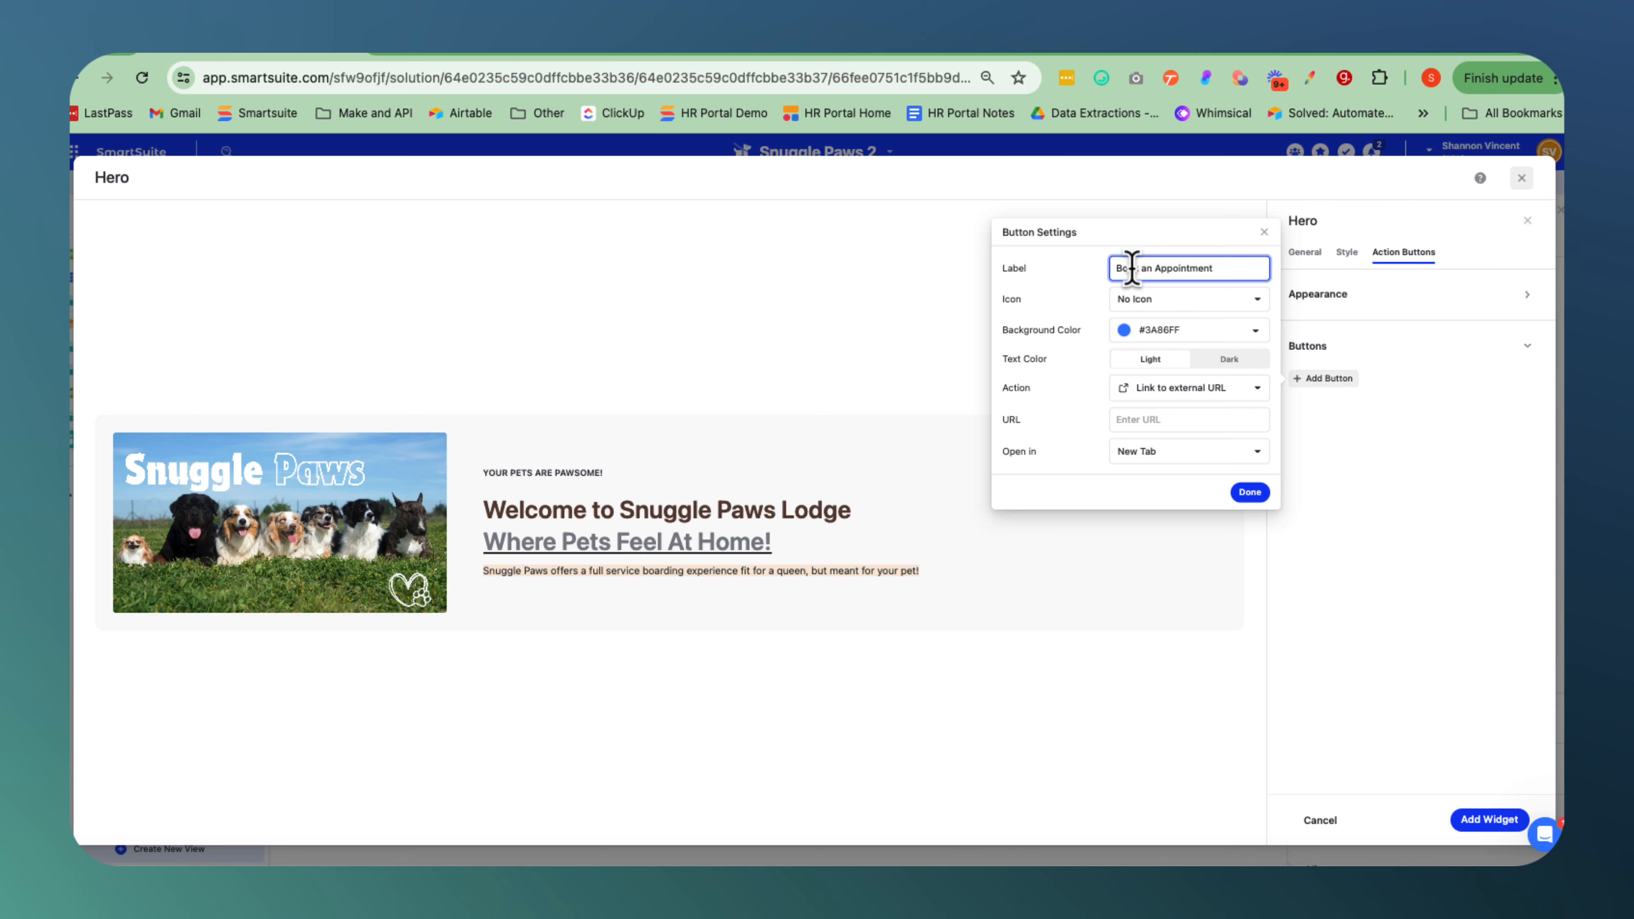
left_click(1258, 333)
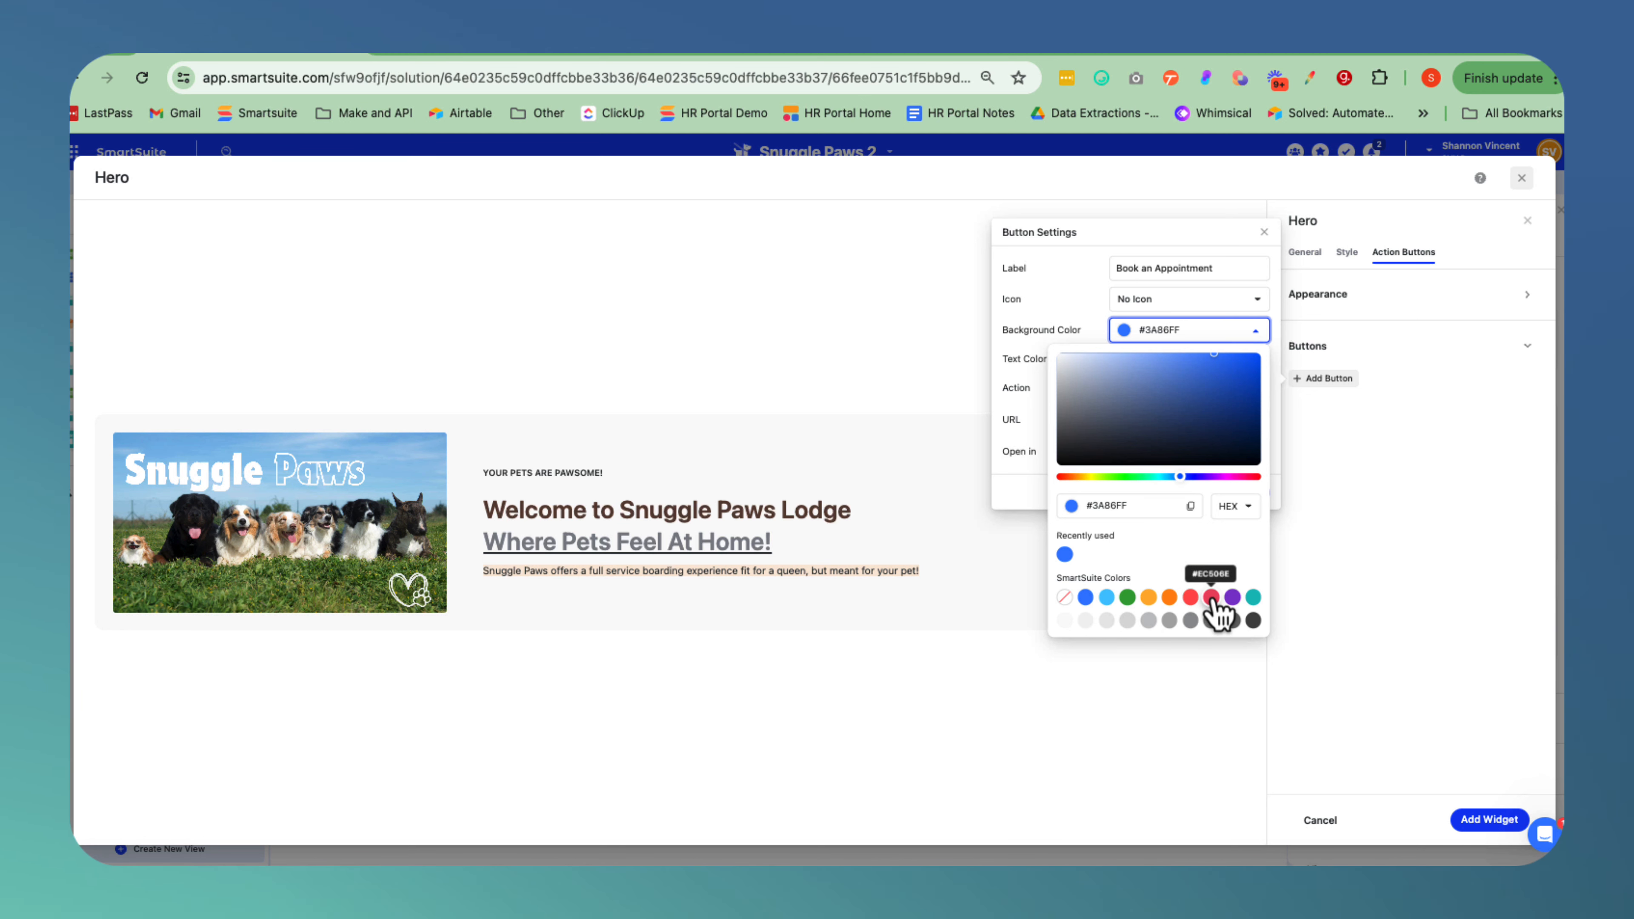
left_click(1212, 599)
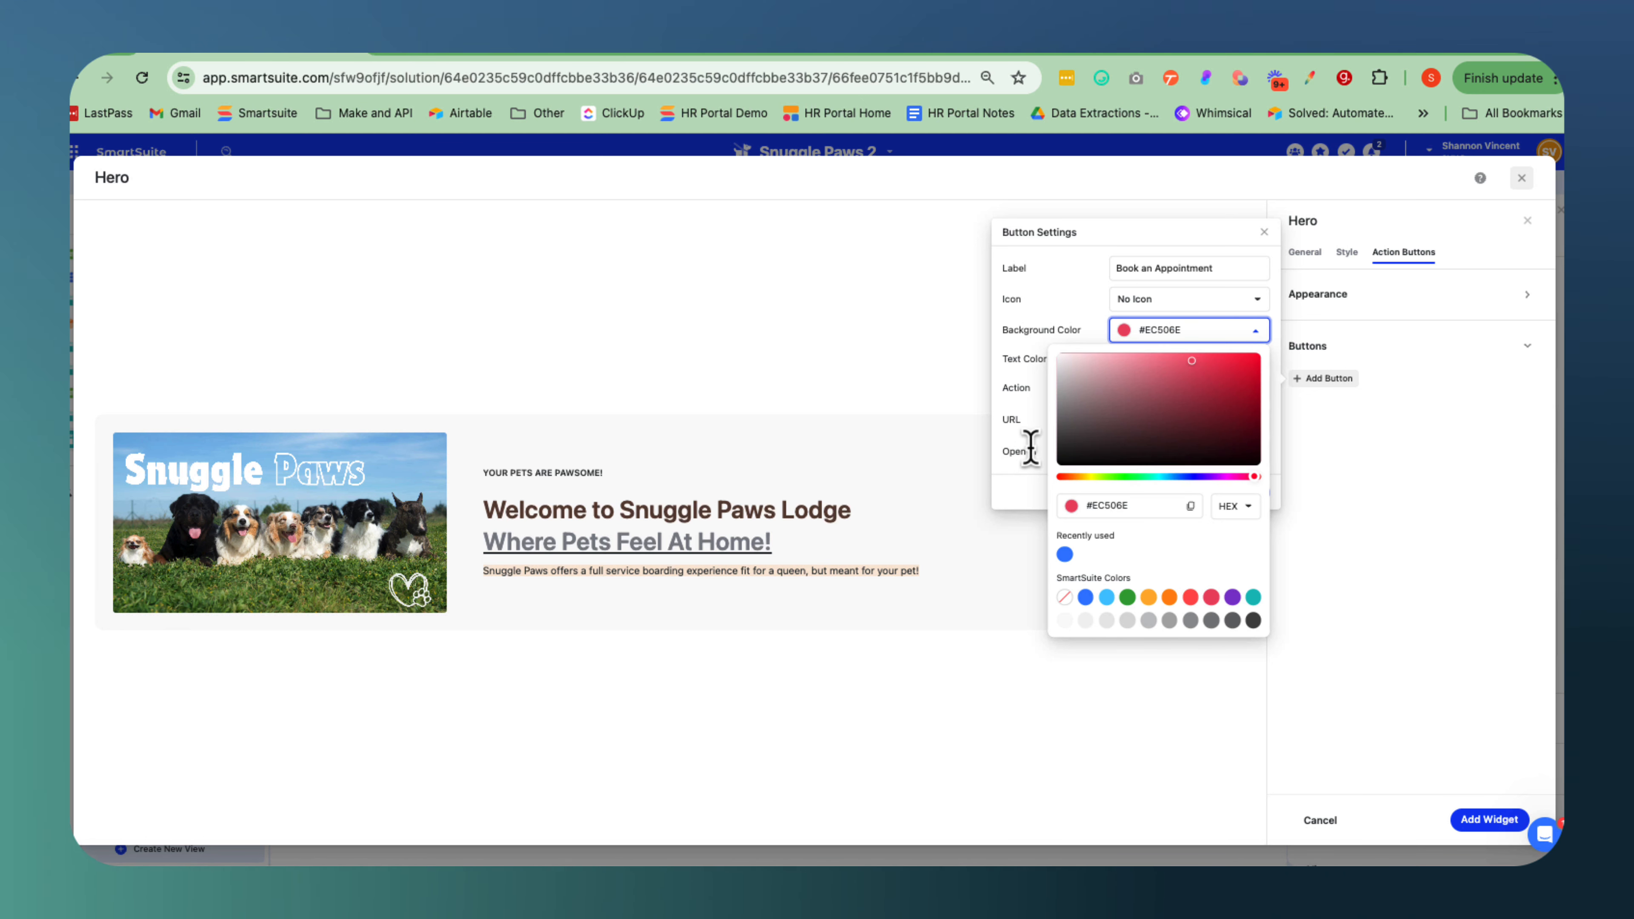
left_click(1036, 416)
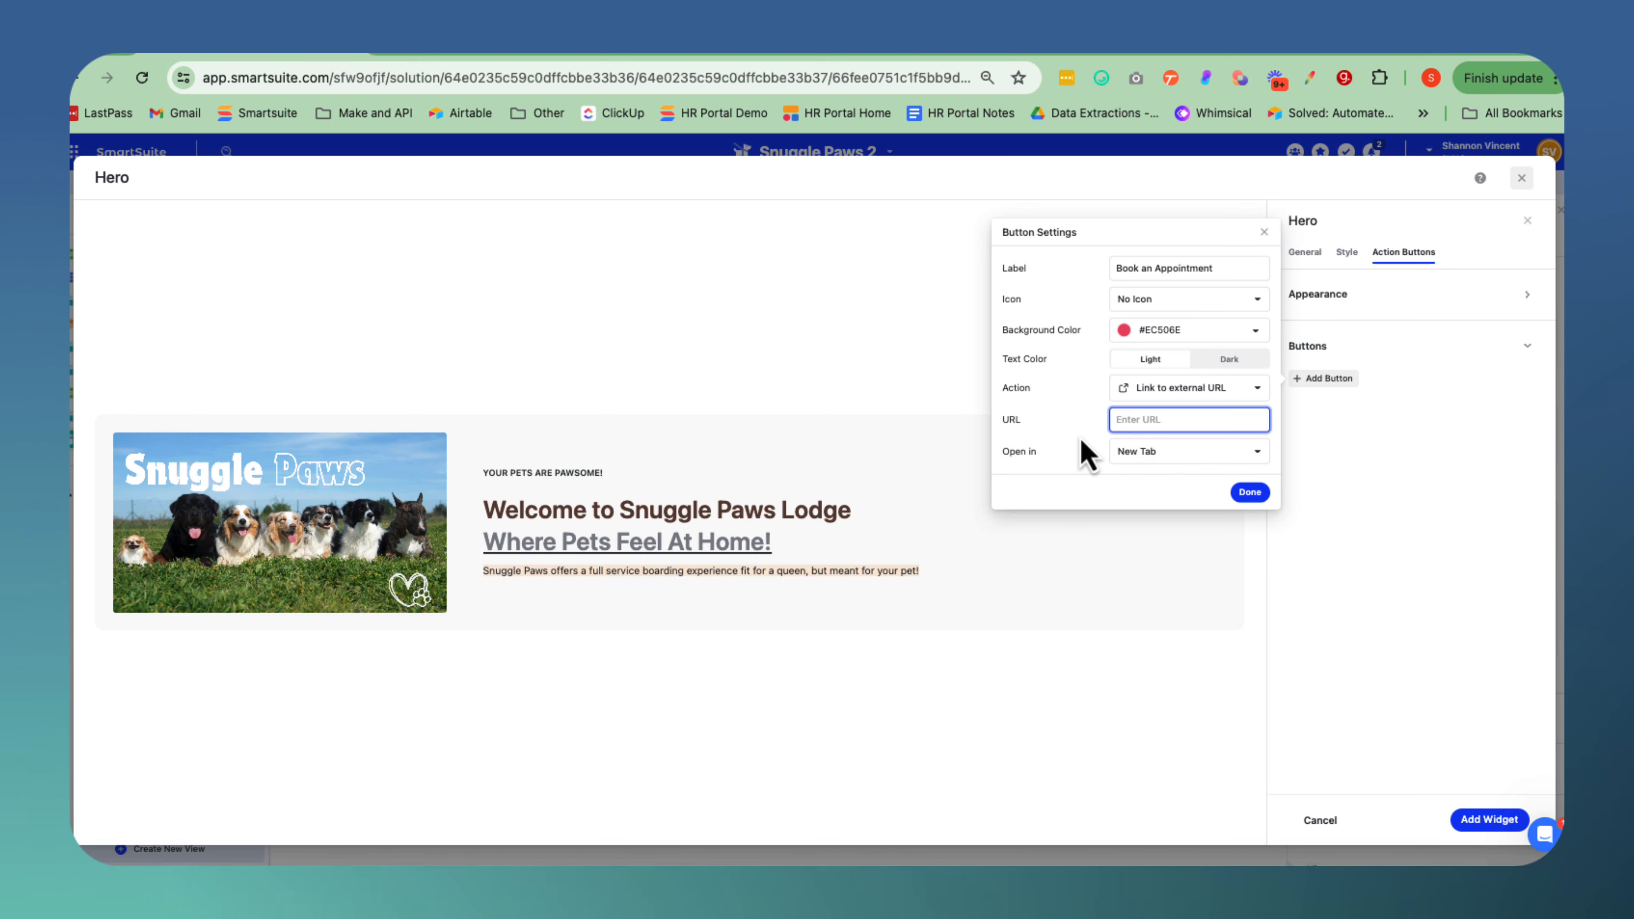
type("www.bookappoitn")
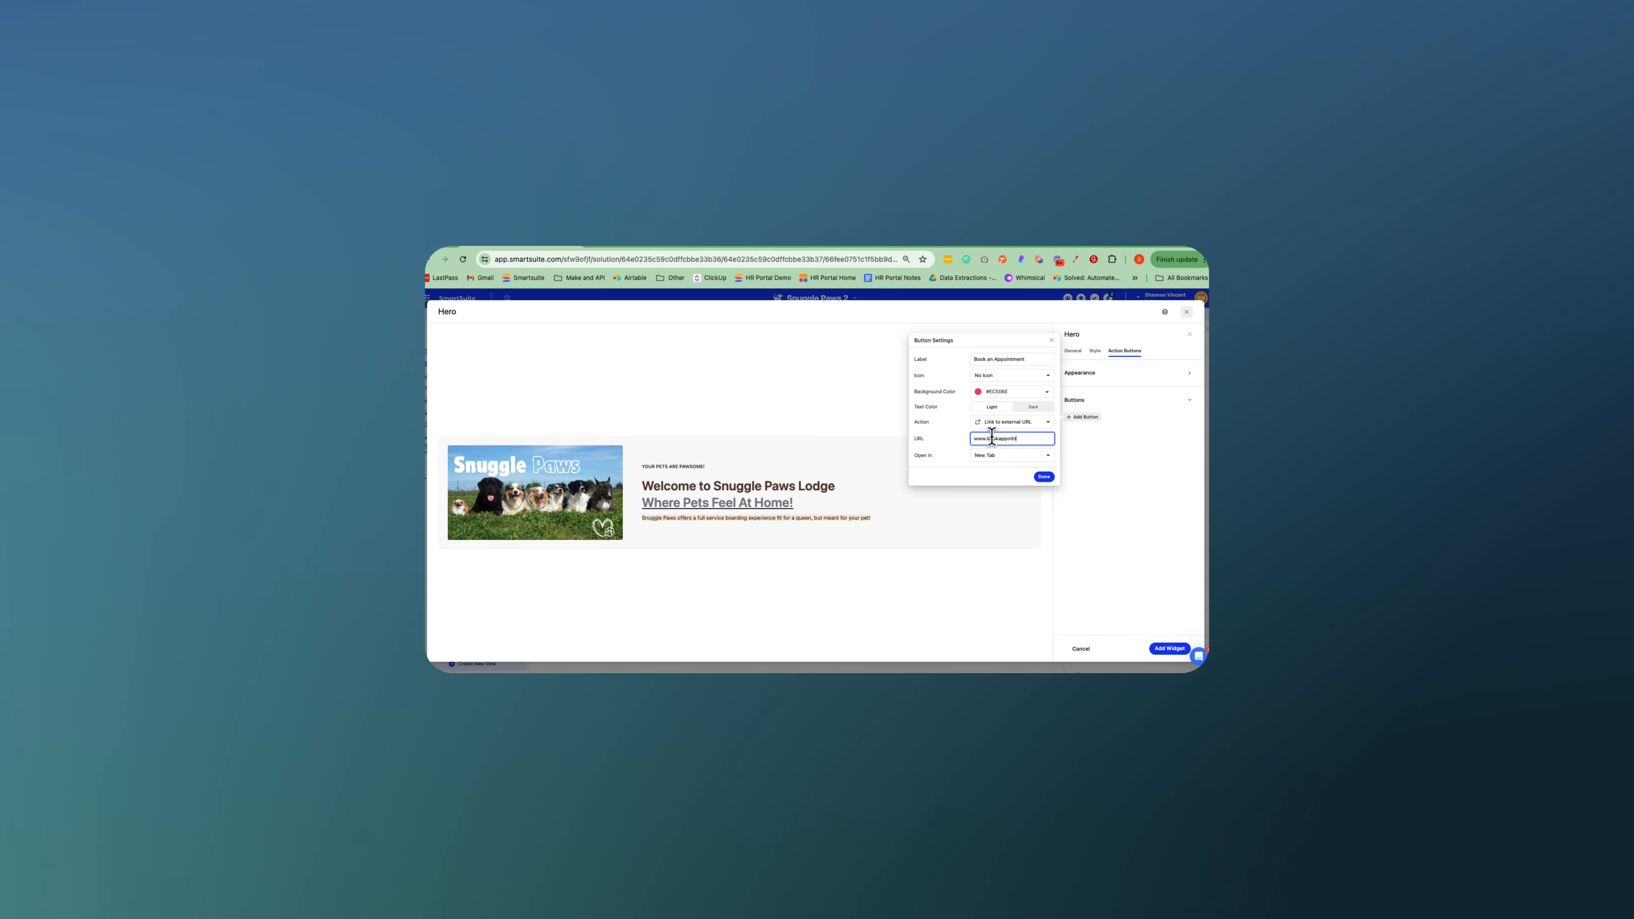
type("ment.com")
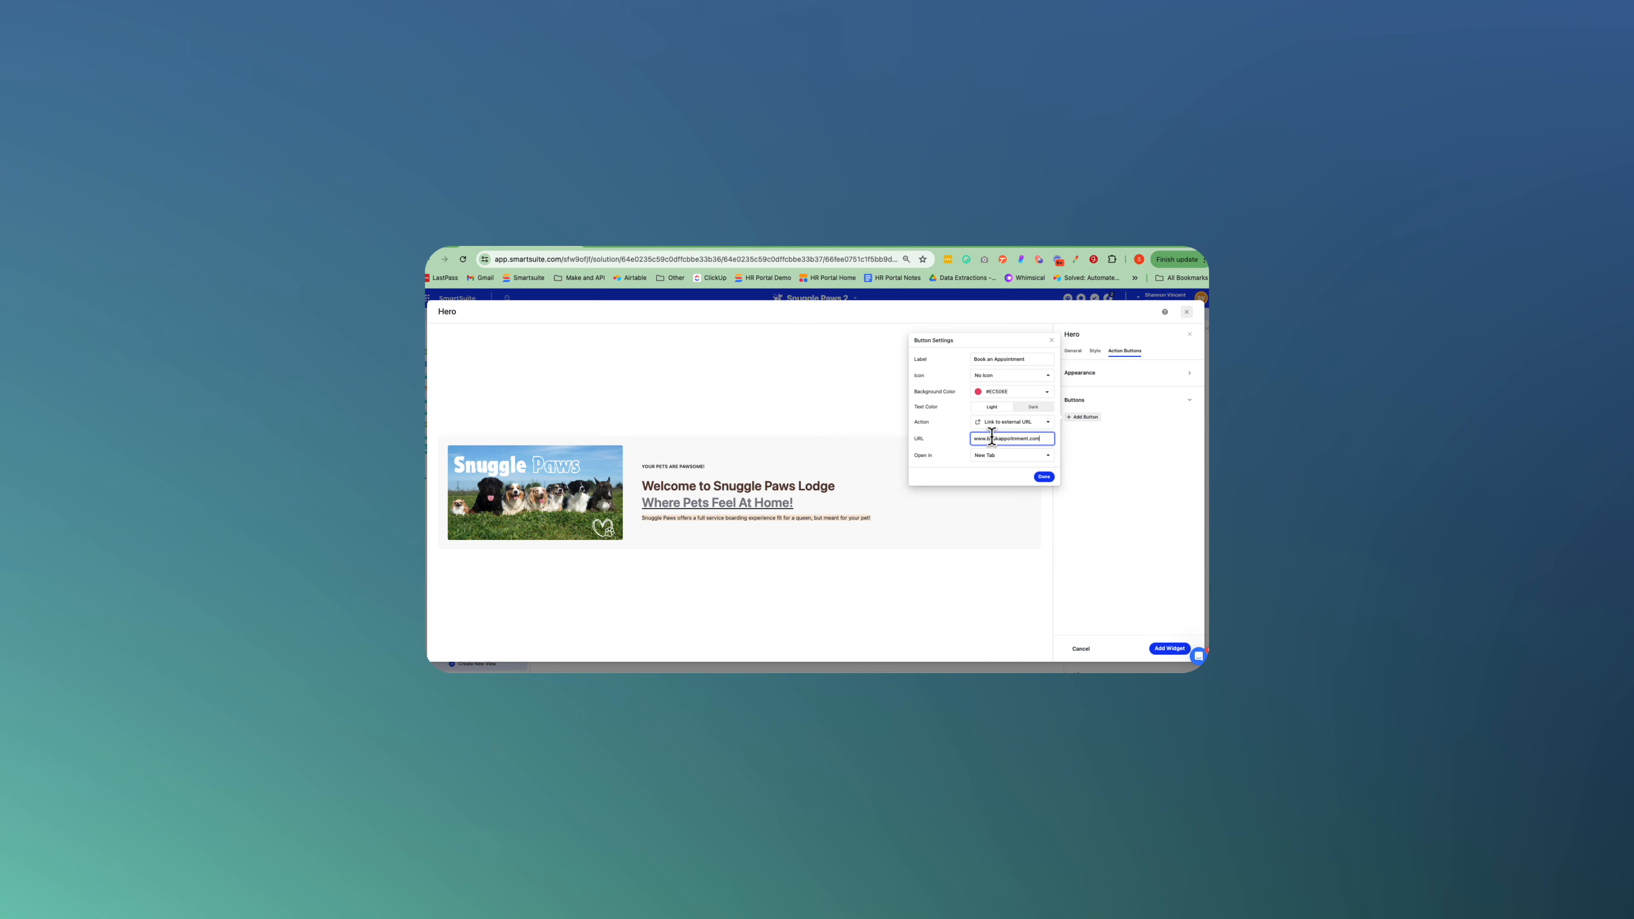
left_click(1044, 476)
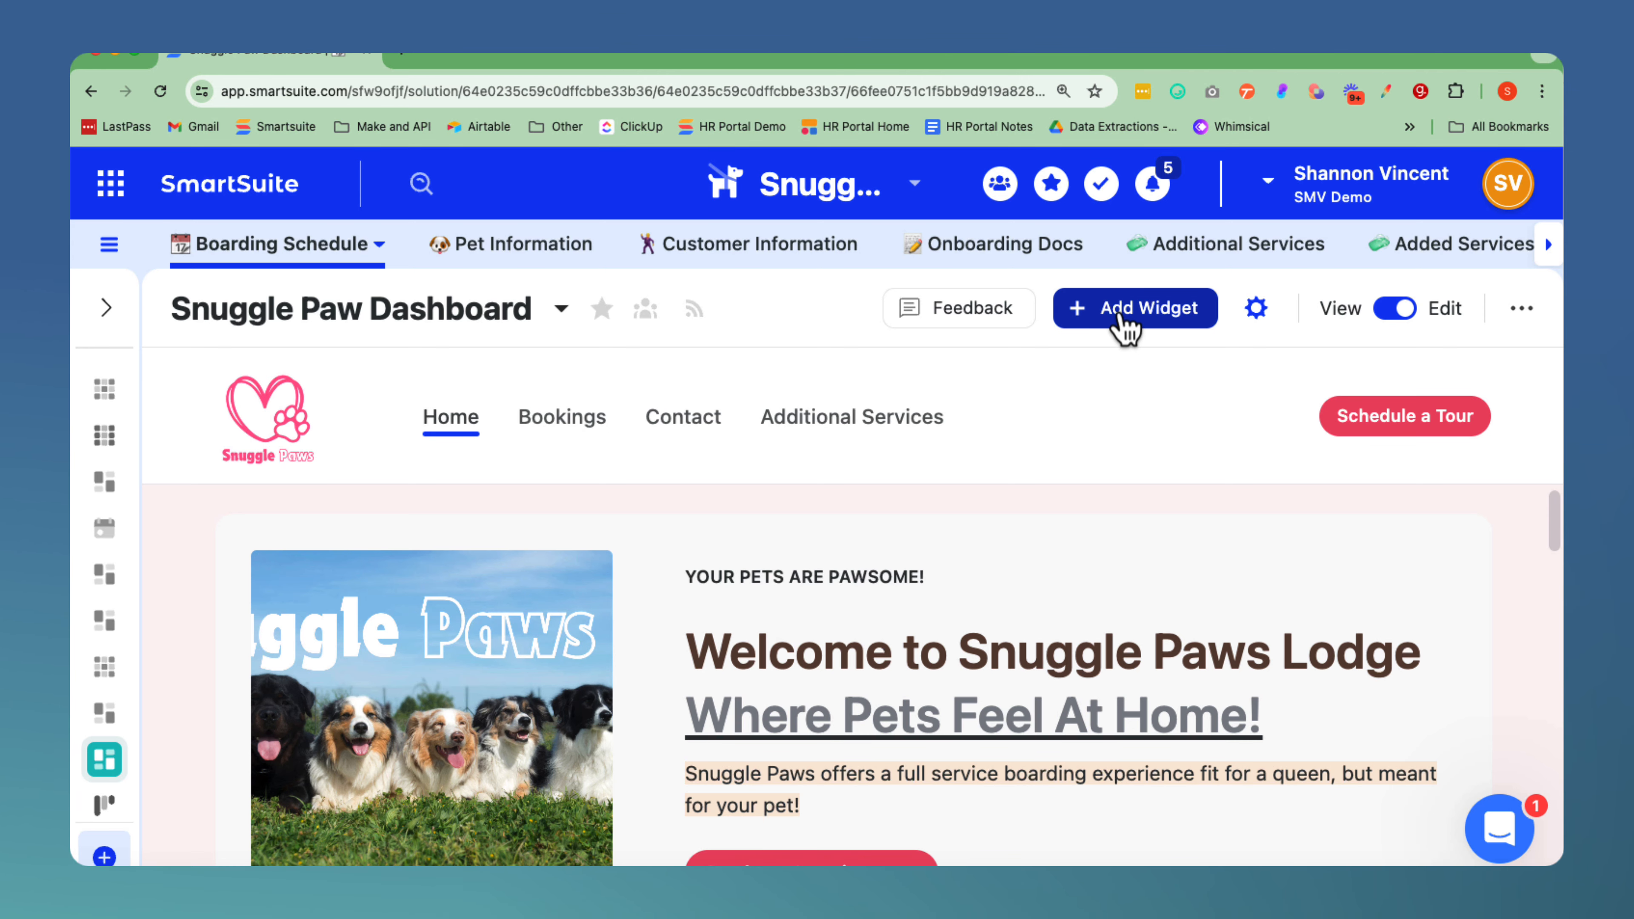
Search the available widgets for "record selector" and start a Record Selector widget on the dashboard.
left_click(1121, 319)
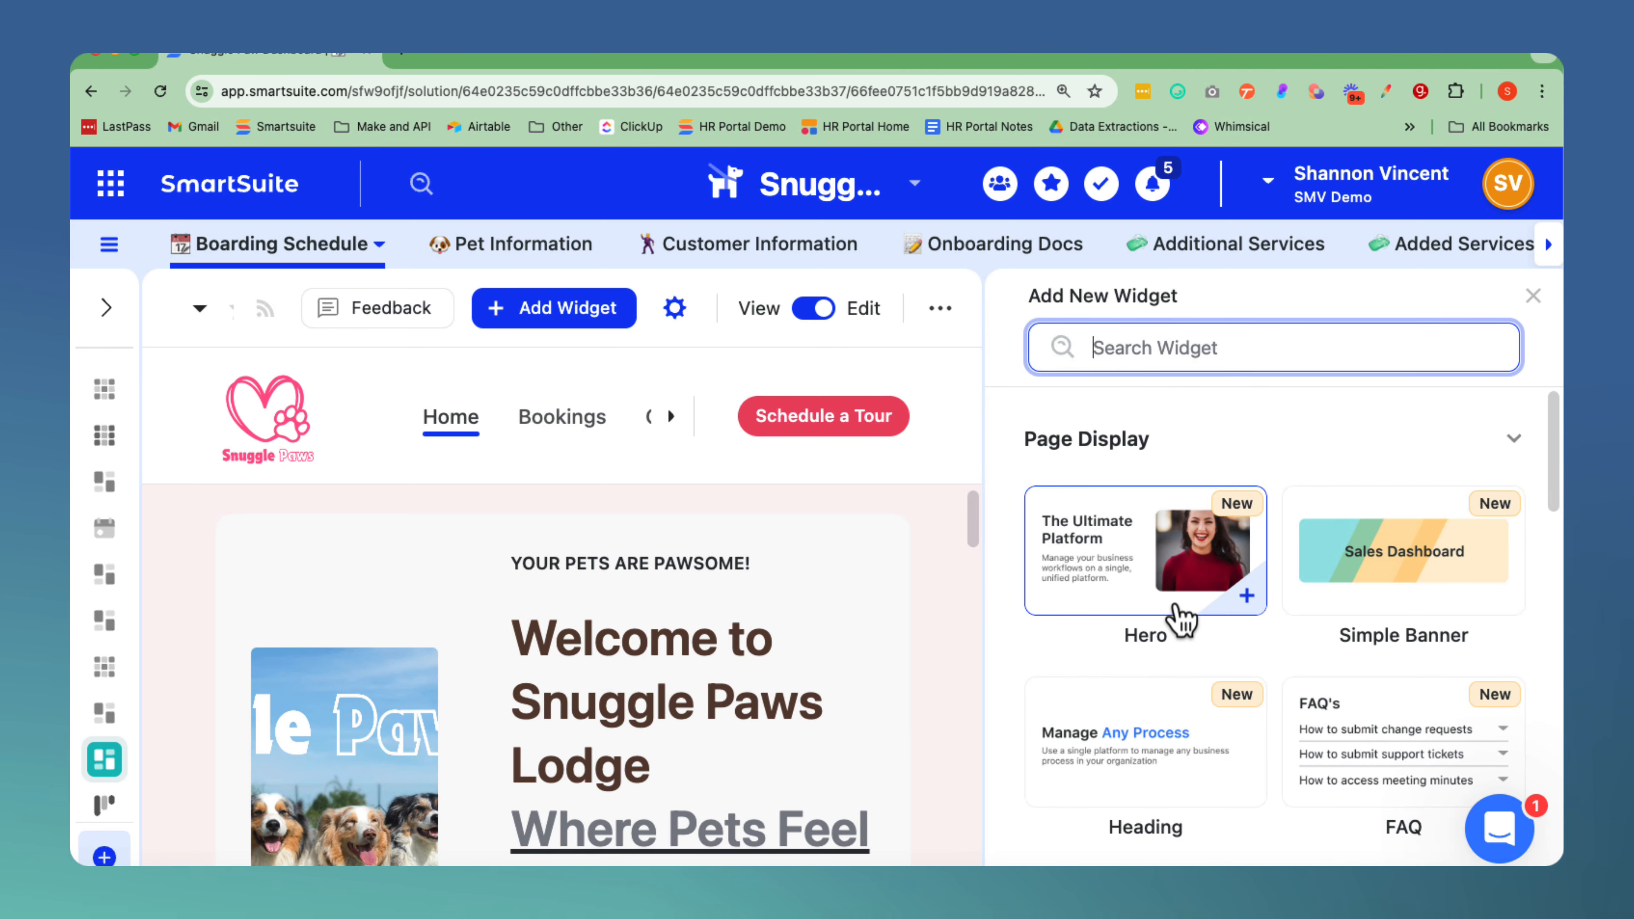
scroll(1182, 622, "down", 10)
scroll(1183, 621, "up", 10)
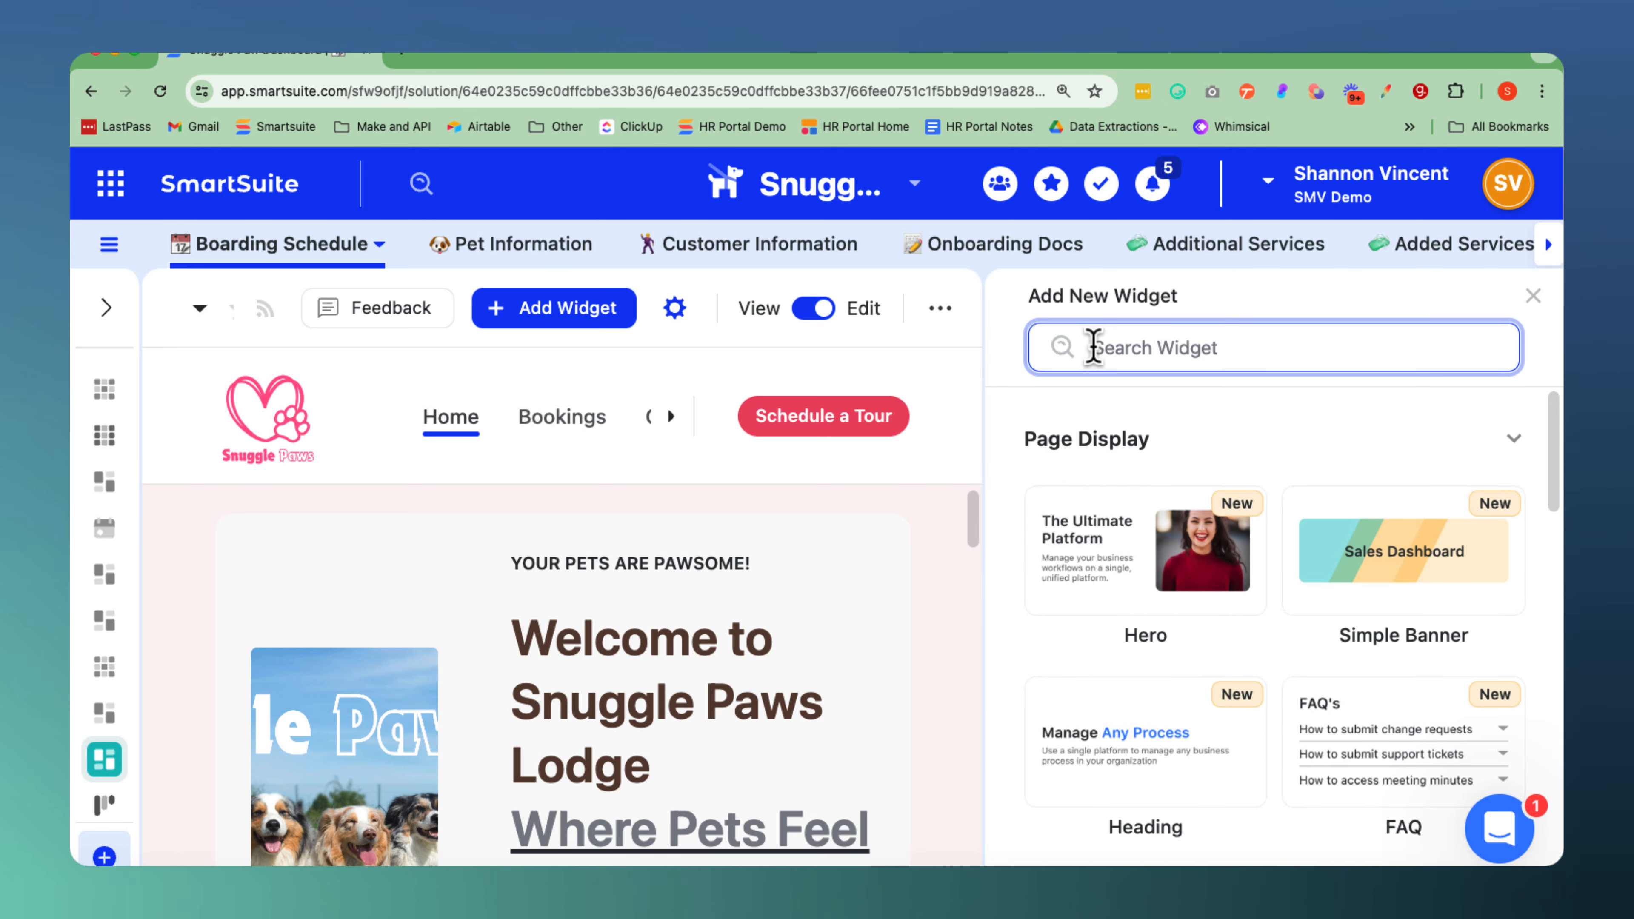
type("record")
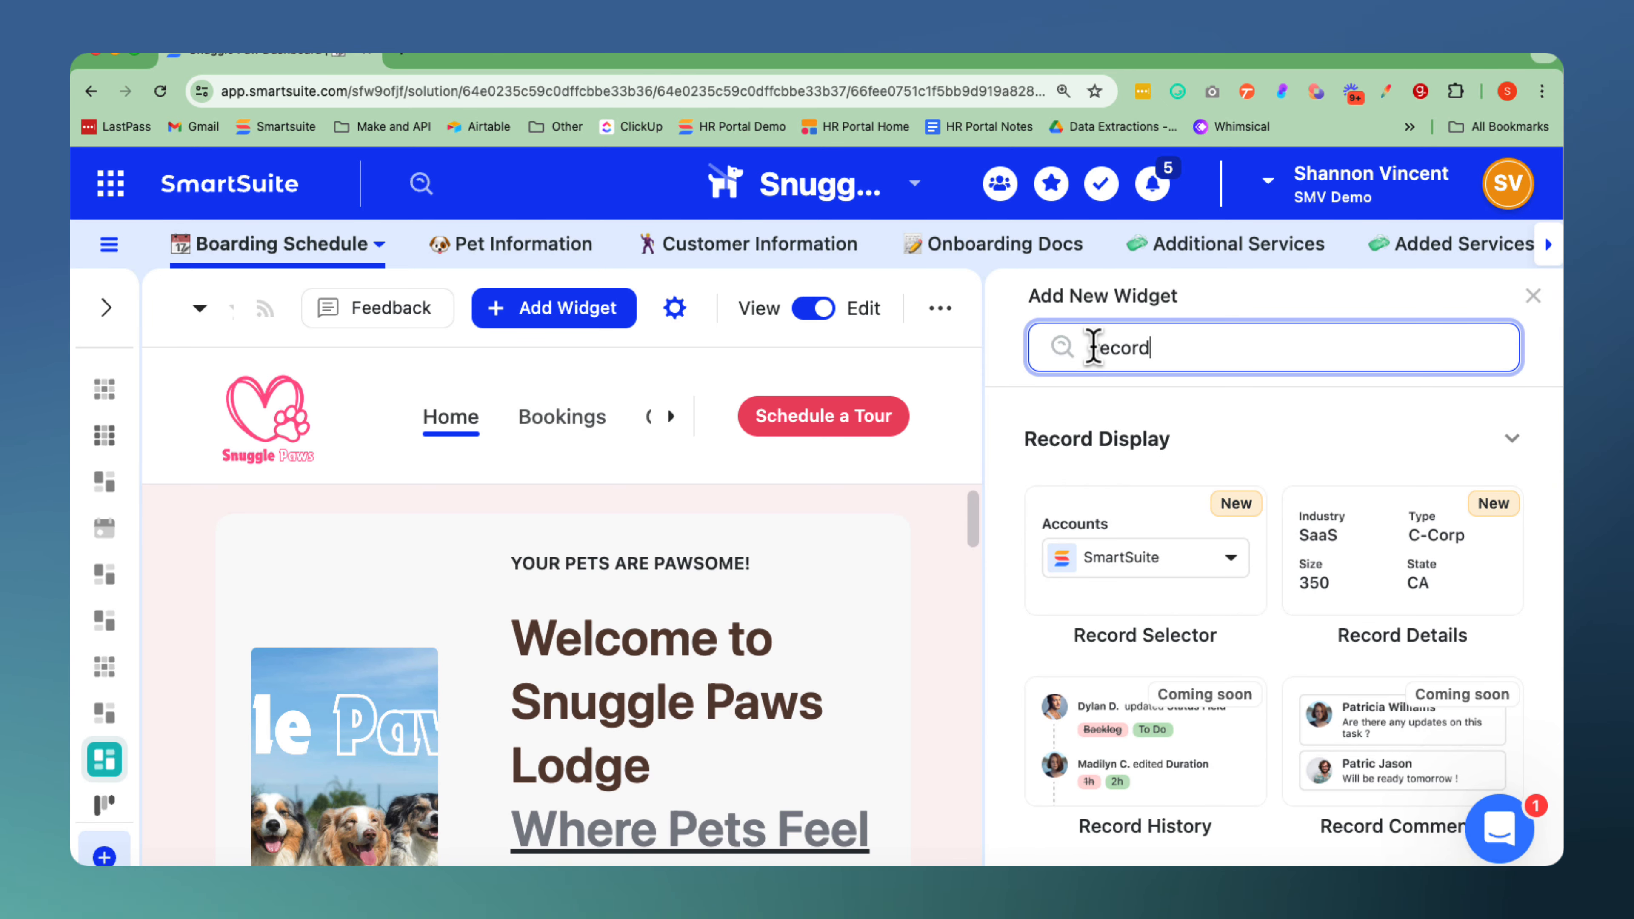
type(" sele")
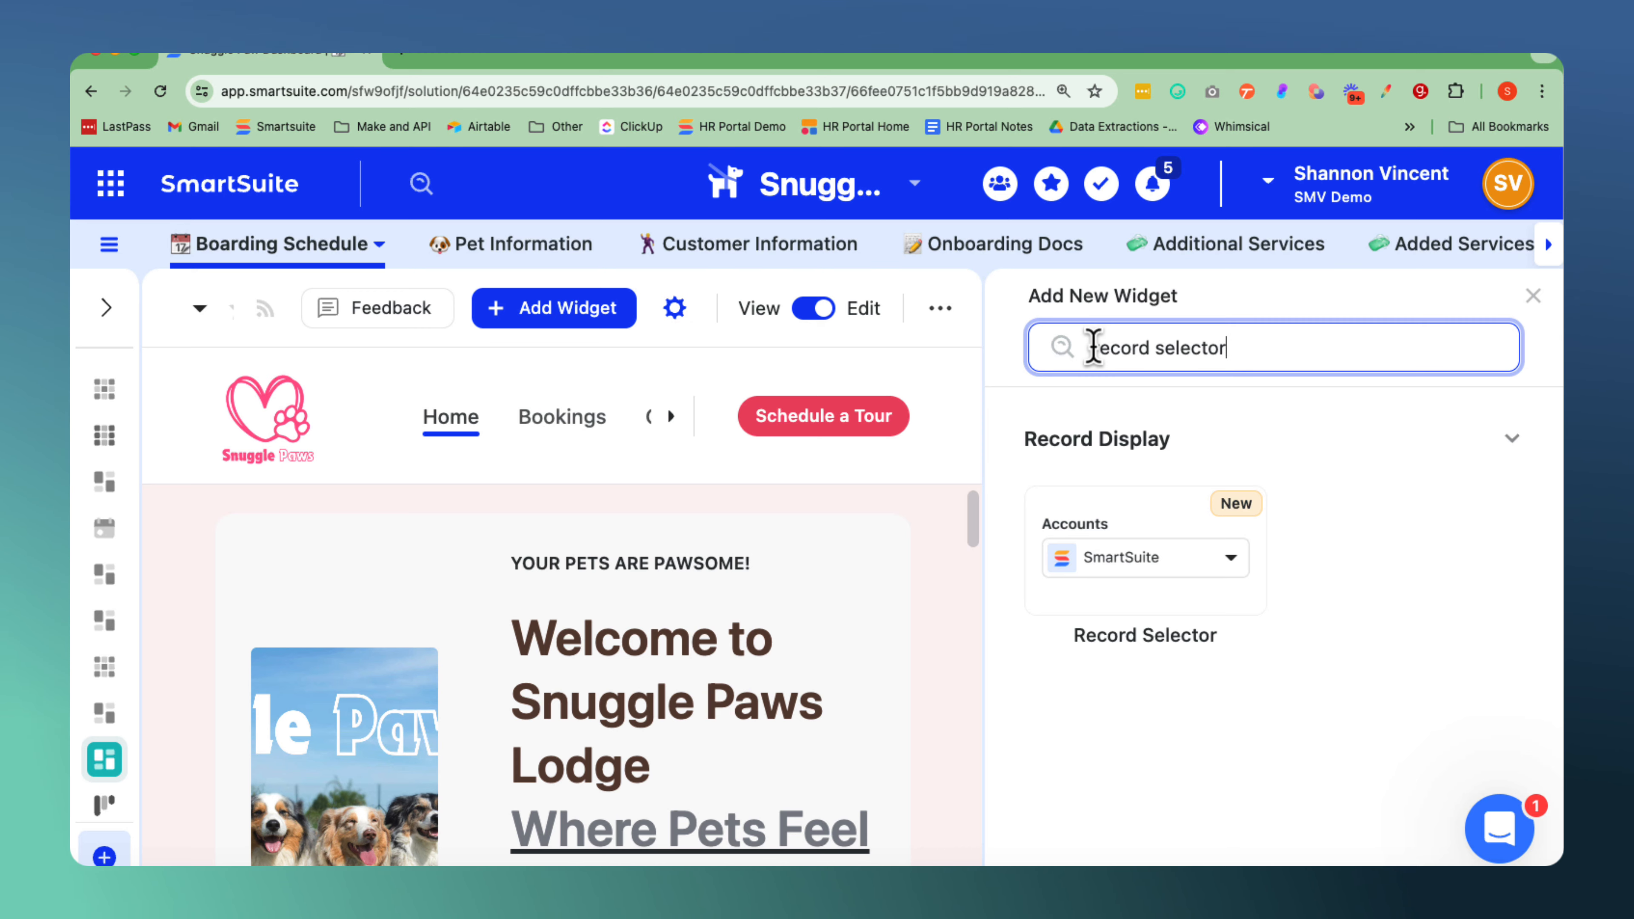
type("ctor")
left_click(1142, 558)
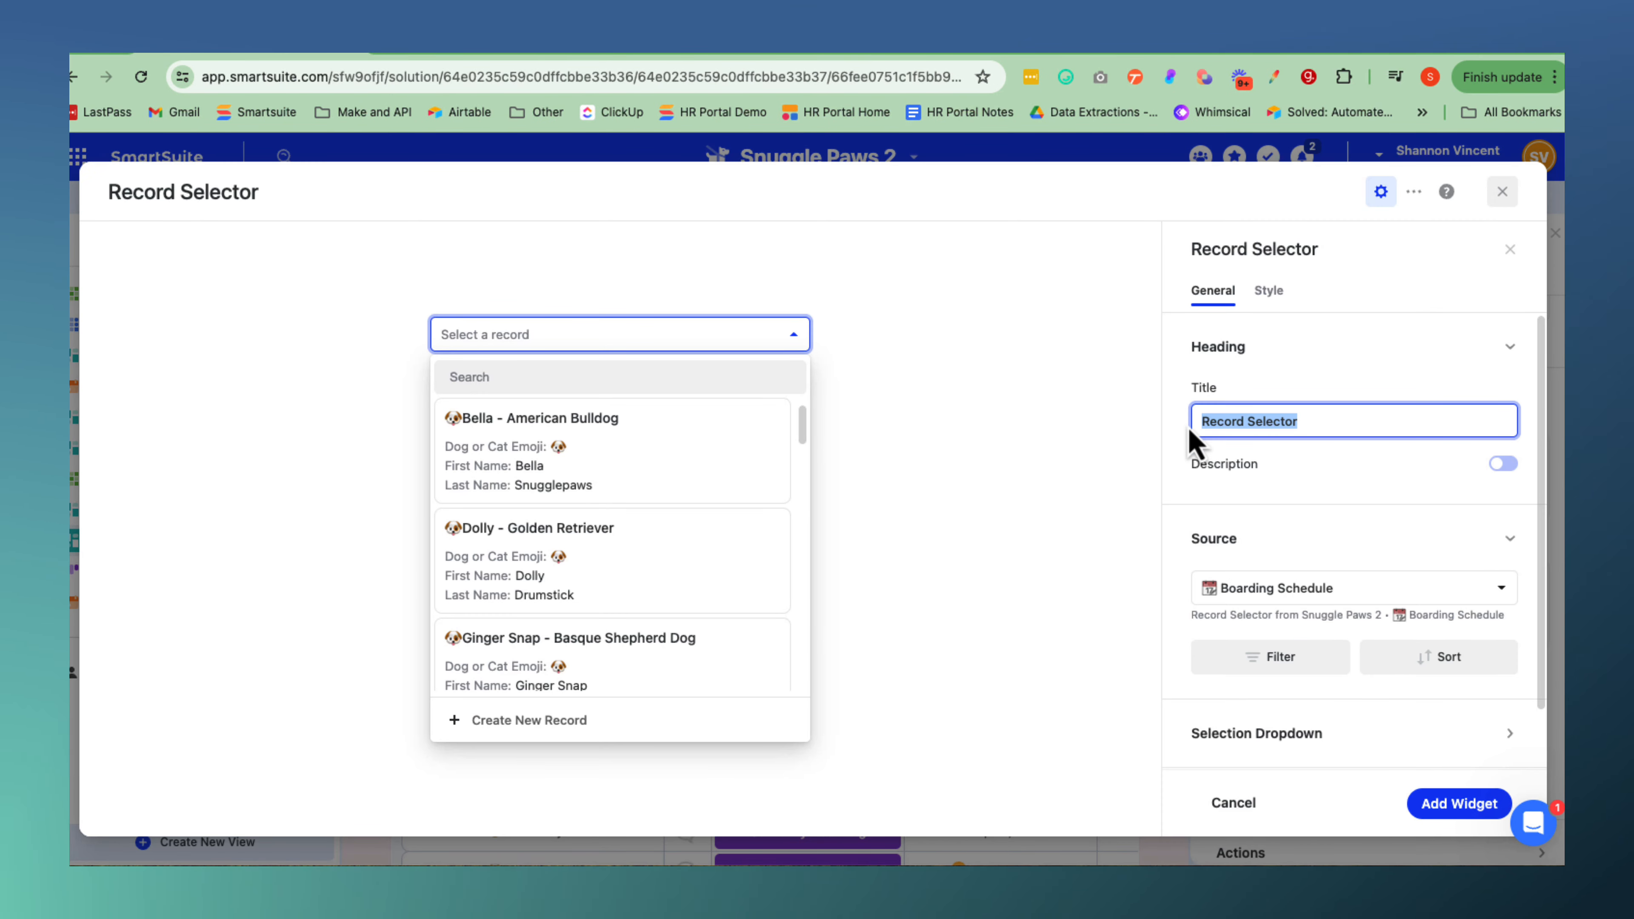
Title the record selector "Pet Selector" and set its source to the Pet Information table.
type("Pet Selector")
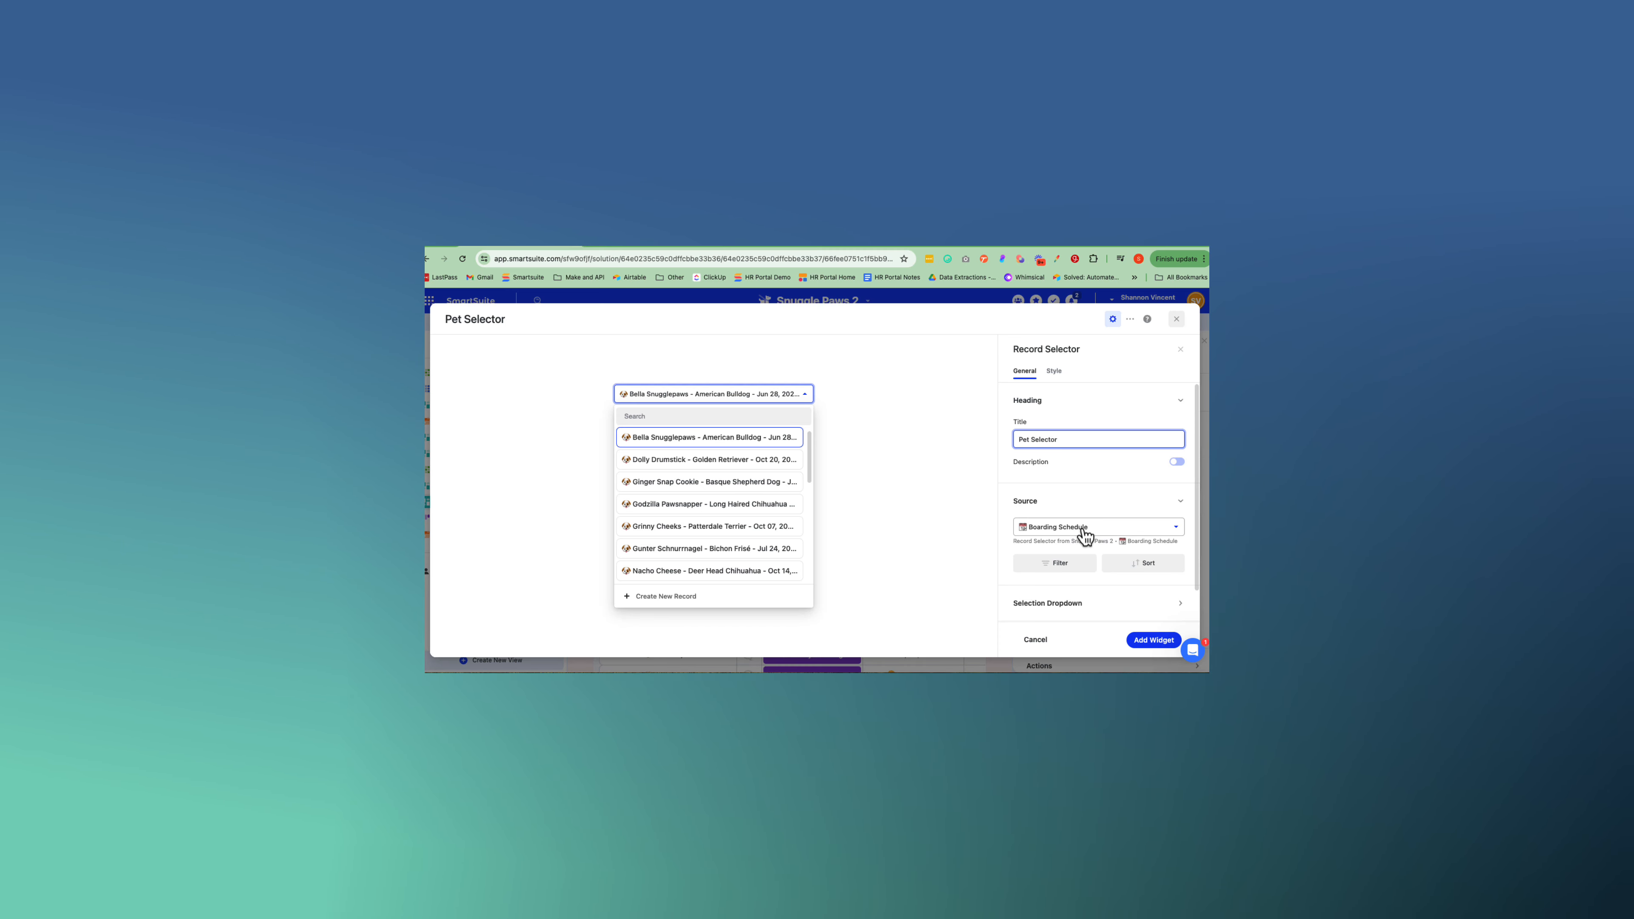
left_click(1323, 590)
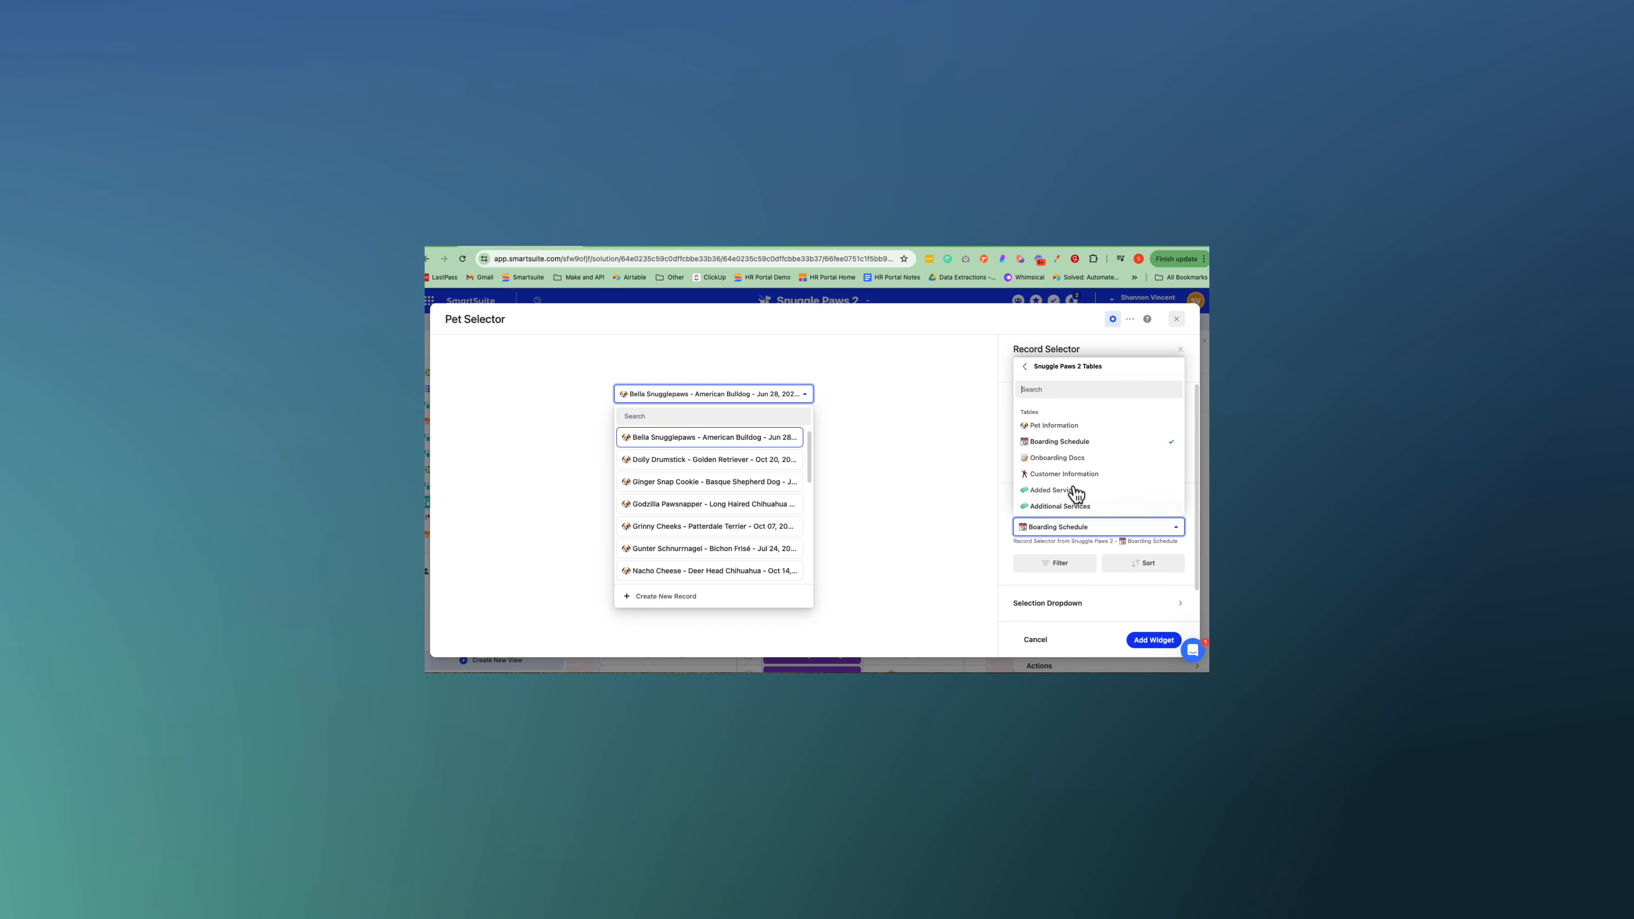
left_click(1069, 426)
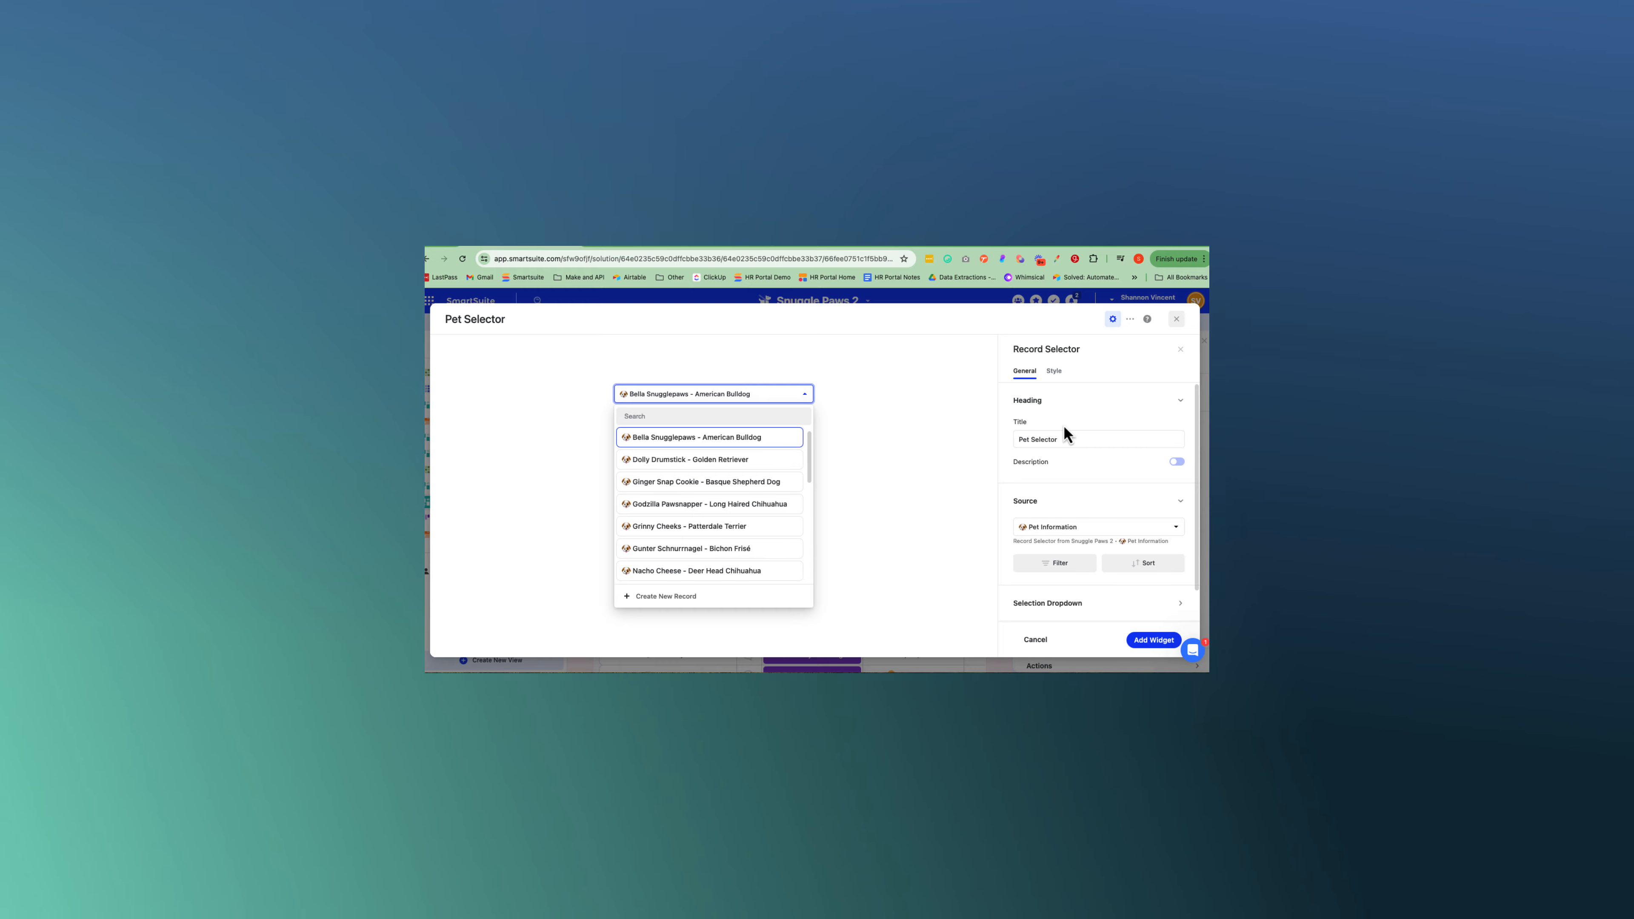
left_click(1073, 529)
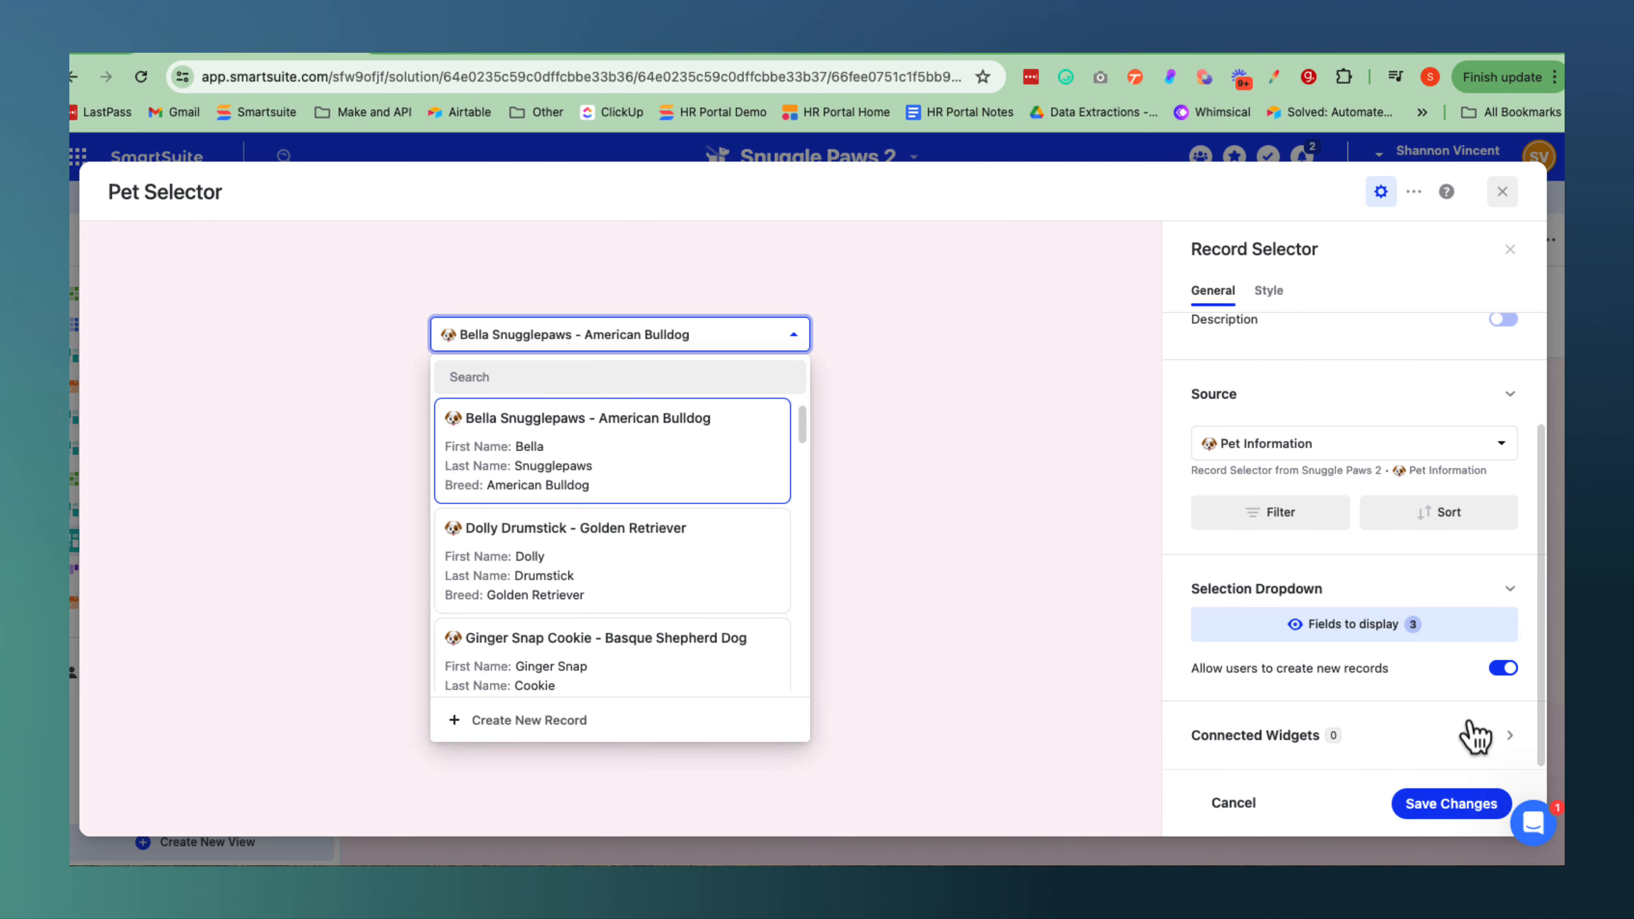
Try the Pet Selector without letting users create new records, restore that permission, and try the List display style.
left_click(1509, 671)
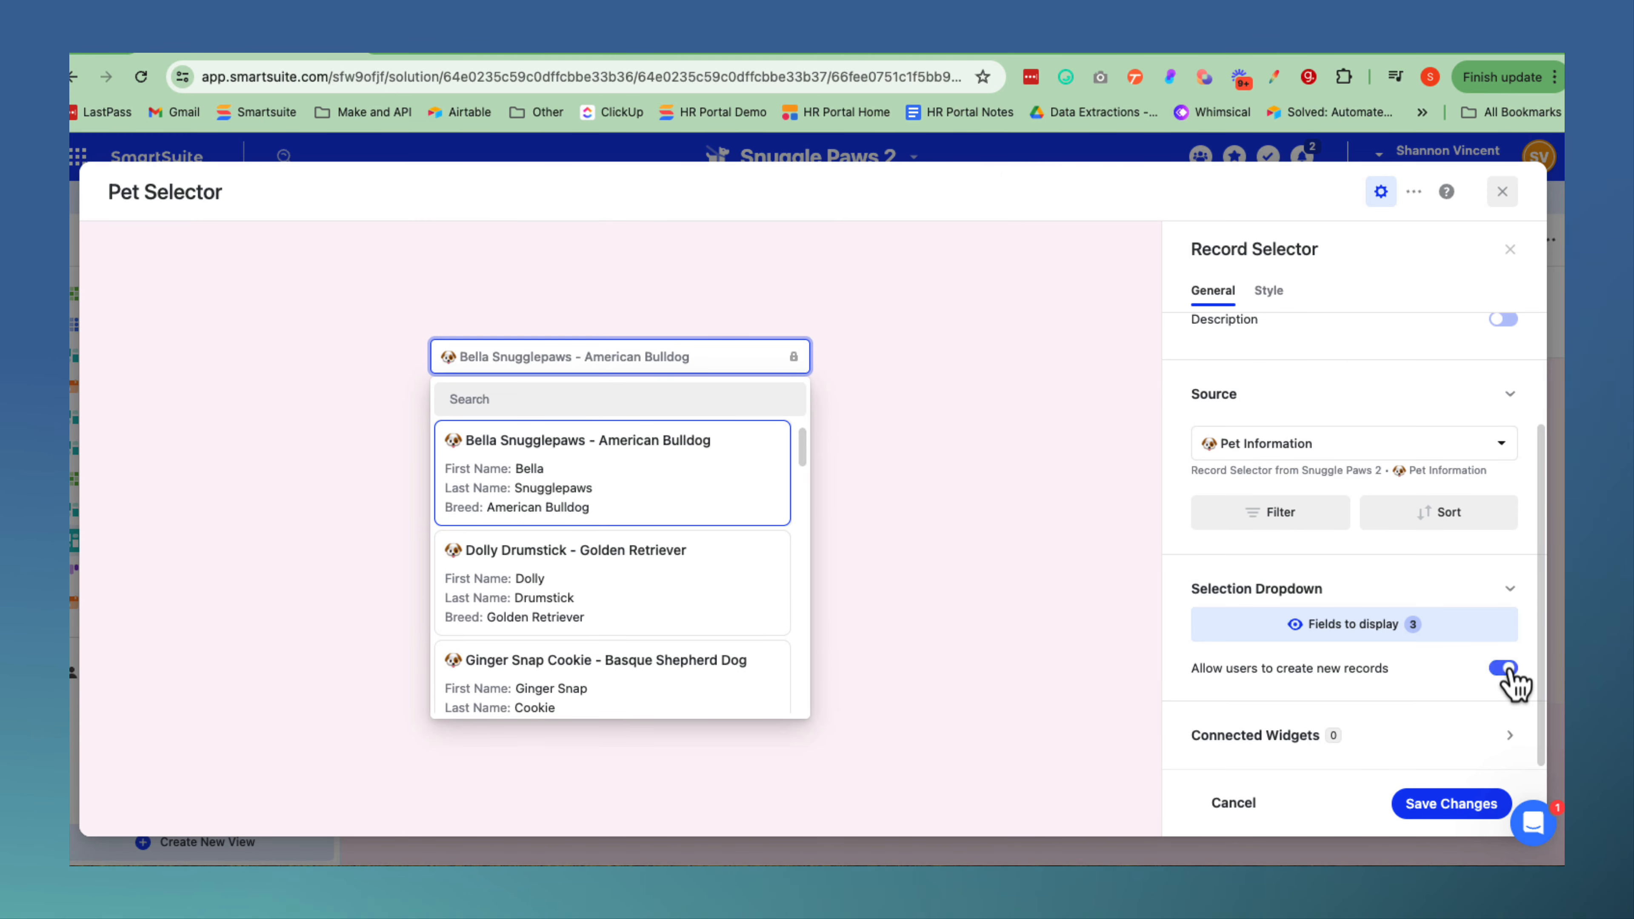
left_click(1501, 672)
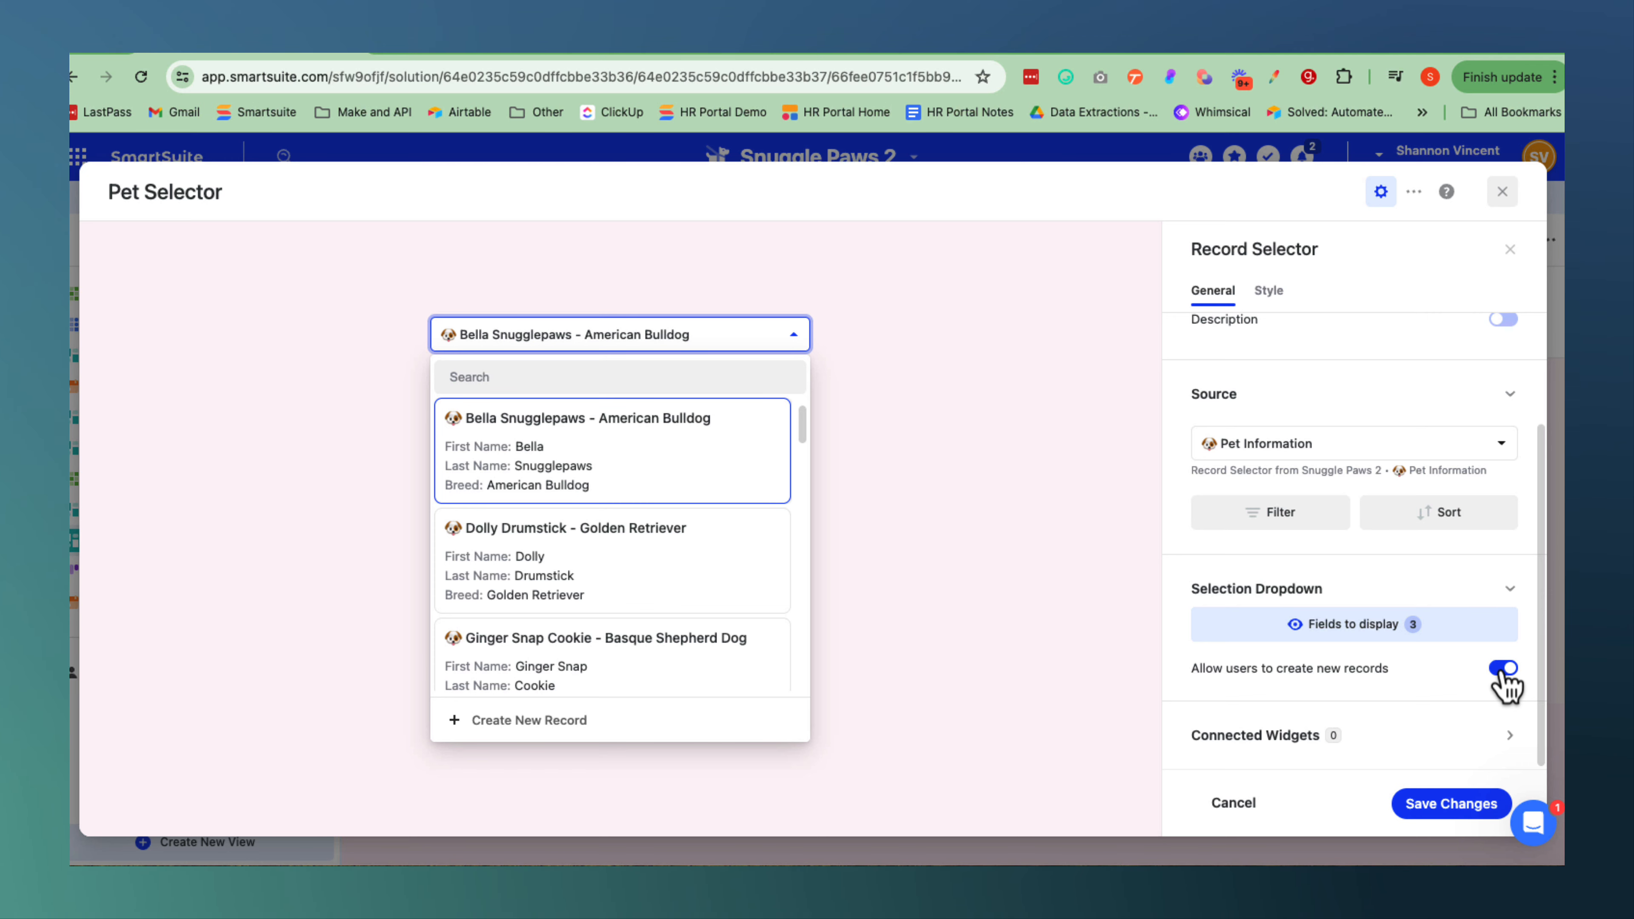
scroll(1219, 534, "up", 3)
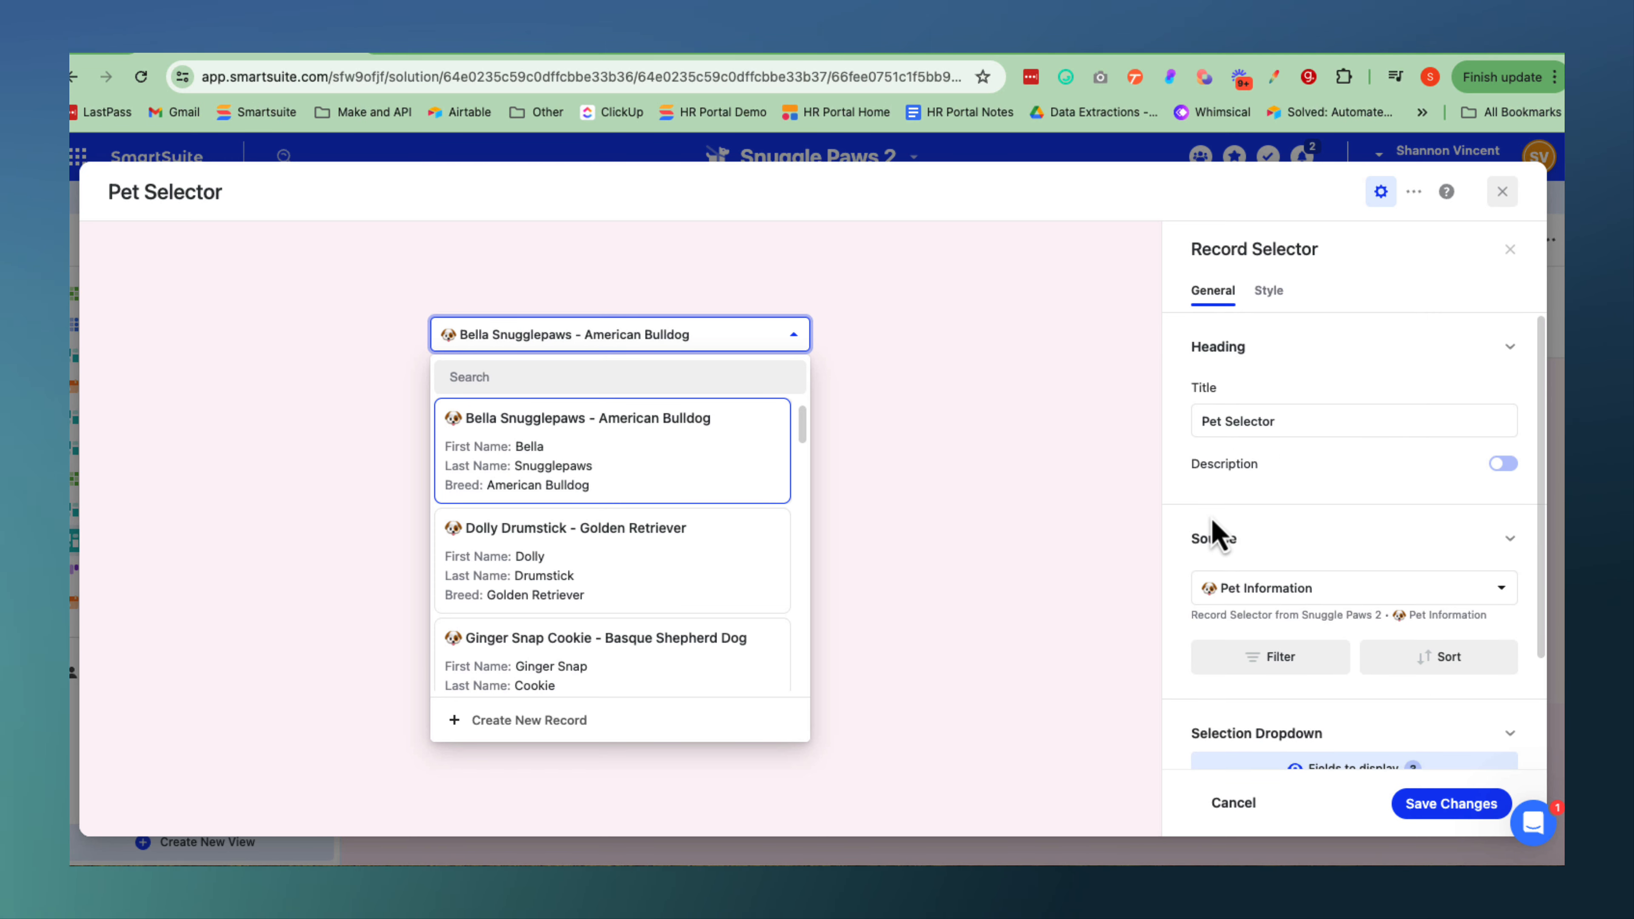
left_click(1270, 294)
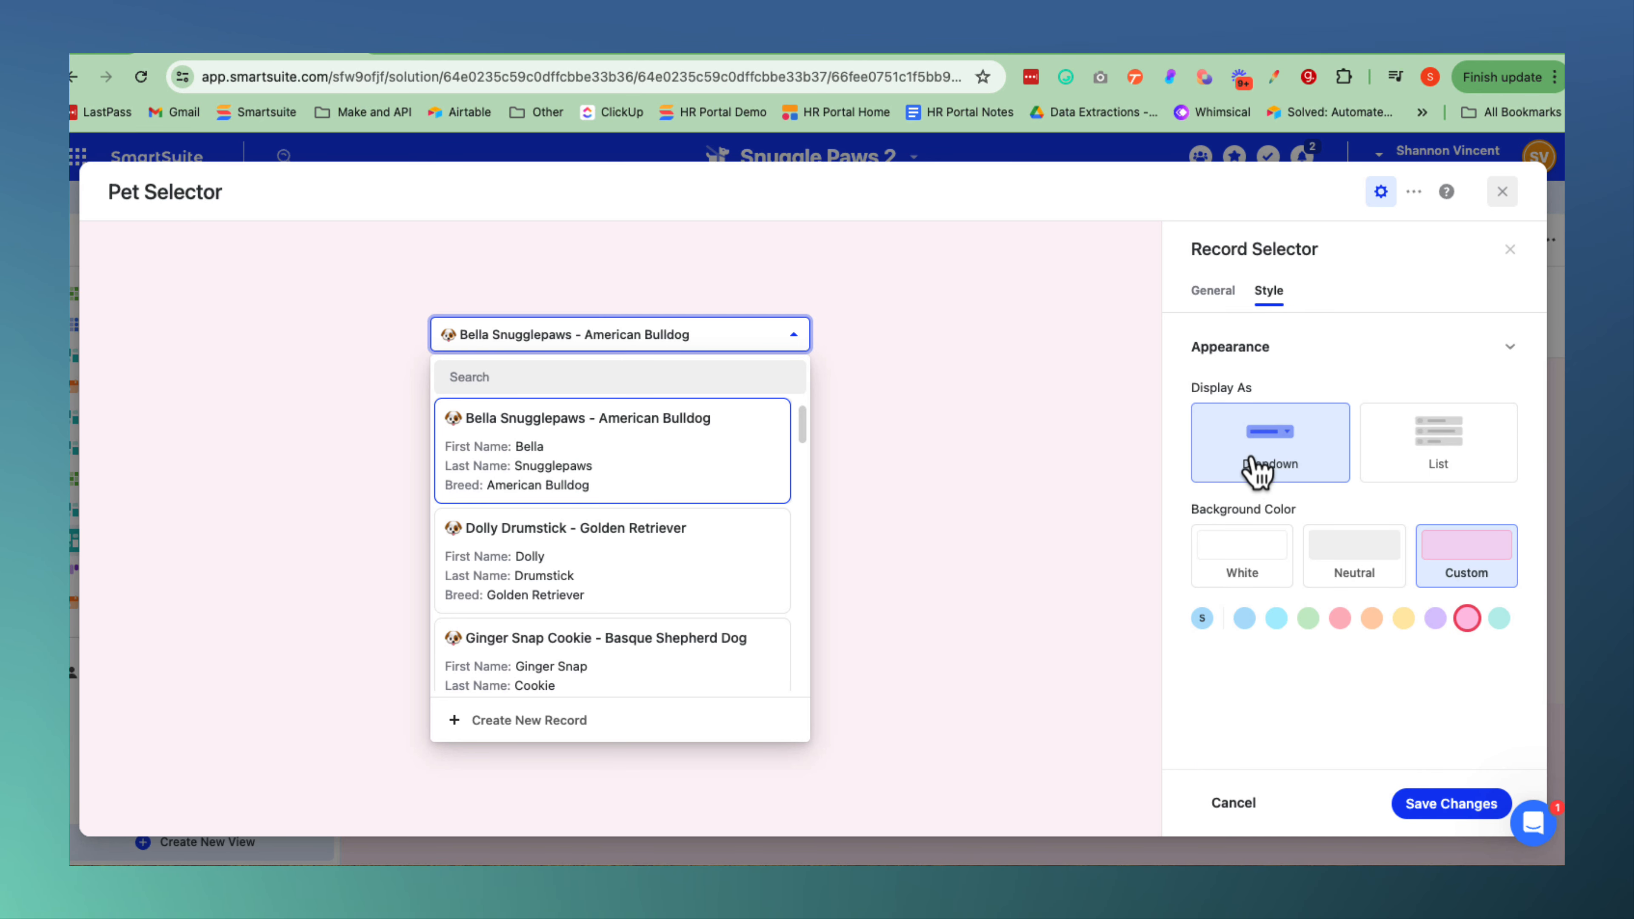
left_click(1440, 468)
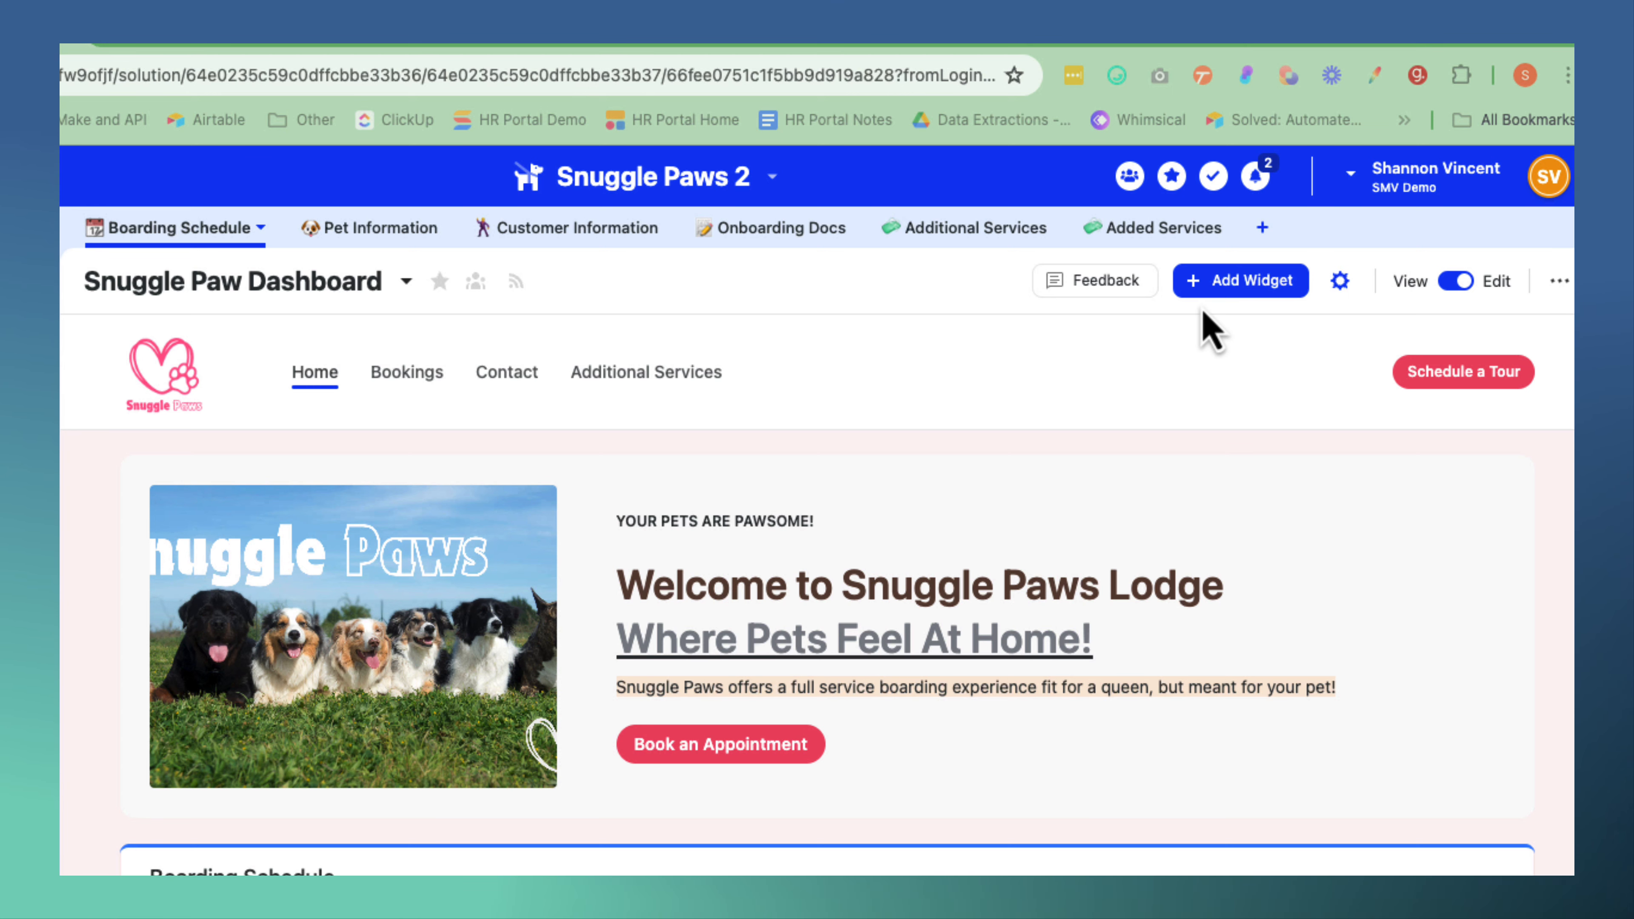
Add a Record Details widget for pet details with Pet Selector as its source, and review its field and style settings.
left_click(1228, 292)
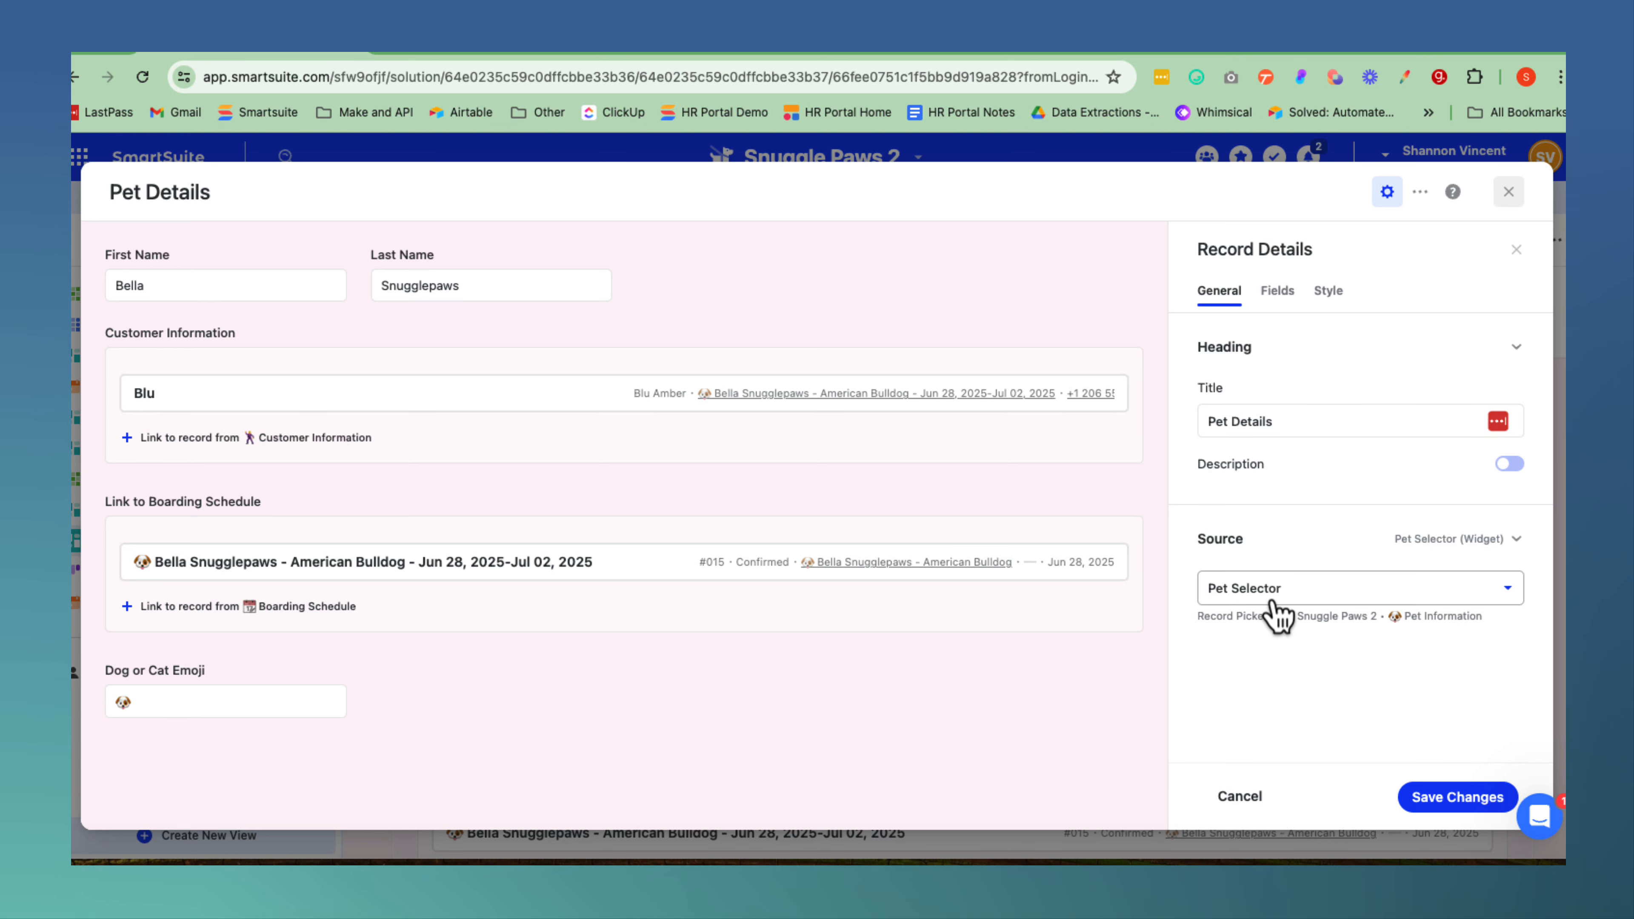
left_click(1509, 589)
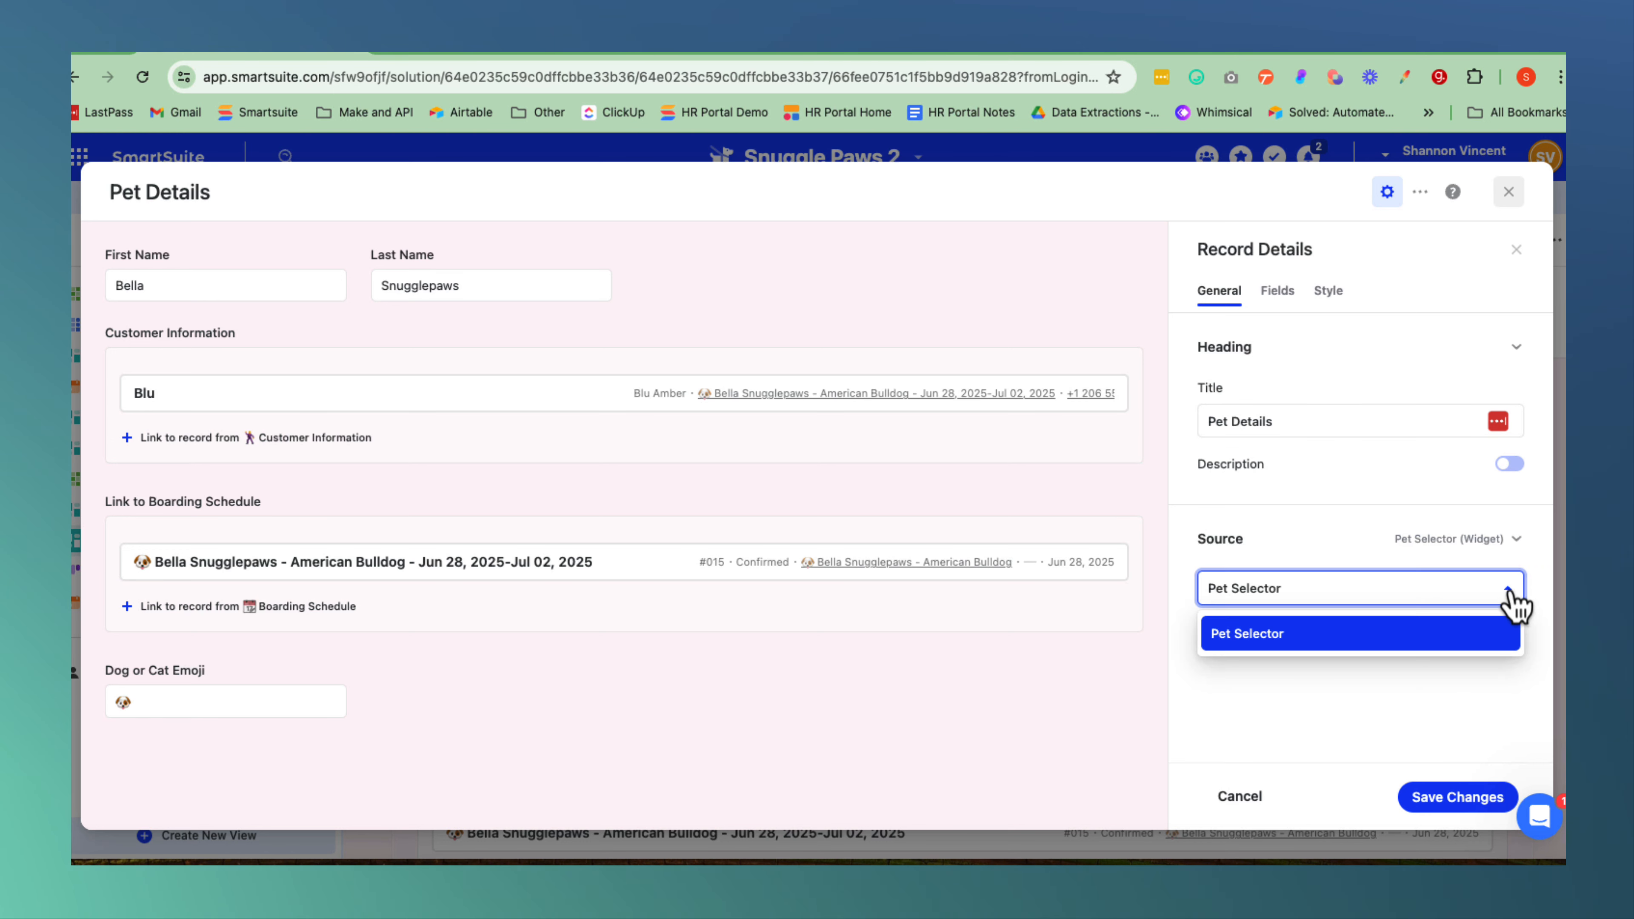
left_click(1238, 637)
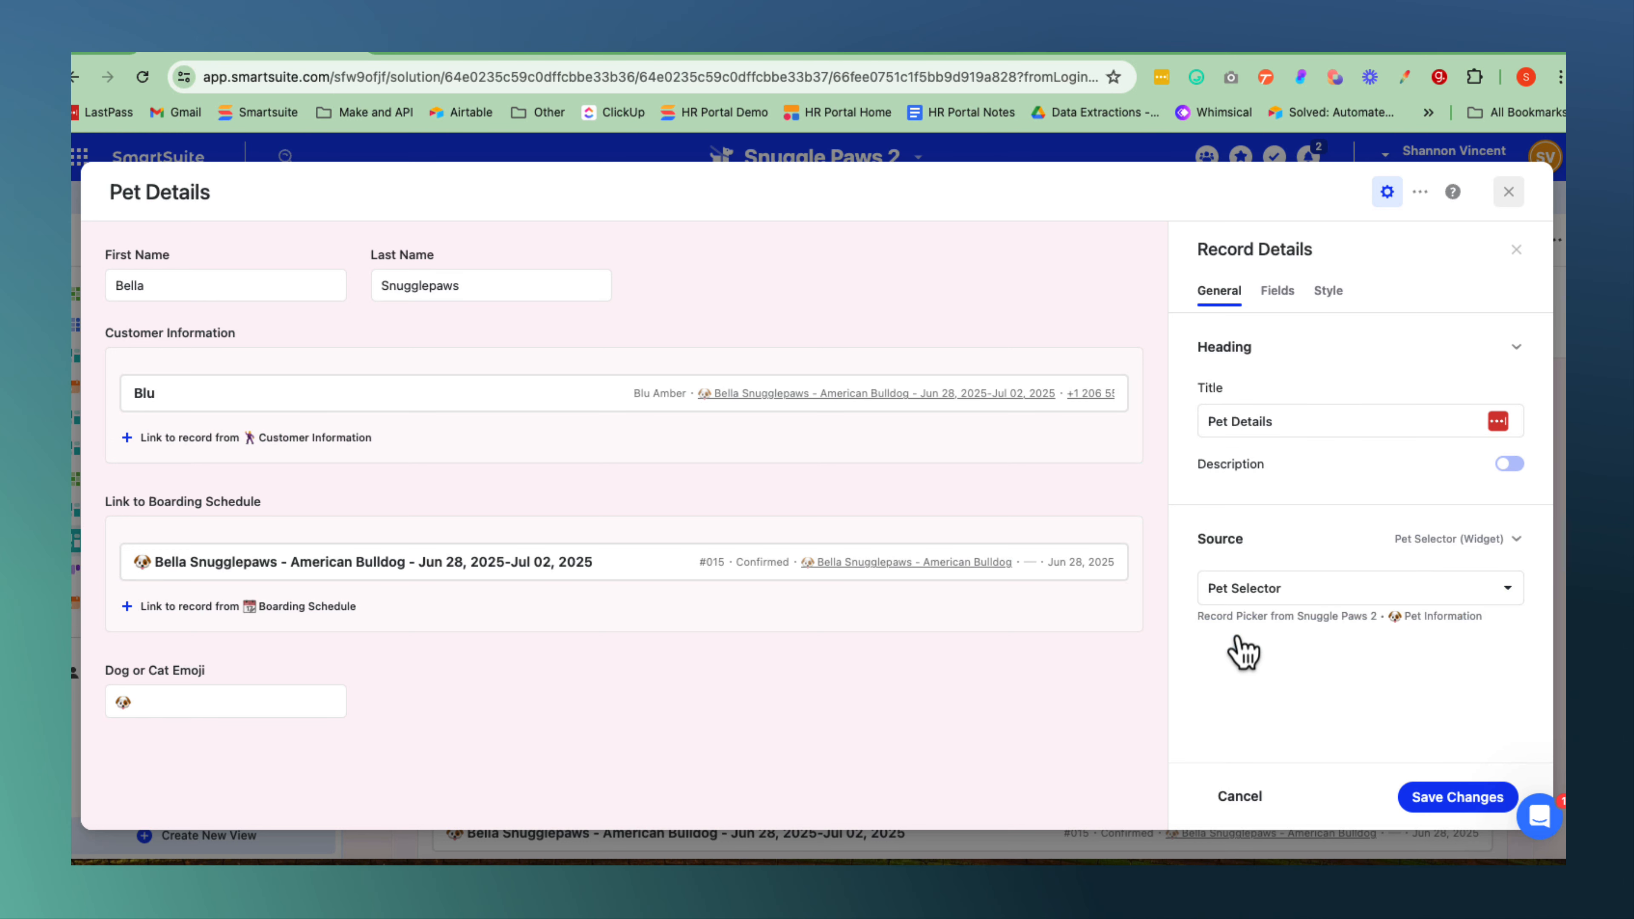
left_click(1278, 291)
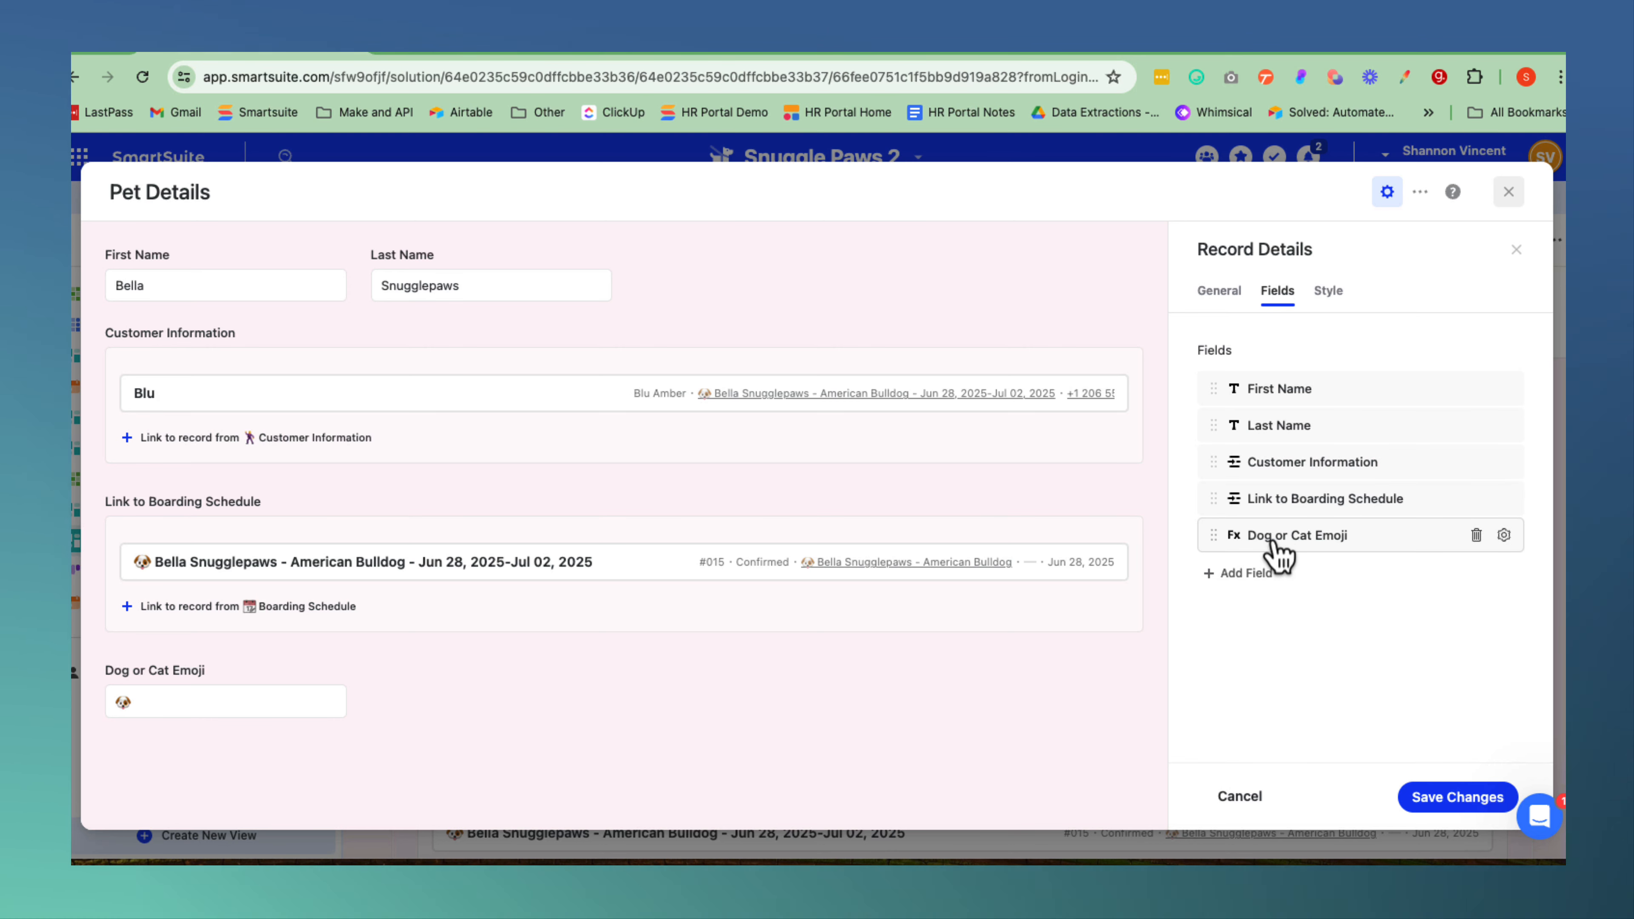
left_click(1329, 293)
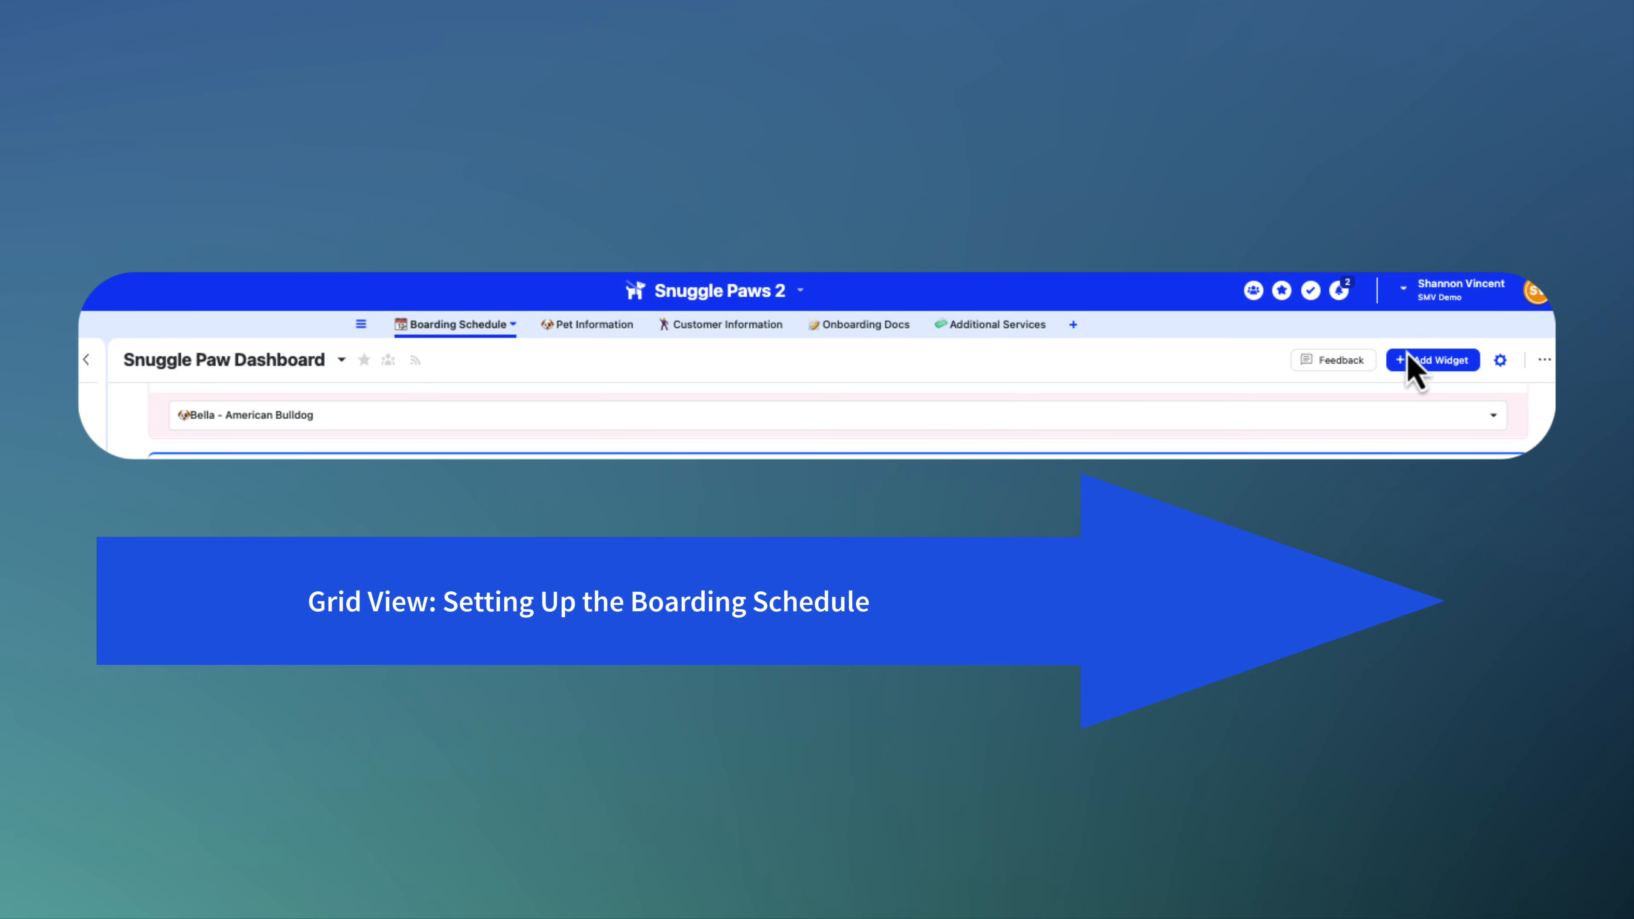
Add a Boarding Schedule Grid View widget with Pet Selector as its source and Link to Boarding Schedule as its linked record.
left_click(1442, 367)
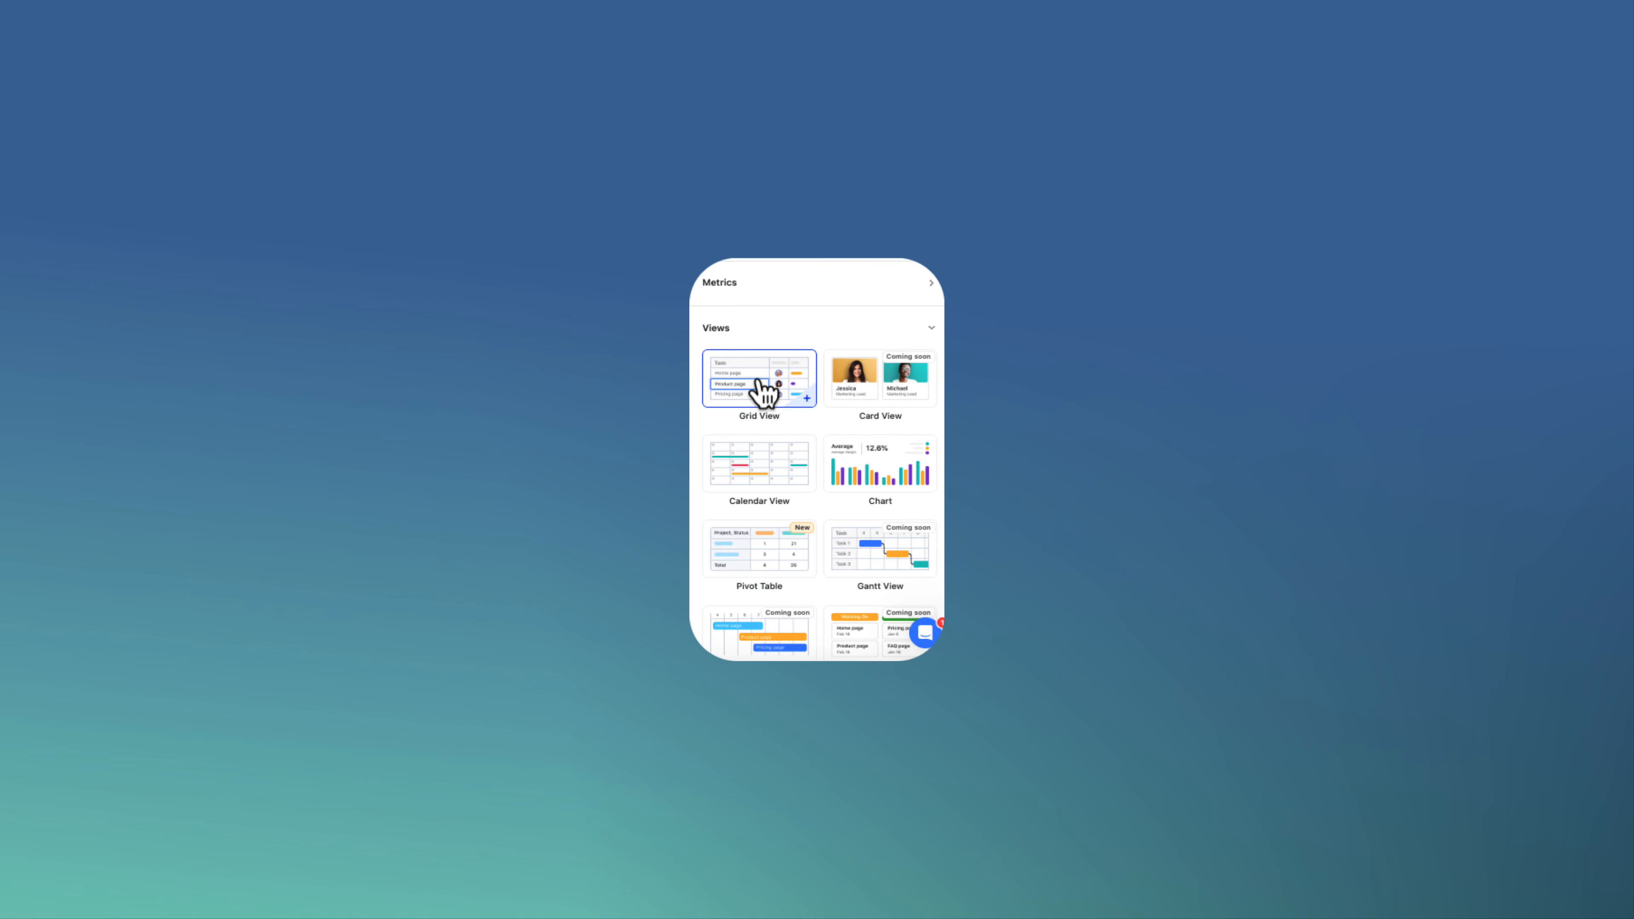
left_click(761, 402)
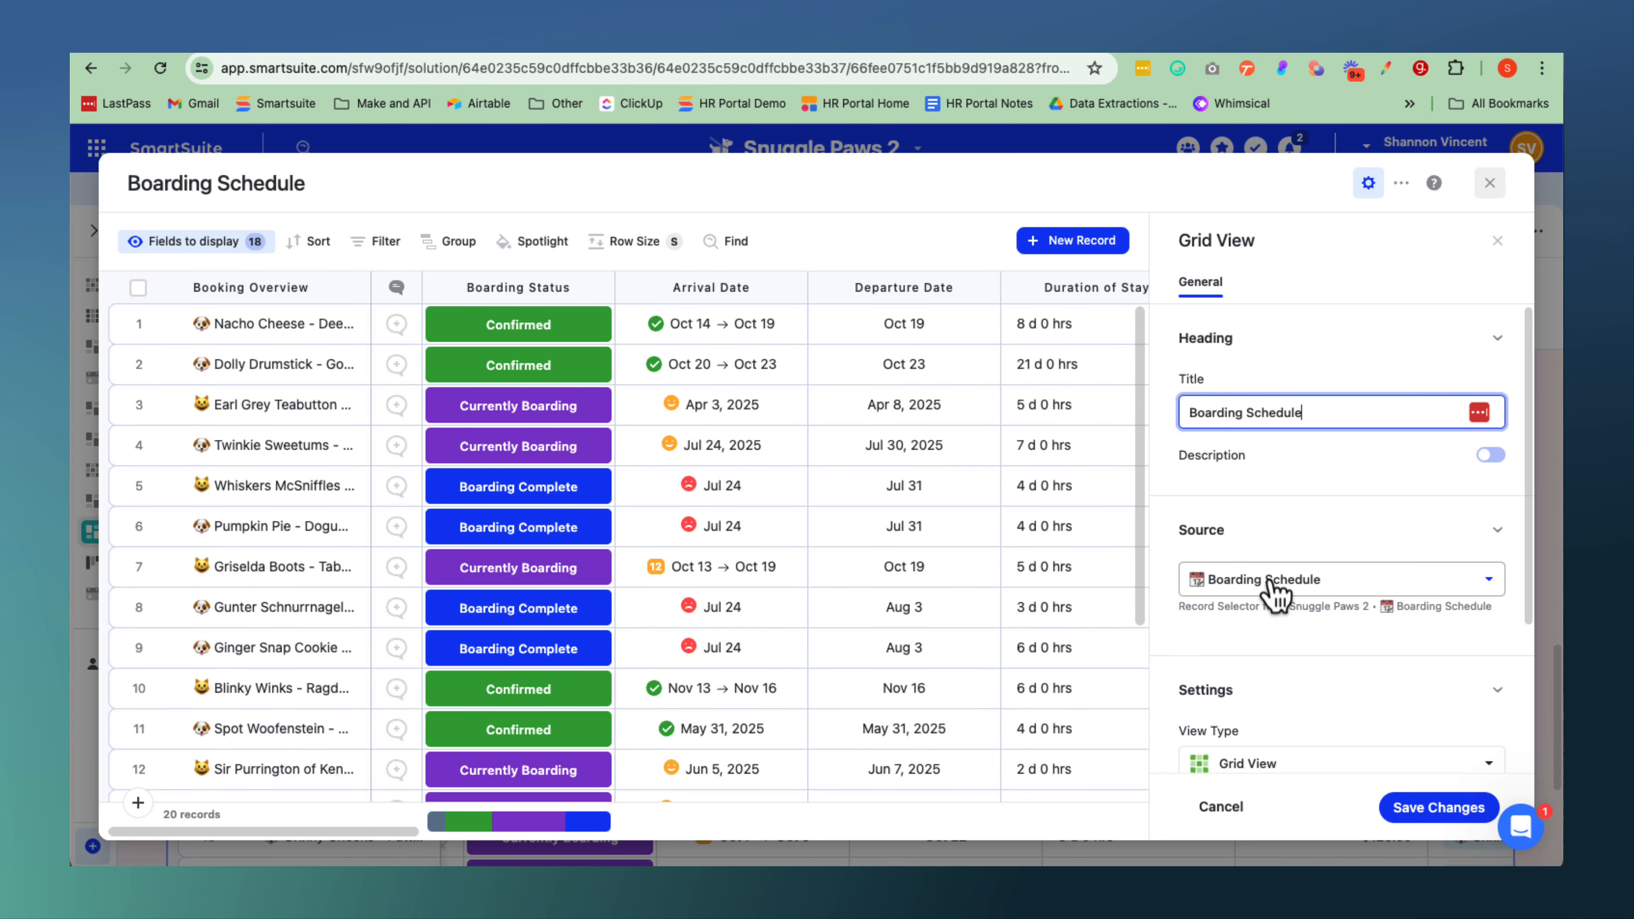
left_click(1274, 580)
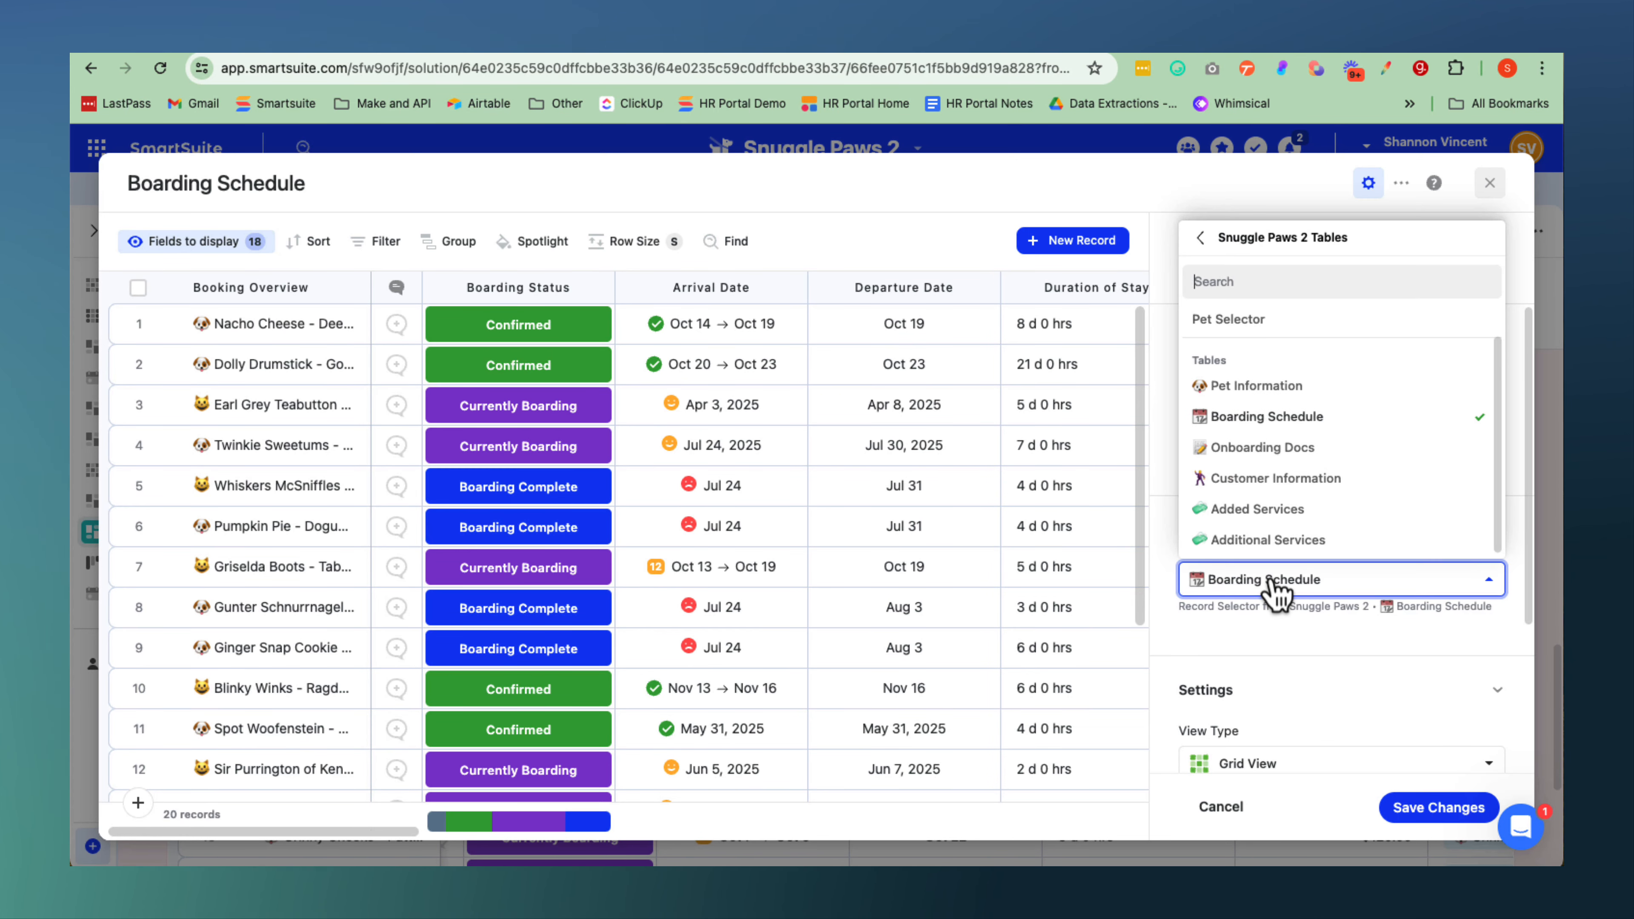
left_click(1239, 320)
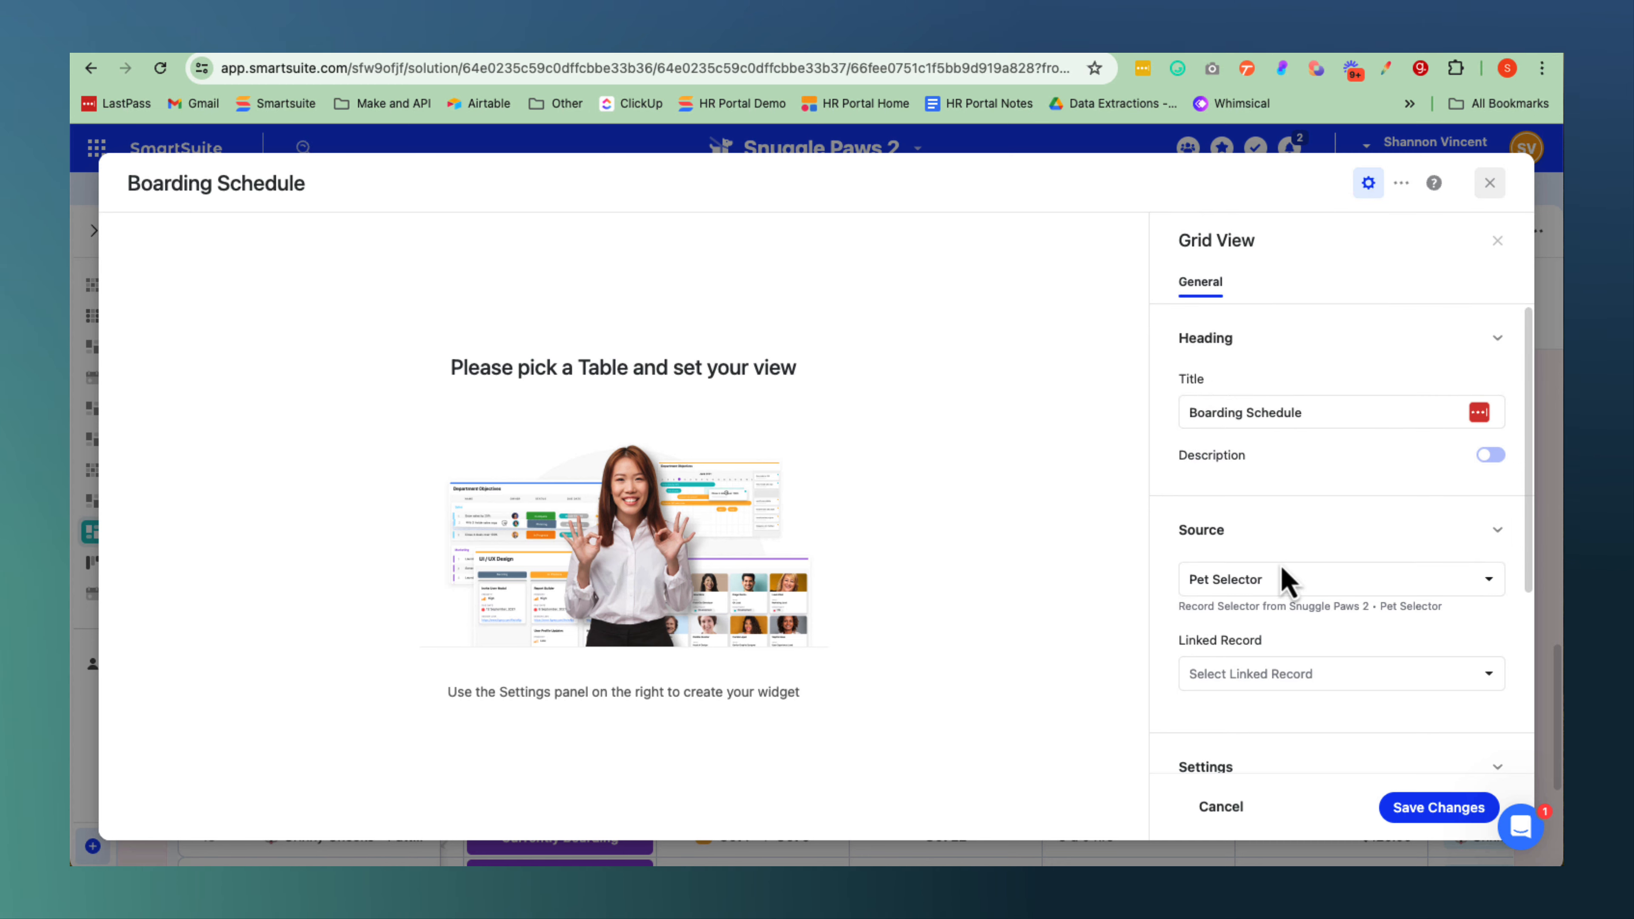
scroll(1290, 618, "down", 2)
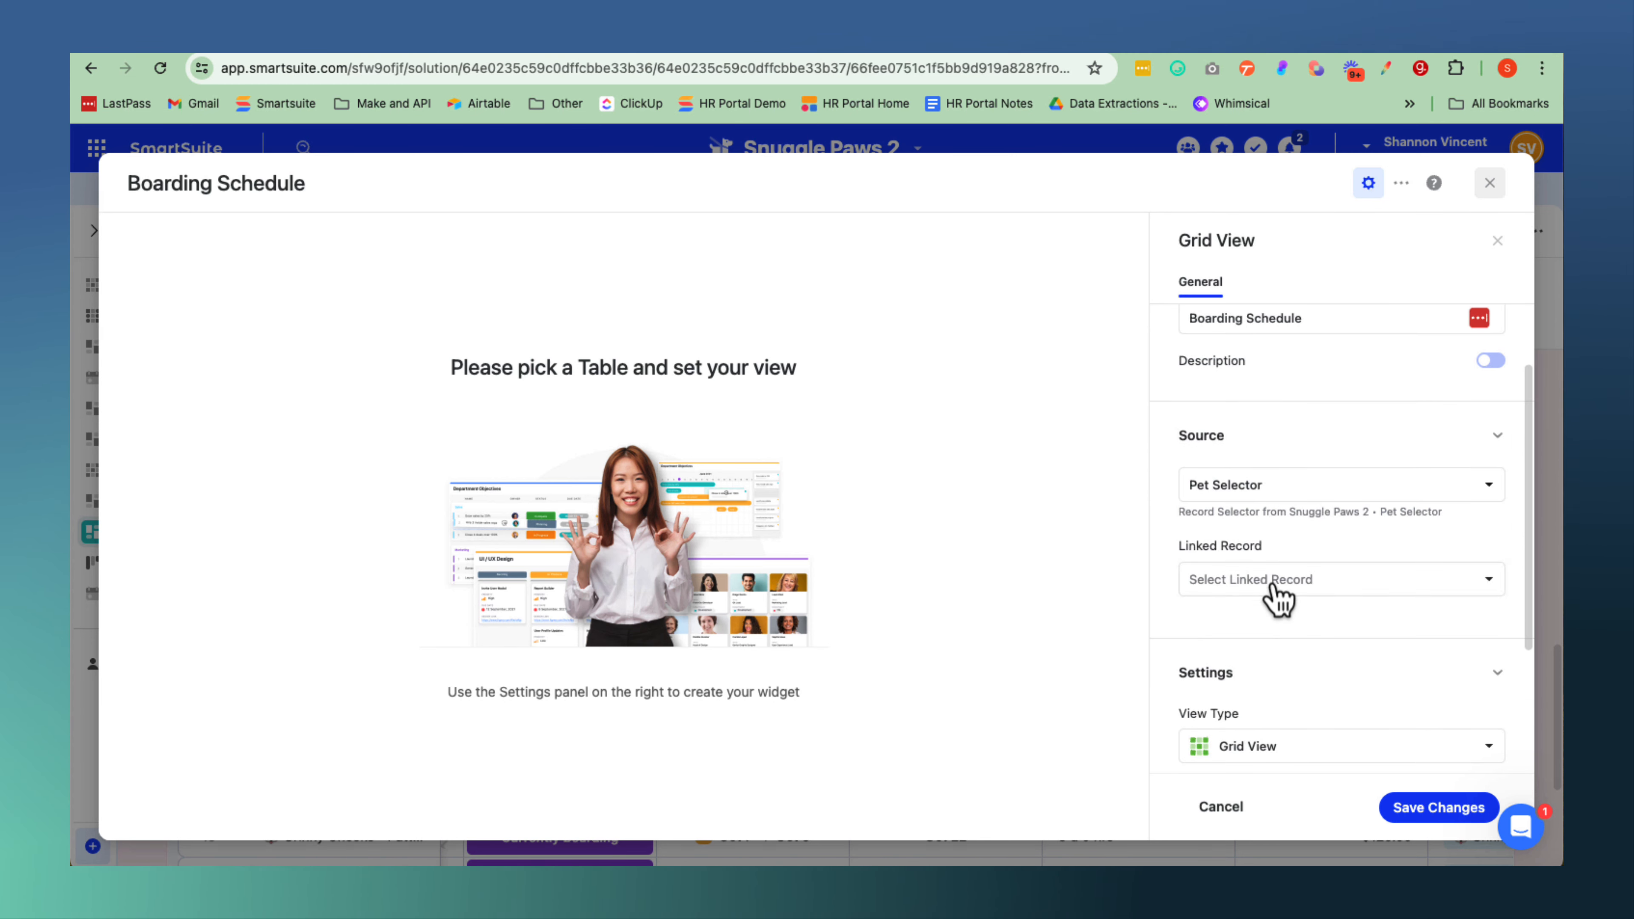
left_click(1230, 586)
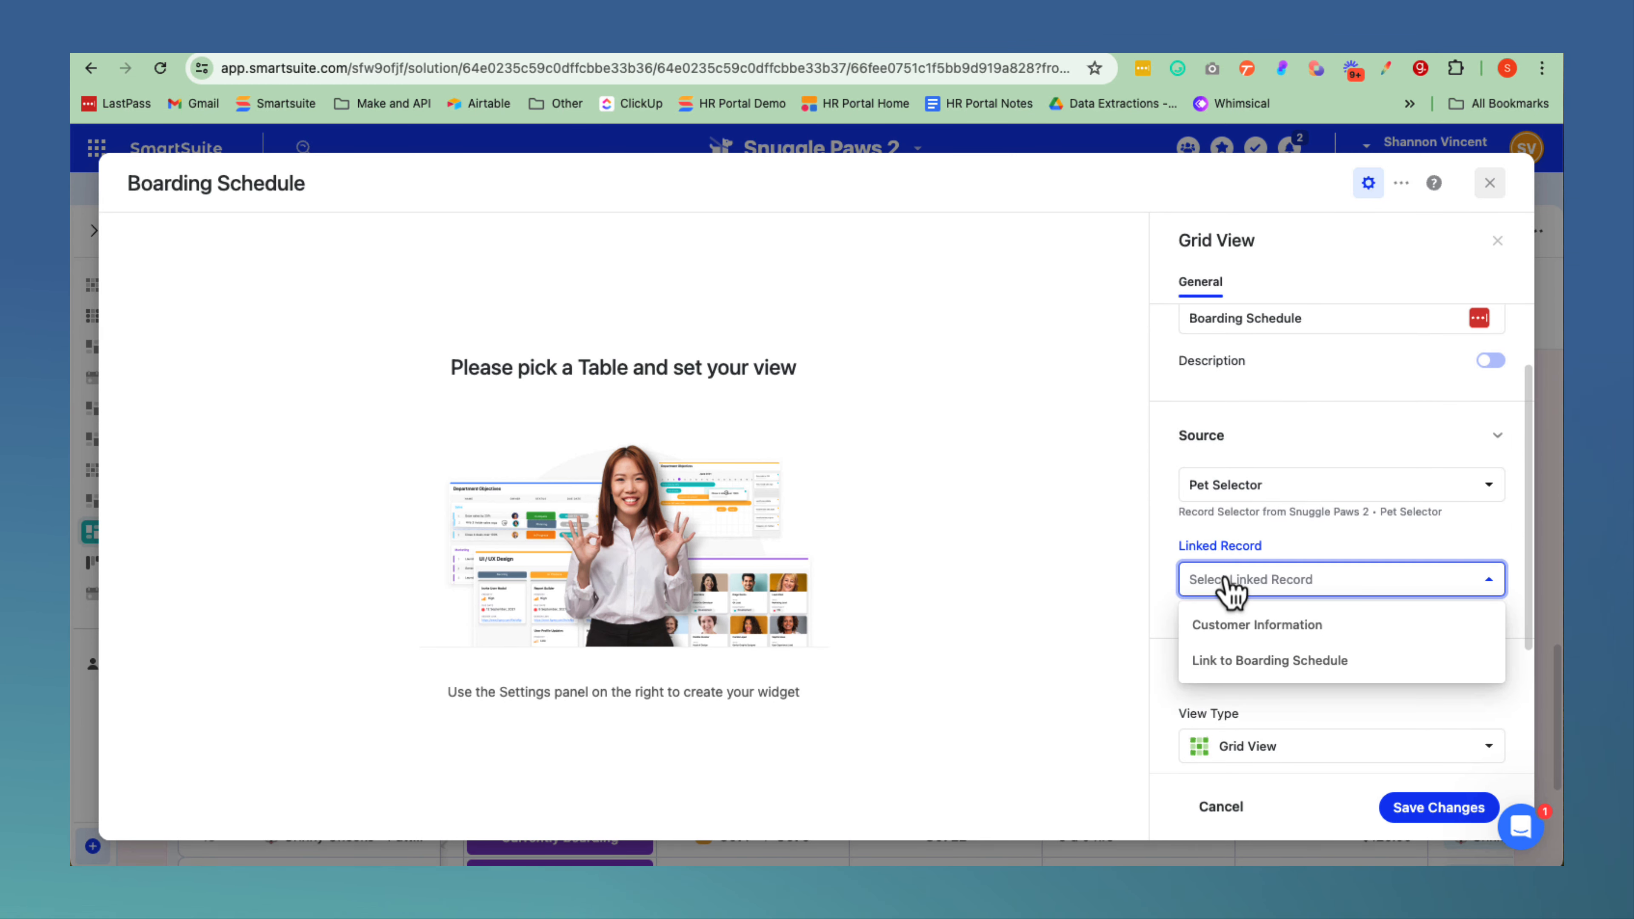
left_click(1248, 673)
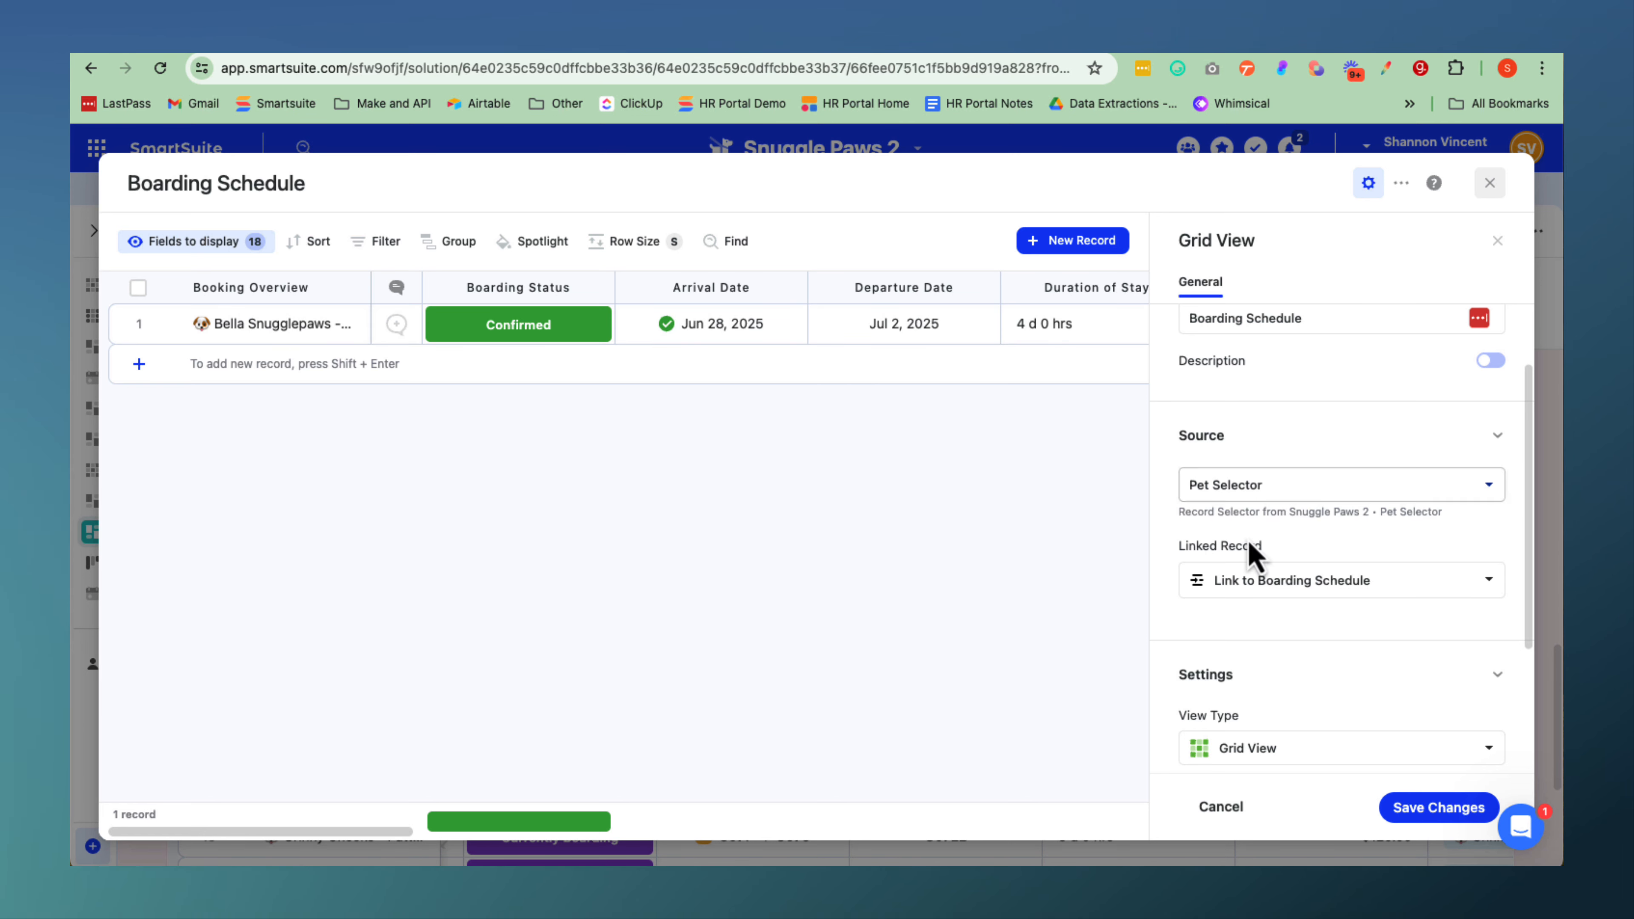
Reduce the limit on displayed results for the Boarding Schedule grid and save the widget's changes.
scroll(1201, 416, "up", 2)
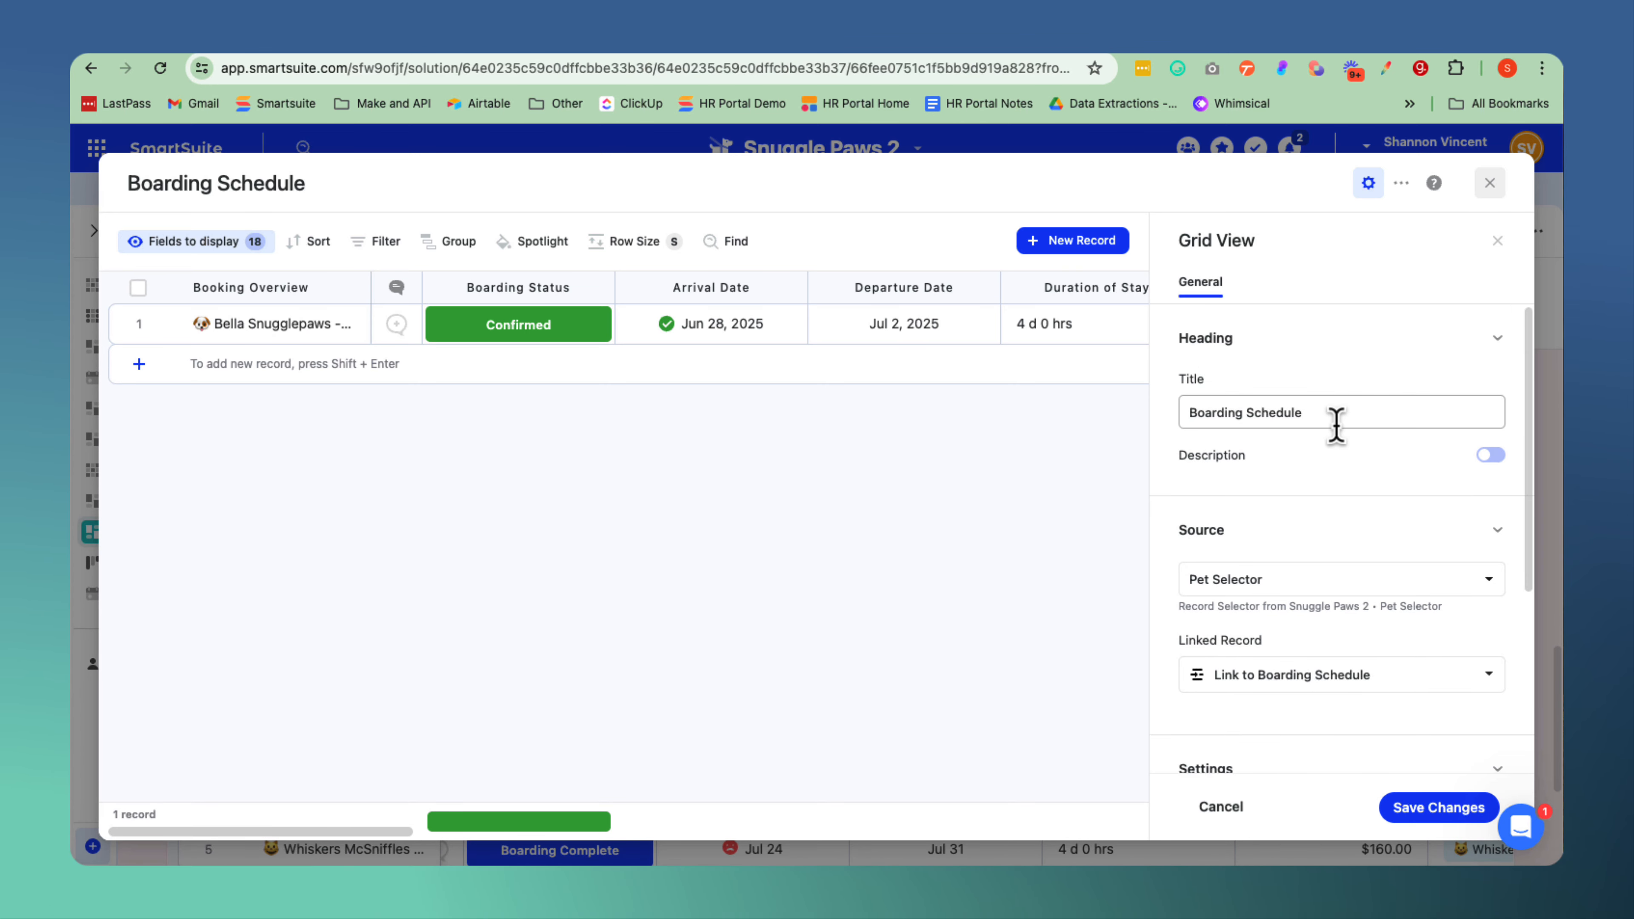
scroll(1251, 704, "down", 5)
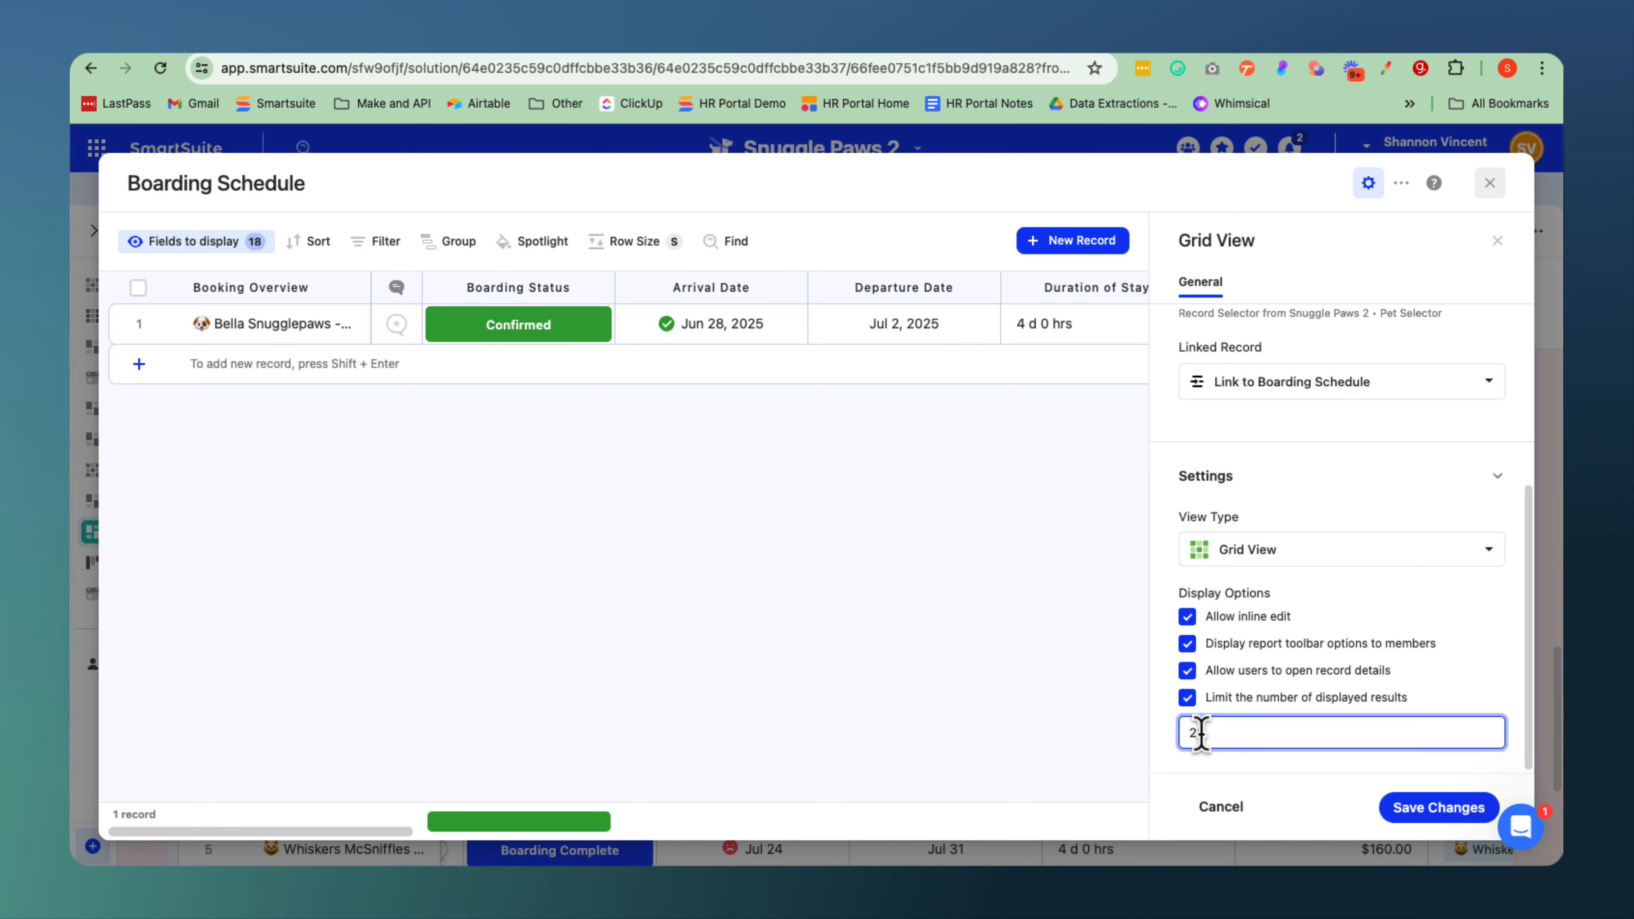
left_click(1451, 808)
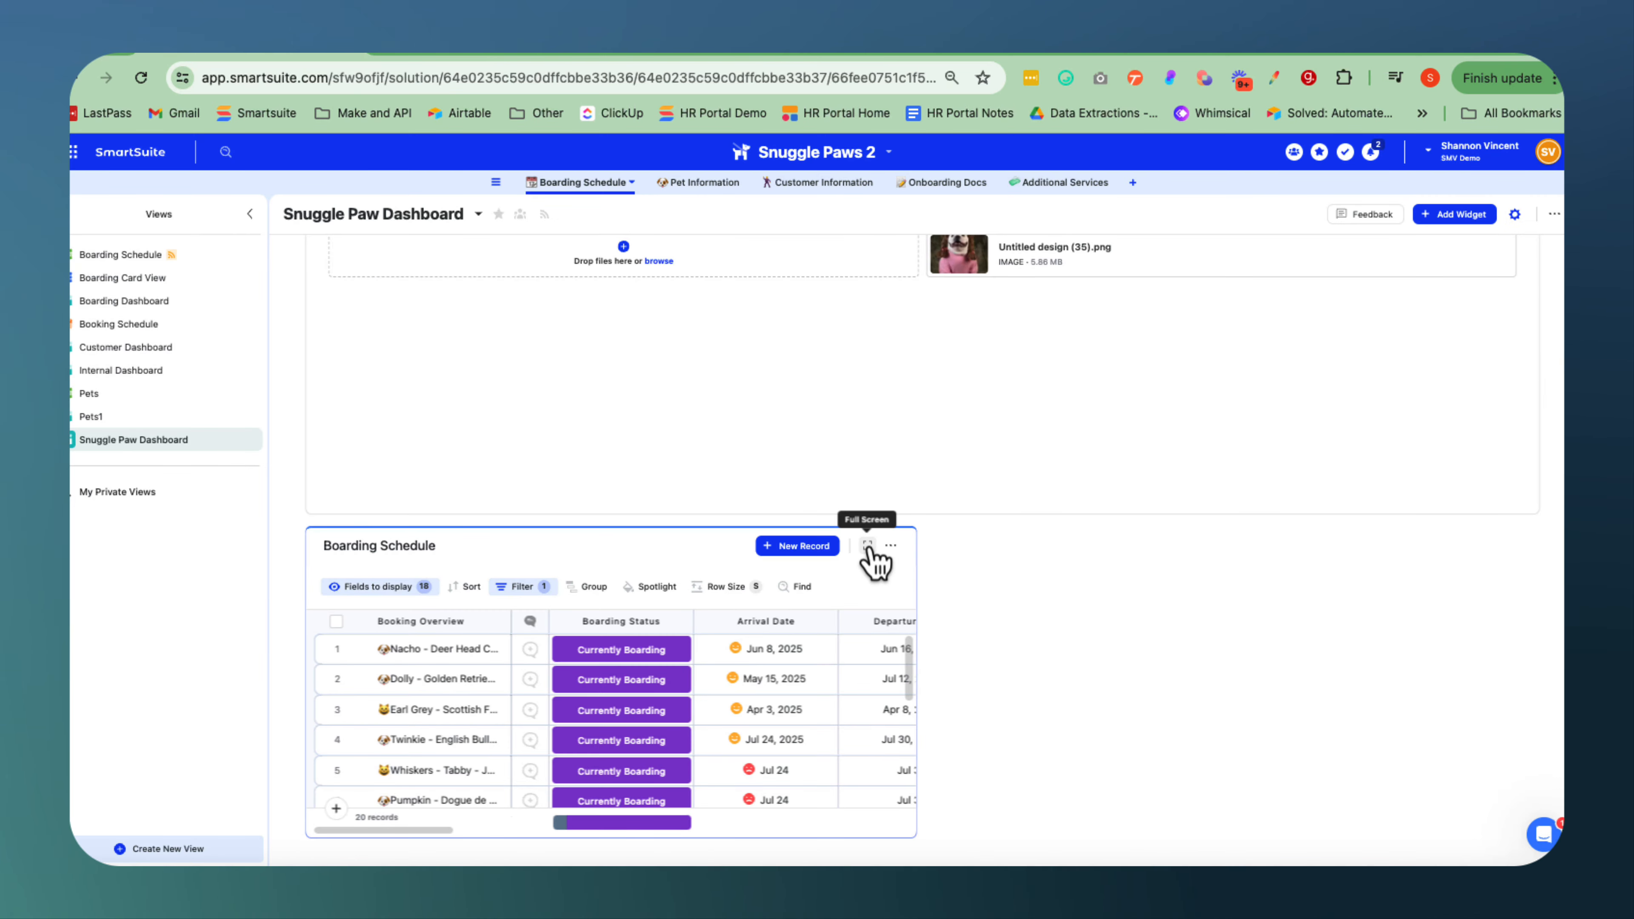
View the Boarding Schedule widget in full screen and open its filter settings.
left_click(868, 545)
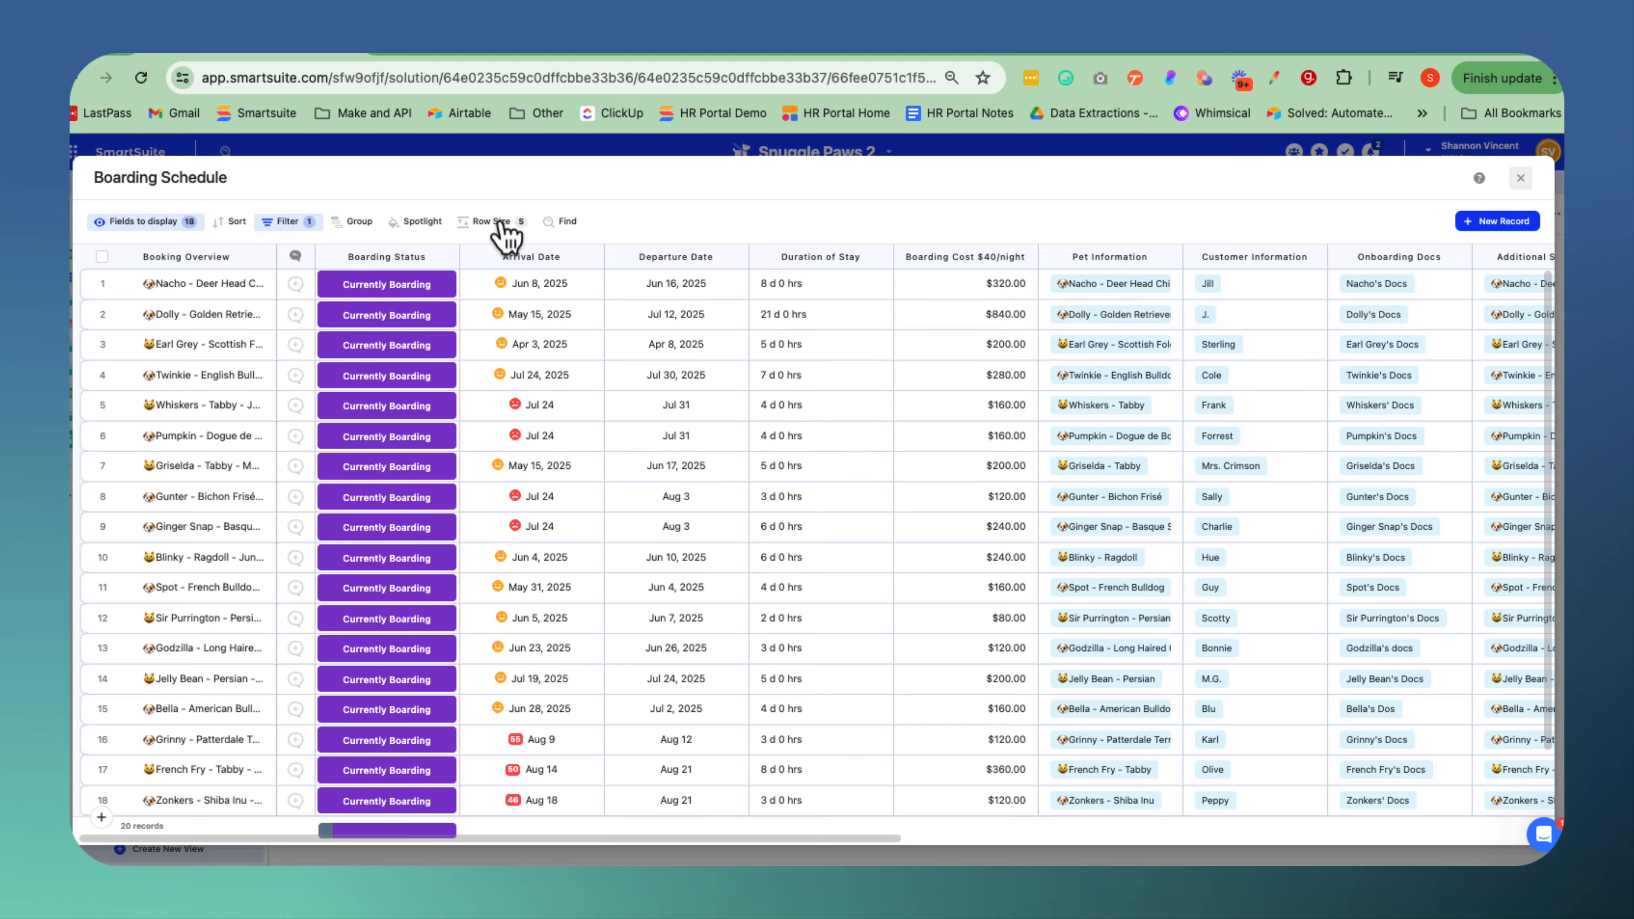
left_click(284, 222)
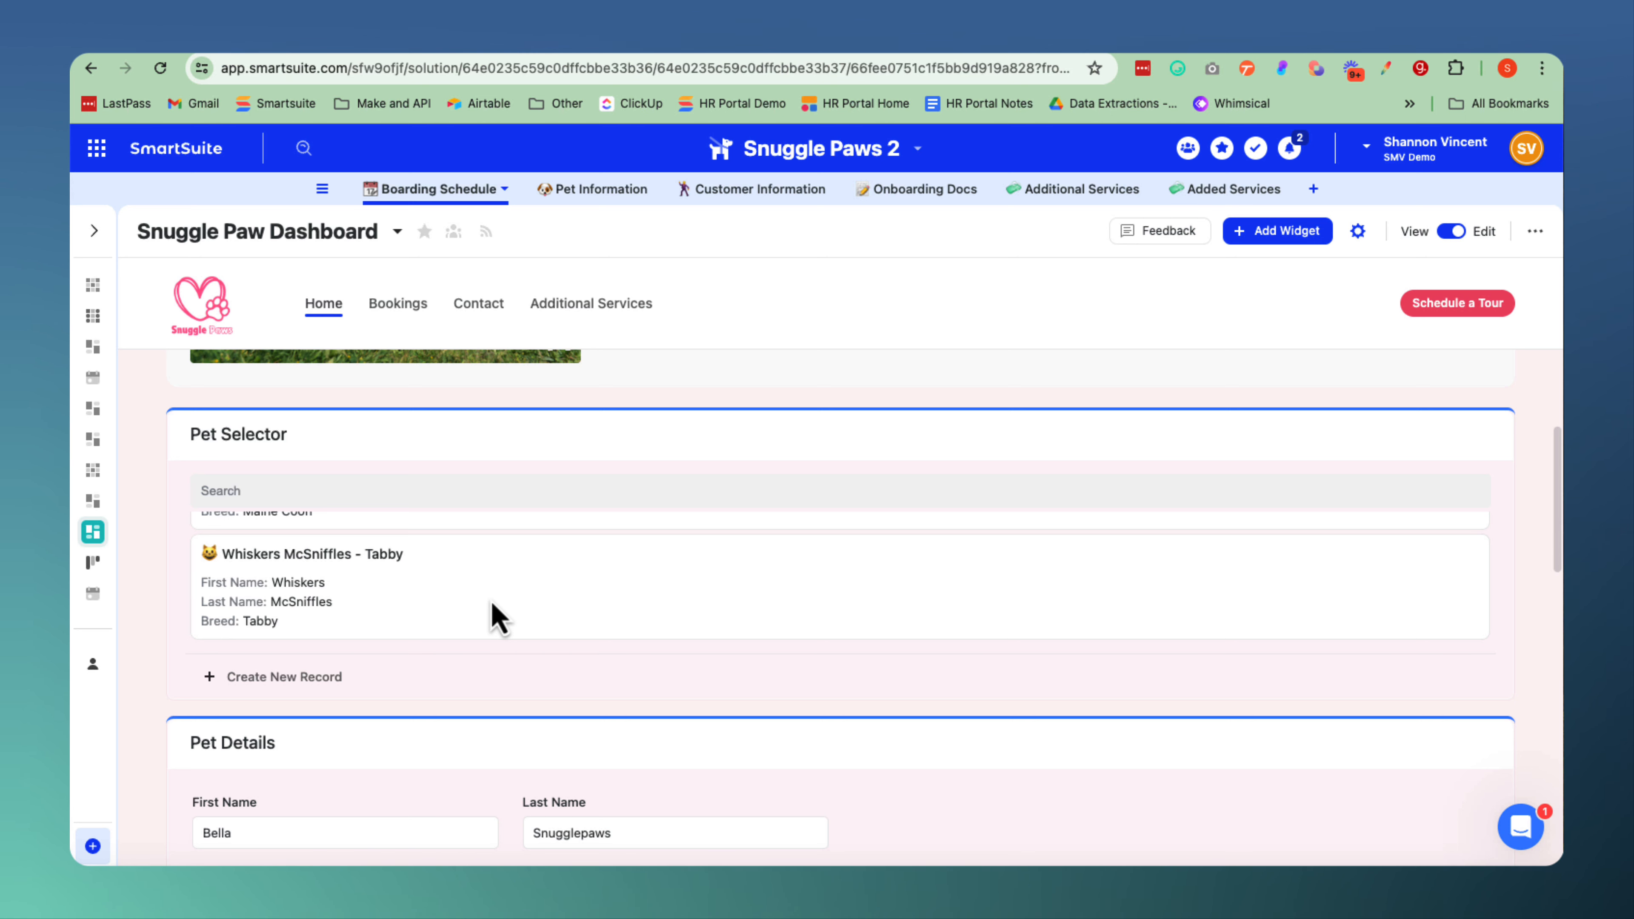
Select Stinky Snowstorm in the Pet Selector and review the linked Pet Details and Boarding Schedule widgets.
scroll(496, 618, "up", 3)
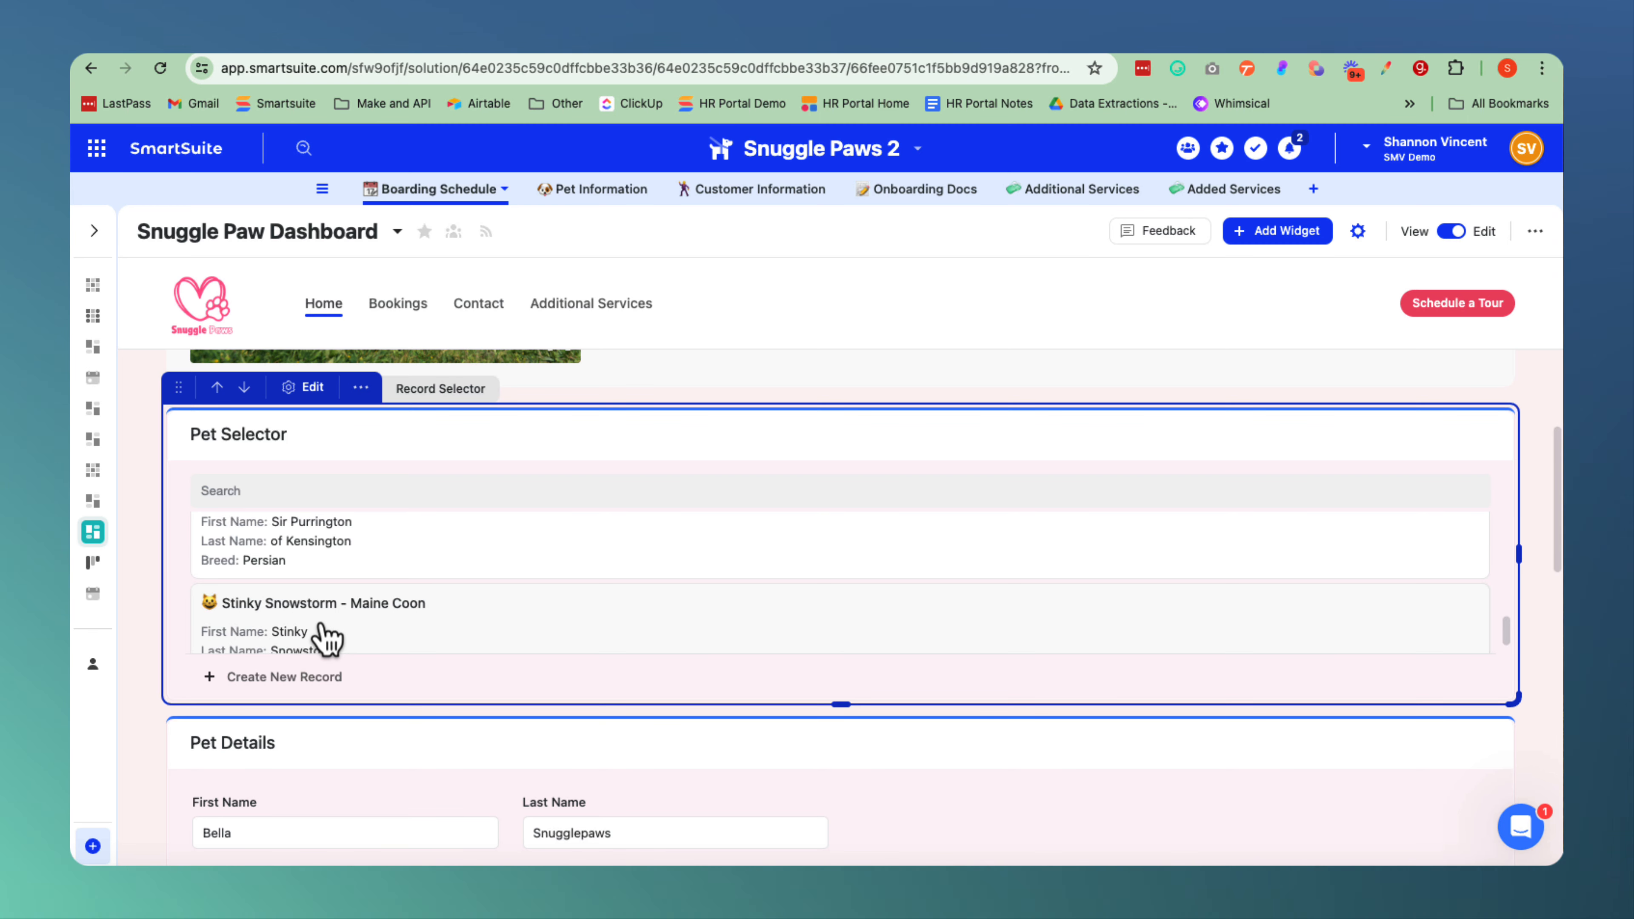
left_click(316, 638)
scroll(322, 637, "down", 3)
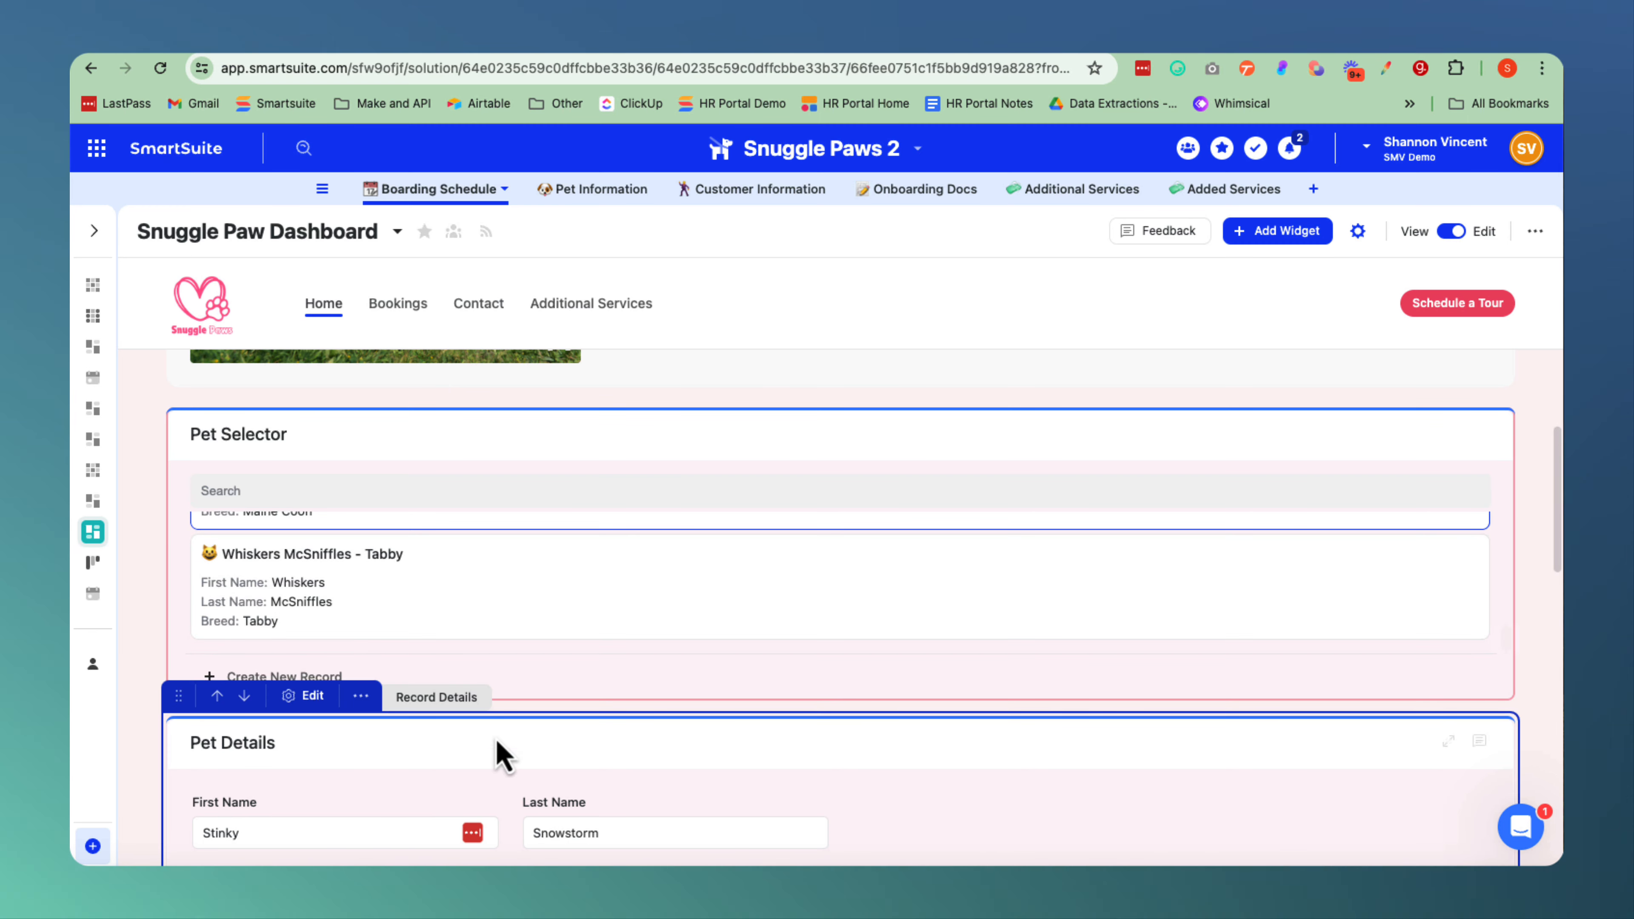
scroll(505, 763, "down", 3)
scroll(508, 776, "down", 3)
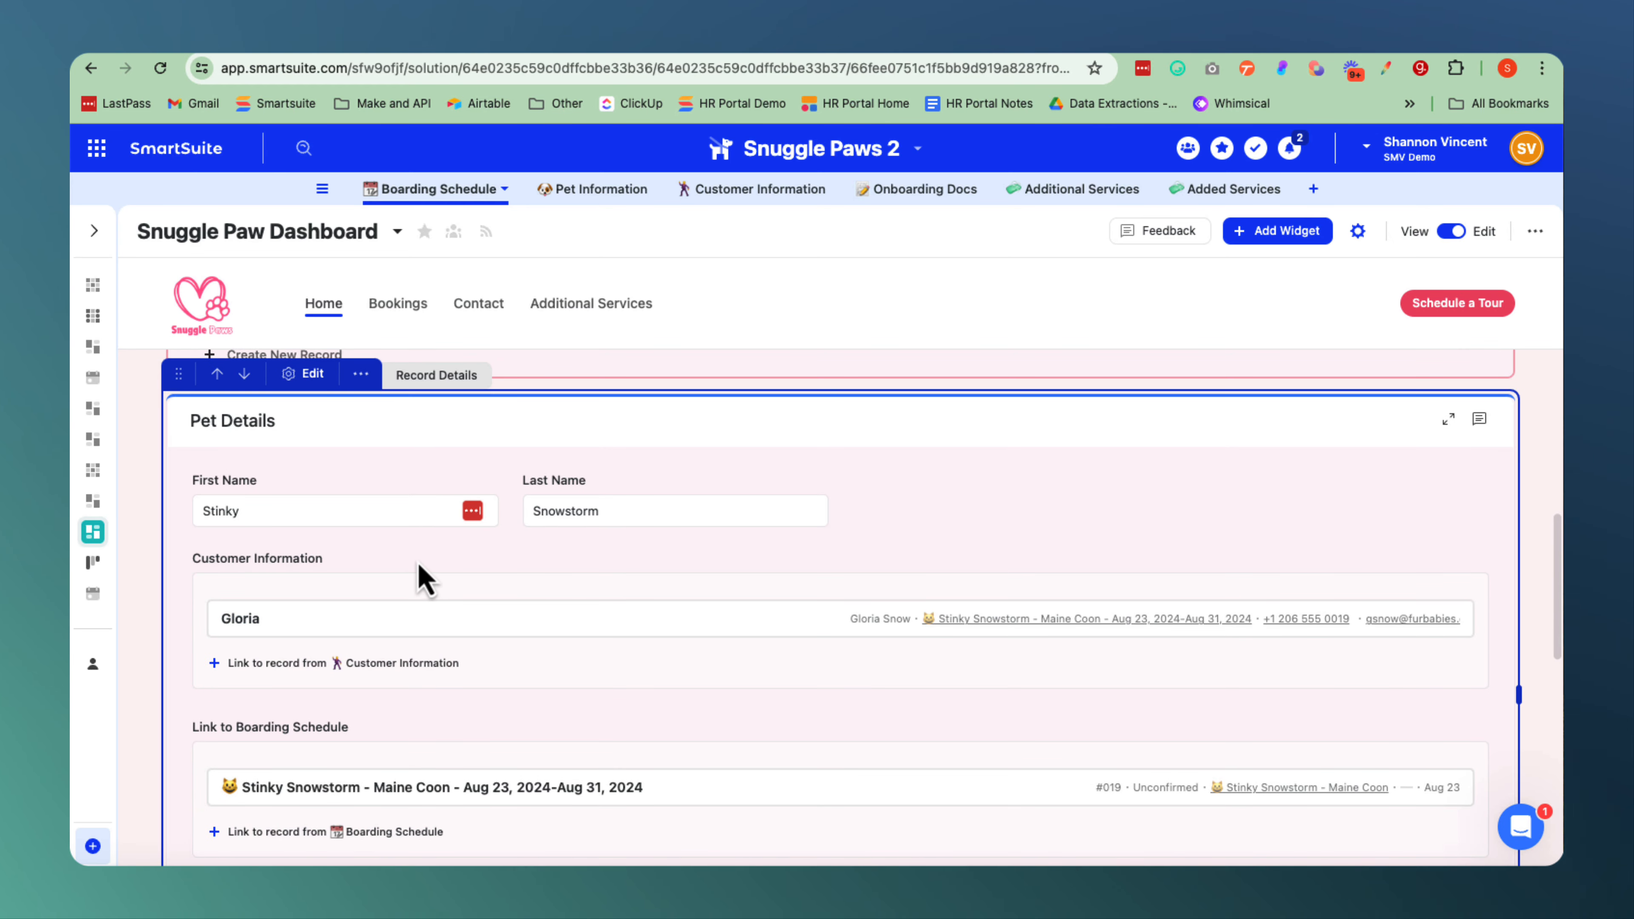
scroll(444, 573, "down", 7)
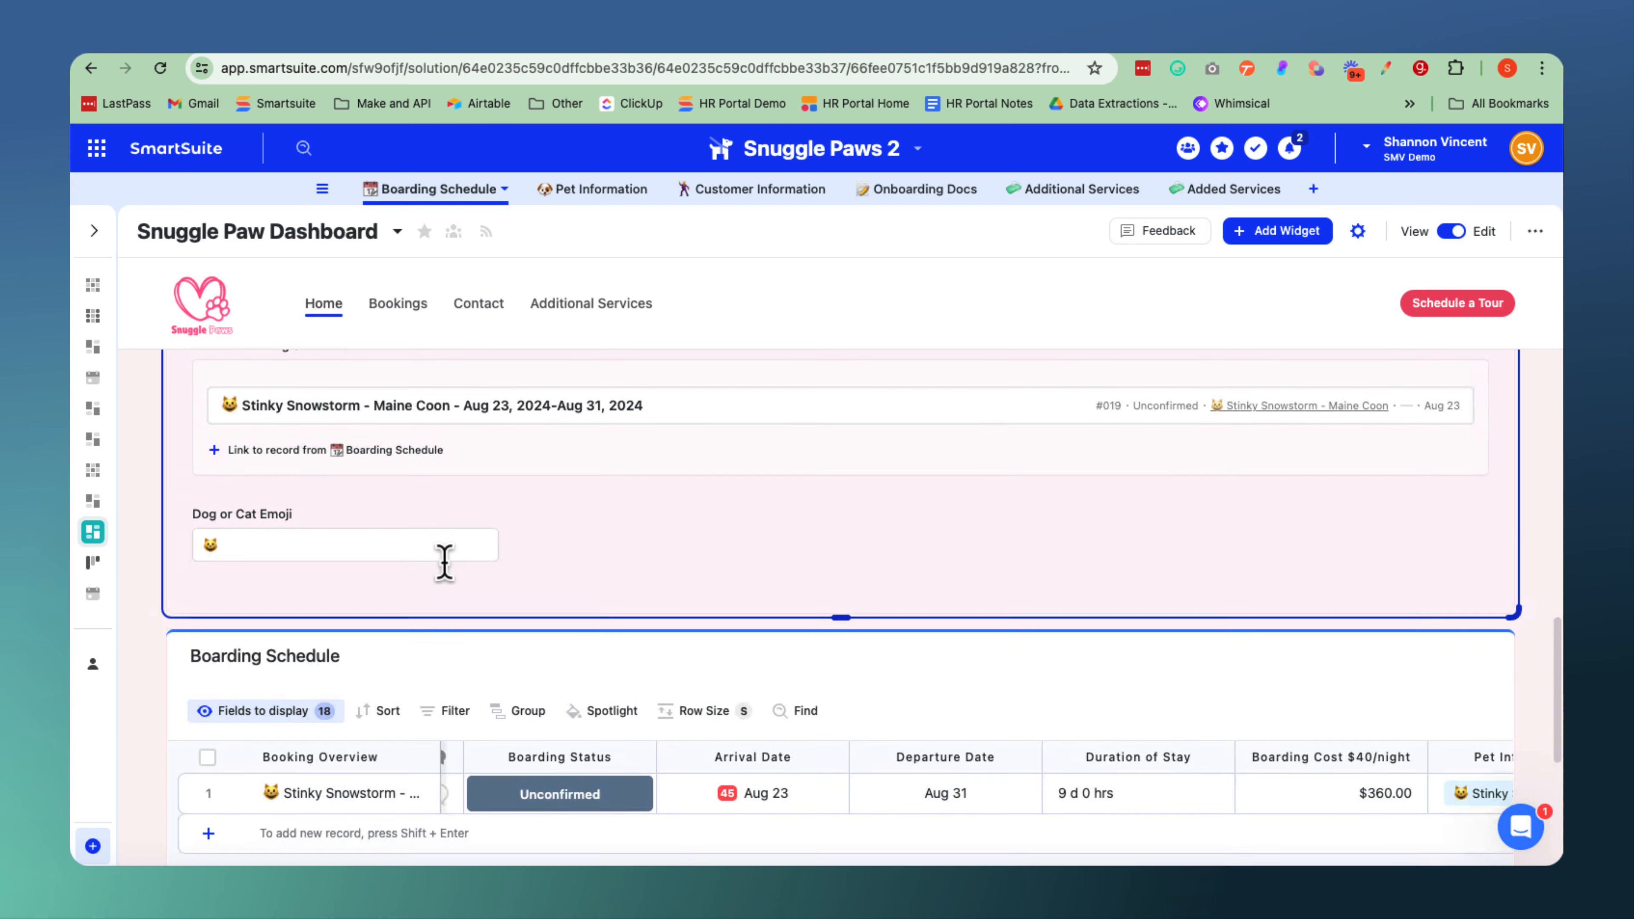
scroll(444, 565, "down", 4)
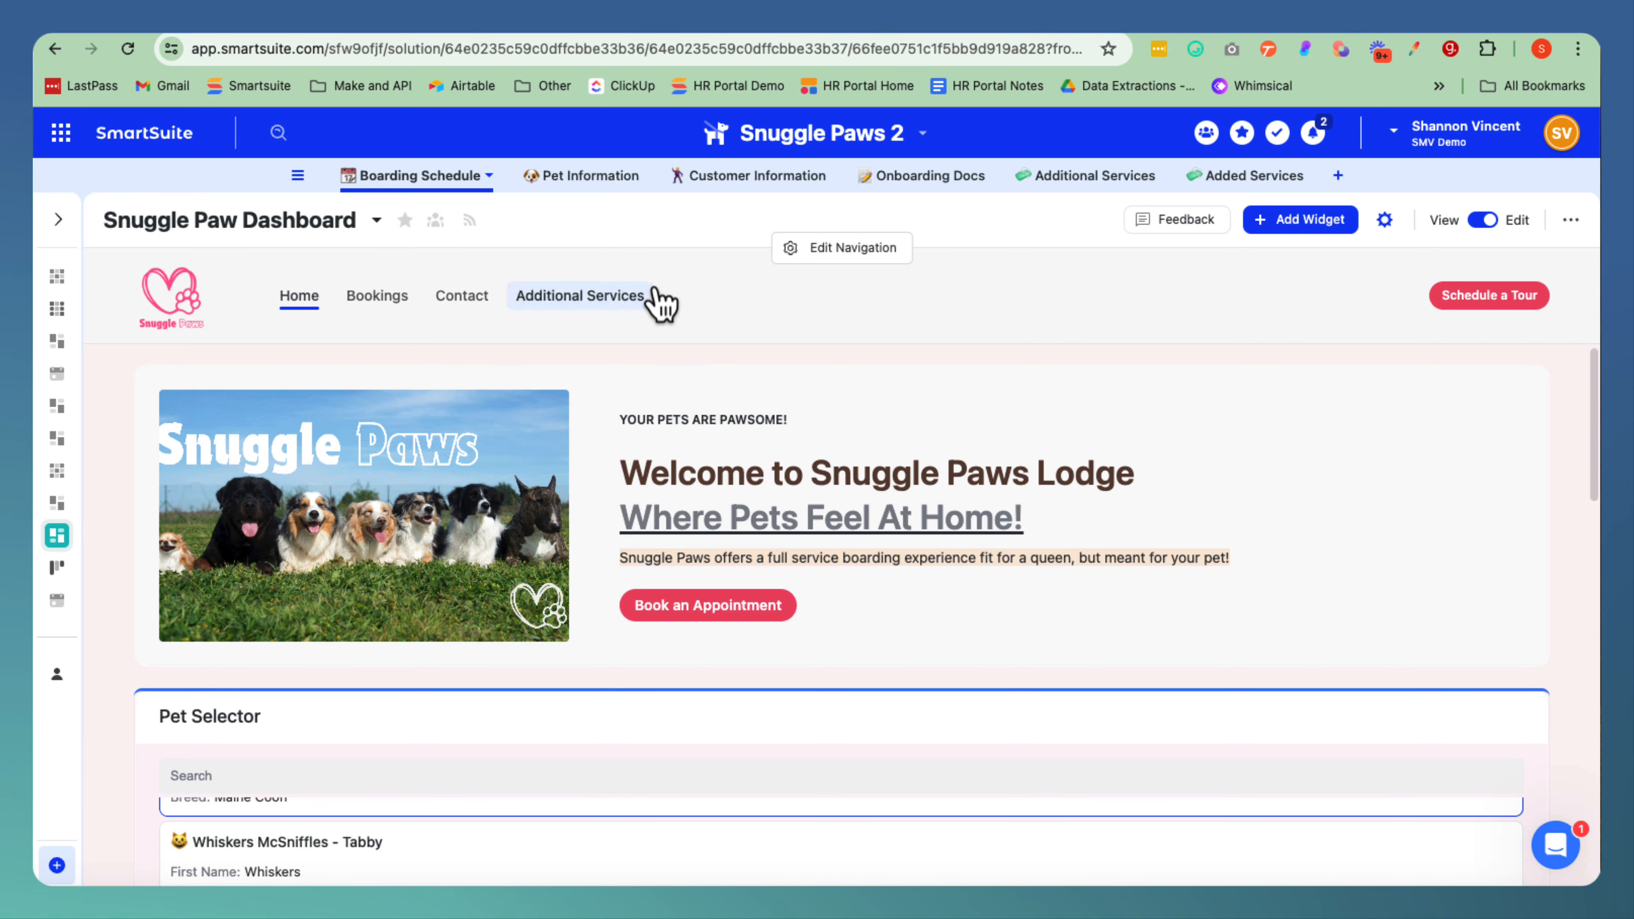
Open the dashboard's navigation settings and expand the tab options for review.
left_click(816, 254)
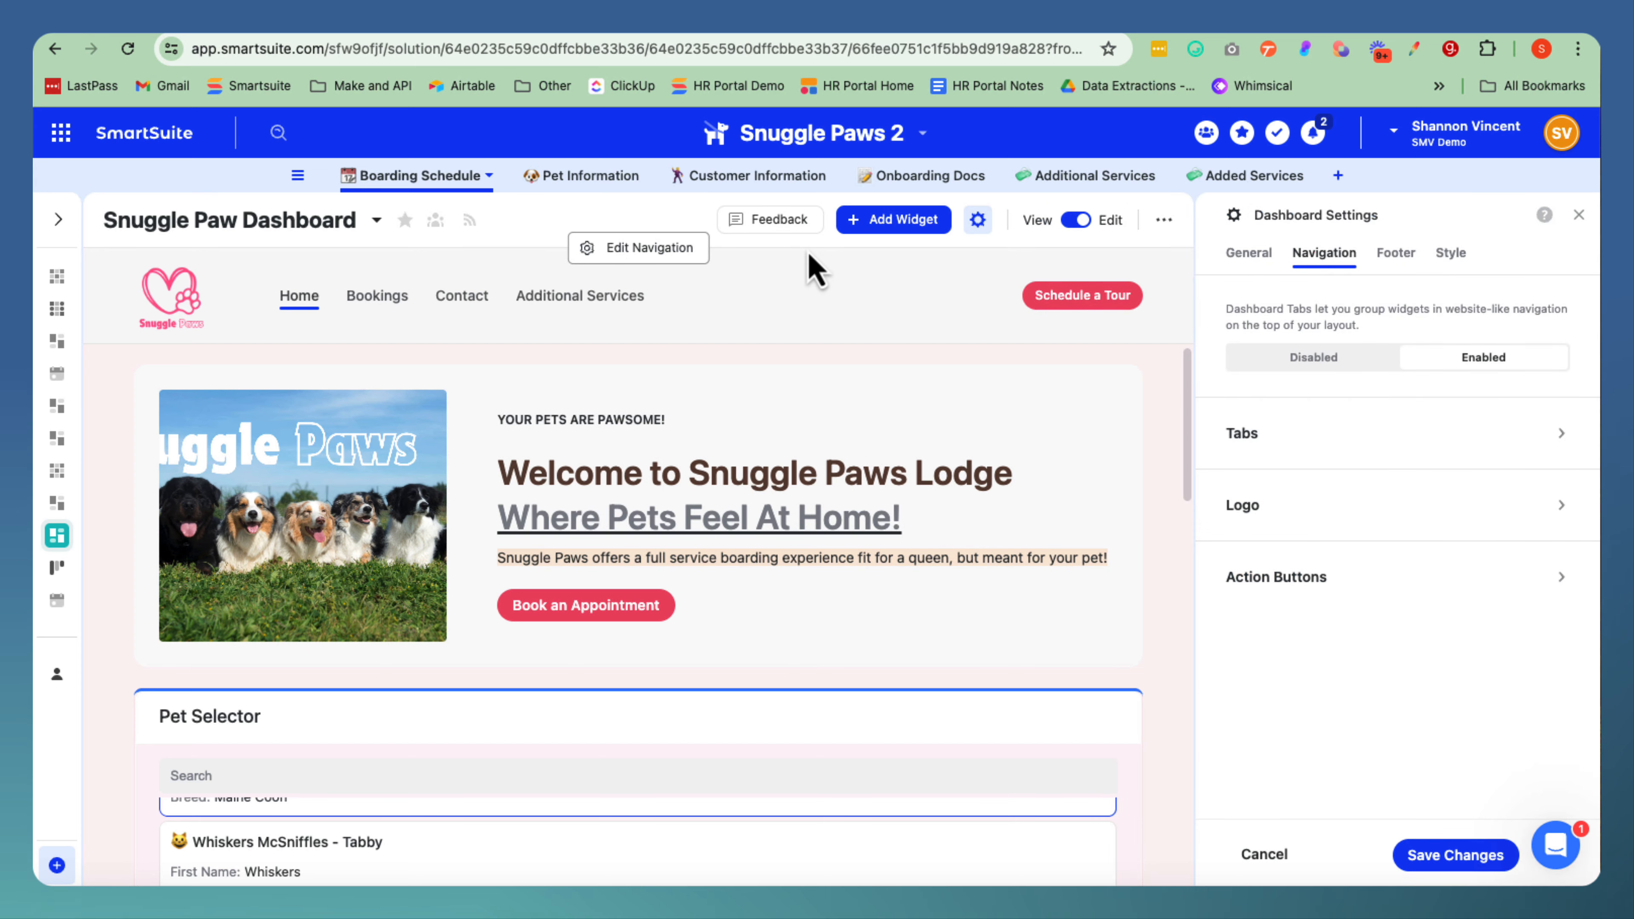
left_click(1251, 438)
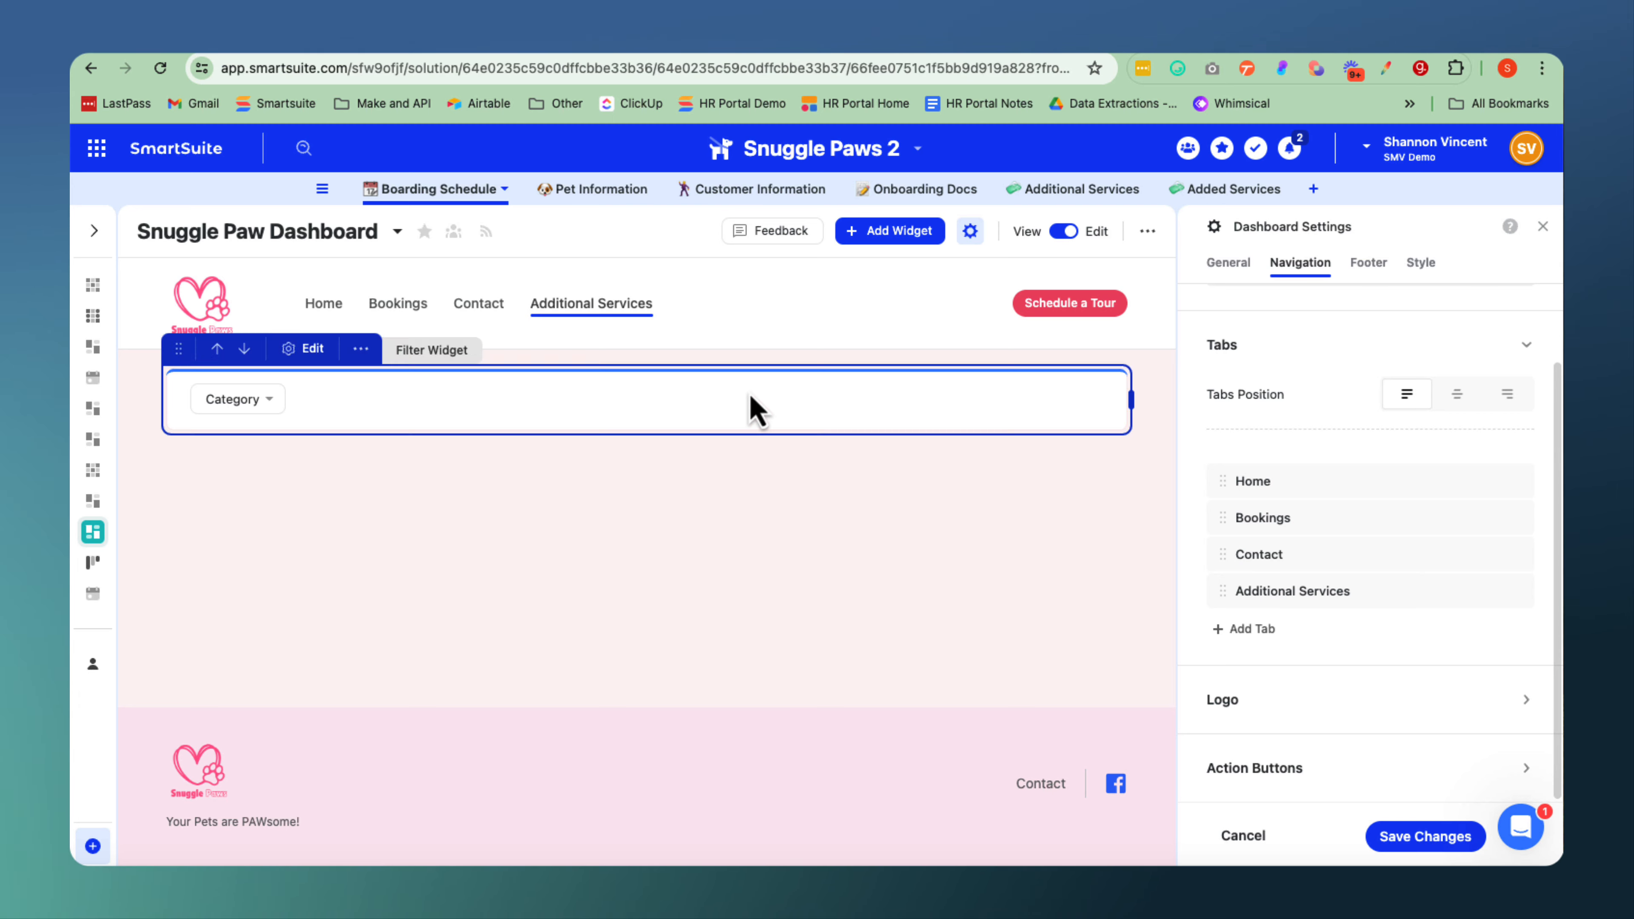
Browse the available view widgets and start a Grid View widget on the Additional Services page.
left_click(893, 236)
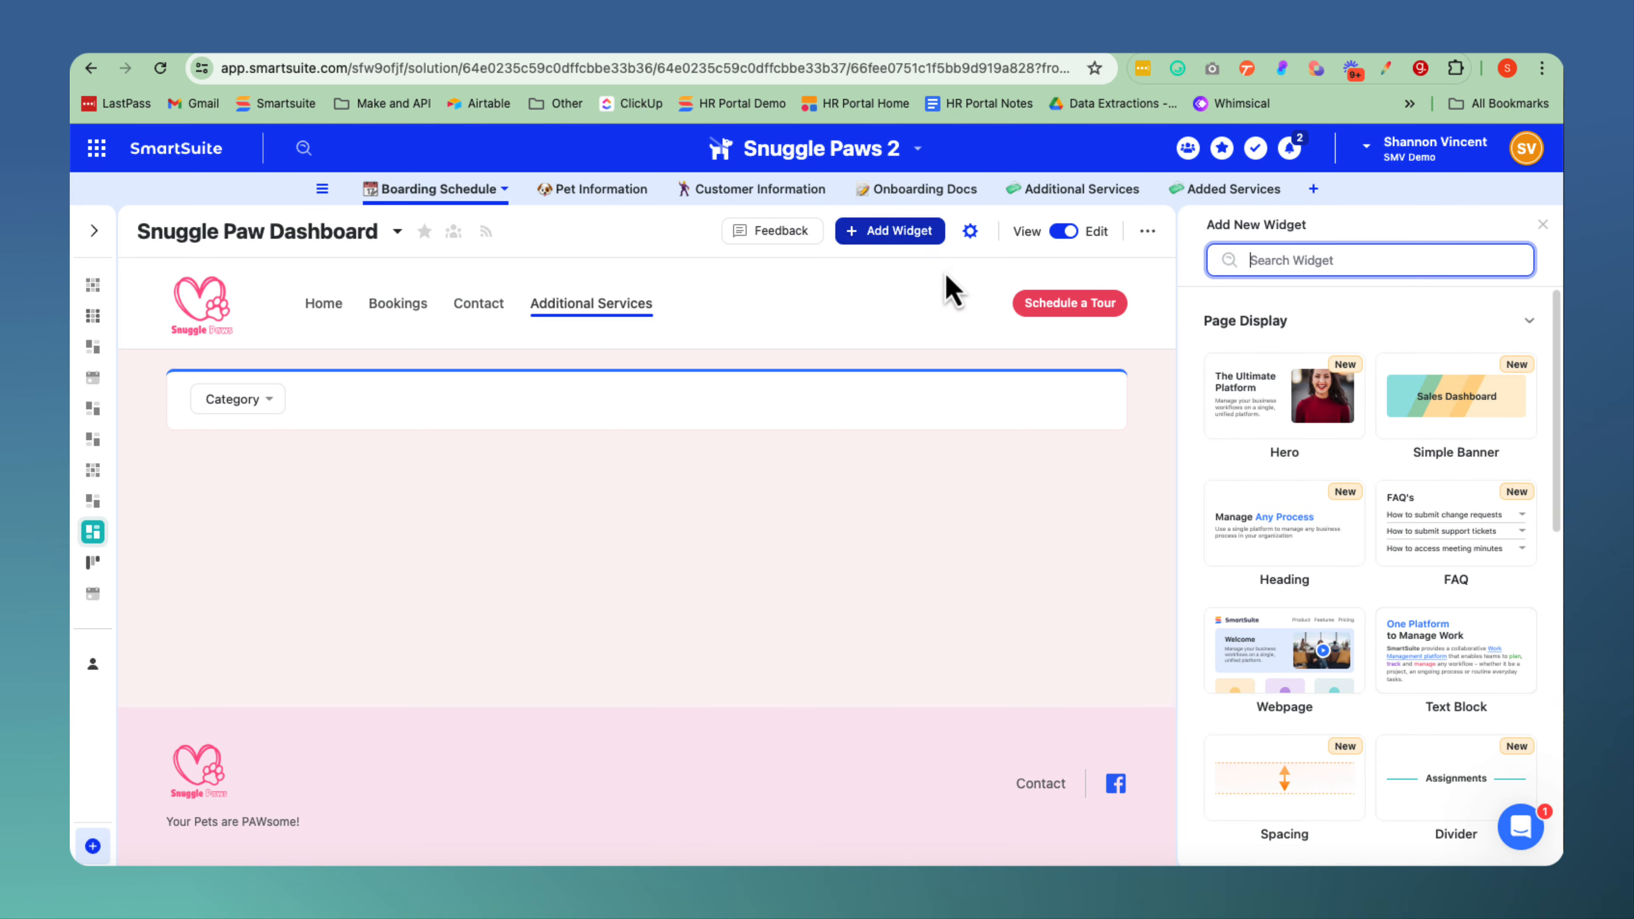
scroll(1325, 528, "down", 10)
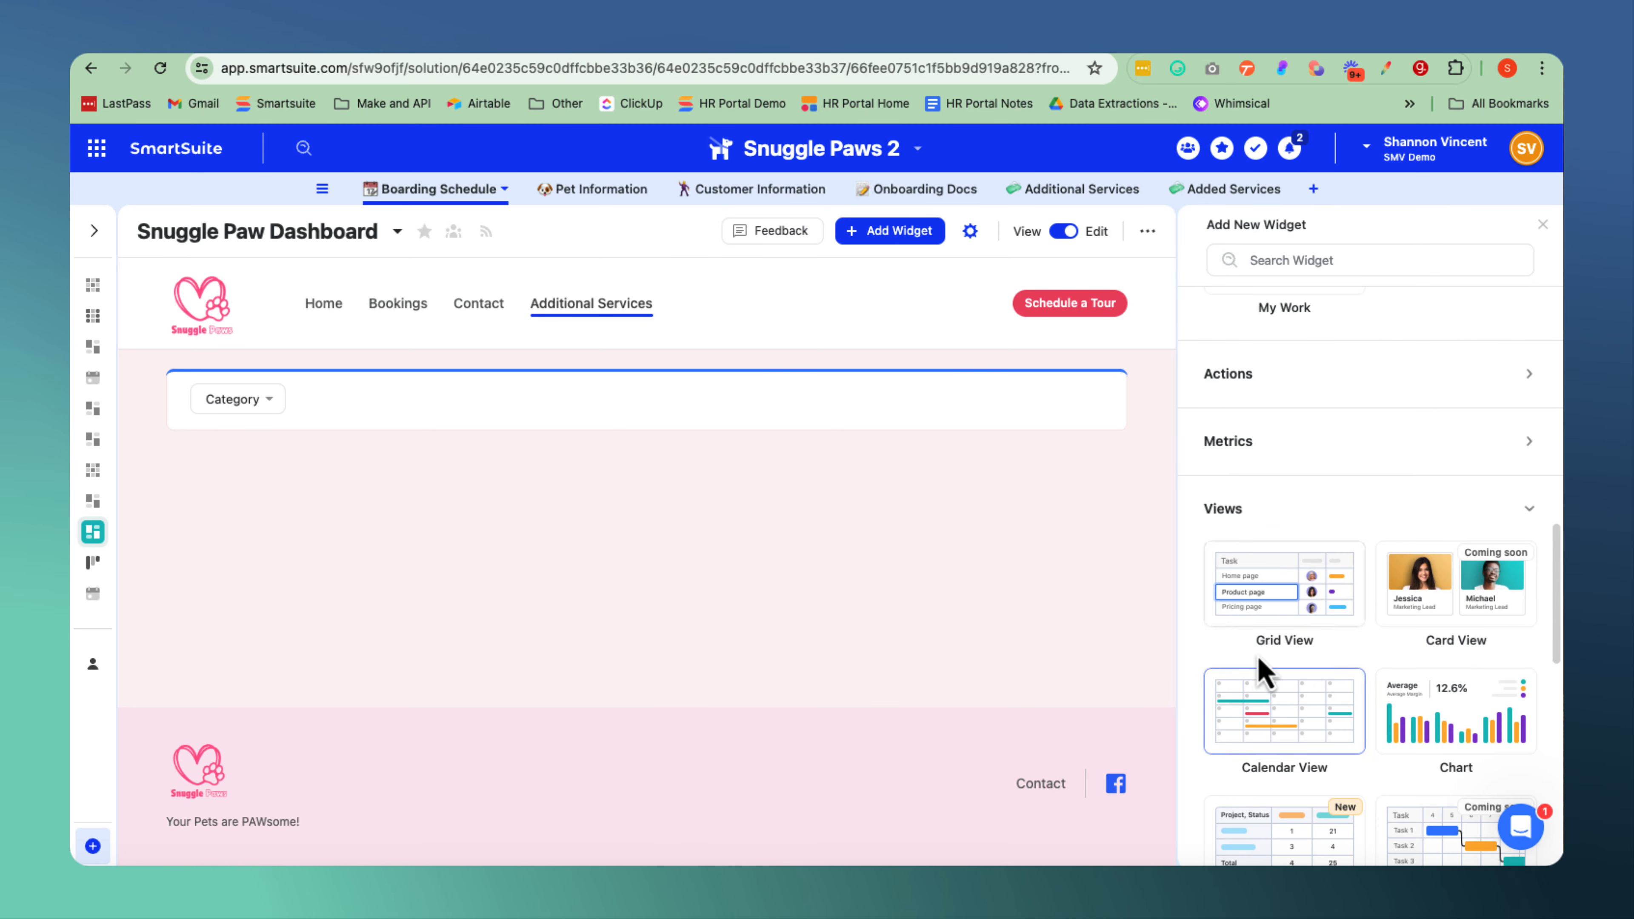
scroll(1273, 597, "down", 6)
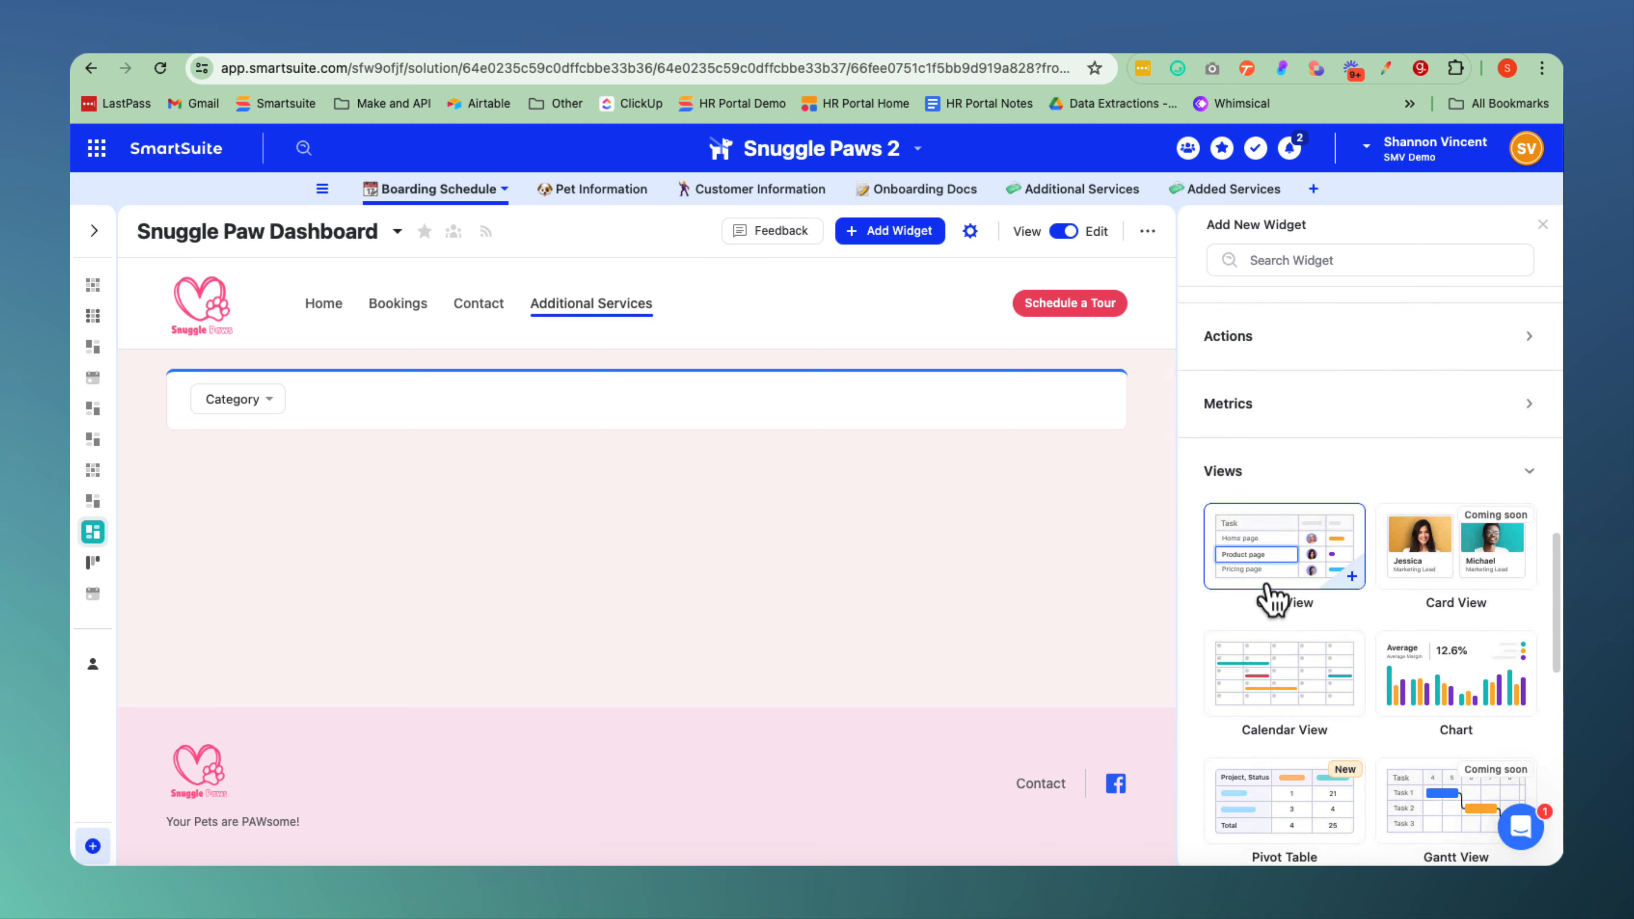
scroll(1271, 601, "up", 5)
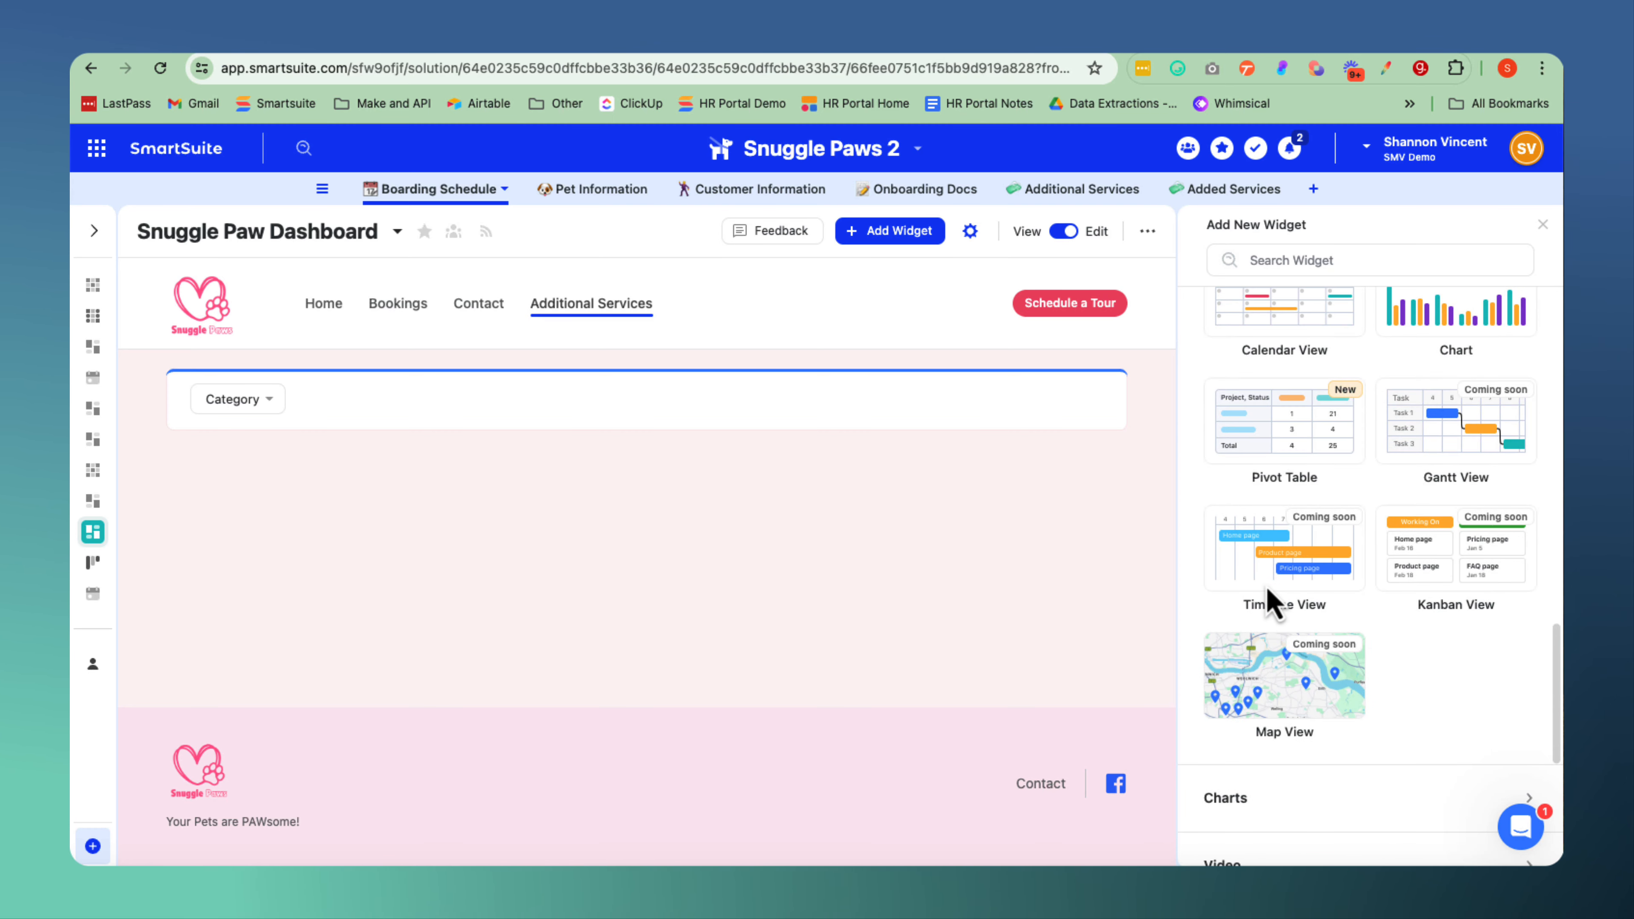
scroll(1271, 601, "up", 1)
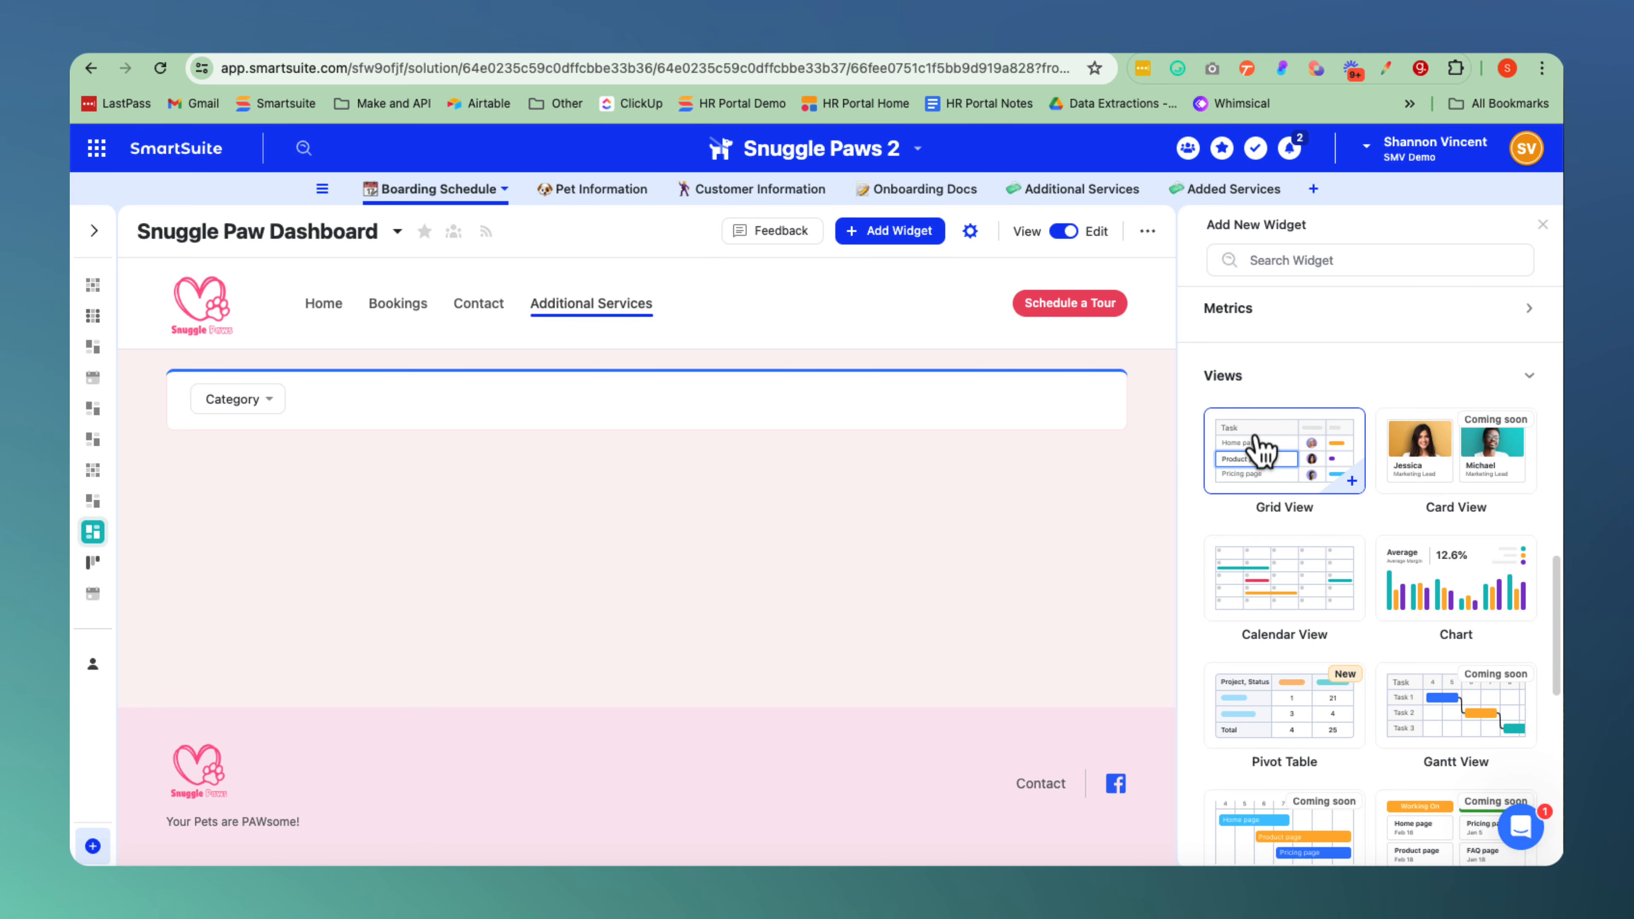
left_click(1261, 450)
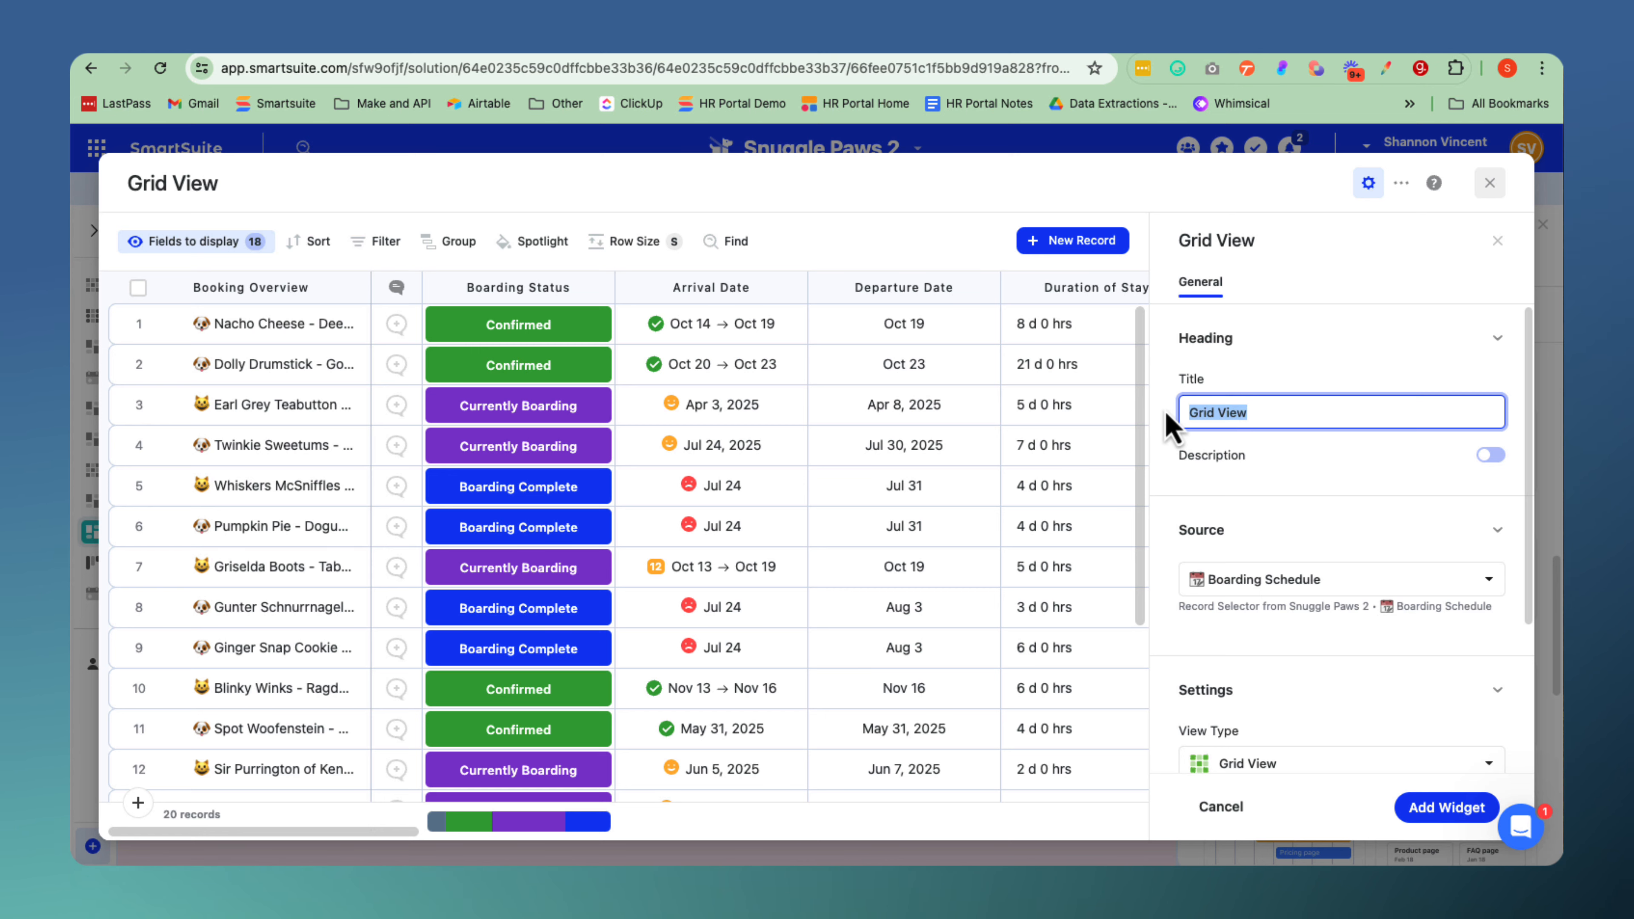
Title the grid "Additional Services" and set its source to the Additional Services table.
type("A")
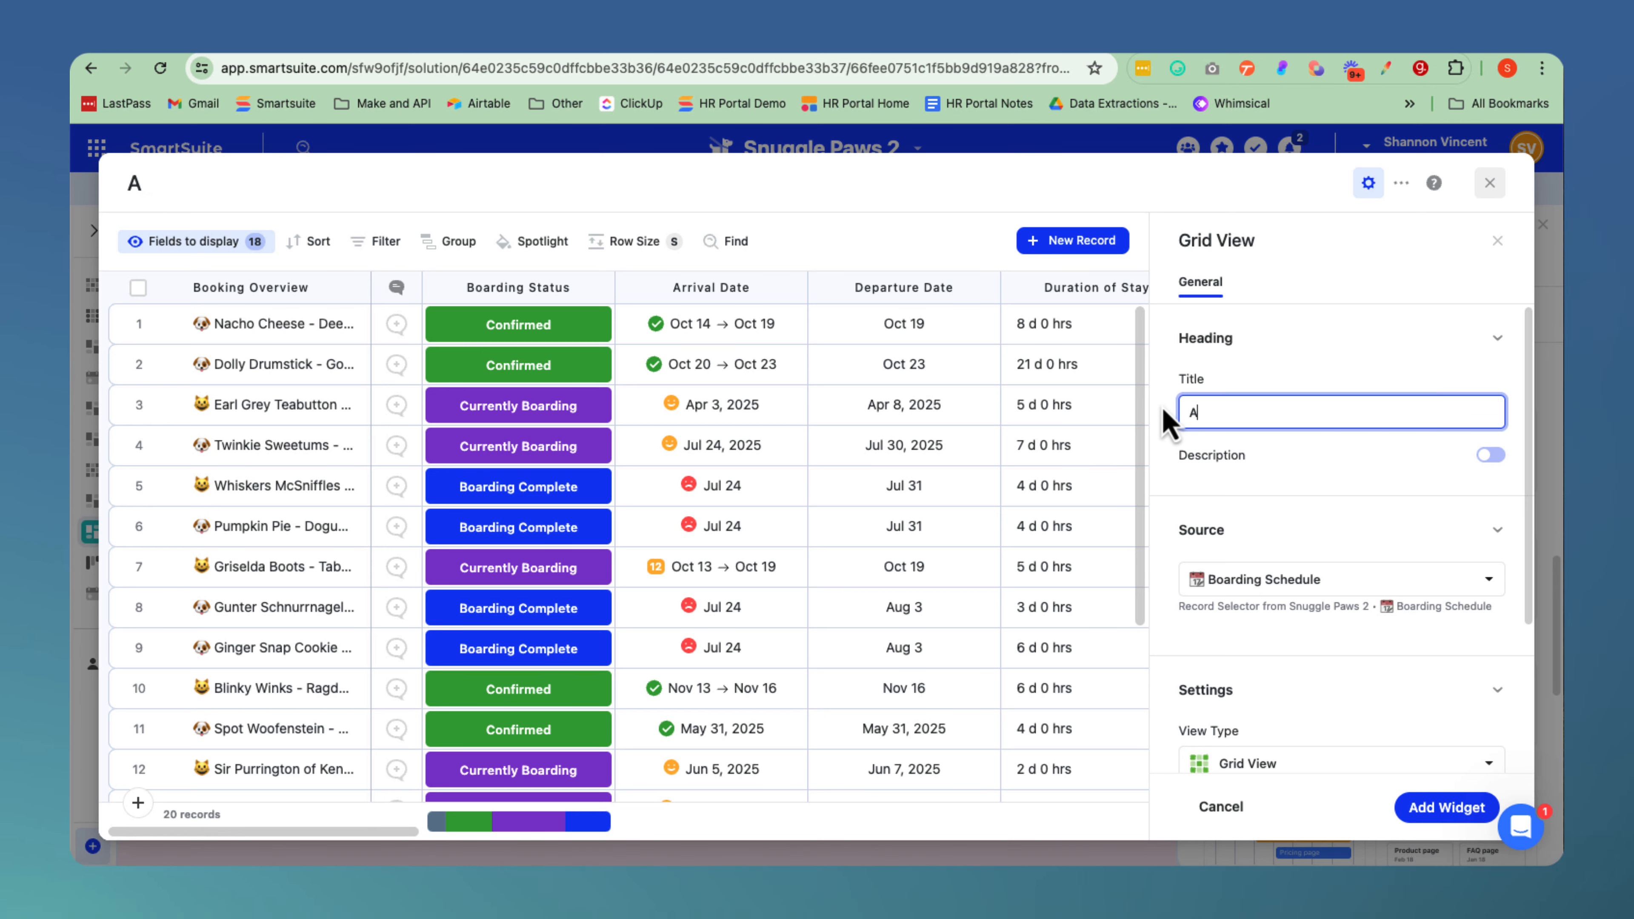
type("dditional")
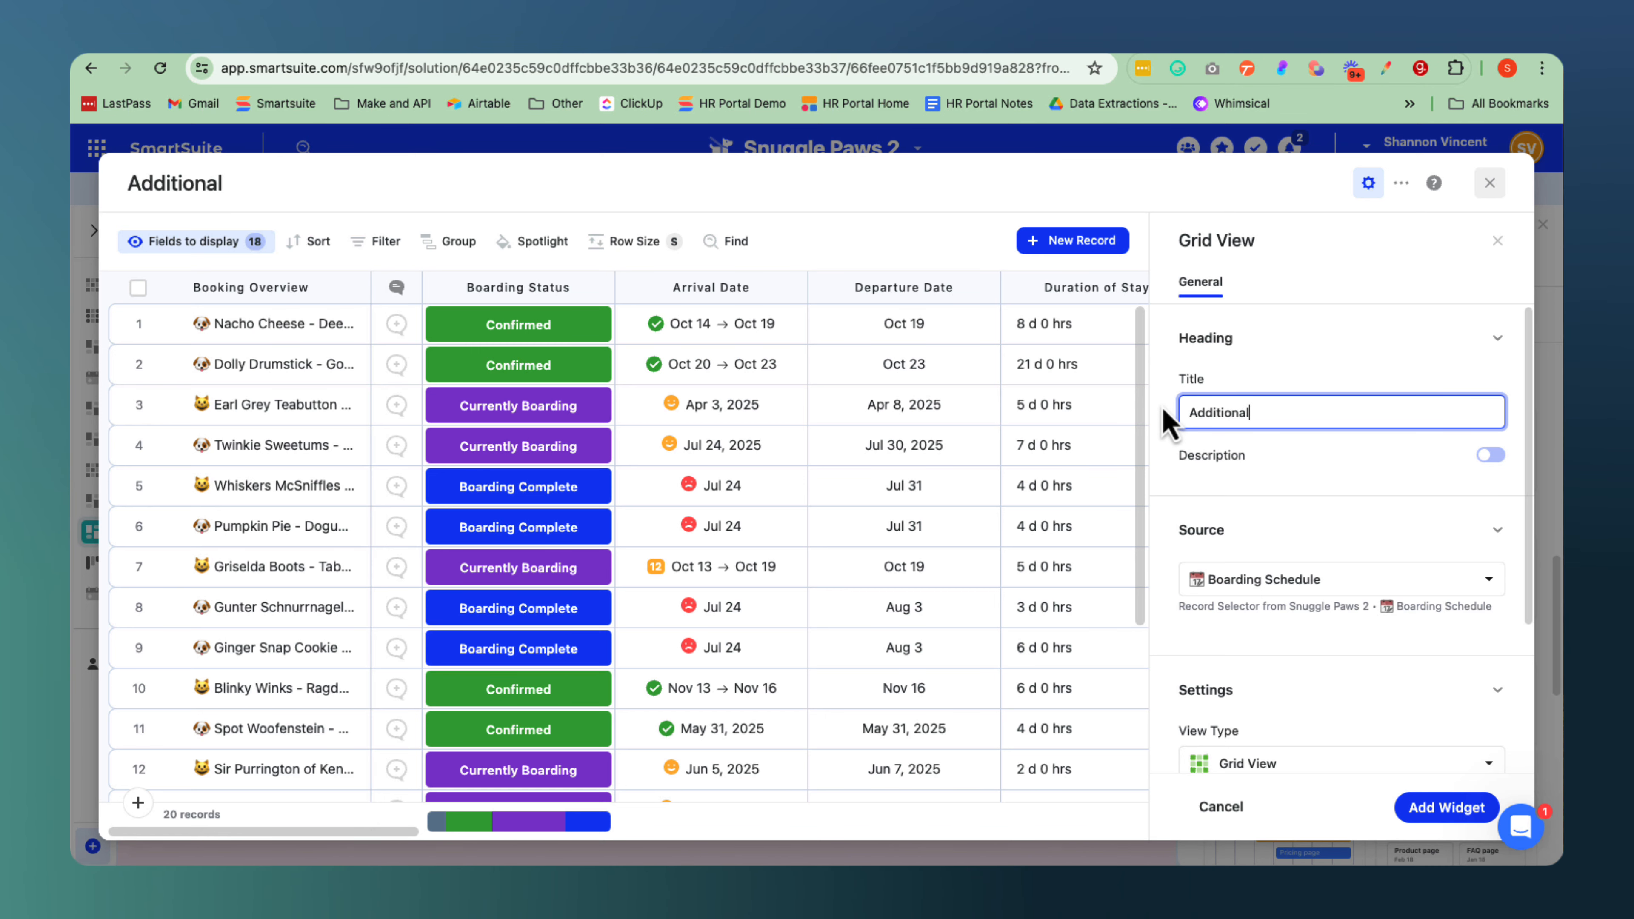
type(" Servic")
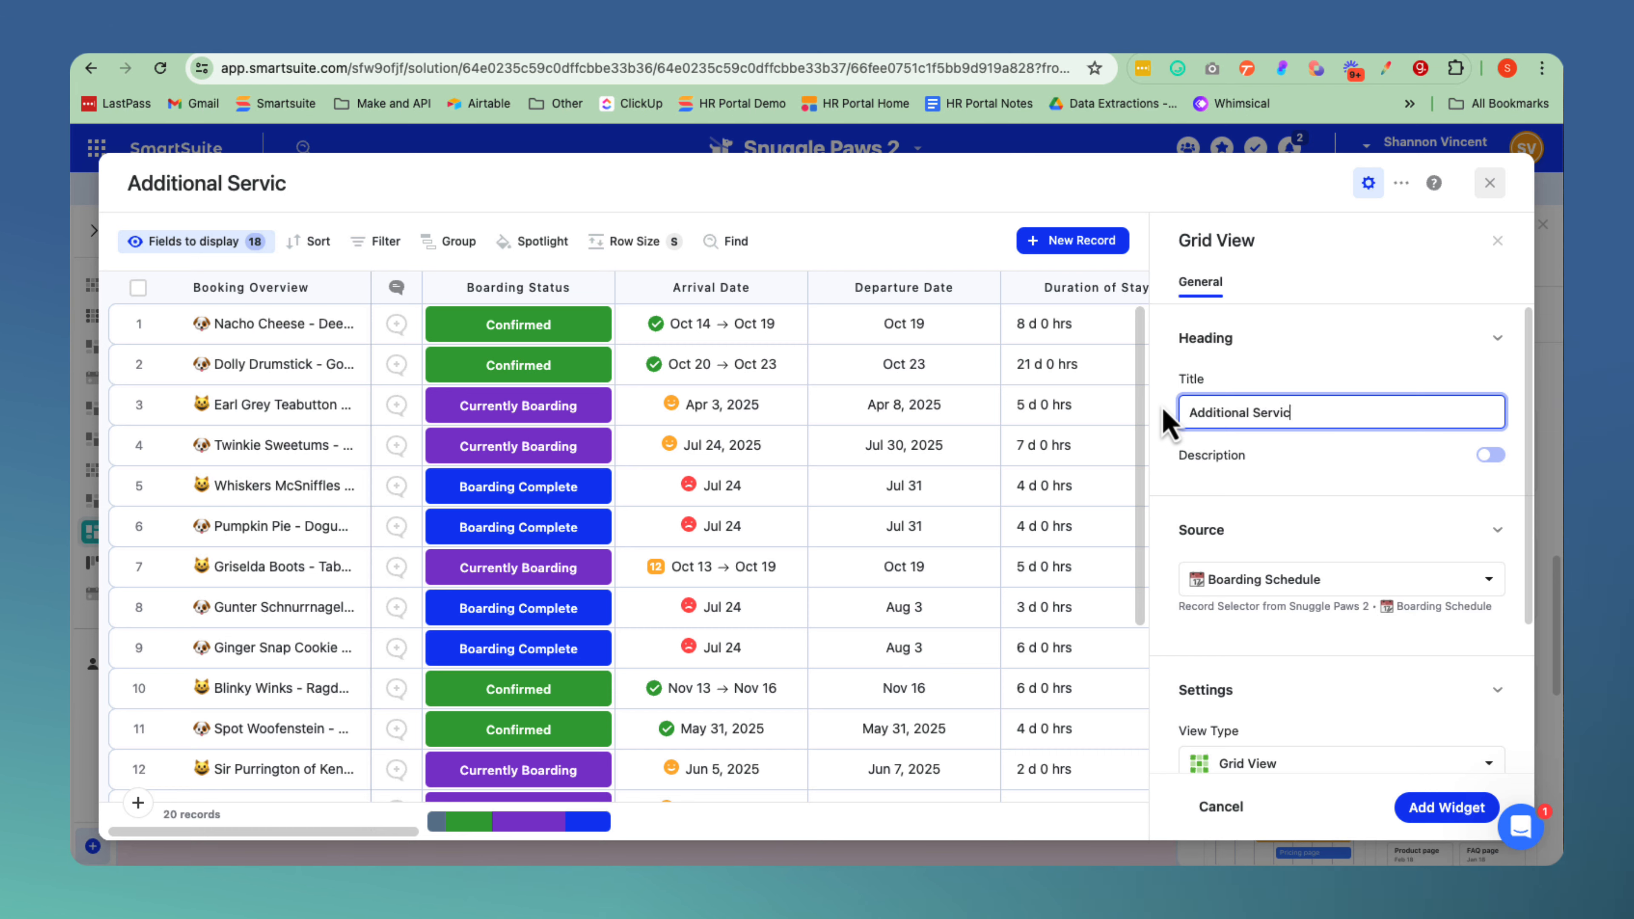
type("es")
left_click(1410, 579)
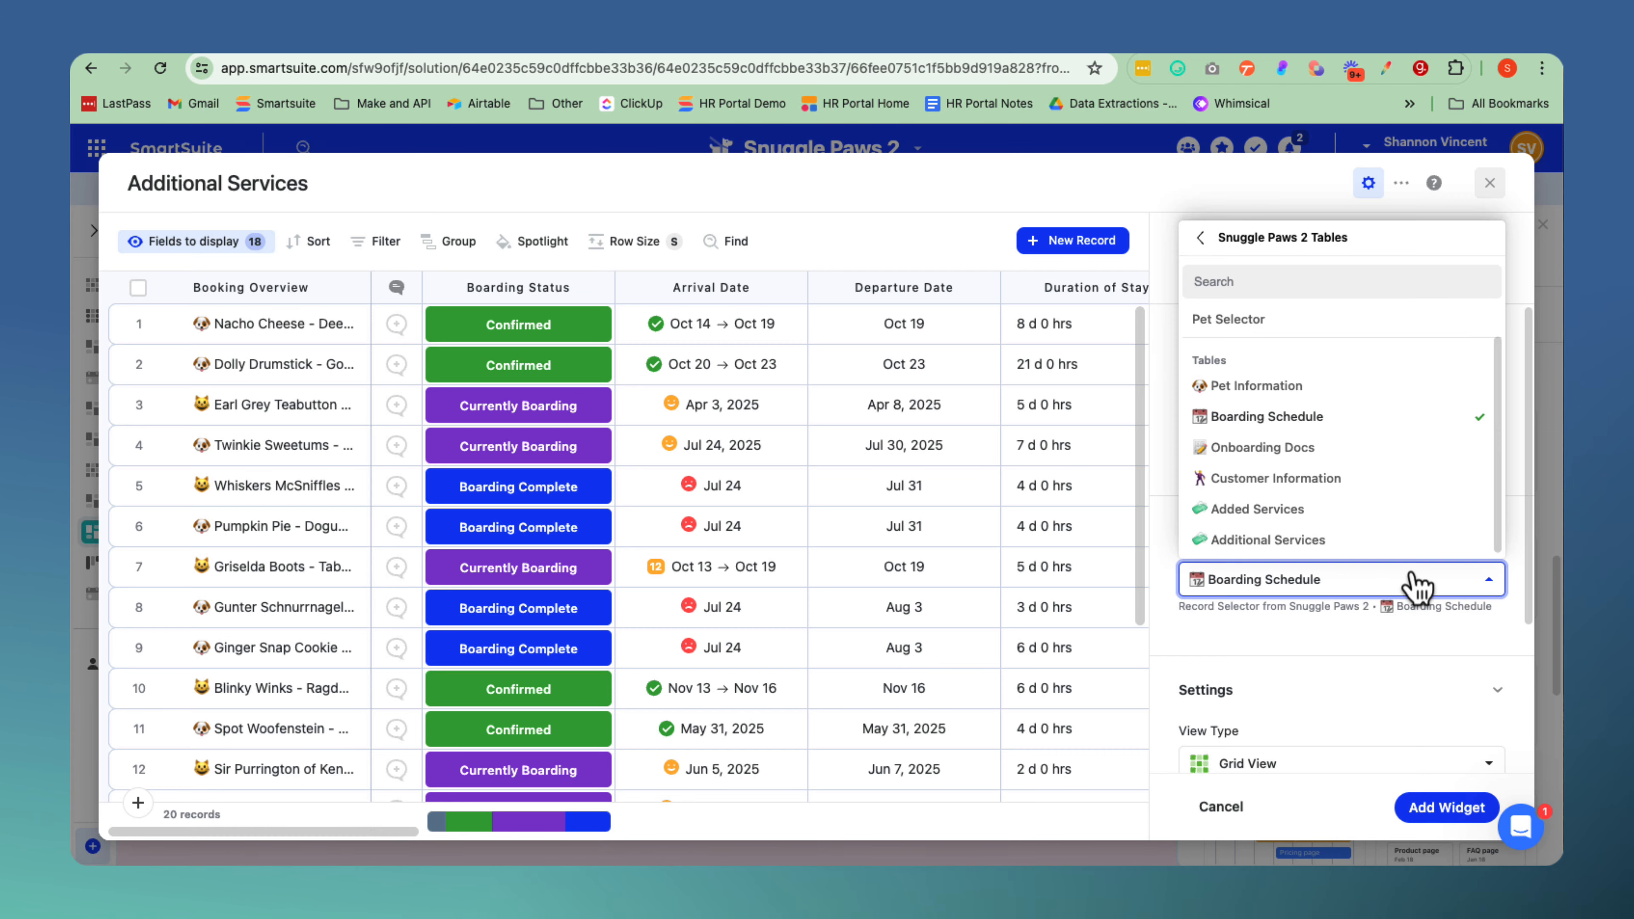
left_click(1317, 543)
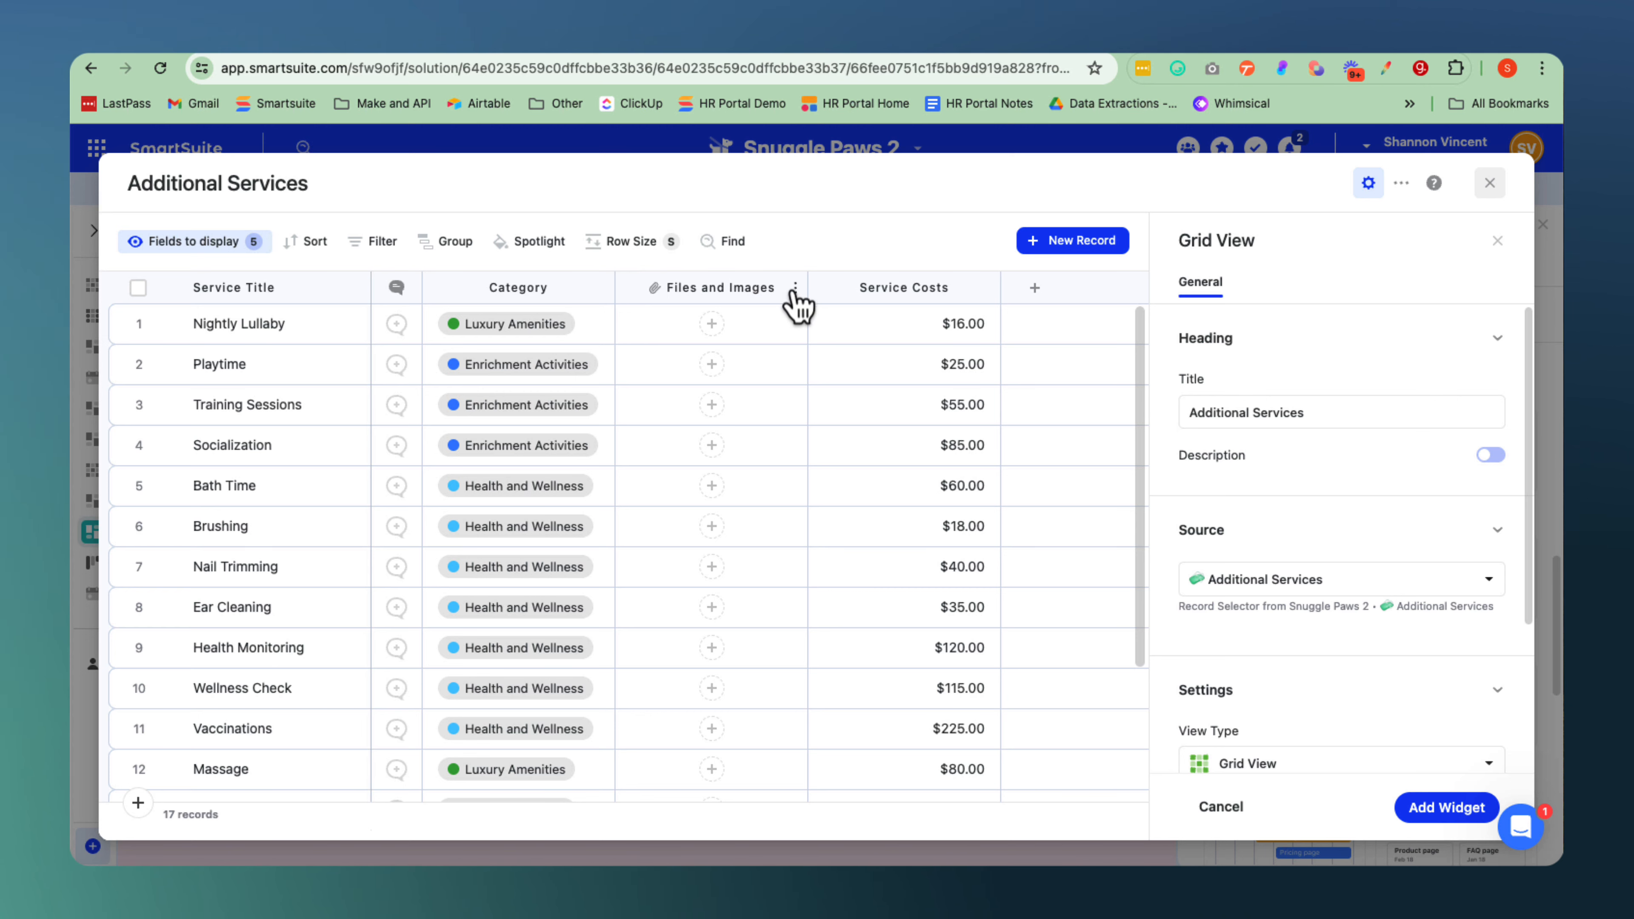
Remove the Files and Images field from the grid's display and turn off inline editing.
left_click(795, 290)
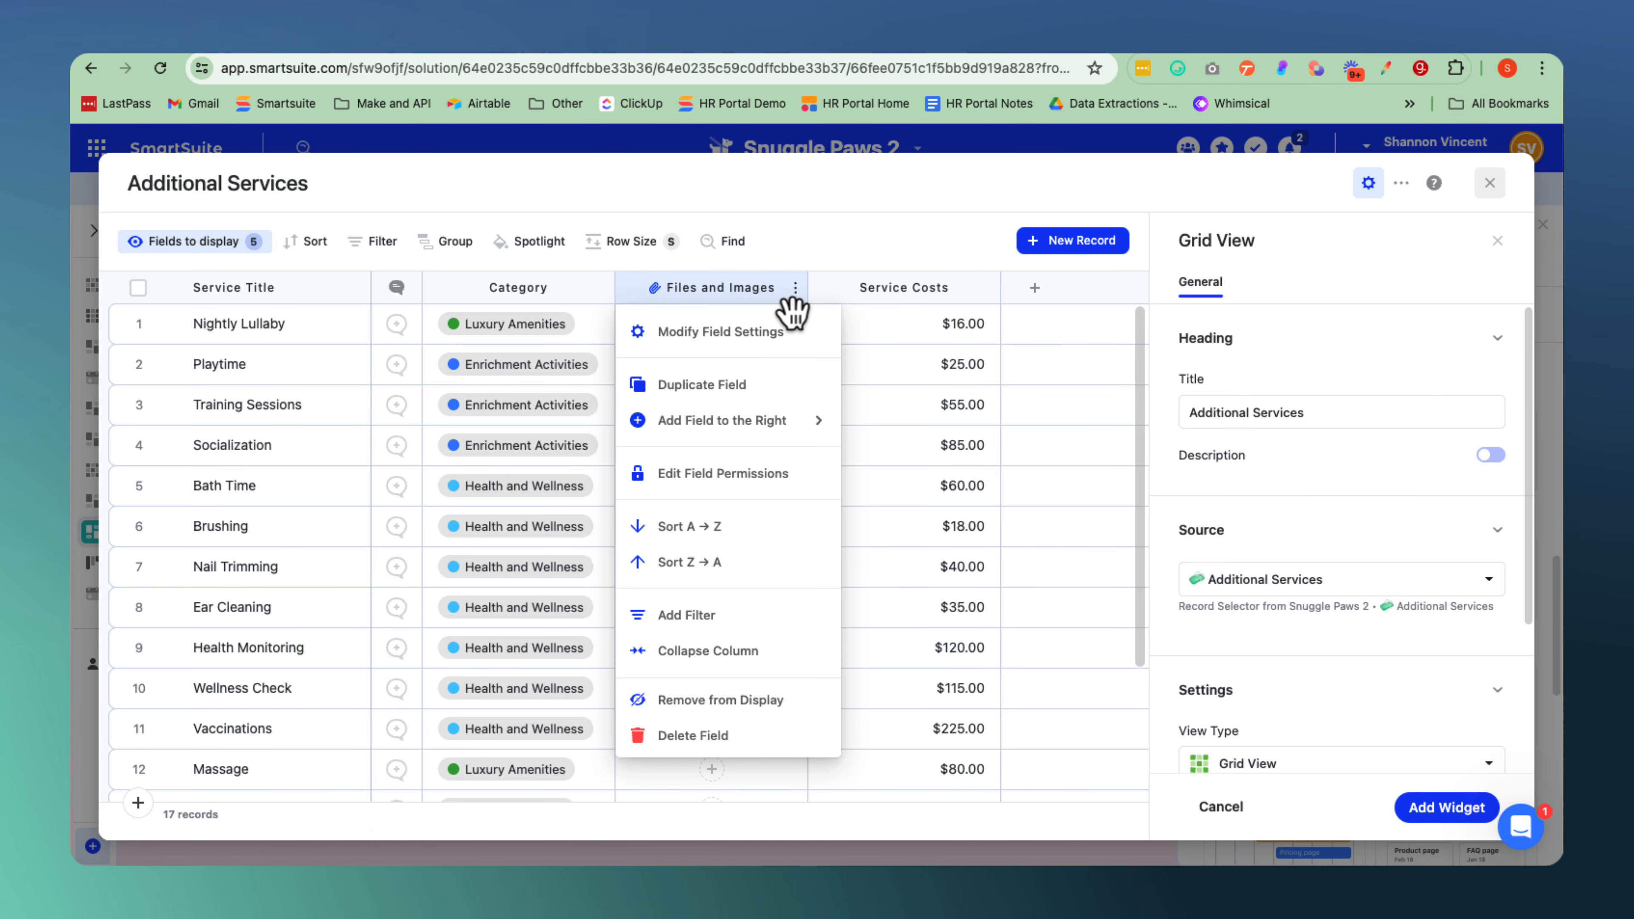
left_click(720, 700)
scroll(1338, 550, "down", 3)
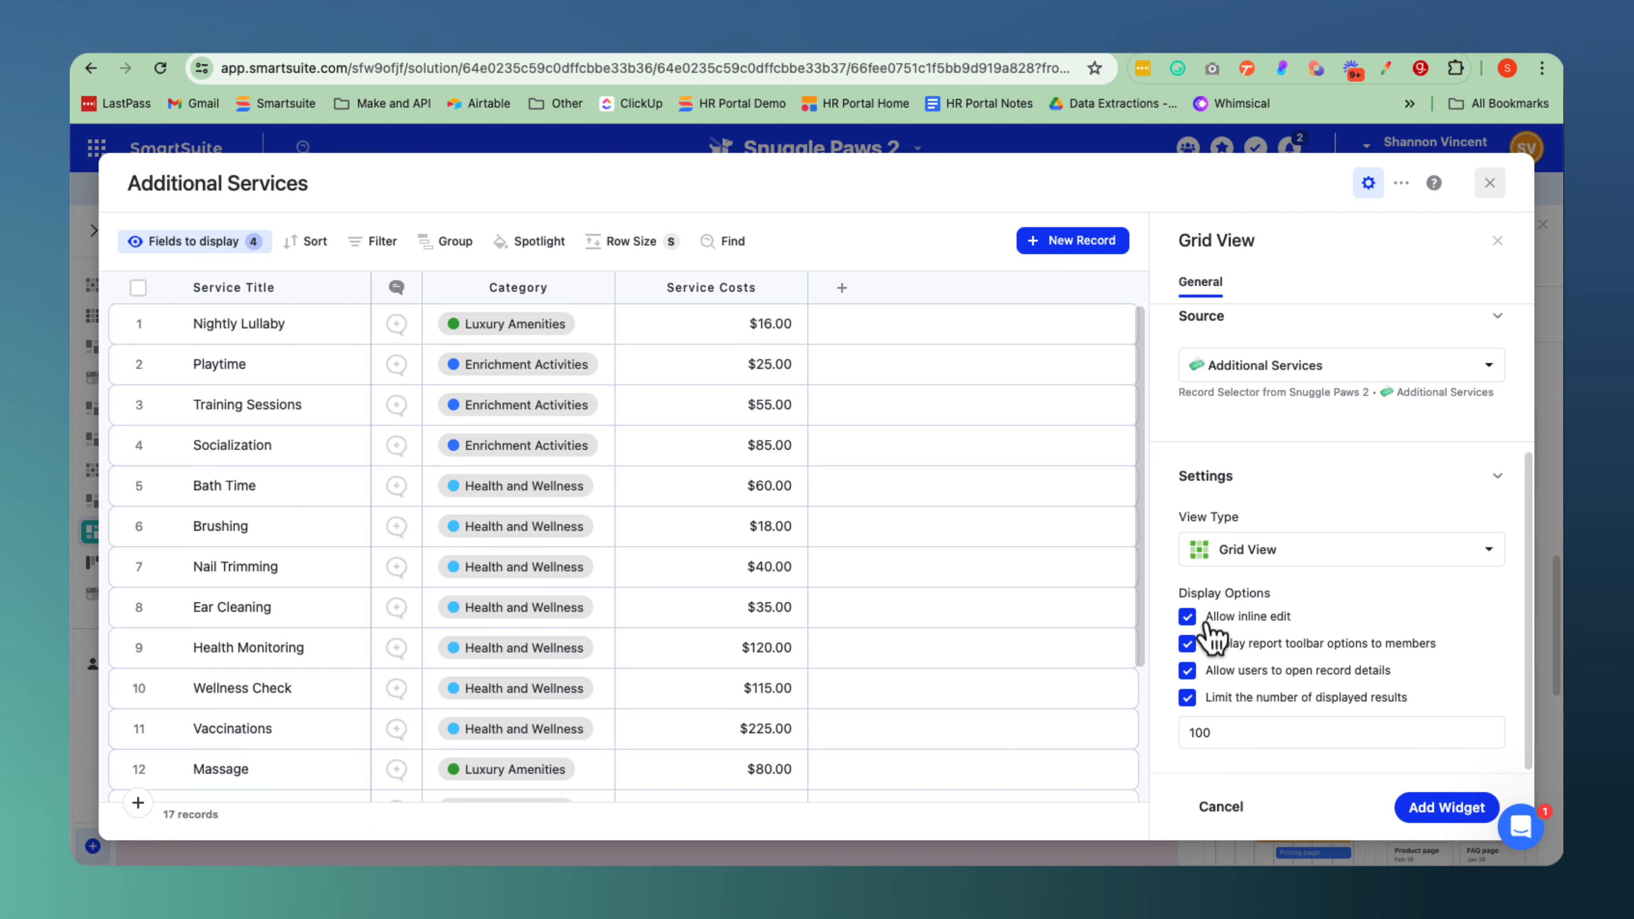
left_click(1199, 623)
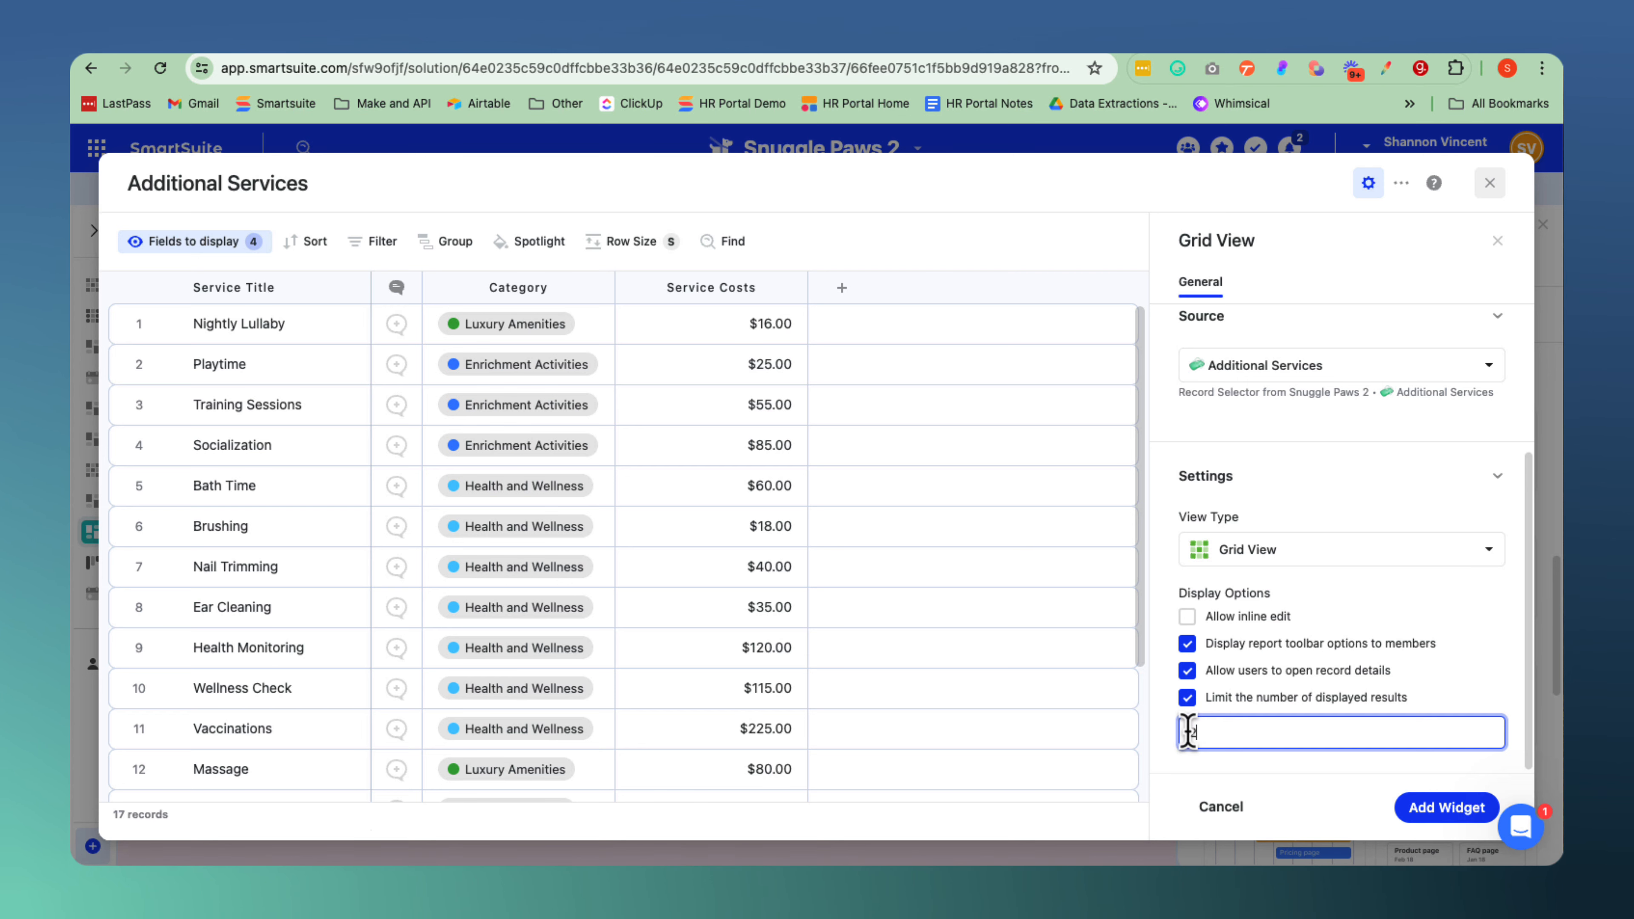
Add the Additional Services grid to the dashboard page and widen it enough to fit the Service Costs column.
left_click(1447, 808)
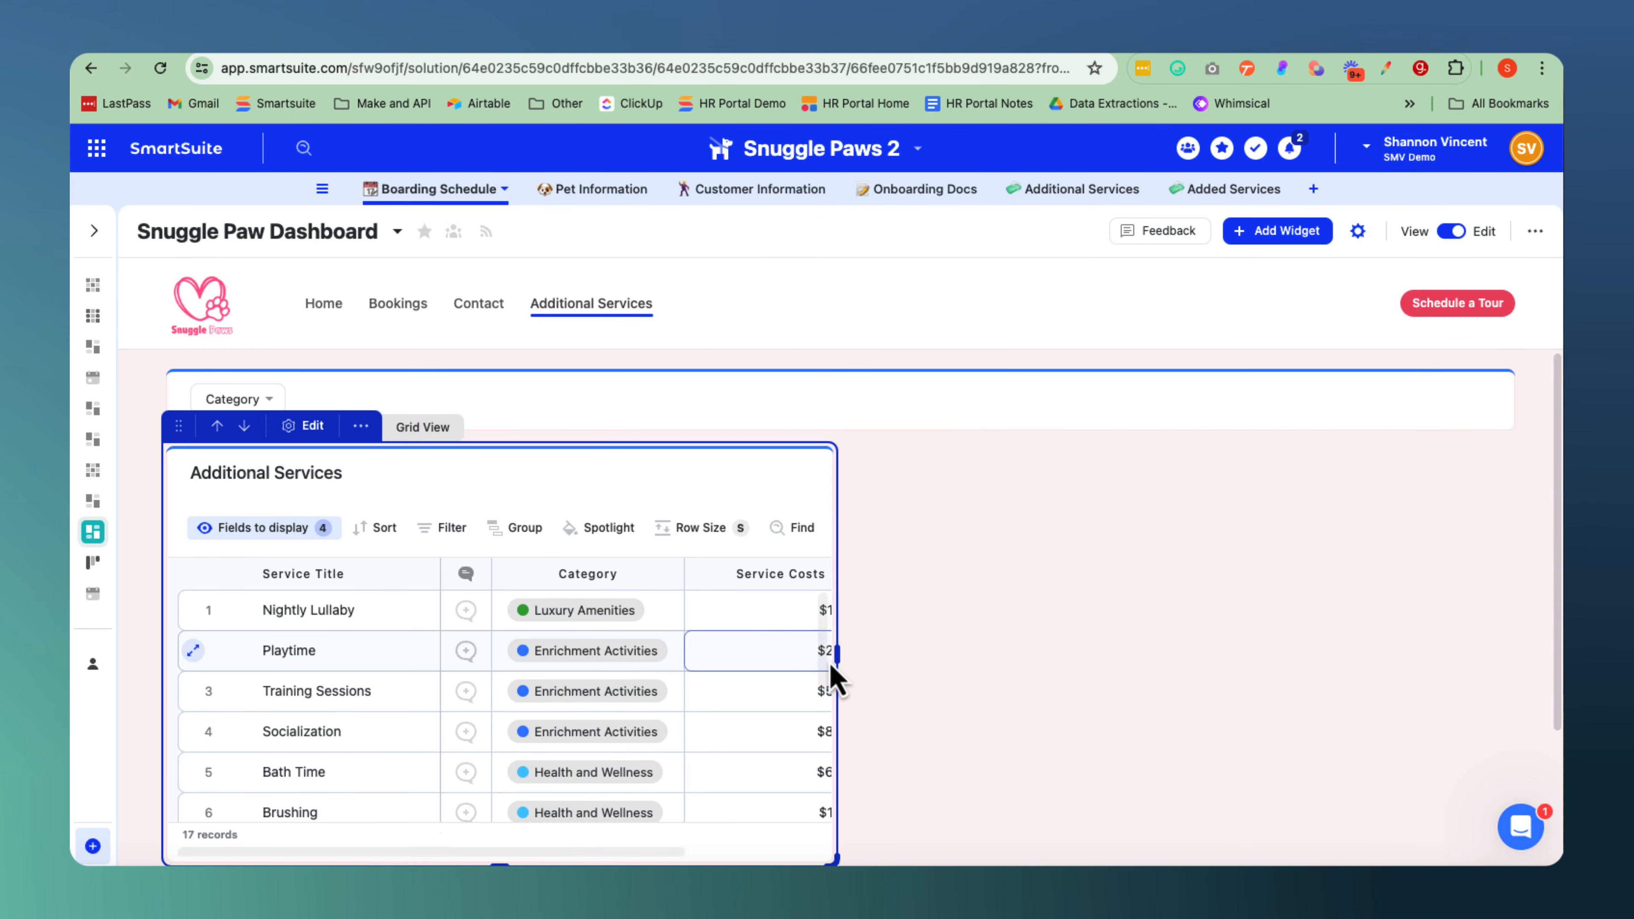
left_click_drag(835, 649, 1167, 602)
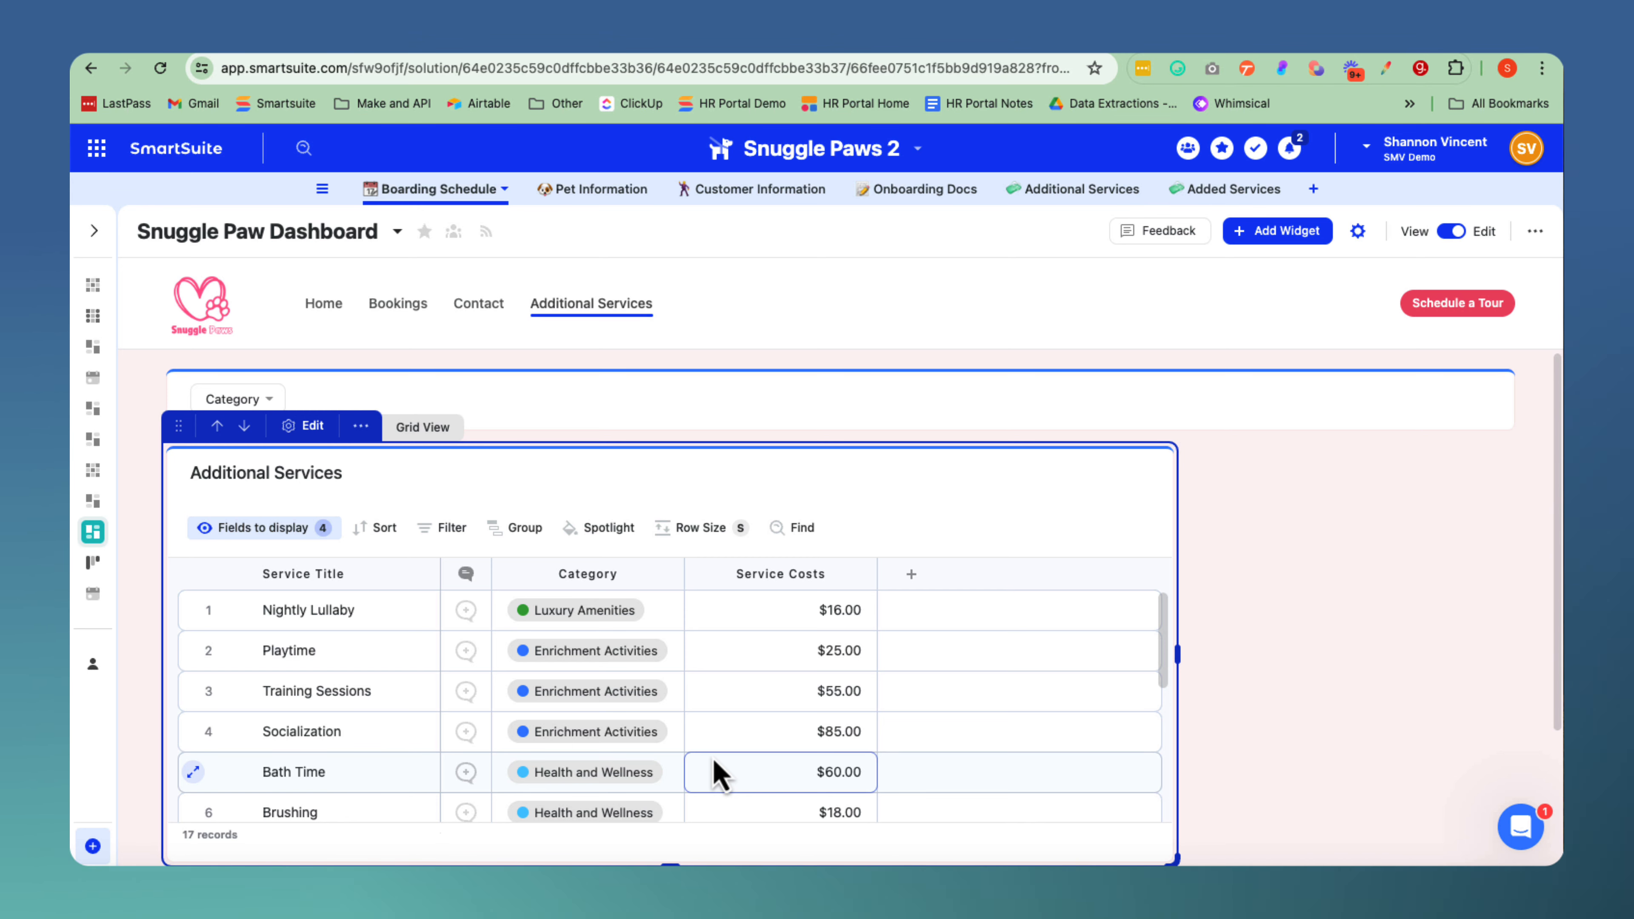
Start a Filter Widget on the Additional Services page and title it "Filter Services".
scroll(721, 772, "down", 2)
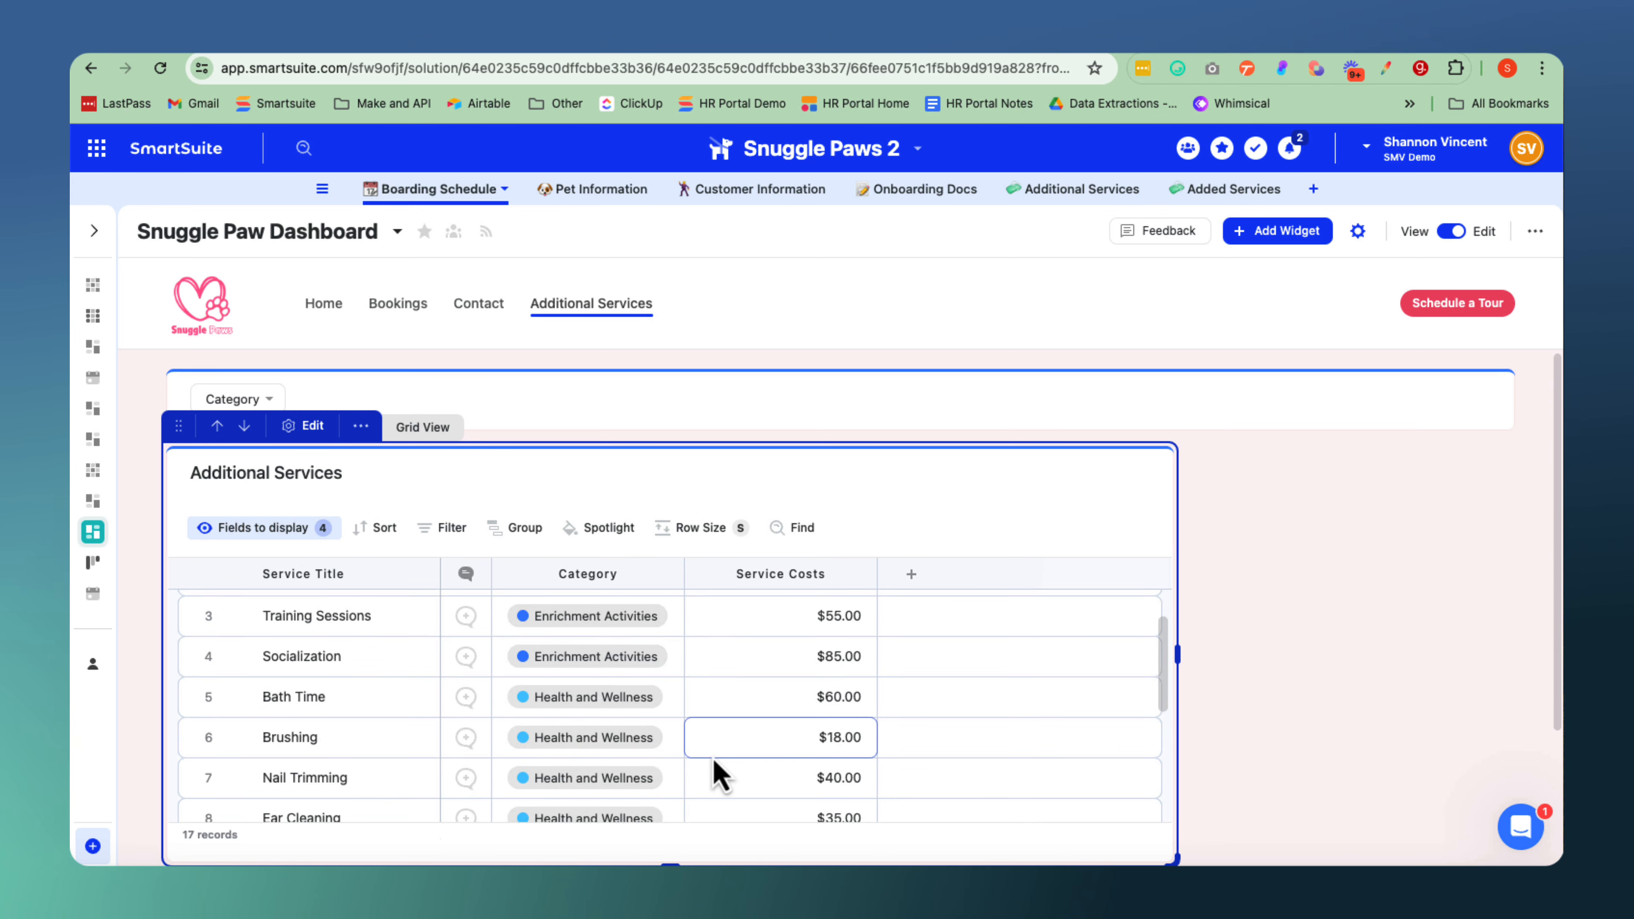
left_click(1284, 238)
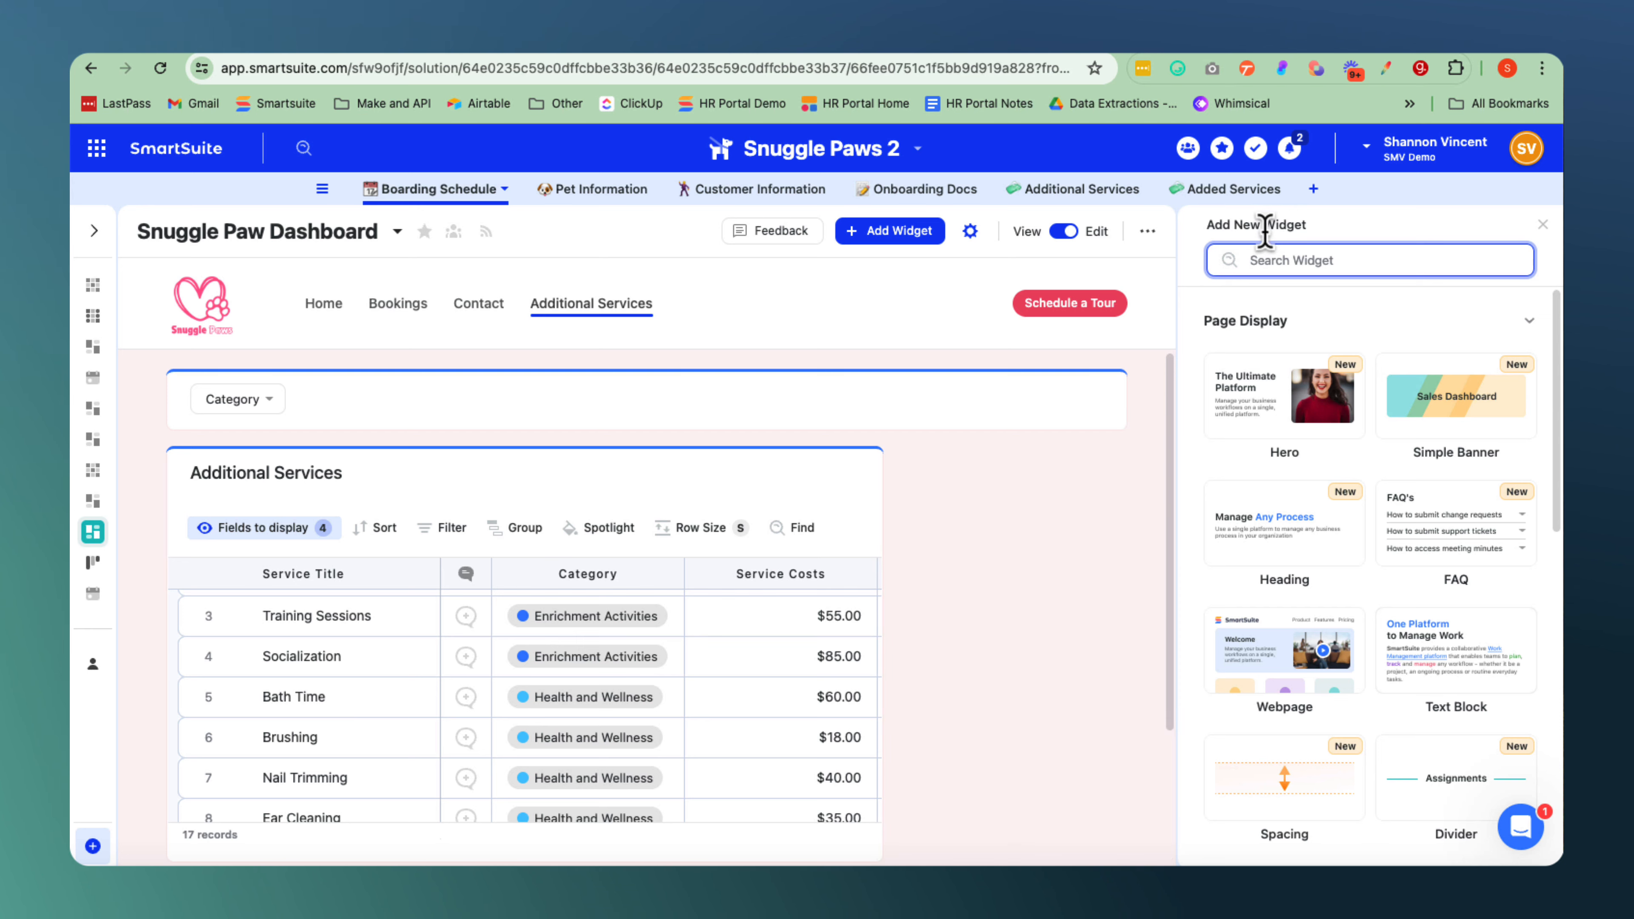
type("filter")
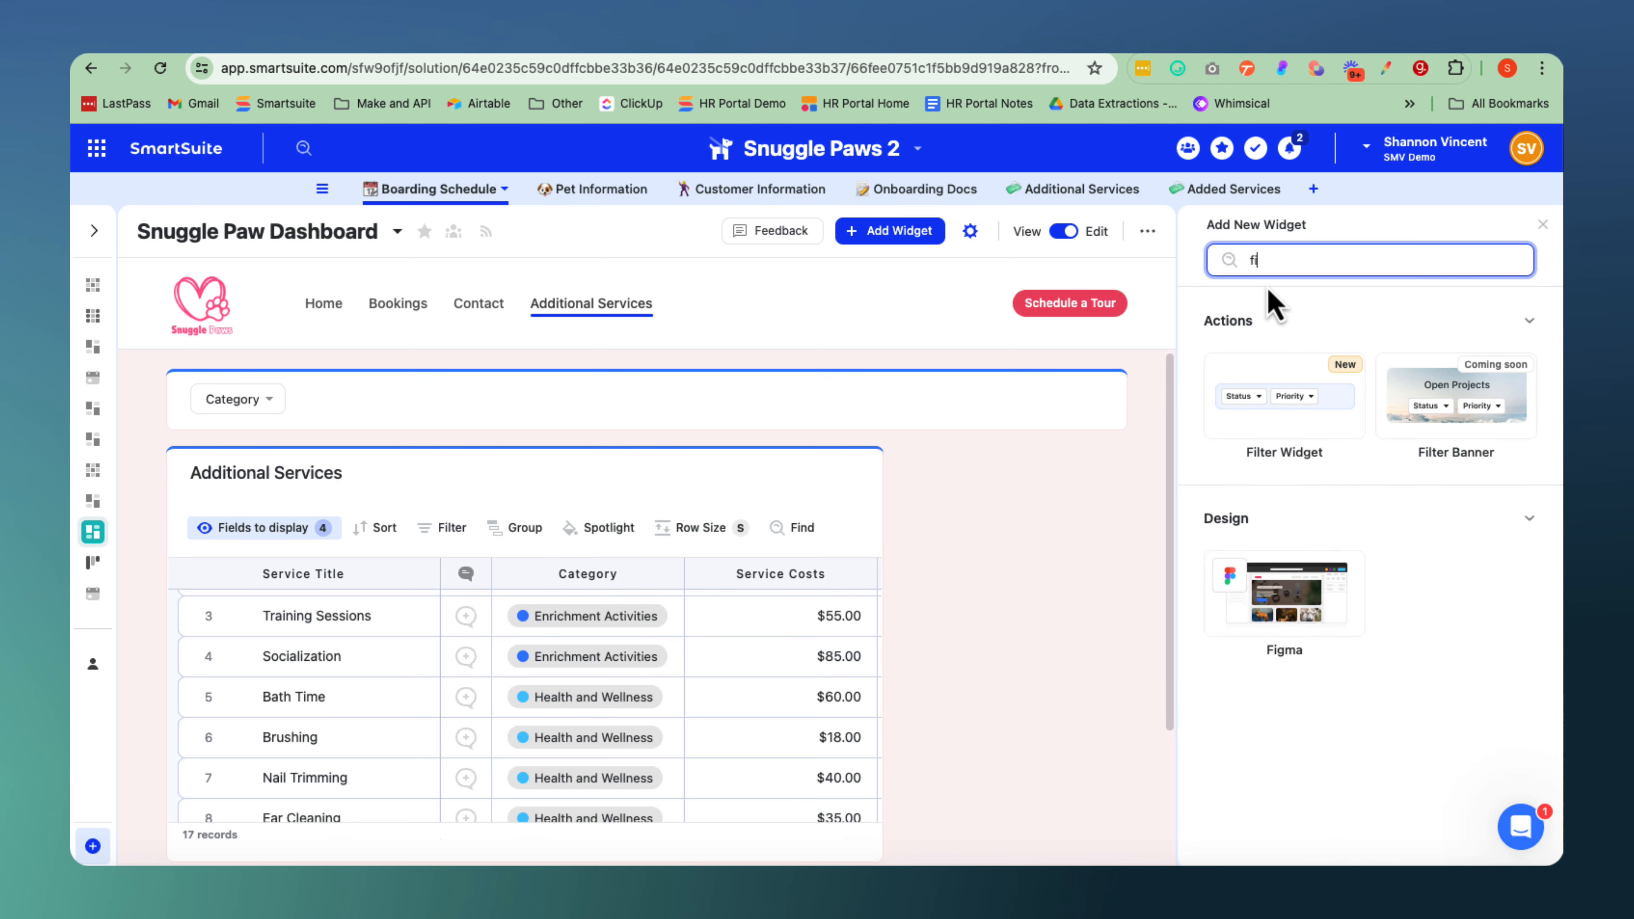
left_click(1271, 402)
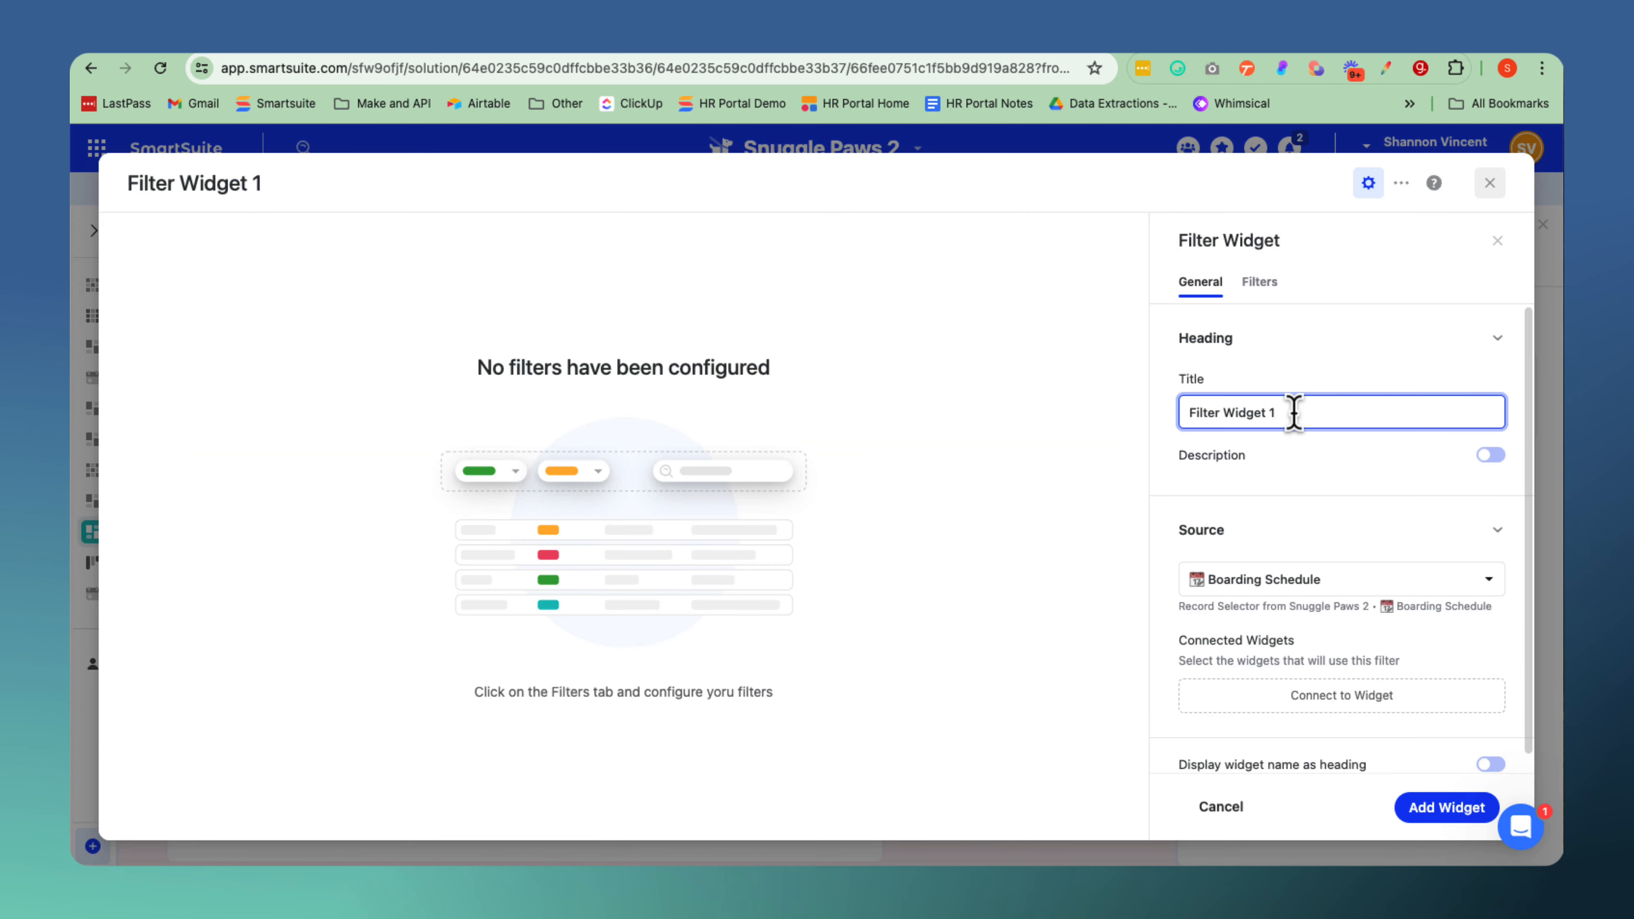
left_click_drag(1296, 413, 1227, 413)
type("Services")
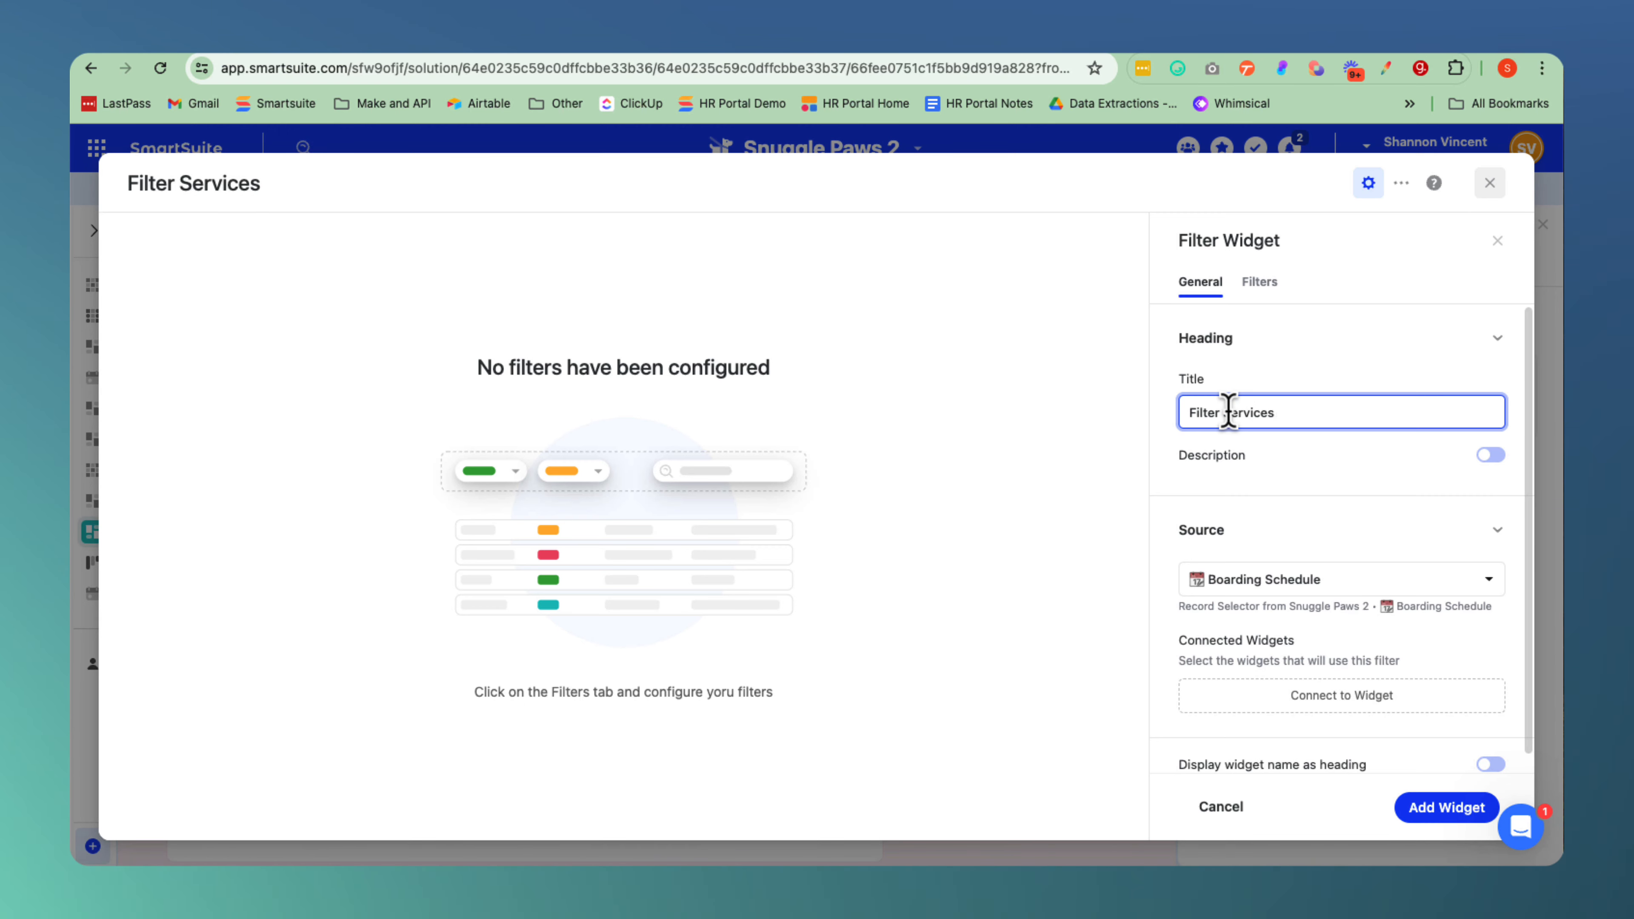
Set the filter widget's source to the Additional Services table and connect it to the Additional Services grid.
left_click(1283, 583)
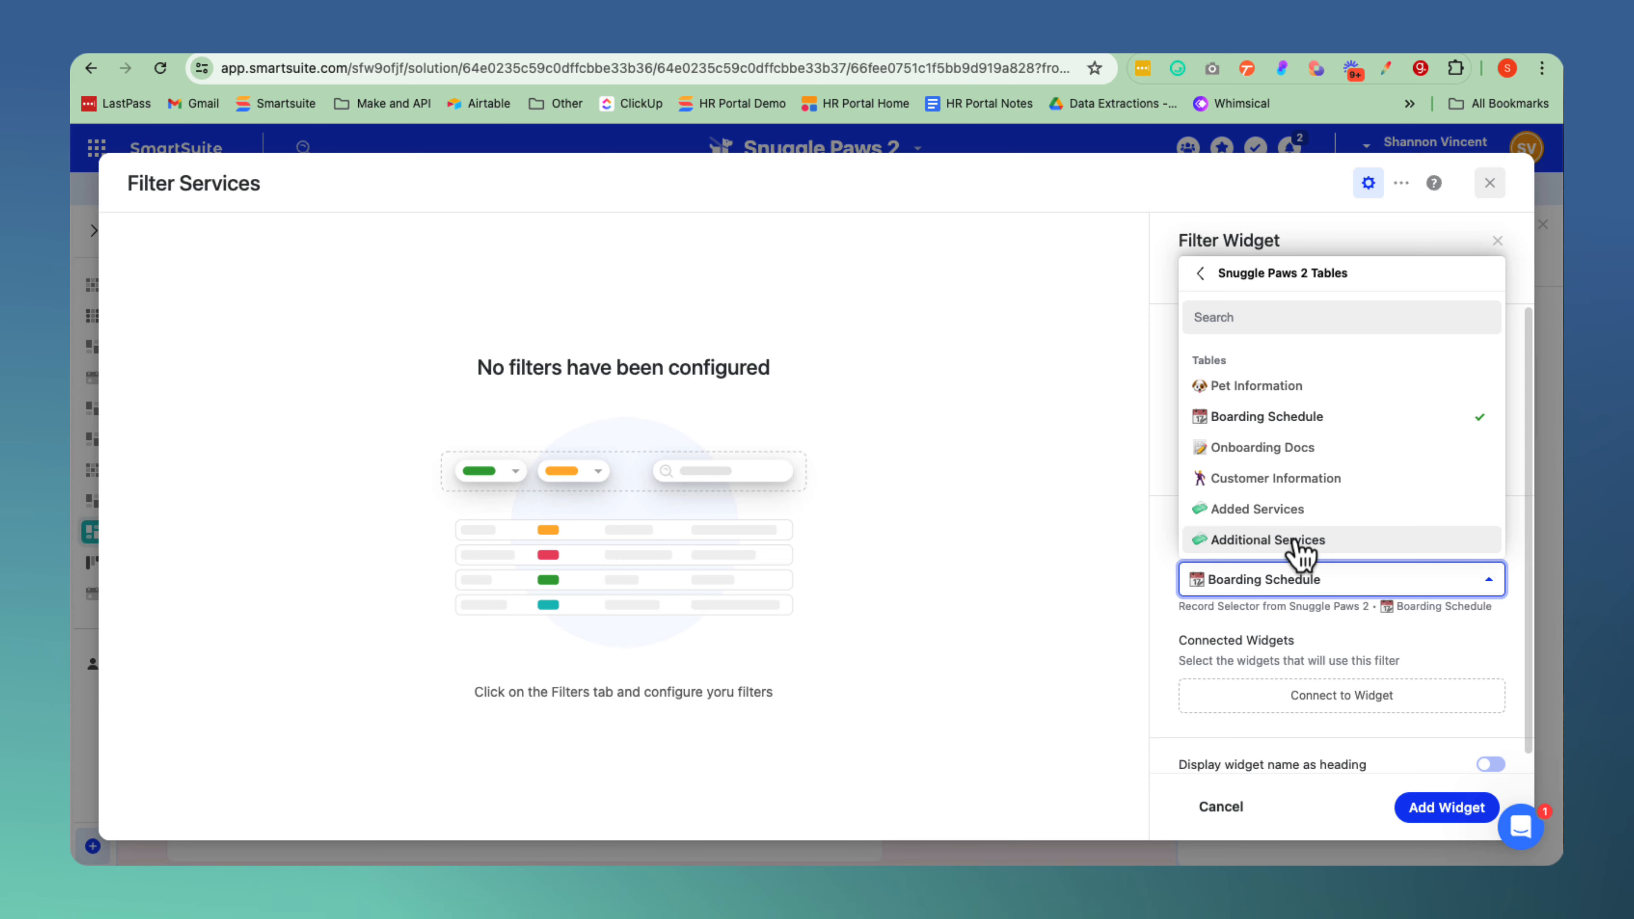
left_click(1299, 542)
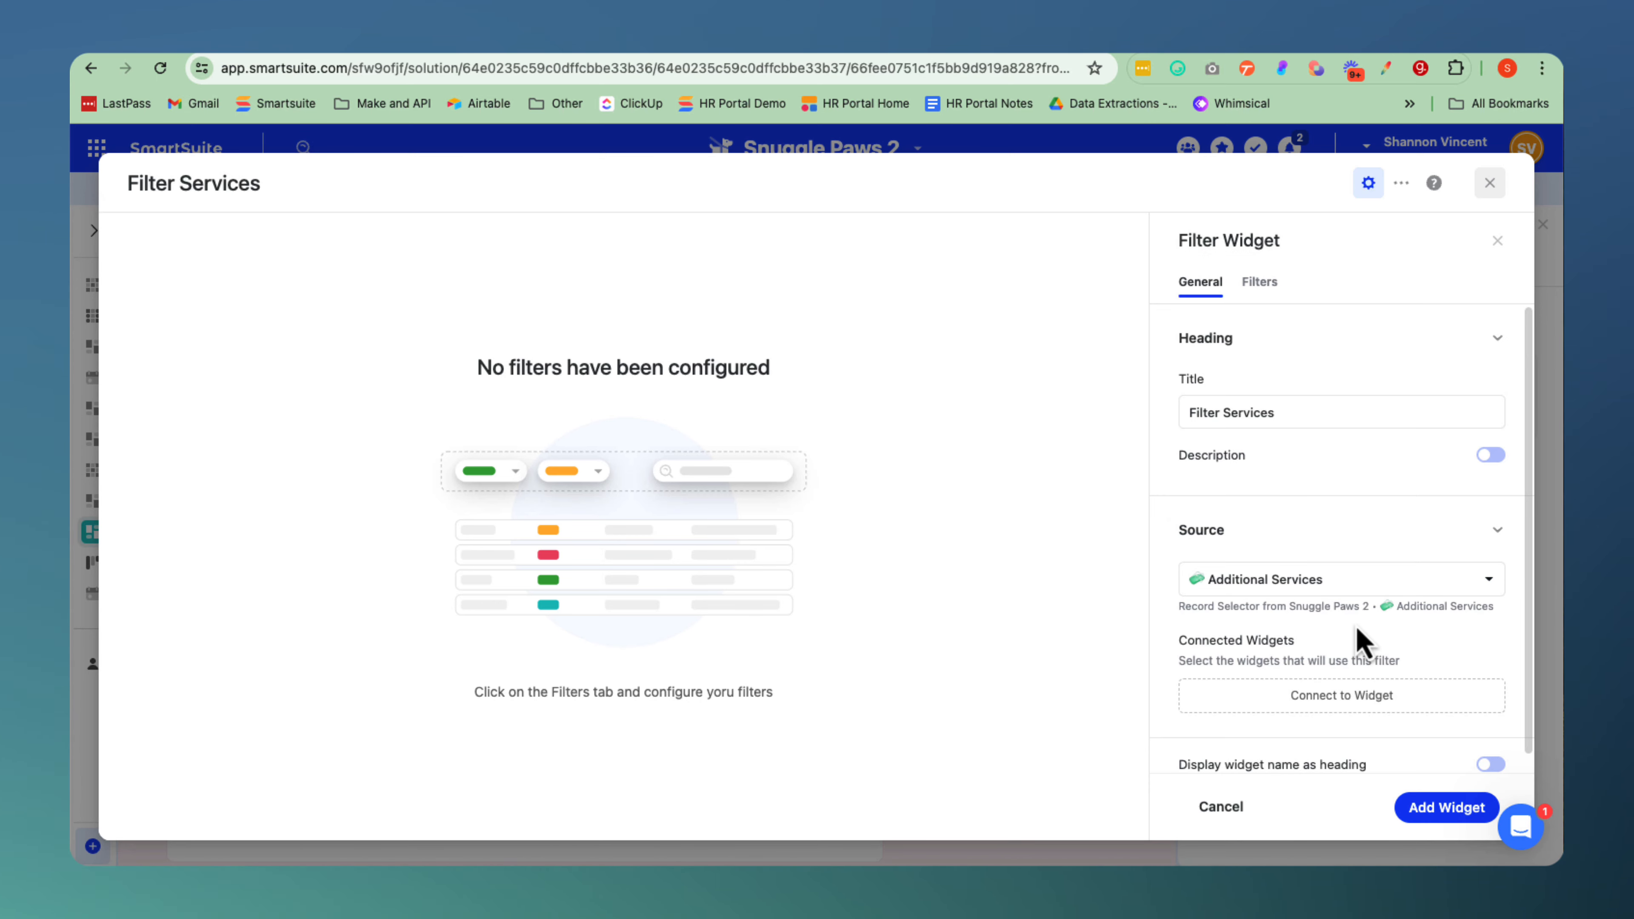
left_click(1341, 708)
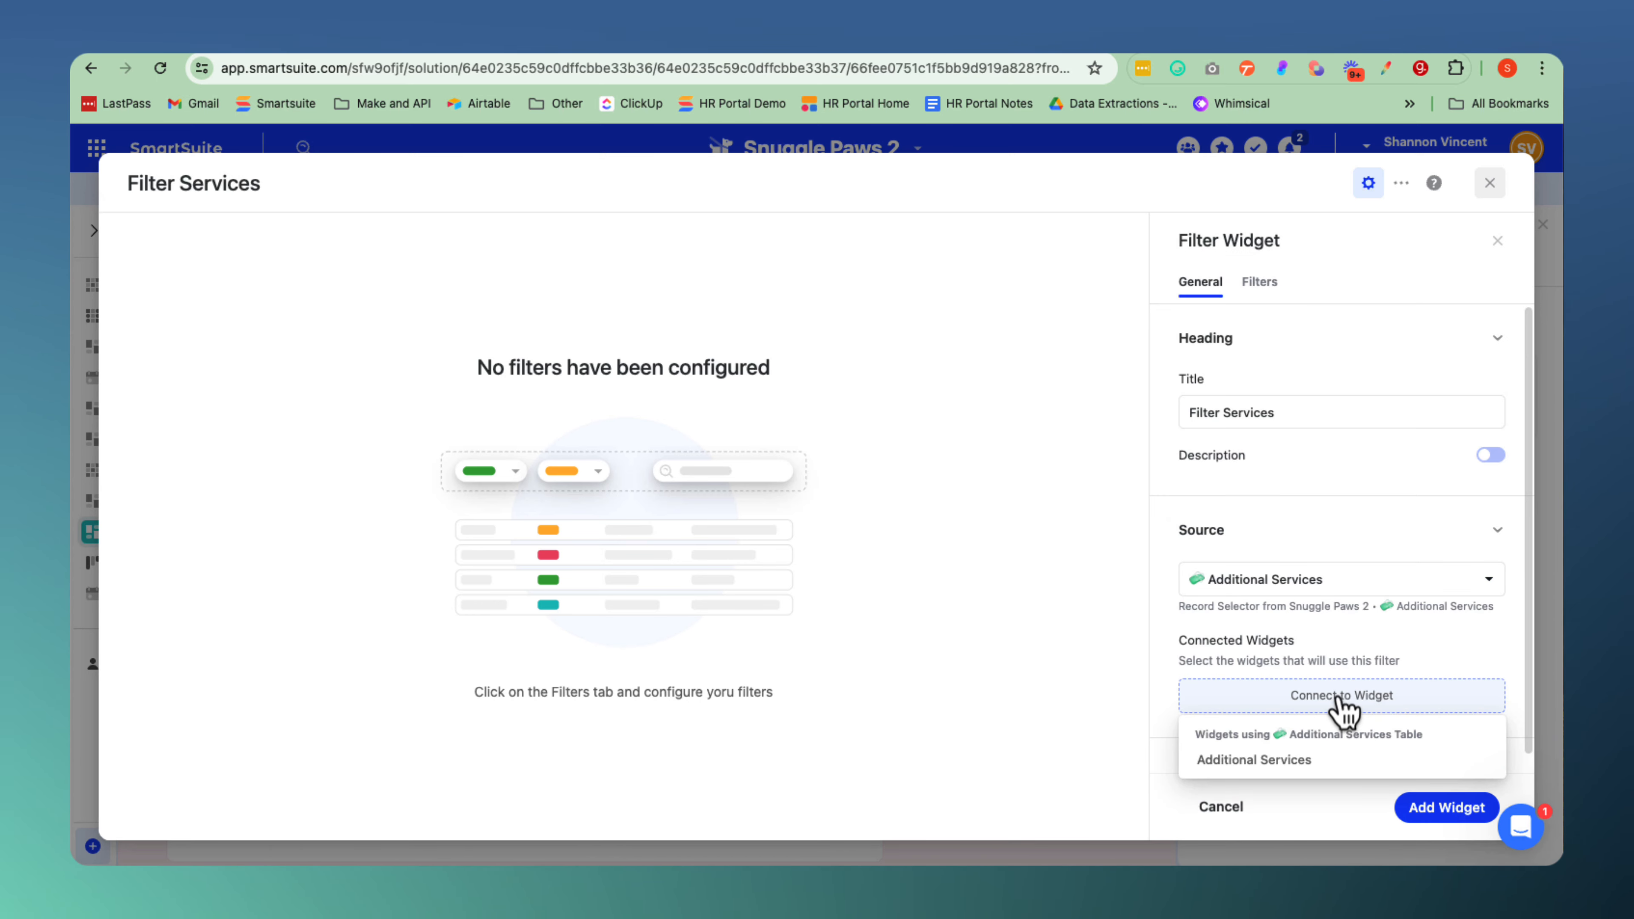
left_click(1250, 761)
scroll(1250, 765, "down", 1)
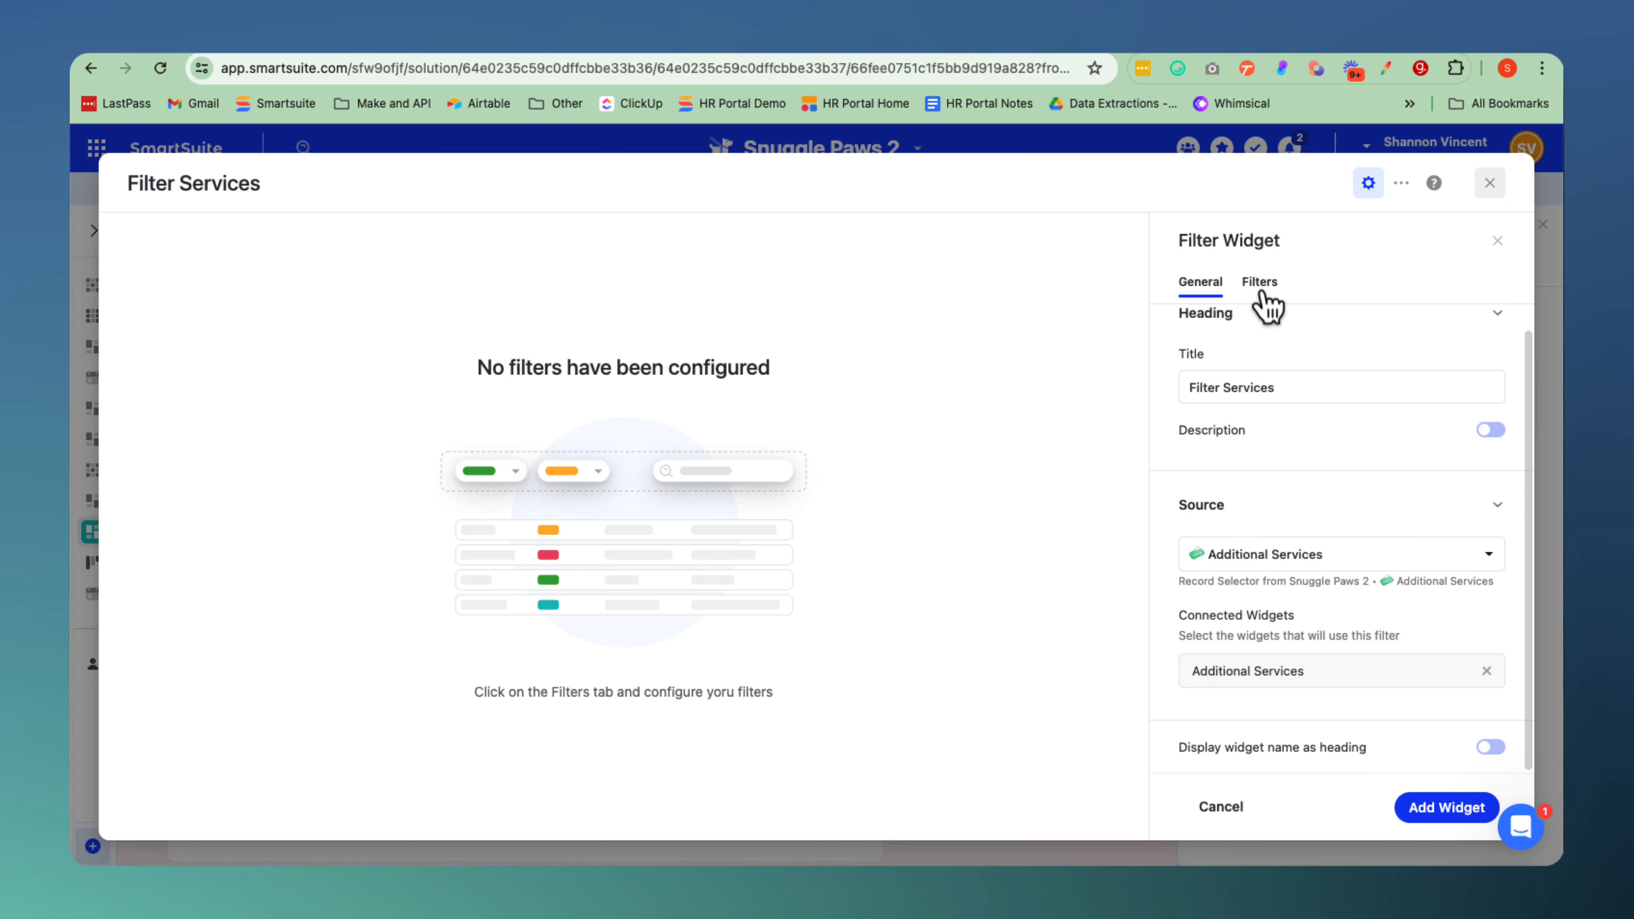
Add a dynamic filter on the Category field with its default settings and add the widget to the dashboard page.
left_click(1260, 283)
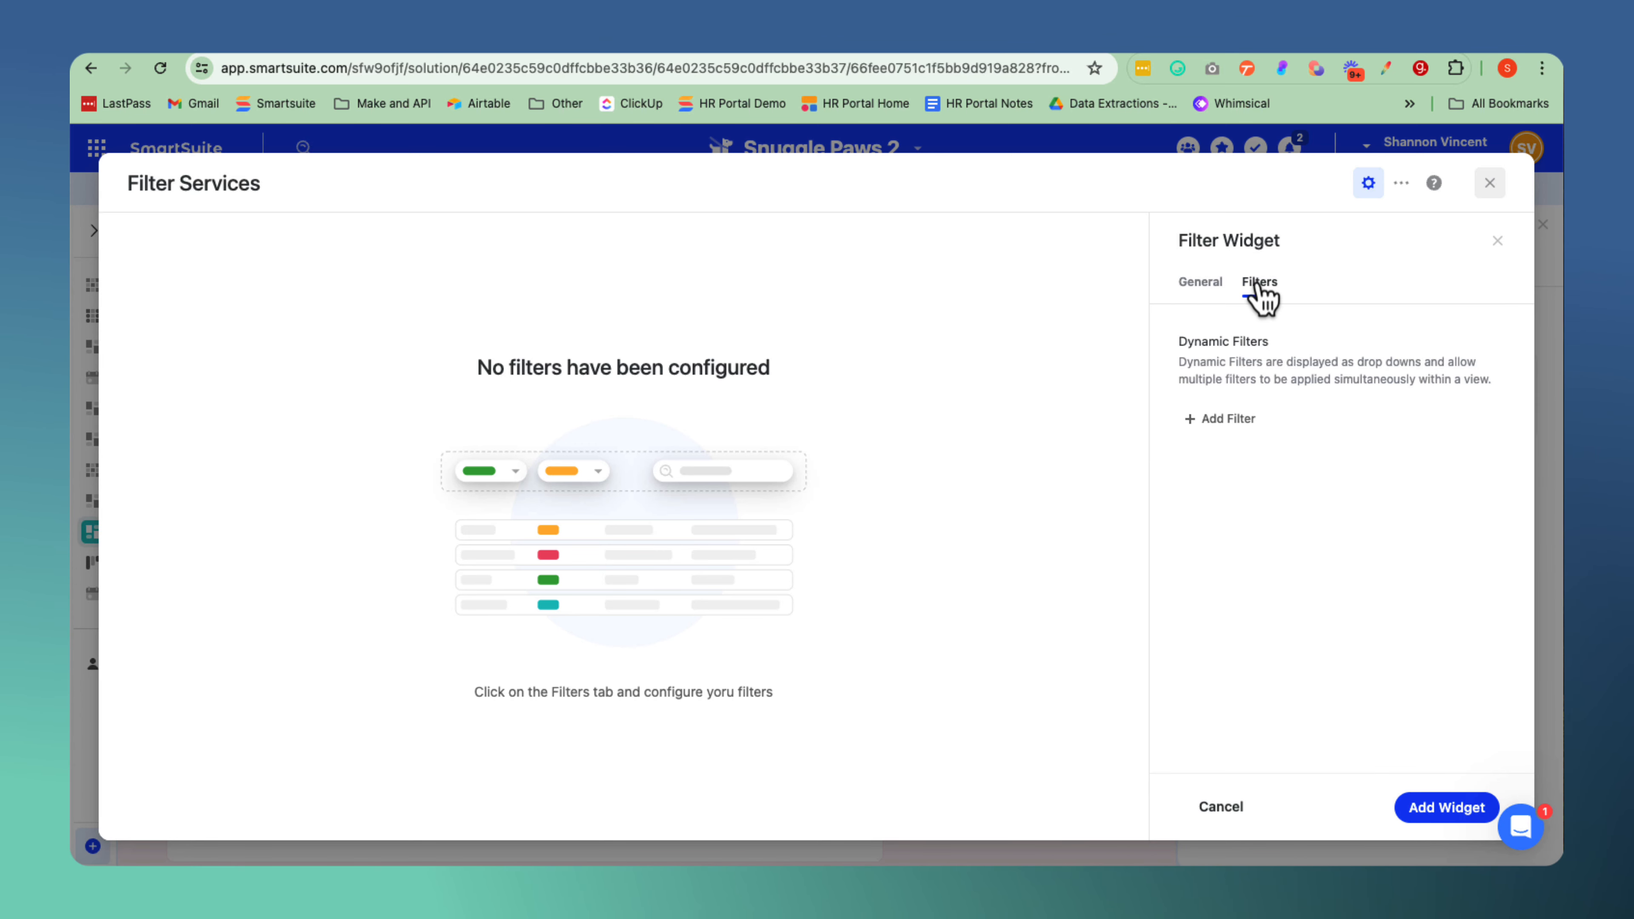
left_click(1217, 421)
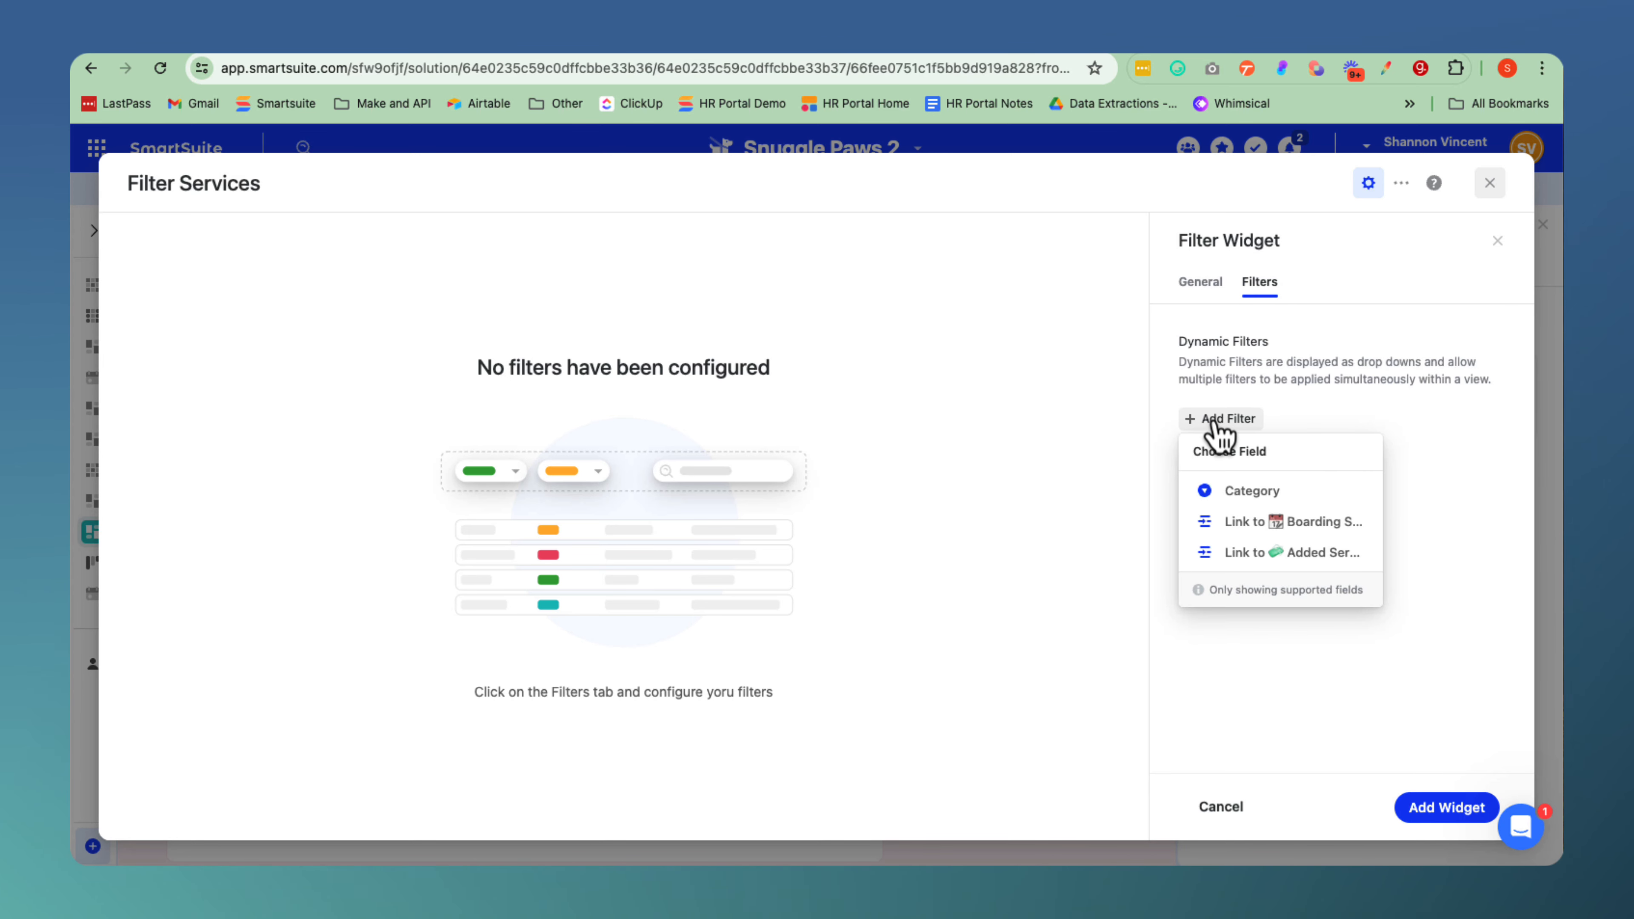
left_click(1240, 492)
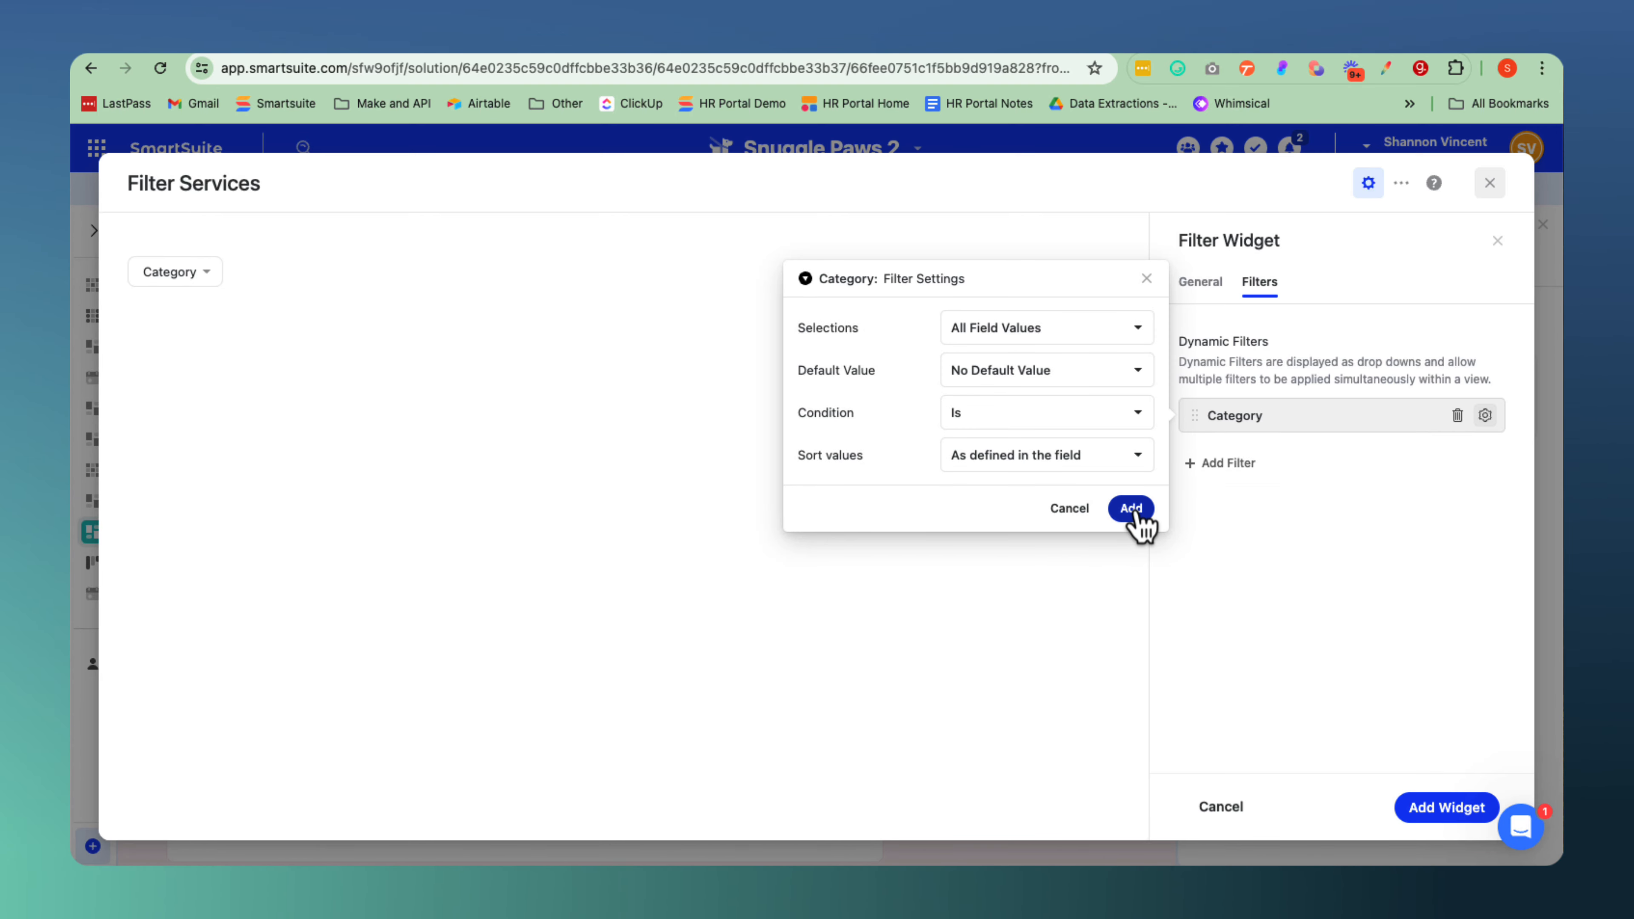
left_click(1137, 517)
left_click(1447, 809)
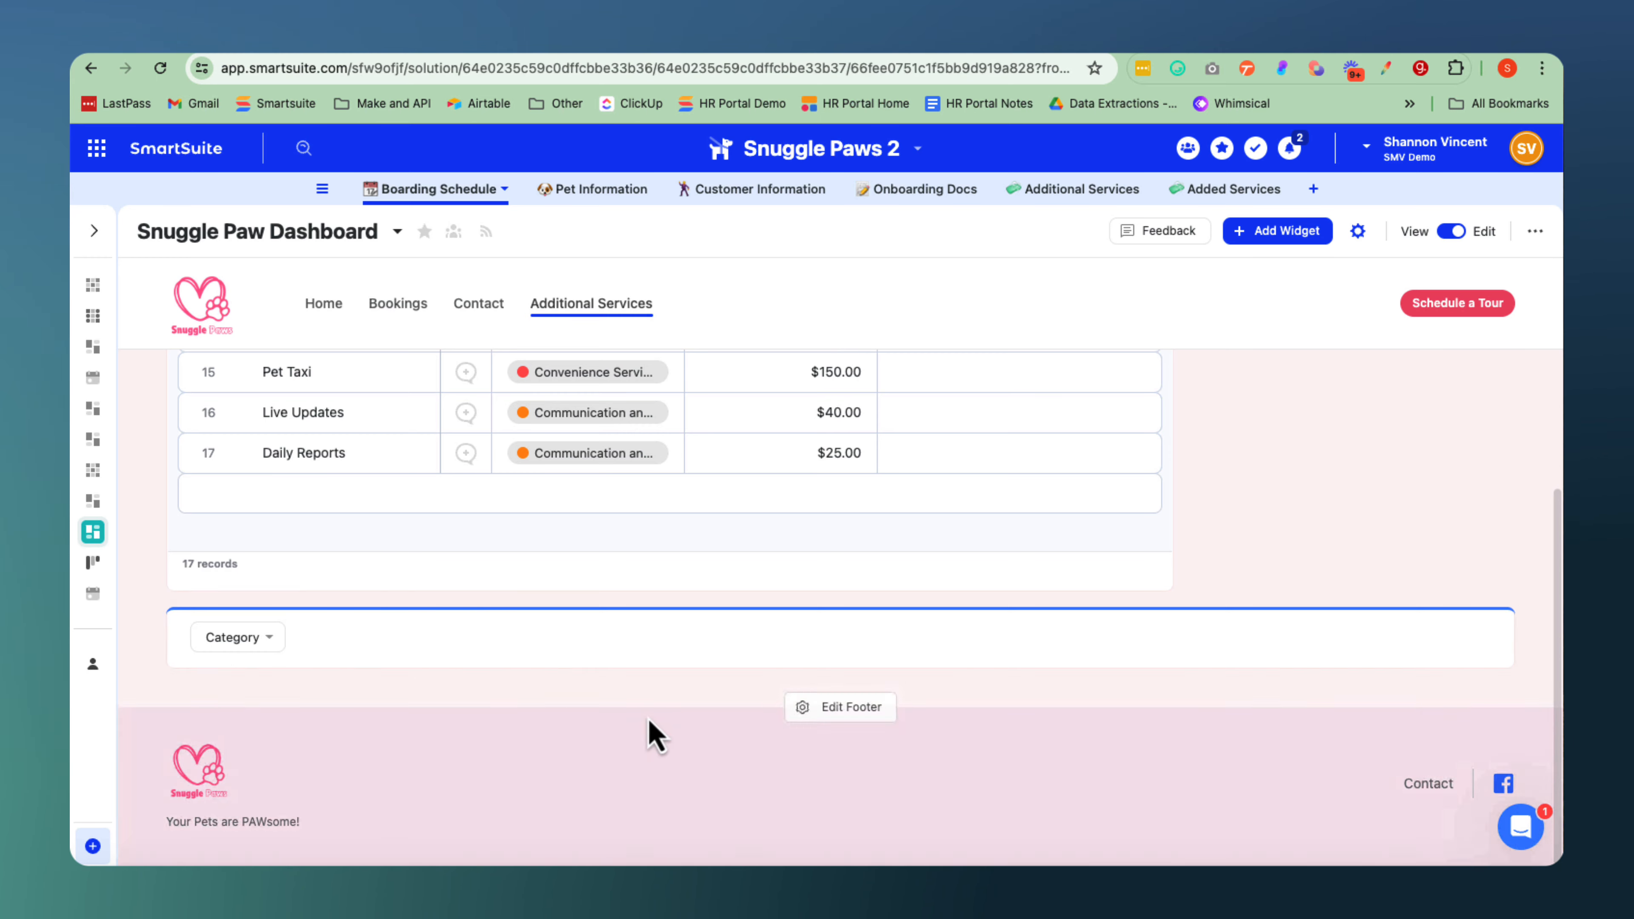
Move the Category filter widget above the Additional Services grid.
left_click_drag(433, 631, 444, 486)
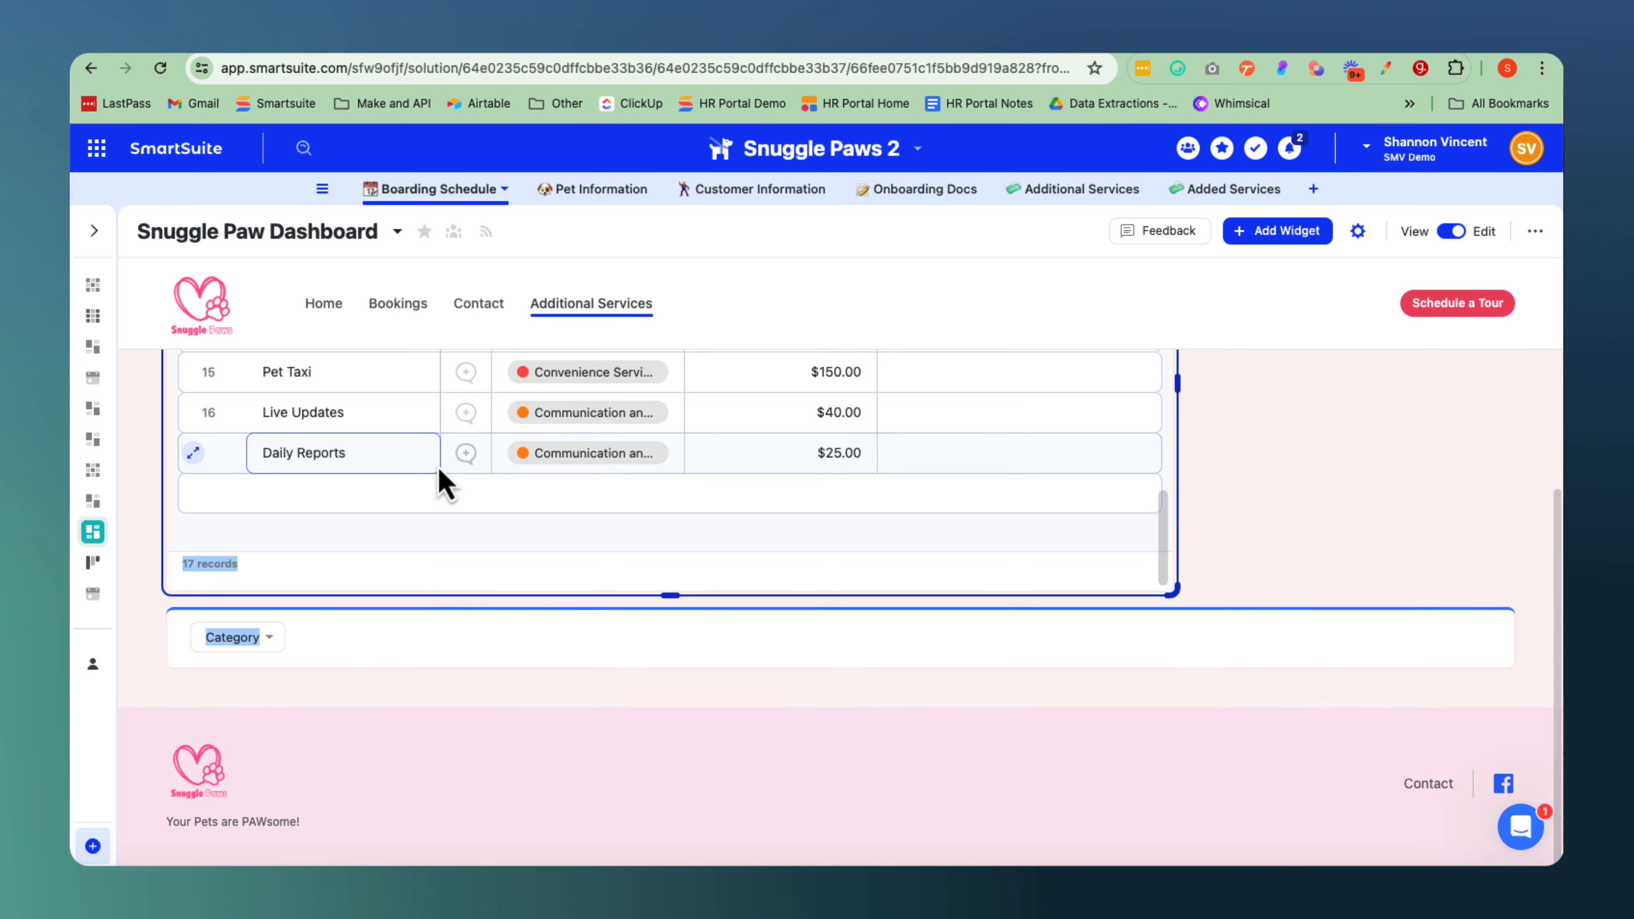
left_click(283, 638)
left_click(217, 586)
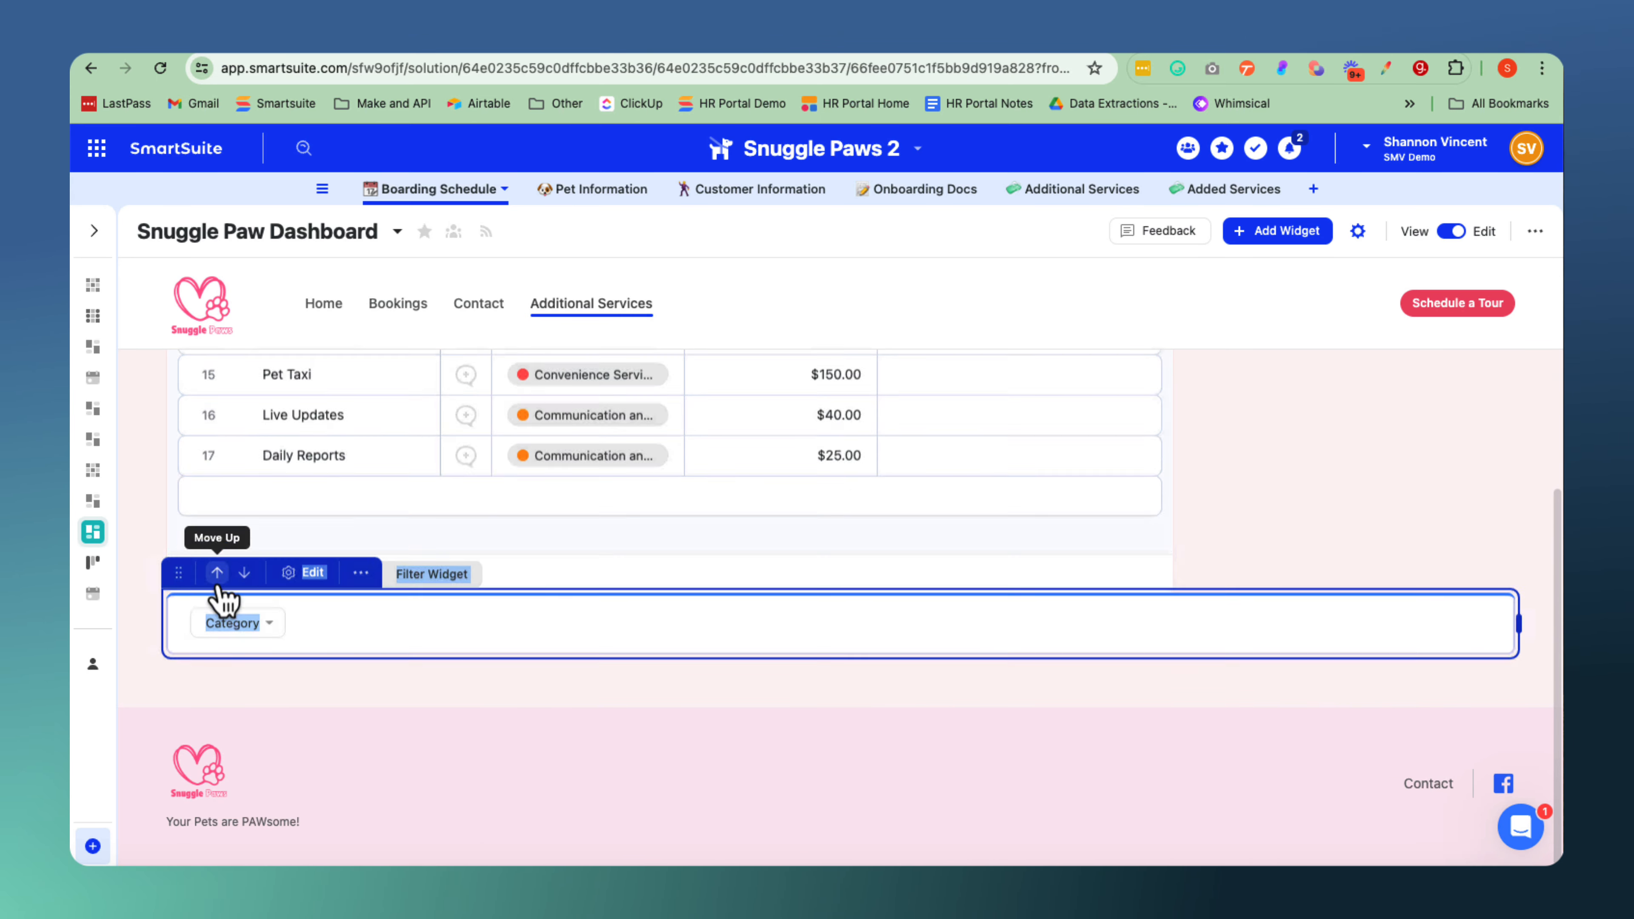
scroll(407, 647, "up", 5)
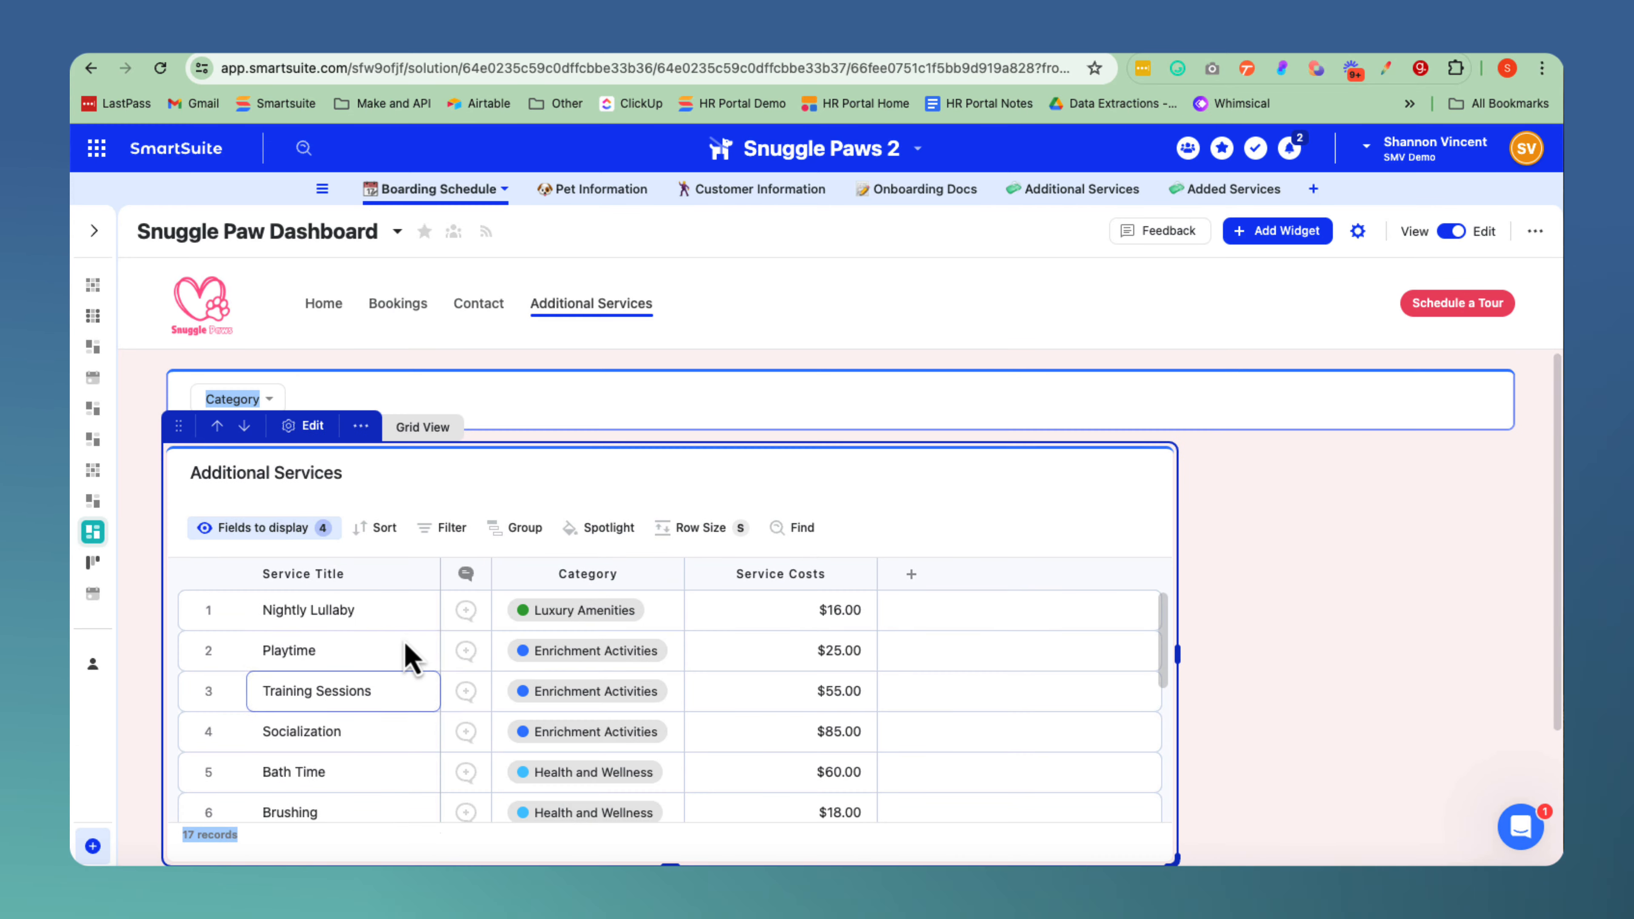
Filter the Additional Services grid by the Health and Wellness category and check the listed services.
left_click(362, 406)
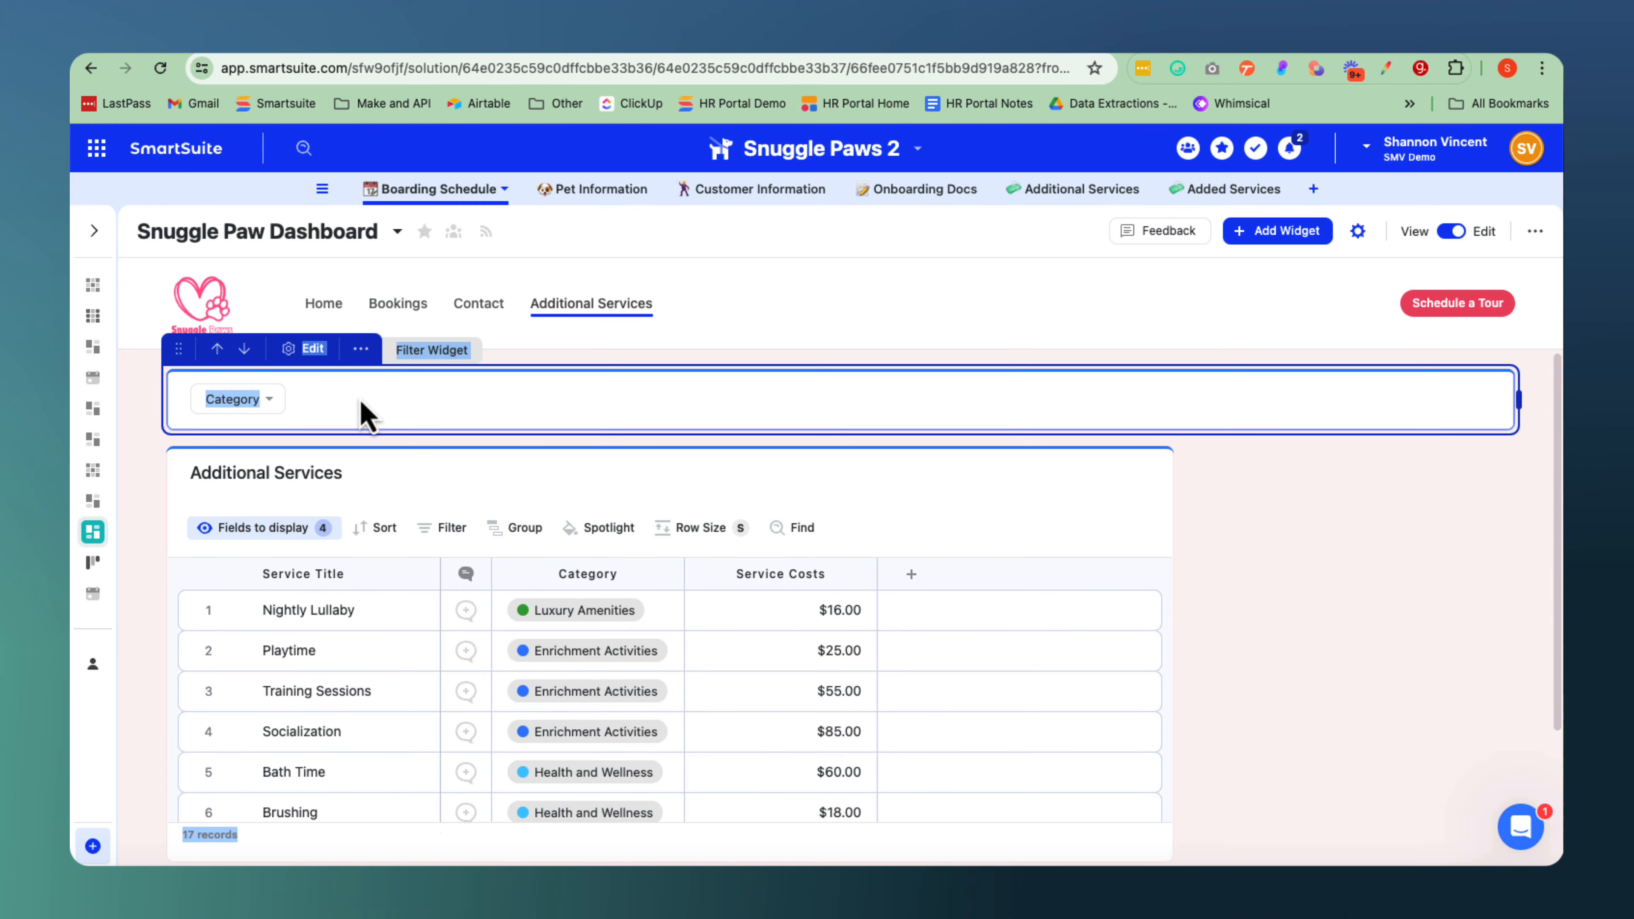
left_click(267, 407)
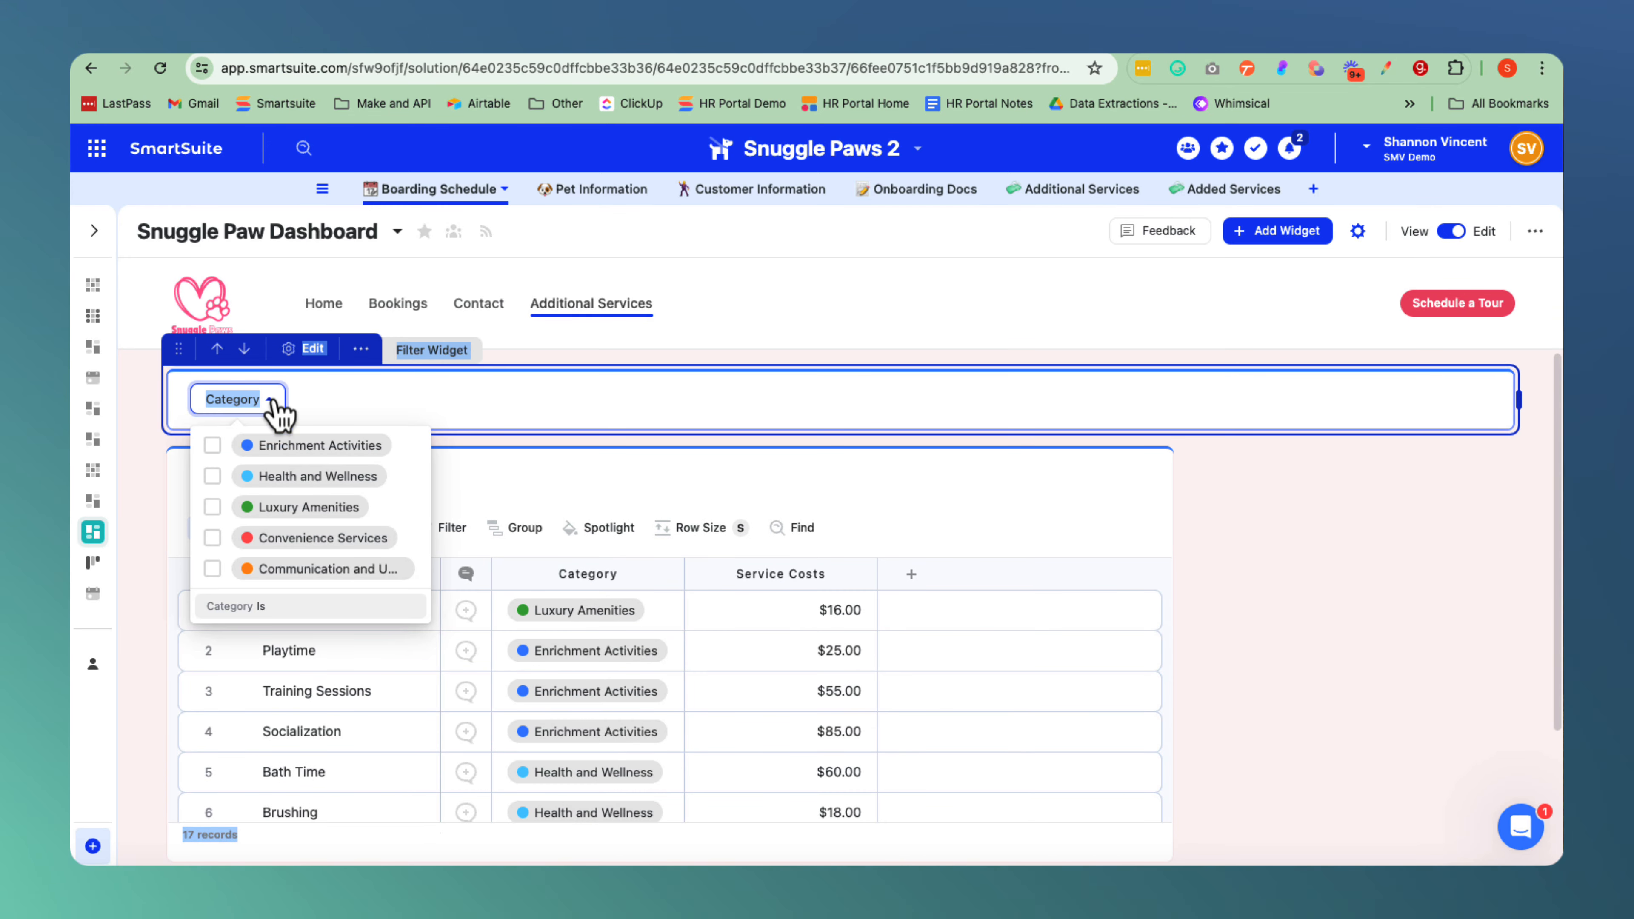
left_click(212, 478)
left_click(650, 499)
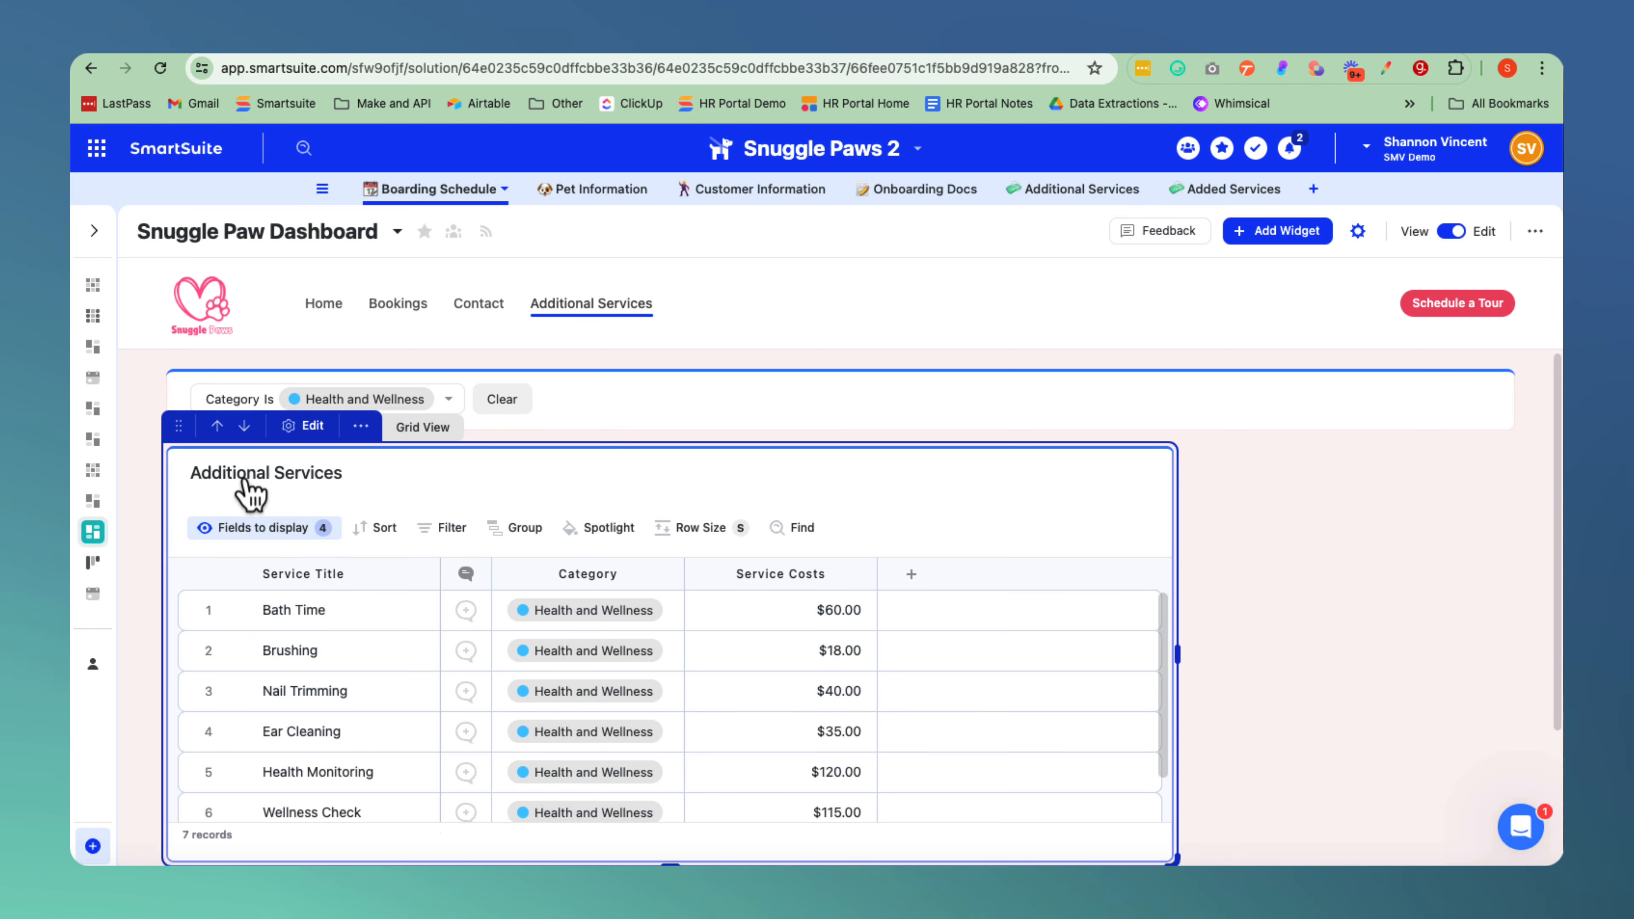
left_click(303, 391)
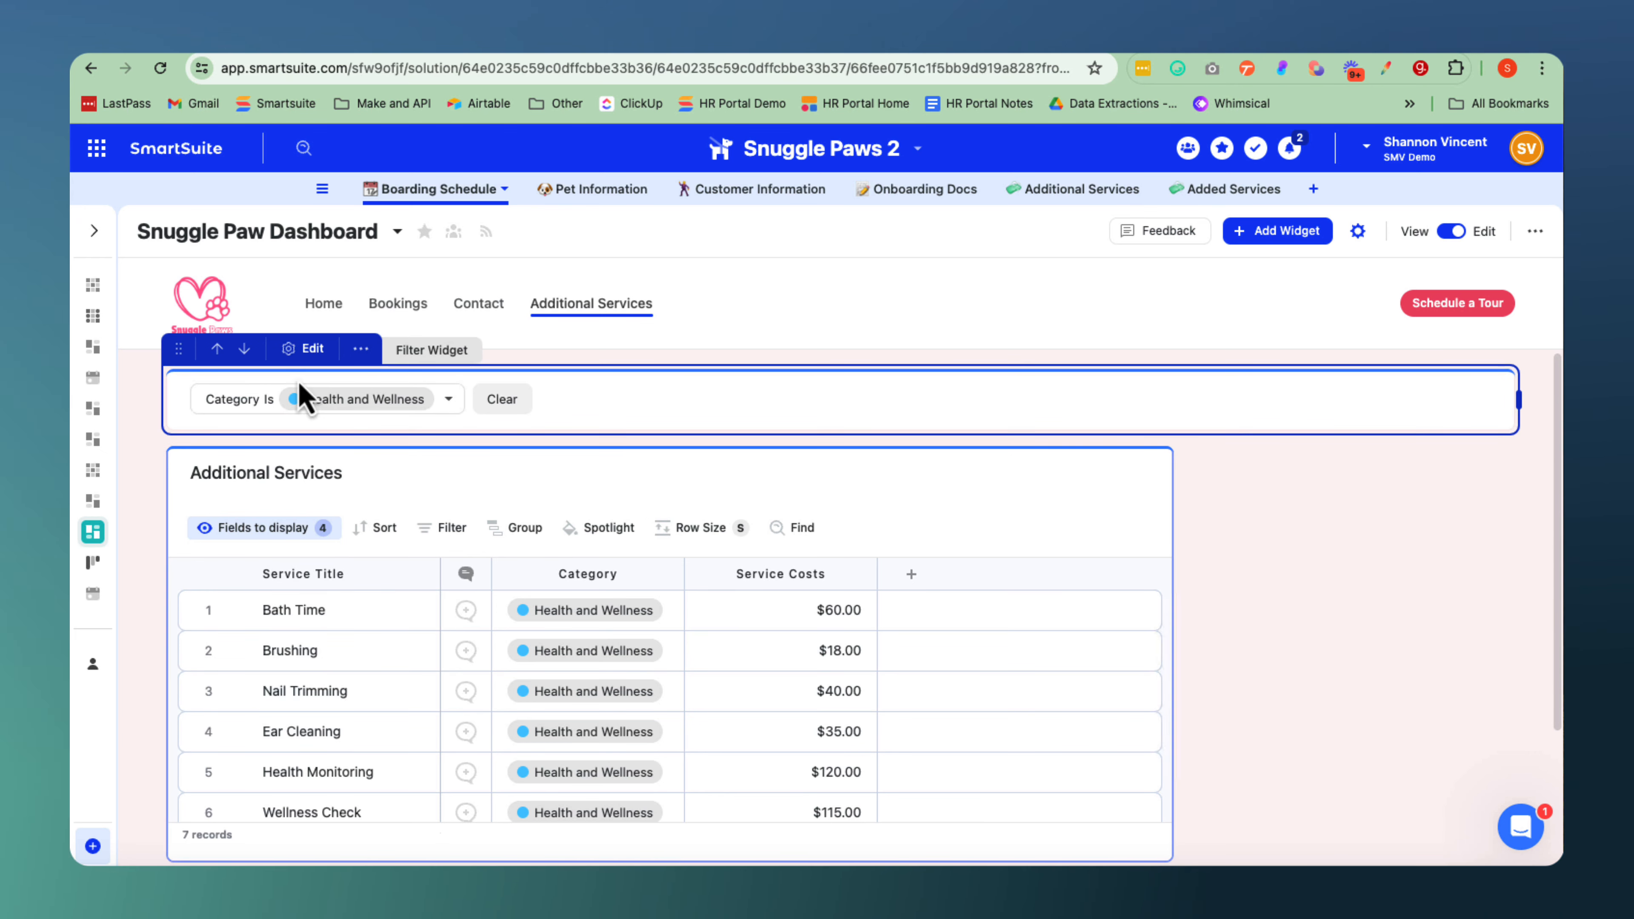
left_click(589, 610)
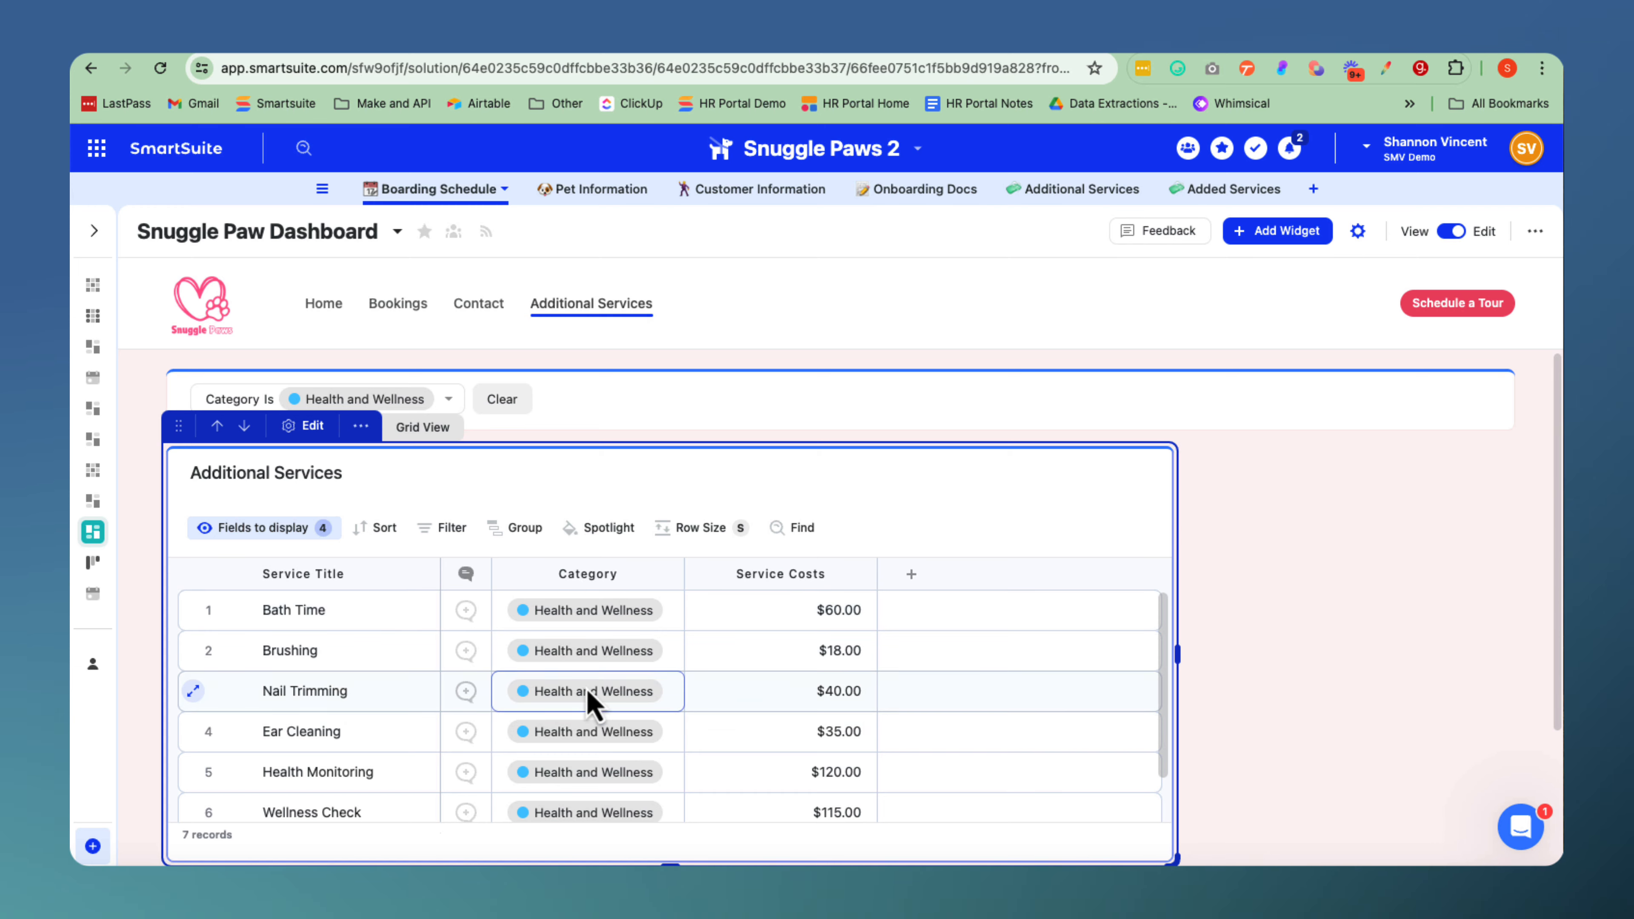
scroll(584, 777, "down", 3)
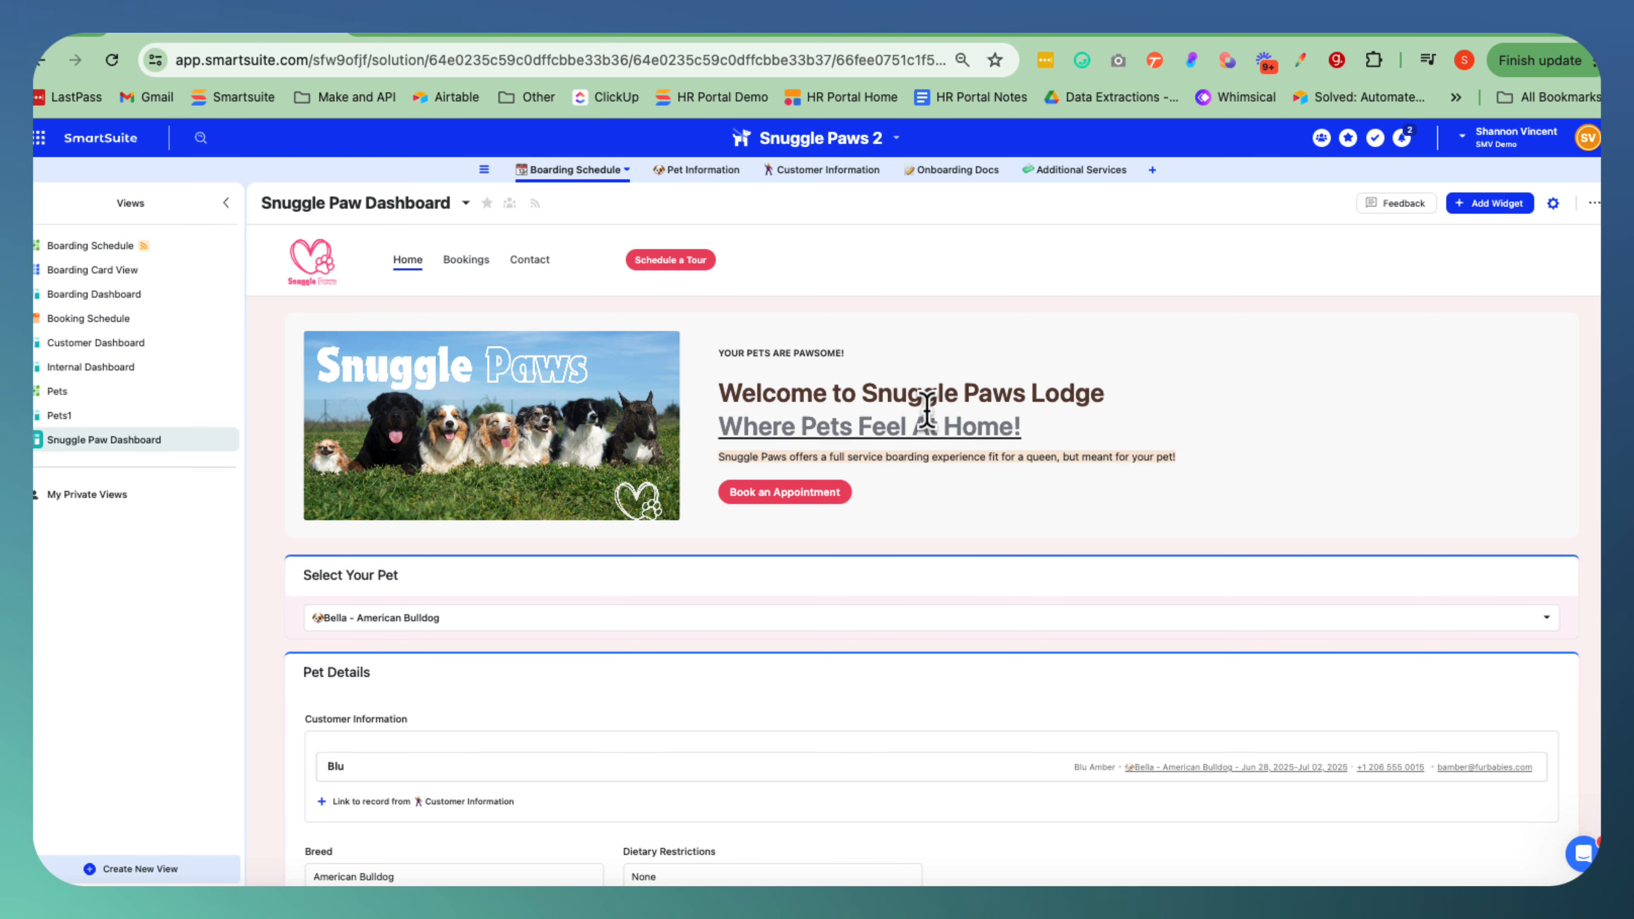
Review the dashboard's navigation settings, including the tabs, logo size and action buttons.
left_click(1554, 204)
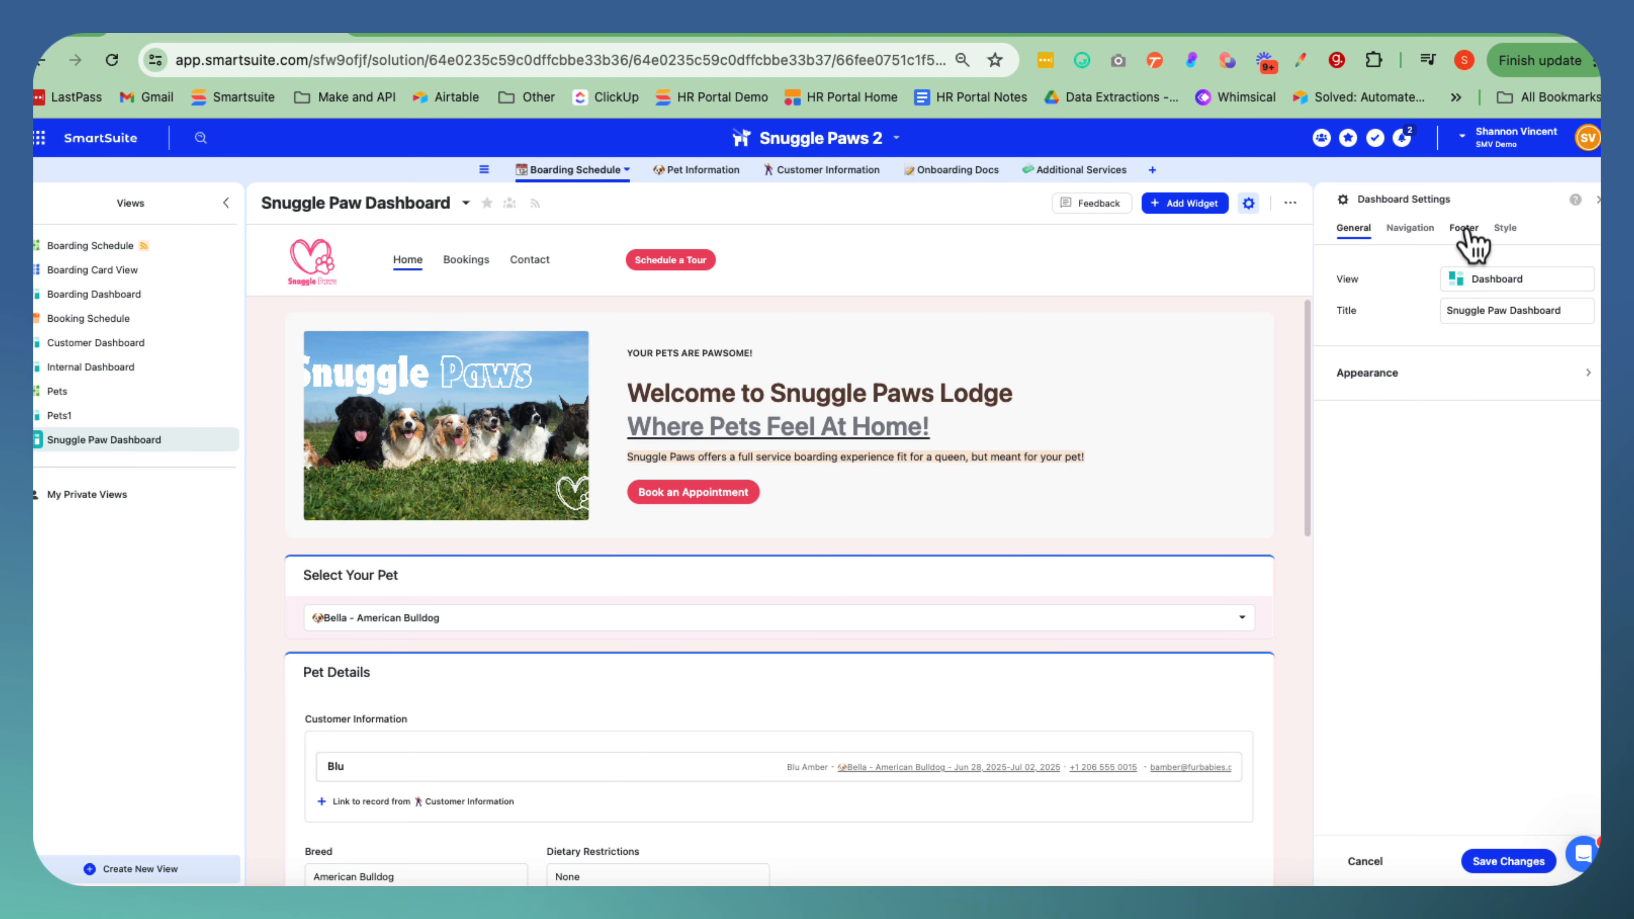
mouse_move(898, 280)
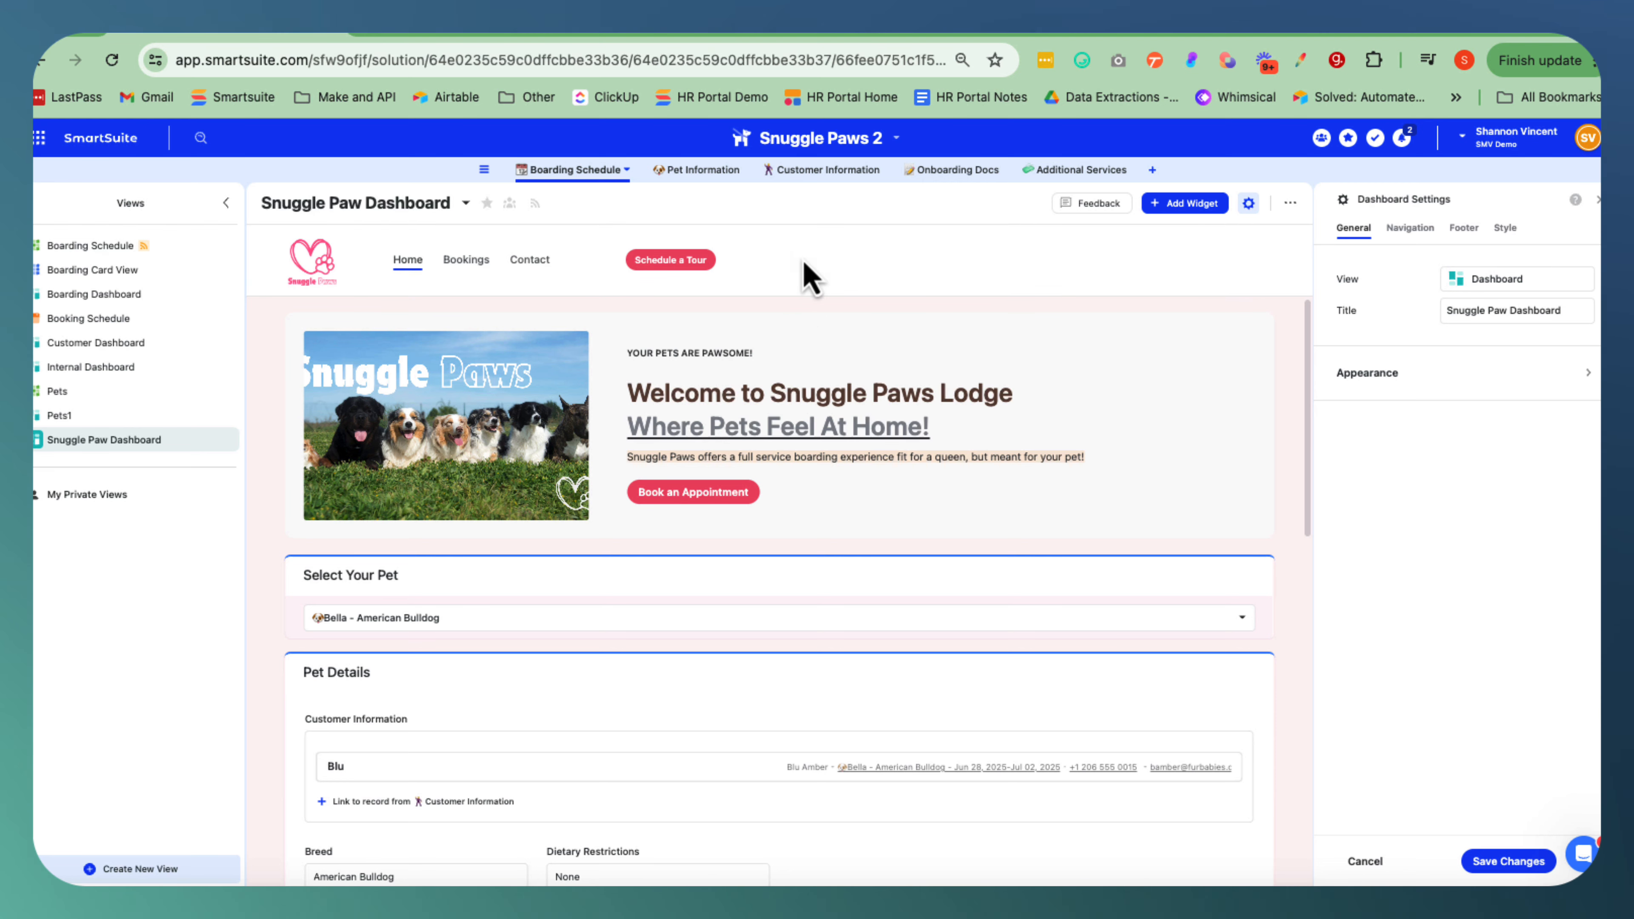
left_click(793, 233)
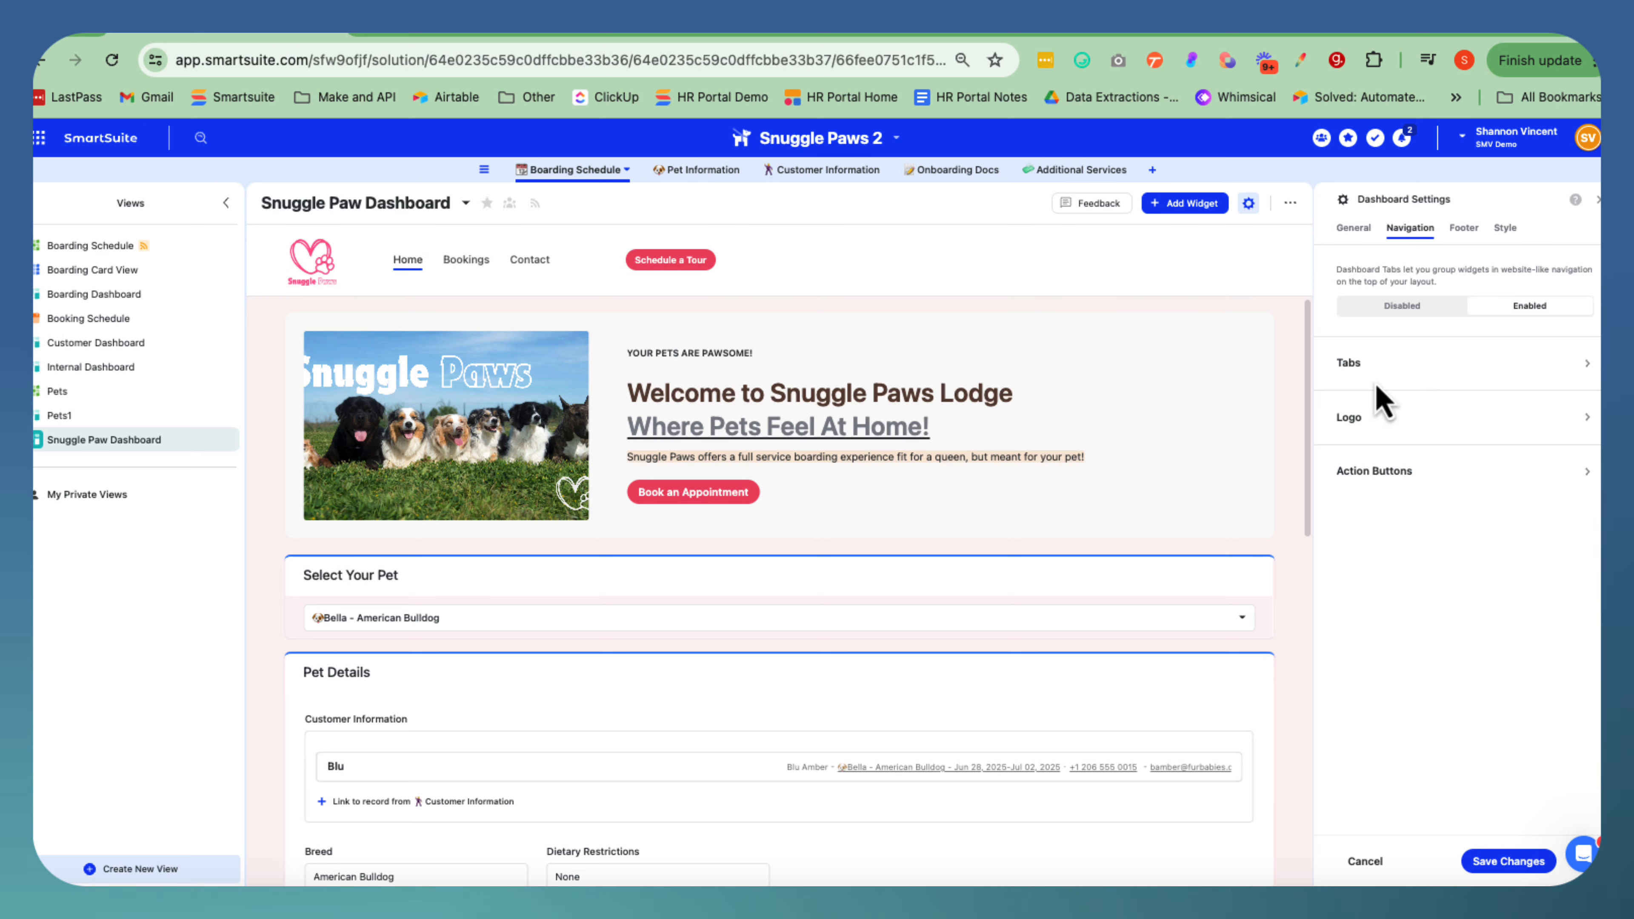
left_click(1361, 372)
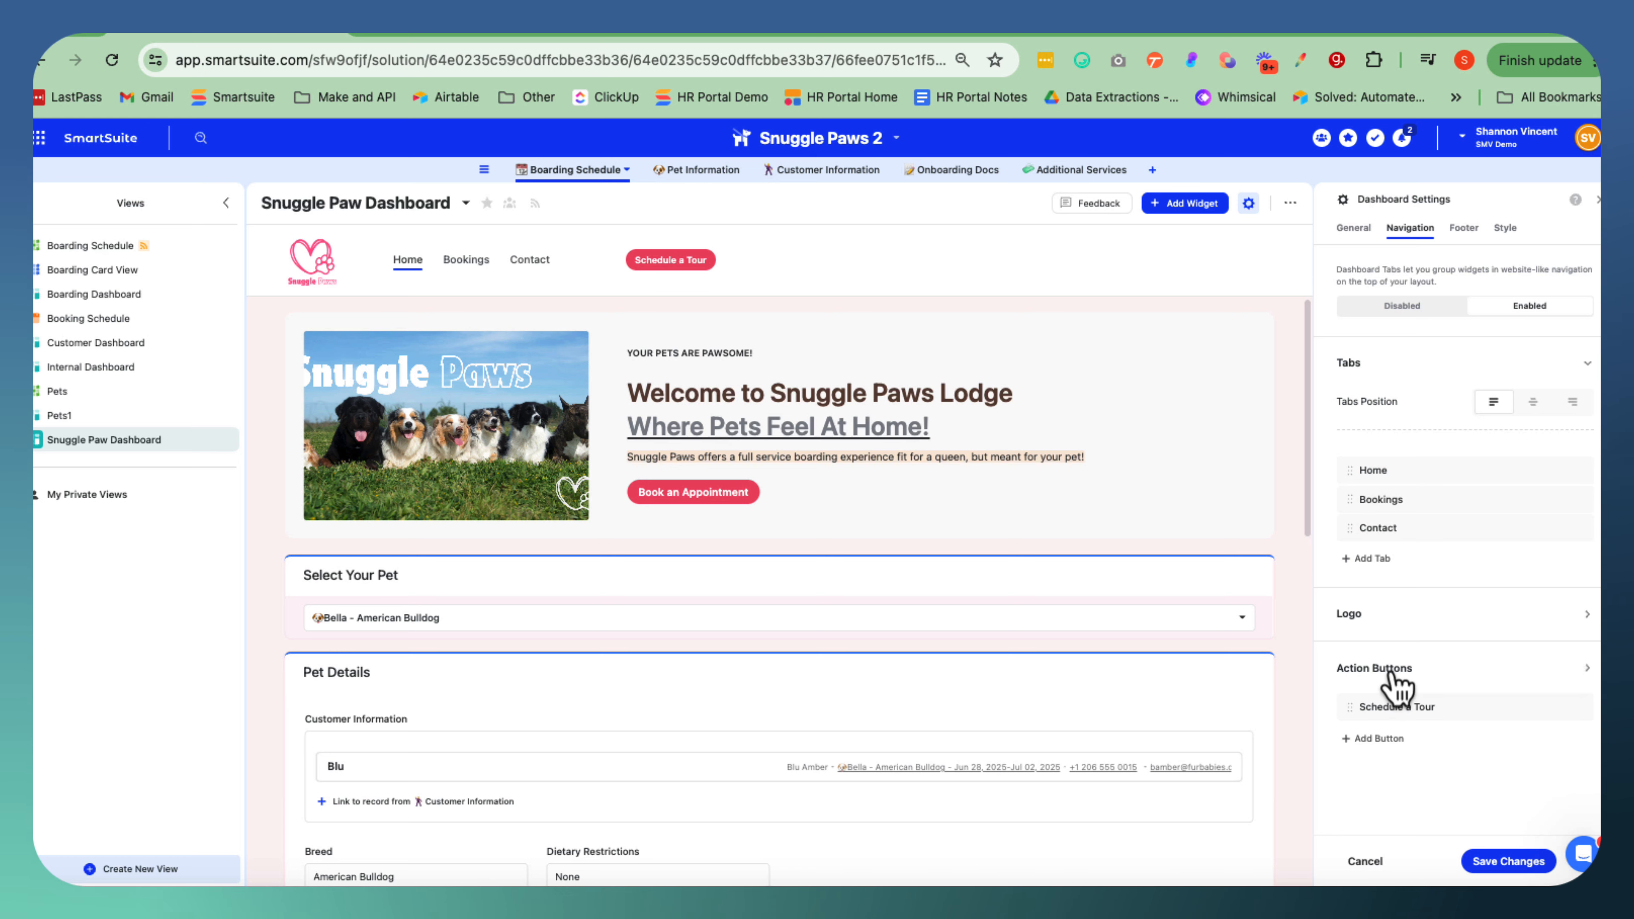
left_click(1357, 613)
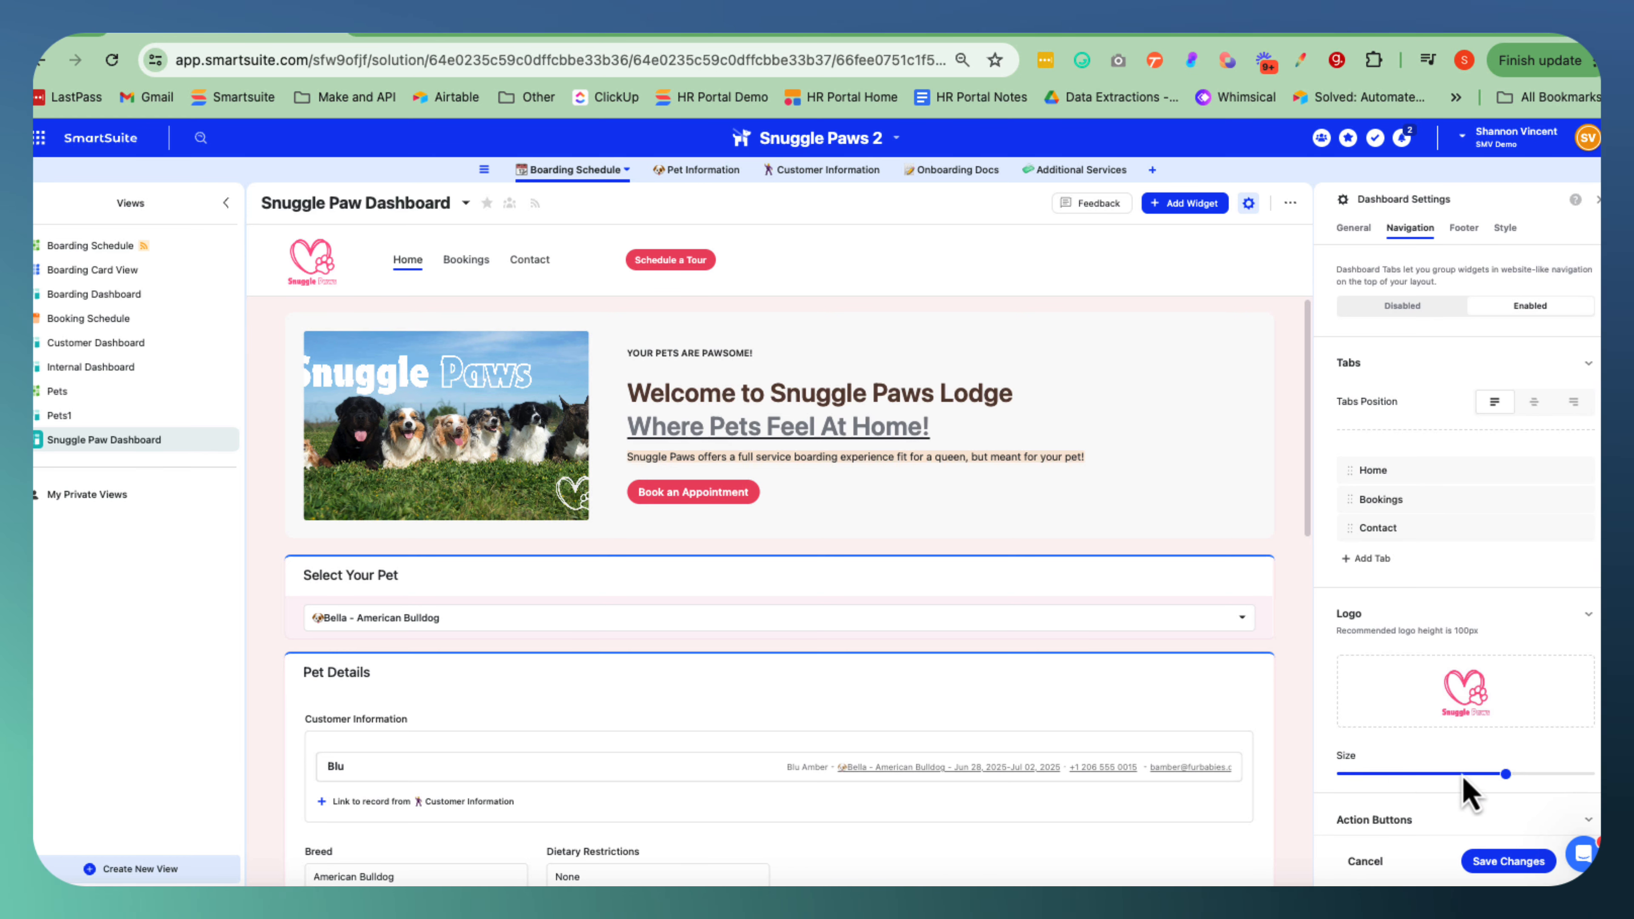
mouse_move(1506, 776)
left_mouse_down()
mouse_move(1455, 779)
mouse_move(1506, 782)
left_mouse_up()
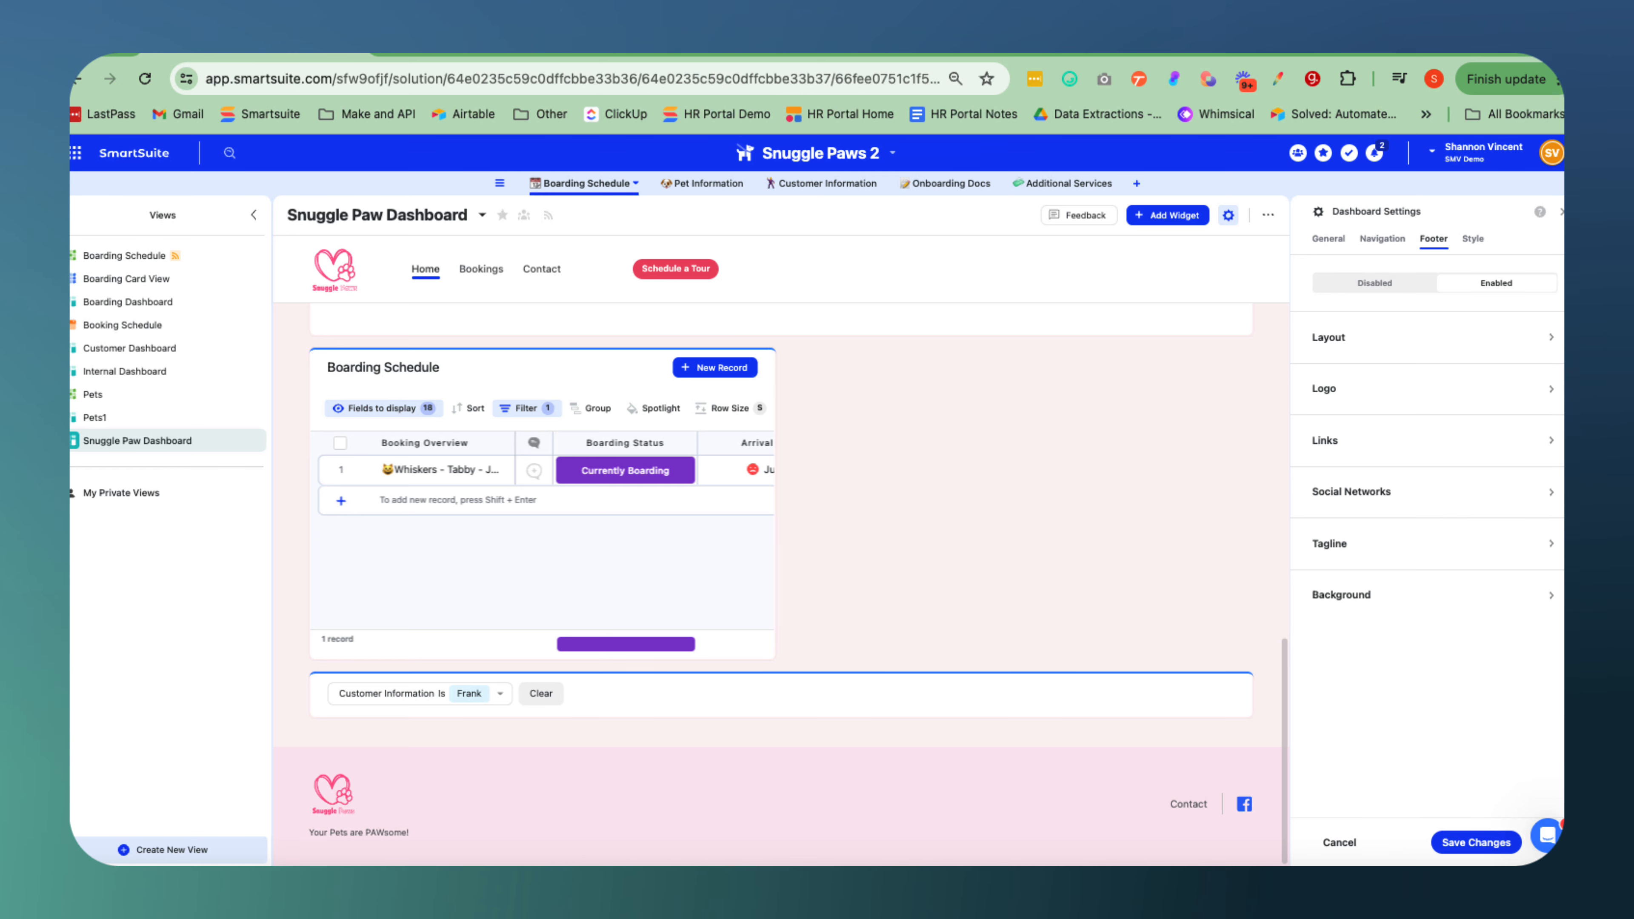
Review the dashboard's footer settings for the logo, links and social networks.
left_click(1359, 398)
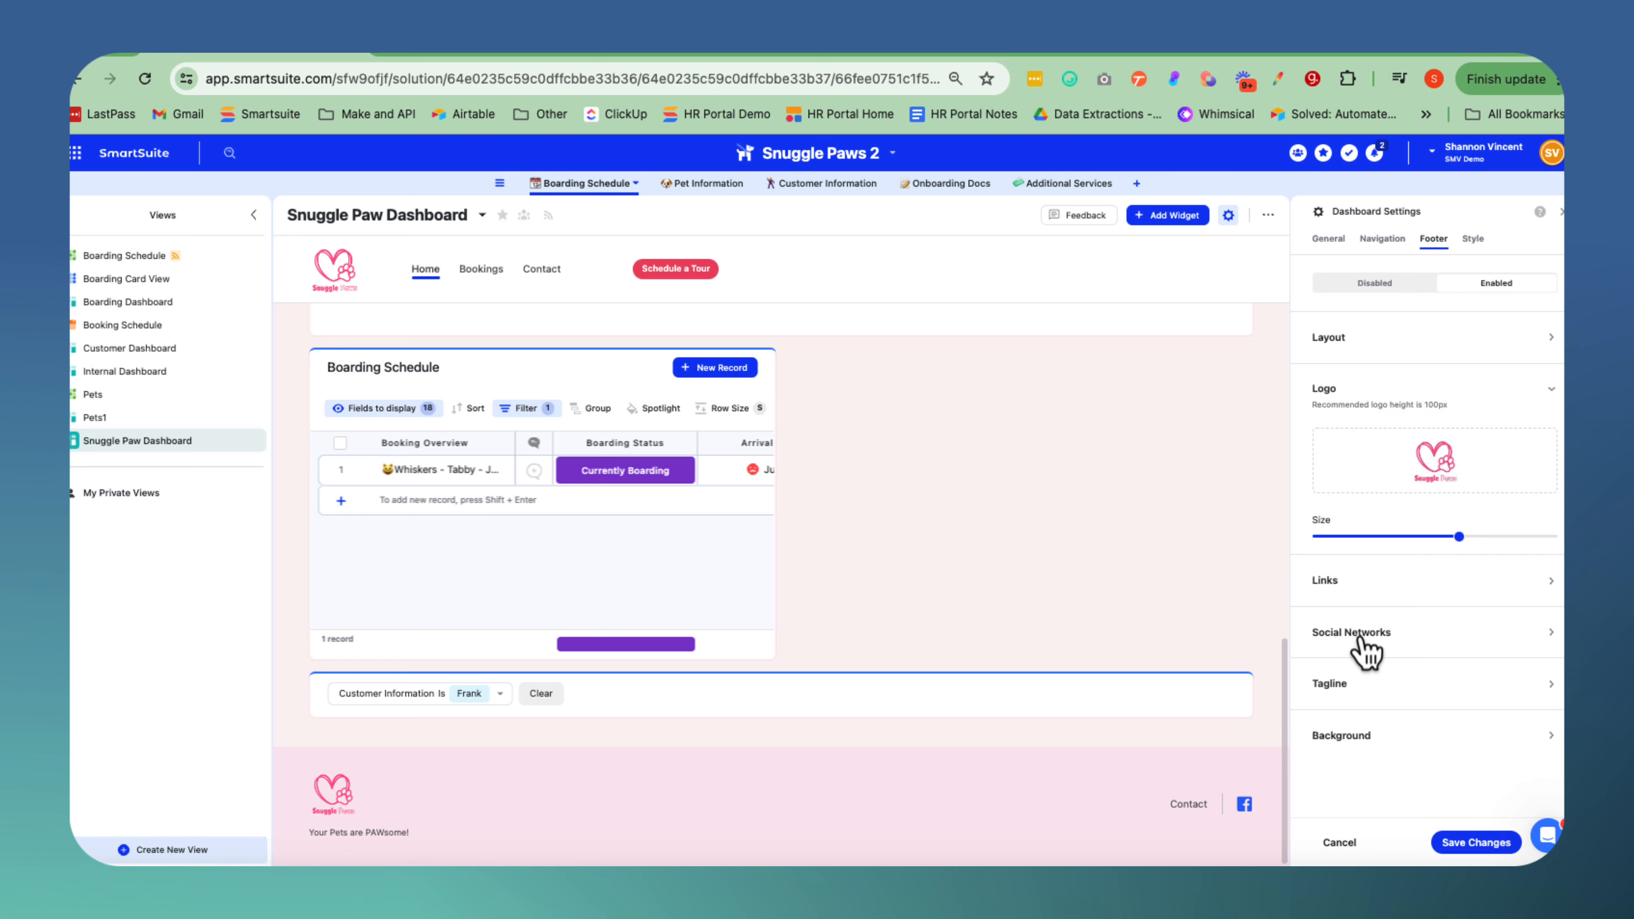
left_click(1358, 602)
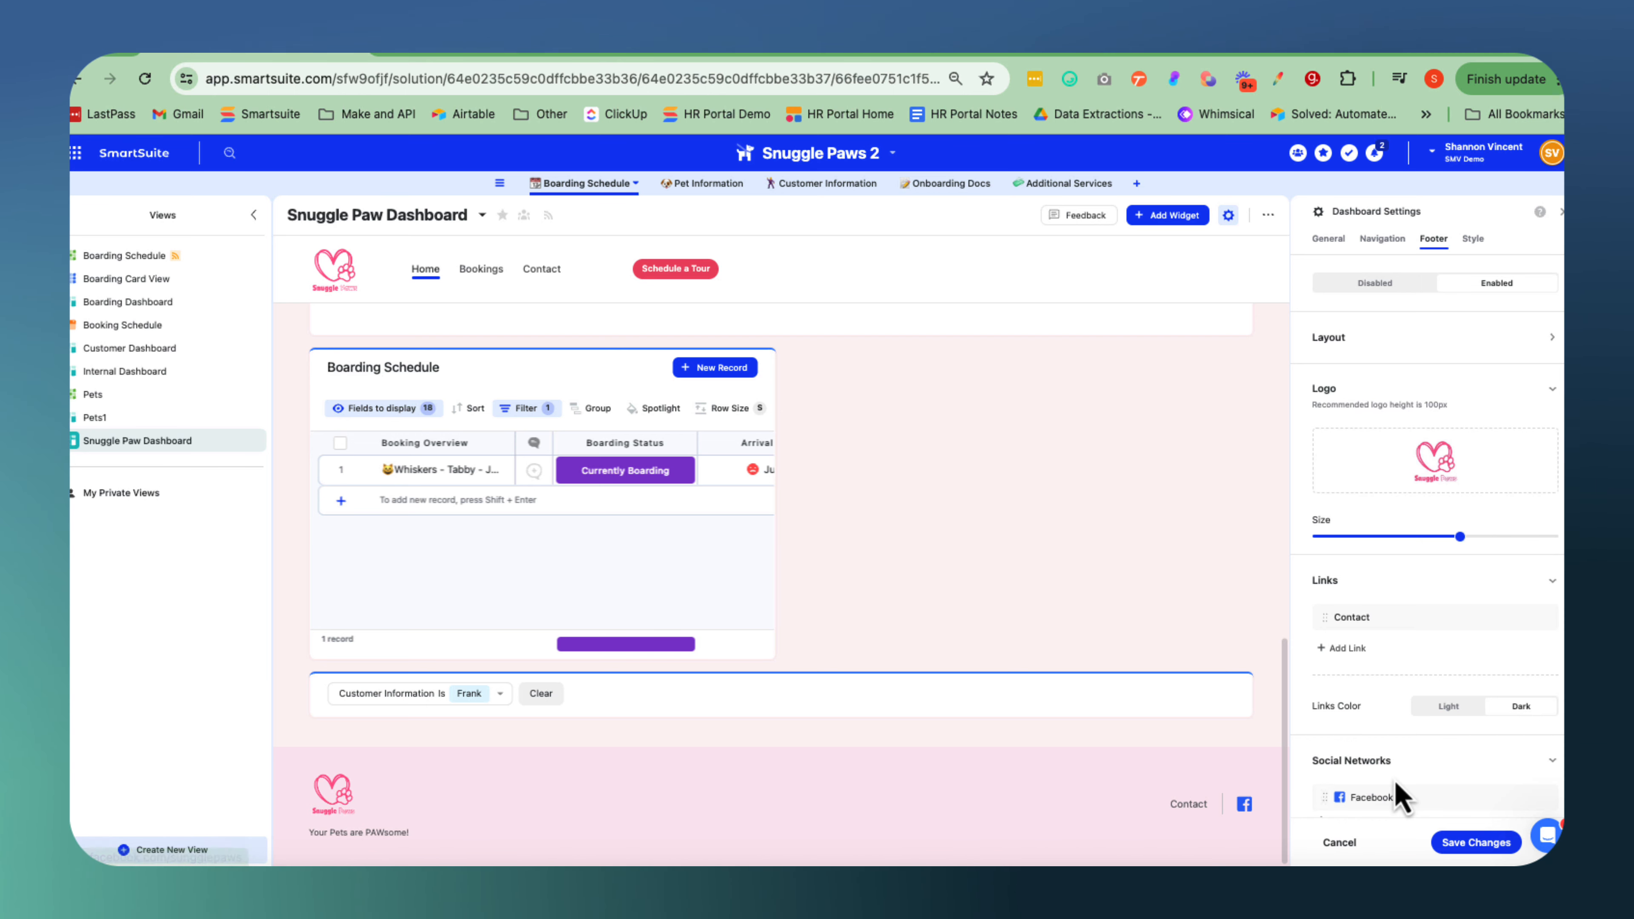
scroll(1399, 795, "down", 2)
scroll(1395, 781, "up", 2)
scroll(1396, 781, "down", 2)
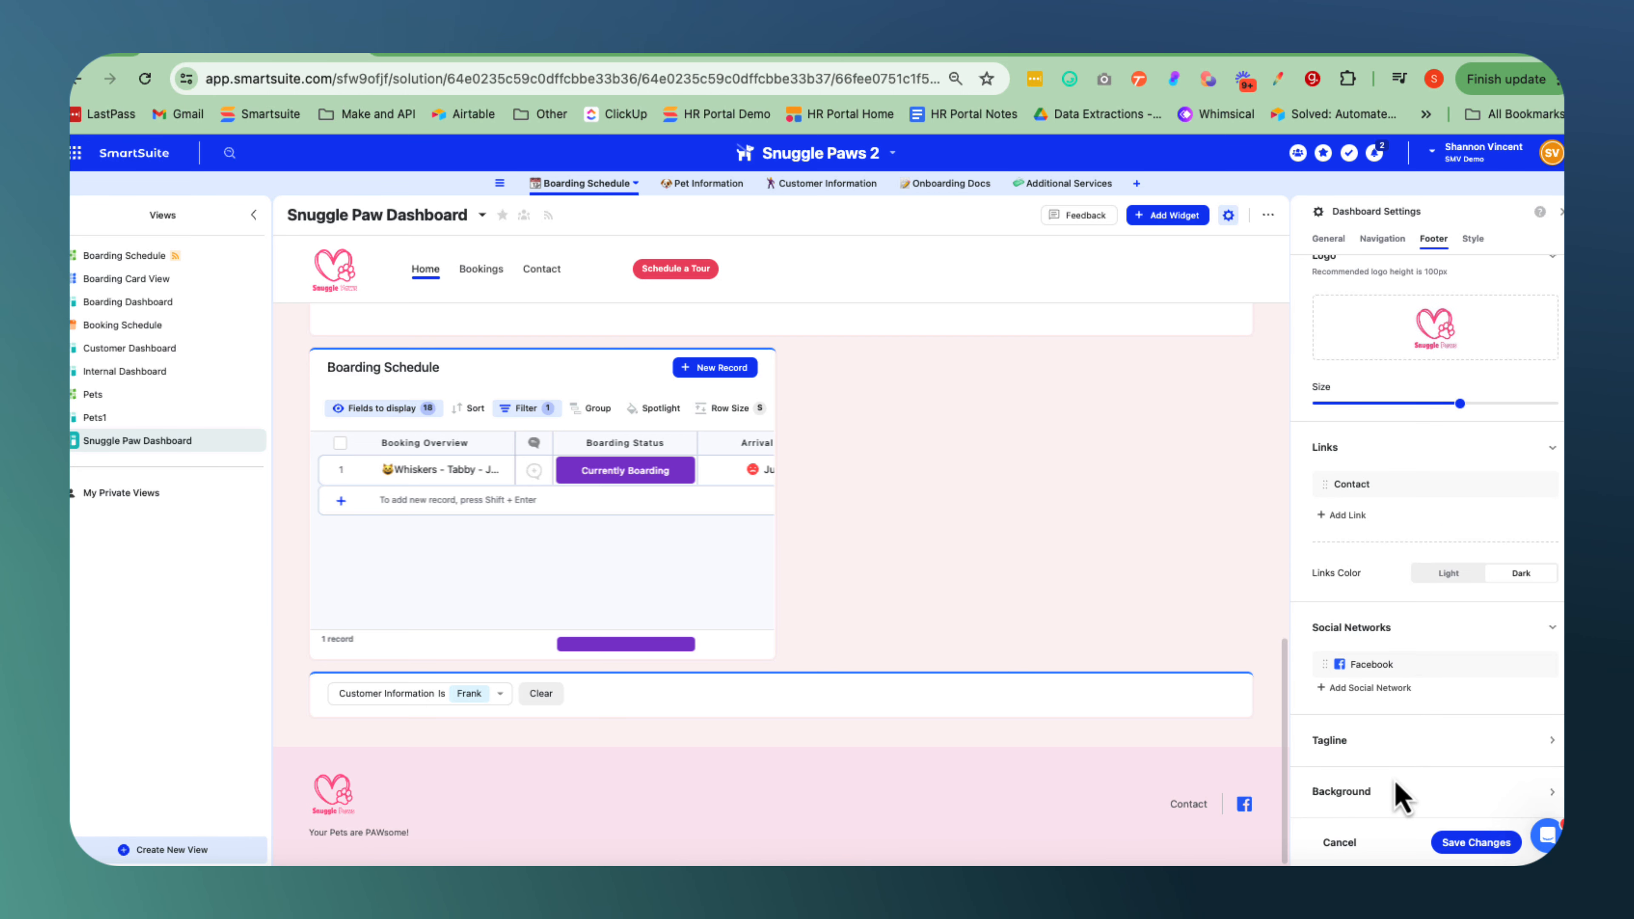
Try the Standard and Compact page widths, return to Auto, and test the White page background.
left_click(1473, 239)
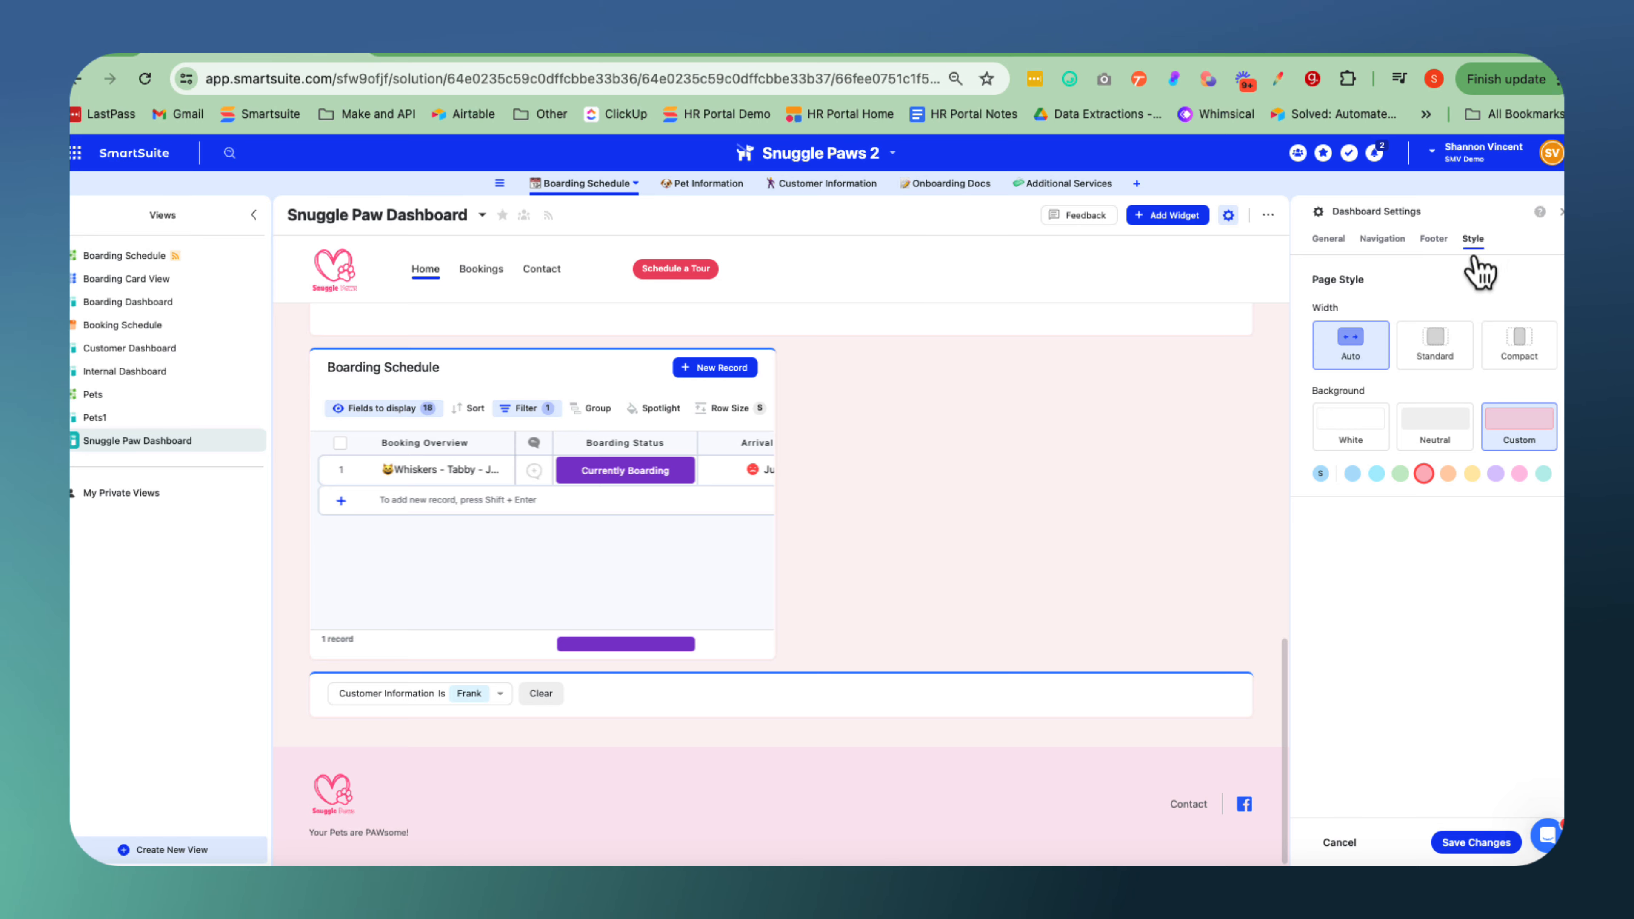
scroll(978, 500, "up", 10)
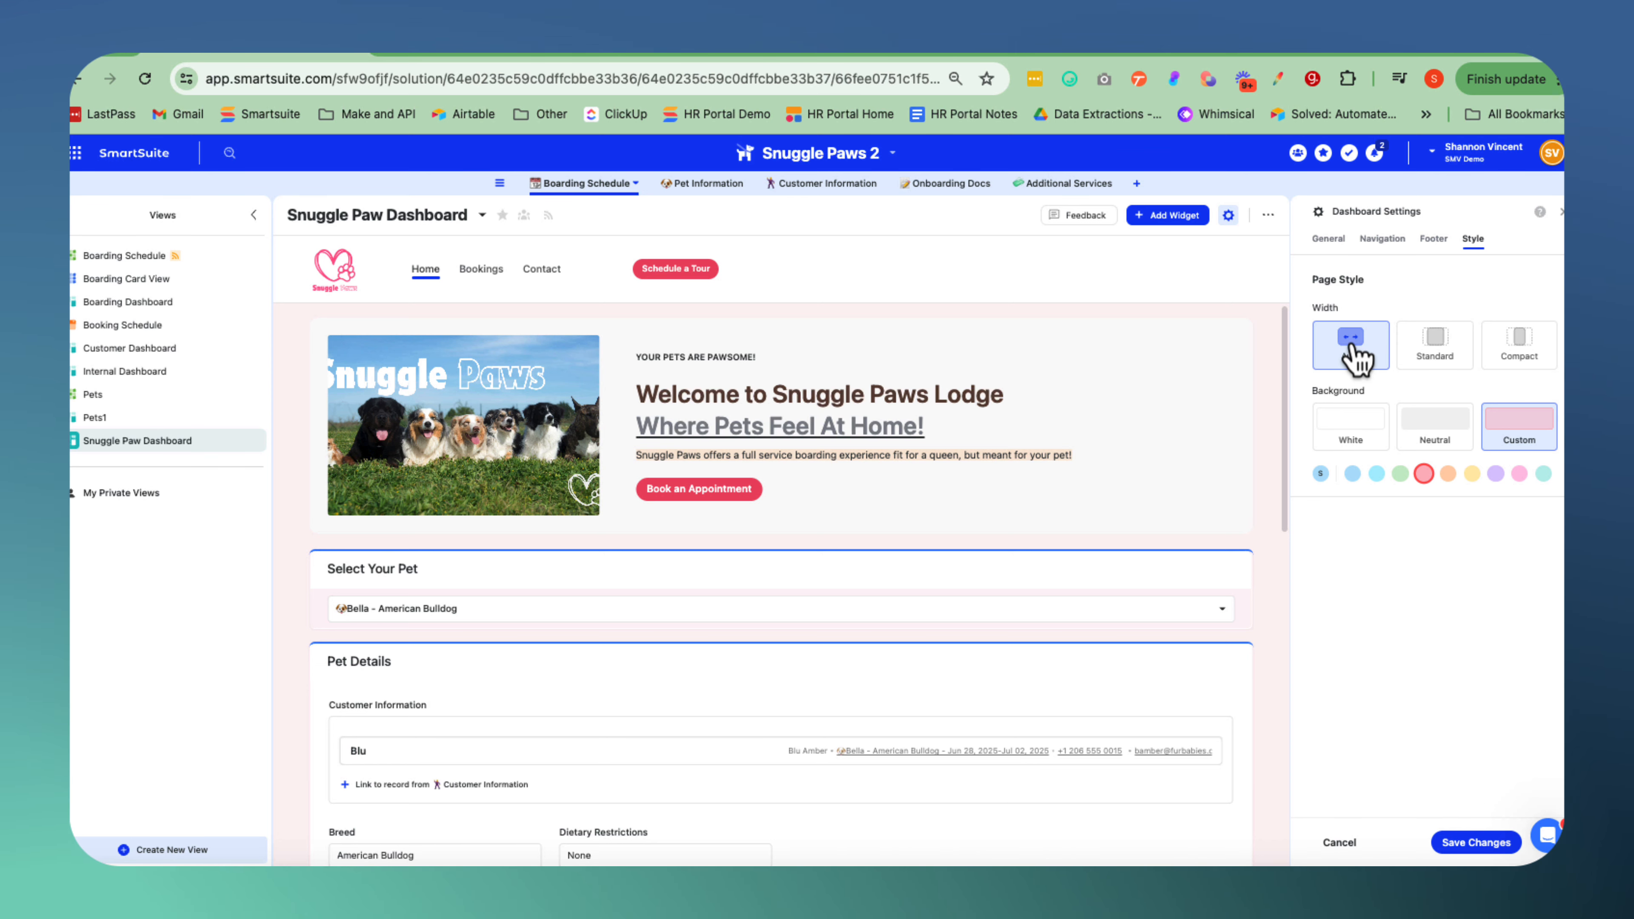
left_click(1441, 353)
left_click(1524, 351)
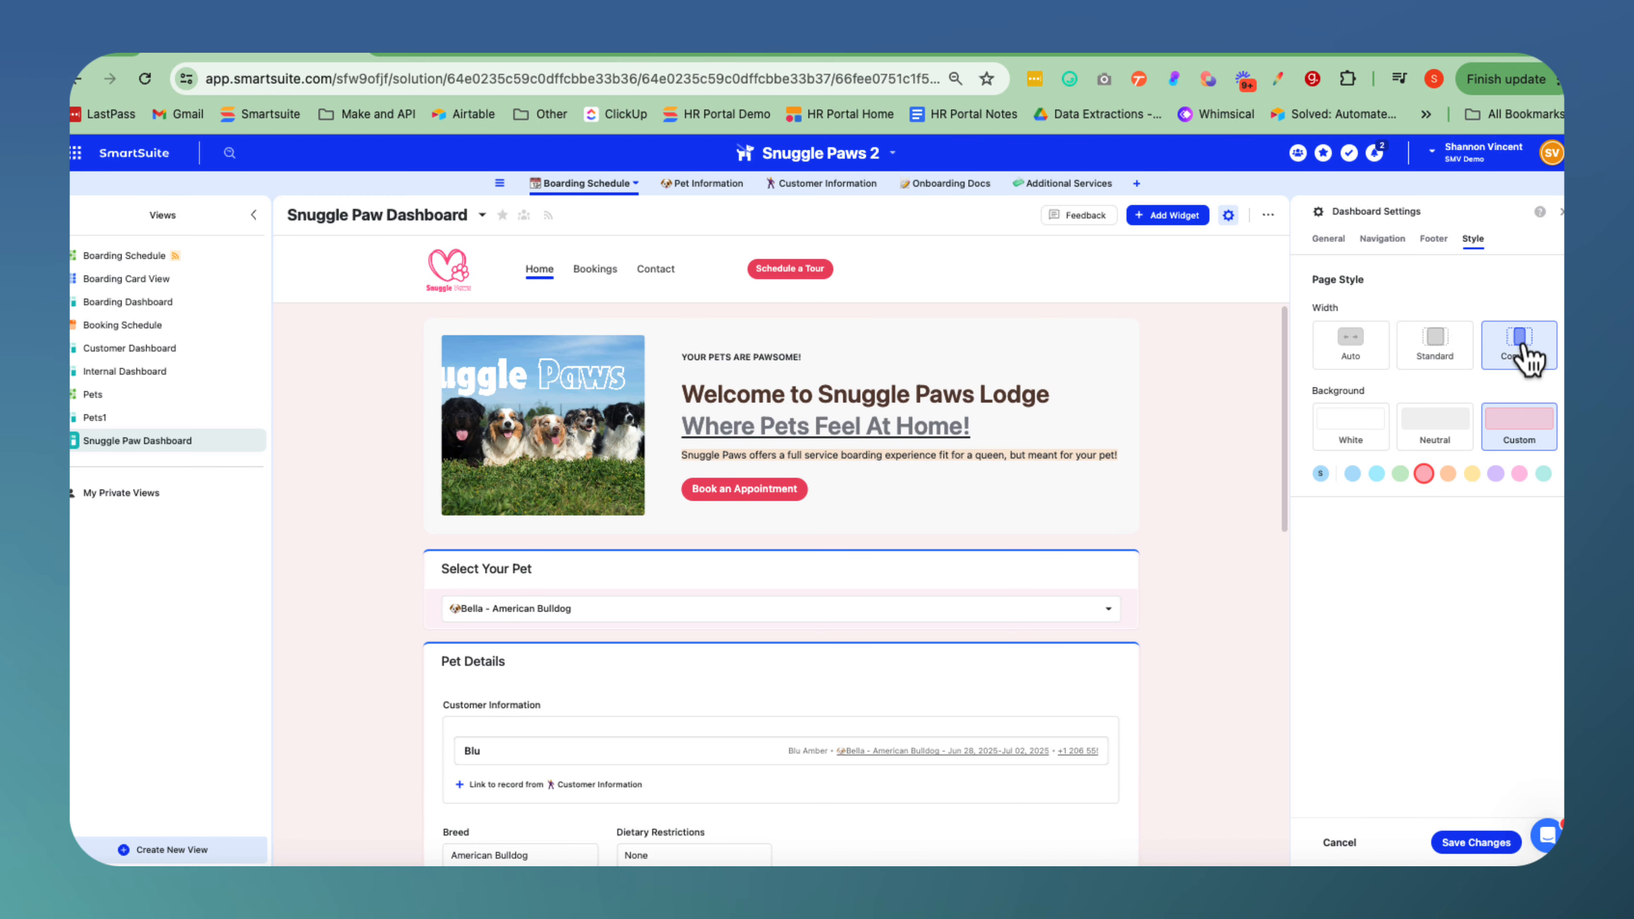
left_click(1355, 347)
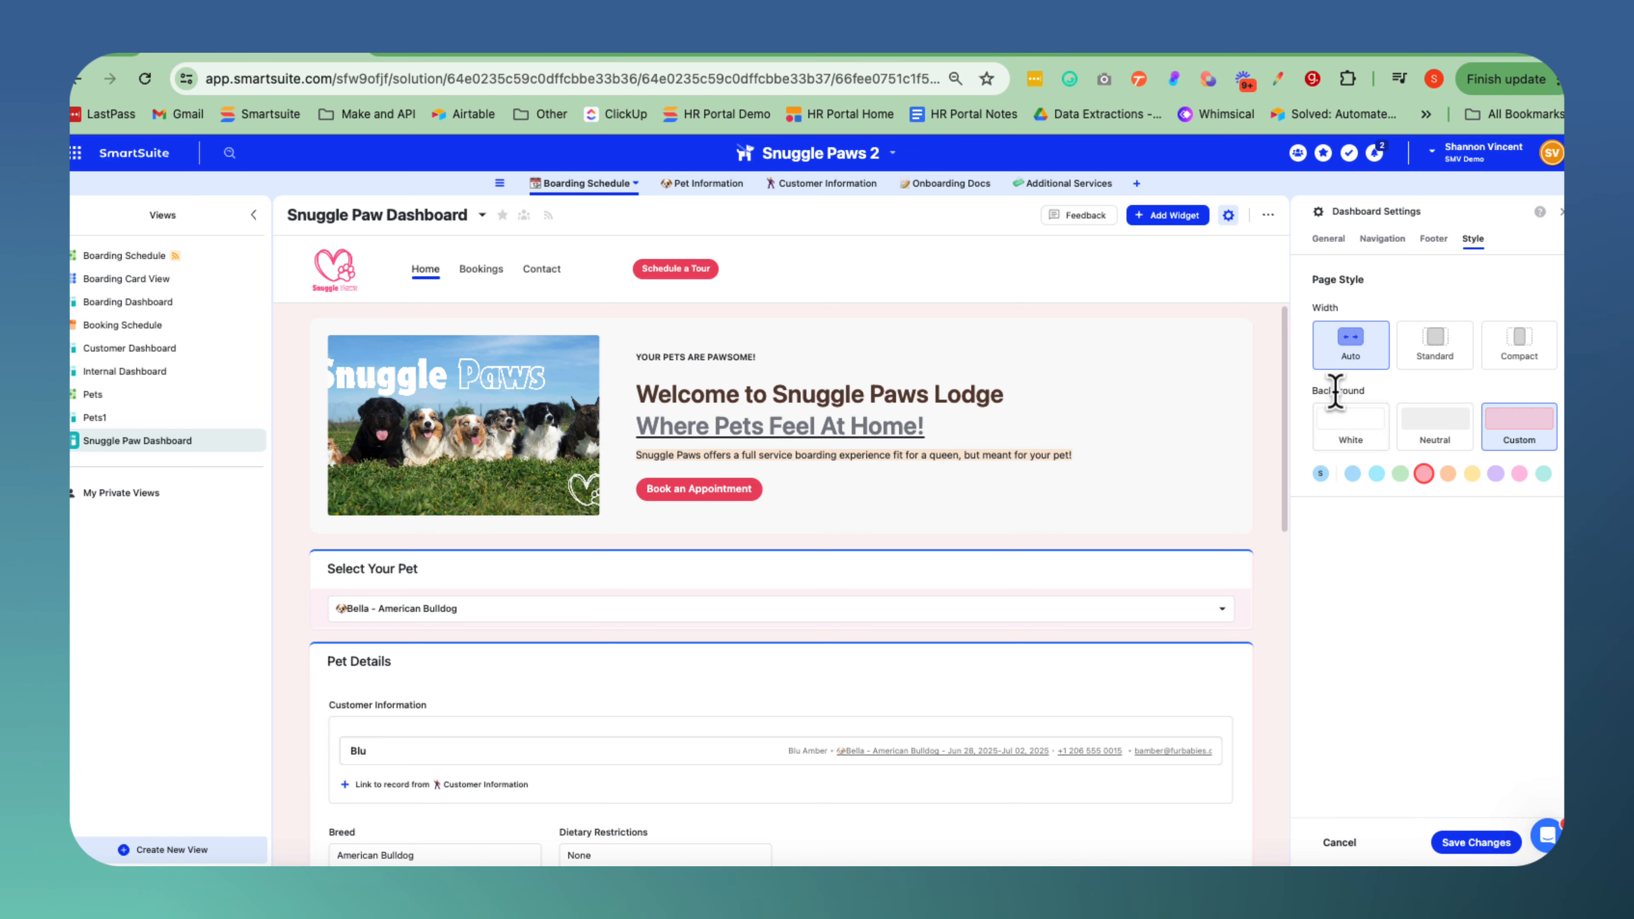
left_click(1358, 428)
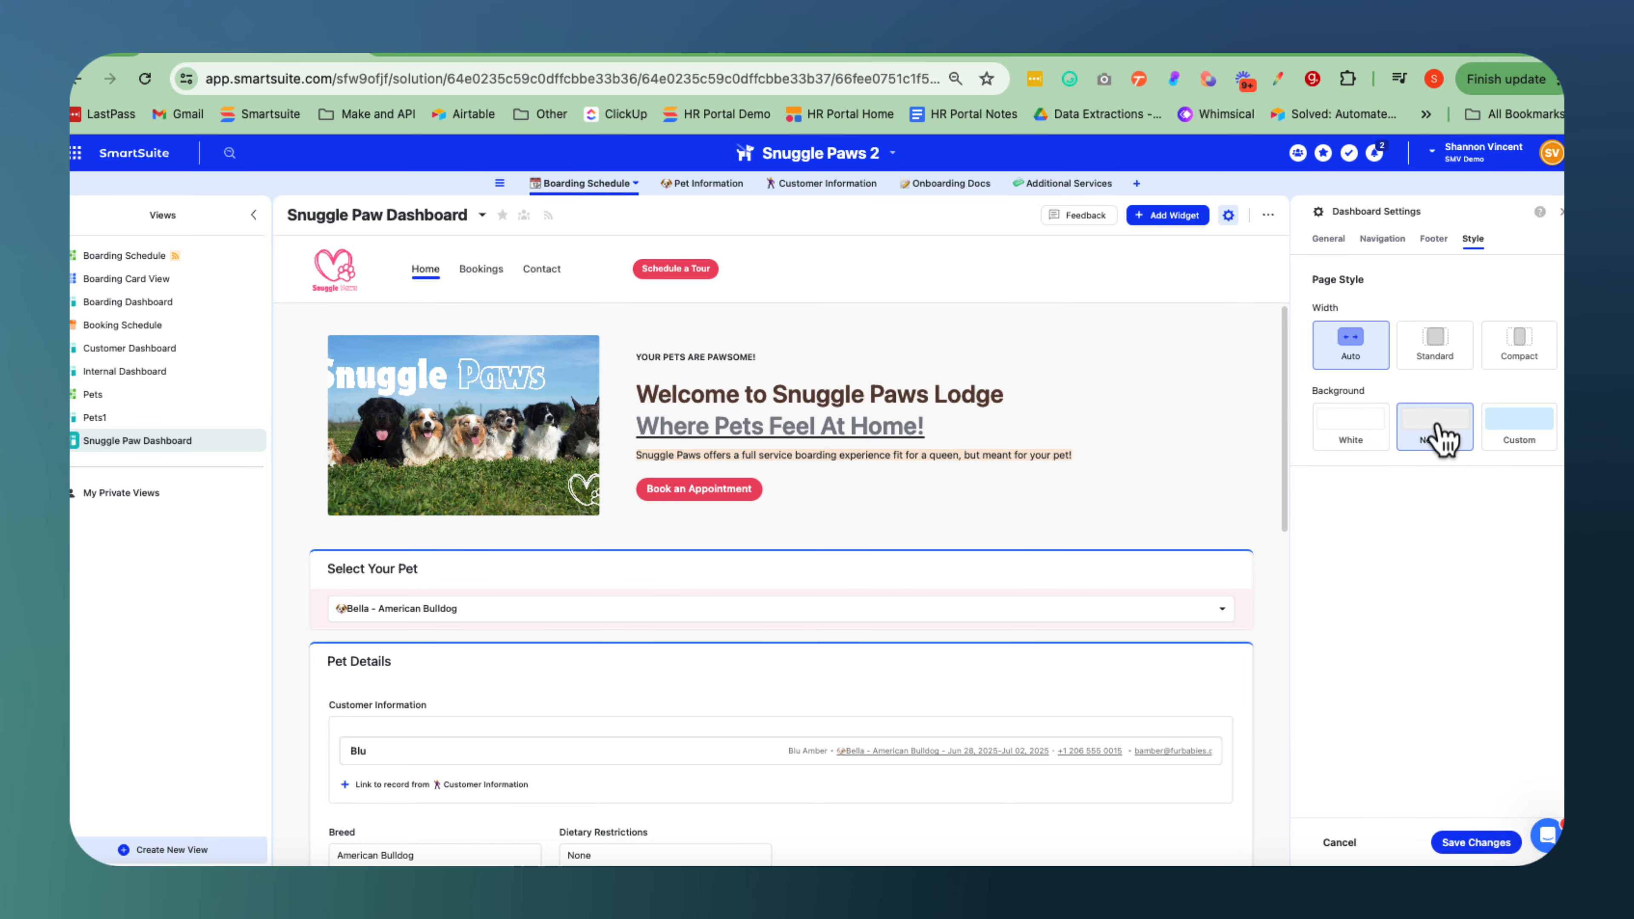